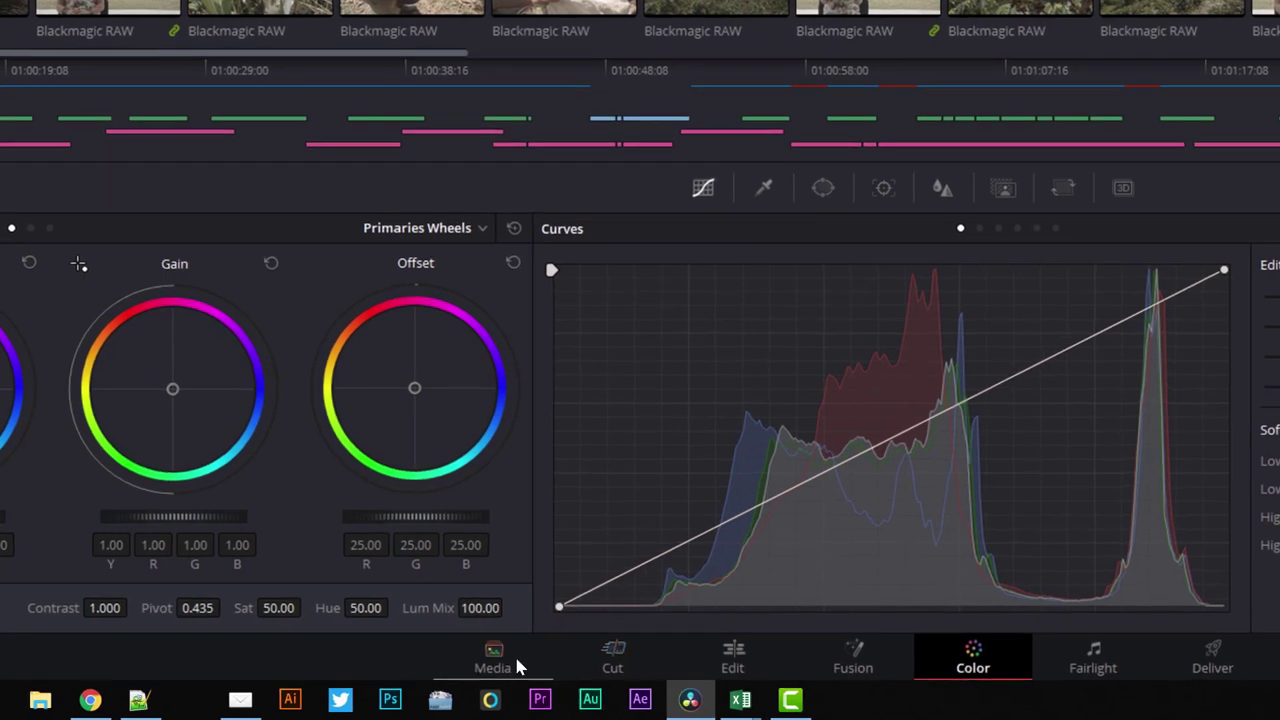
# - Tour the Media, Cut, Edit and Fusion pages, then return to the Color page
pyautogui.click(518, 667)
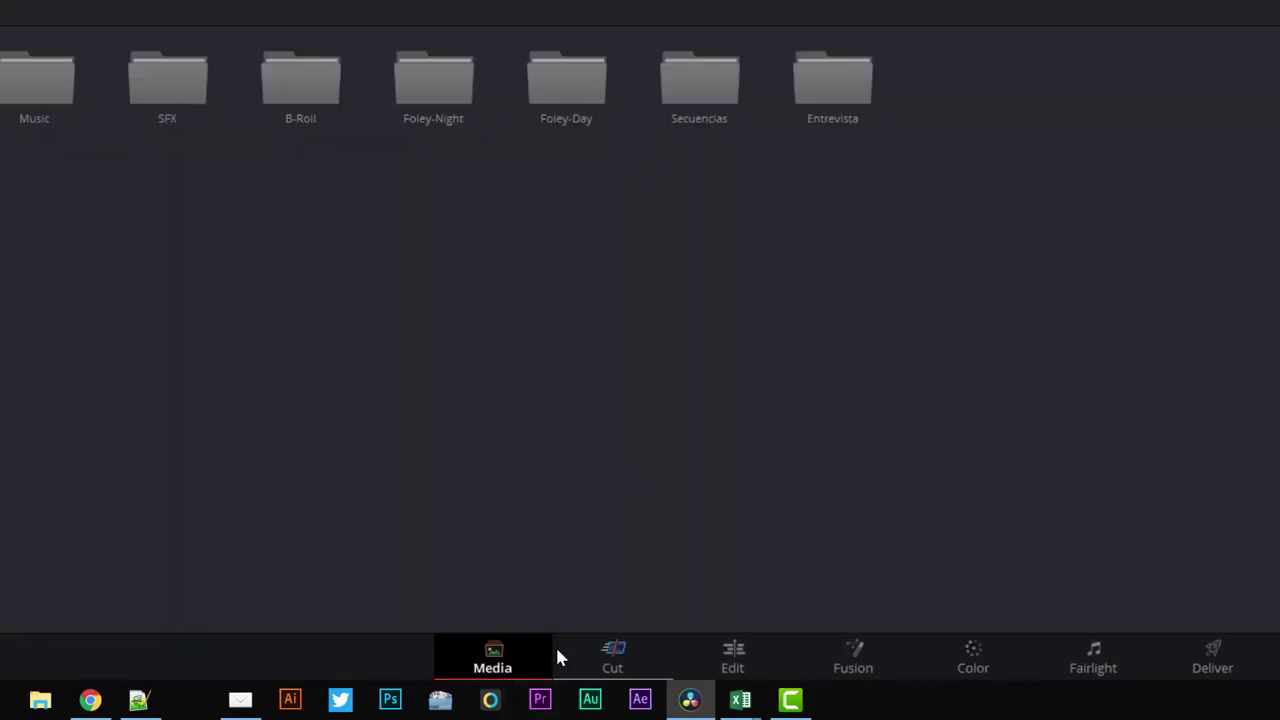
pyautogui.click(639, 650)
pyautogui.click(722, 660)
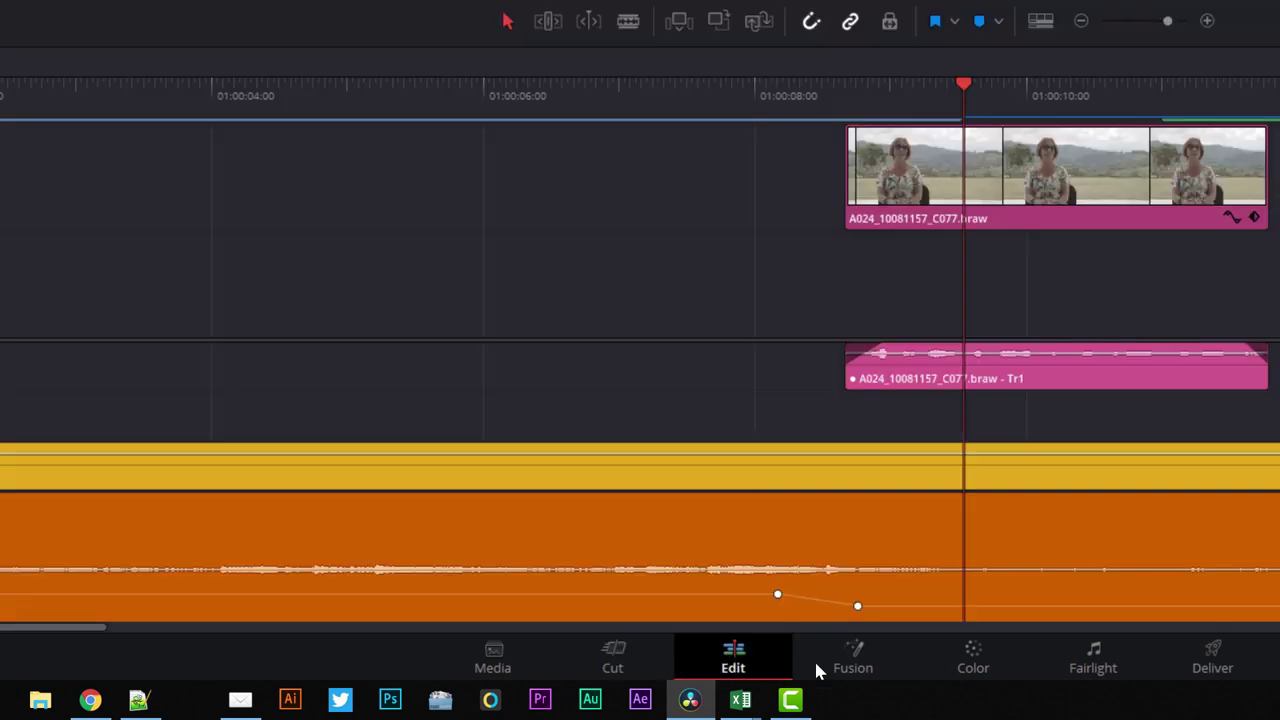
pyautogui.click(838, 671)
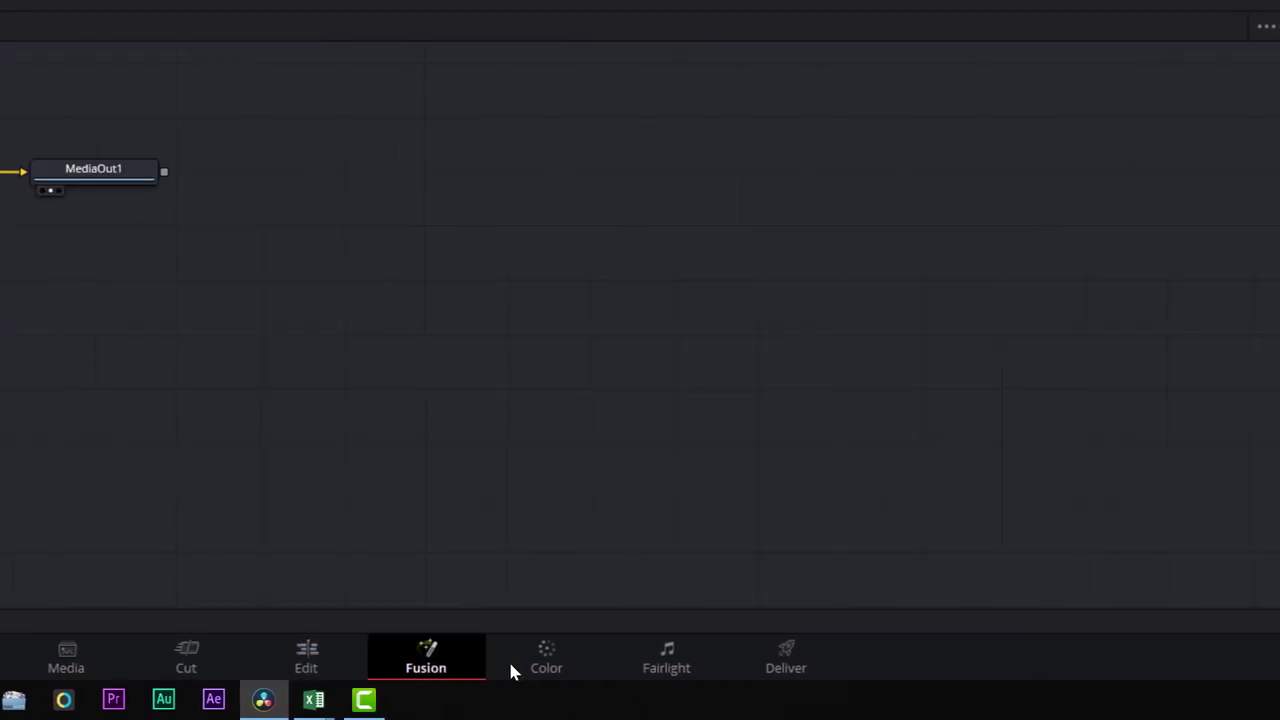
pyautogui.click(549, 667)
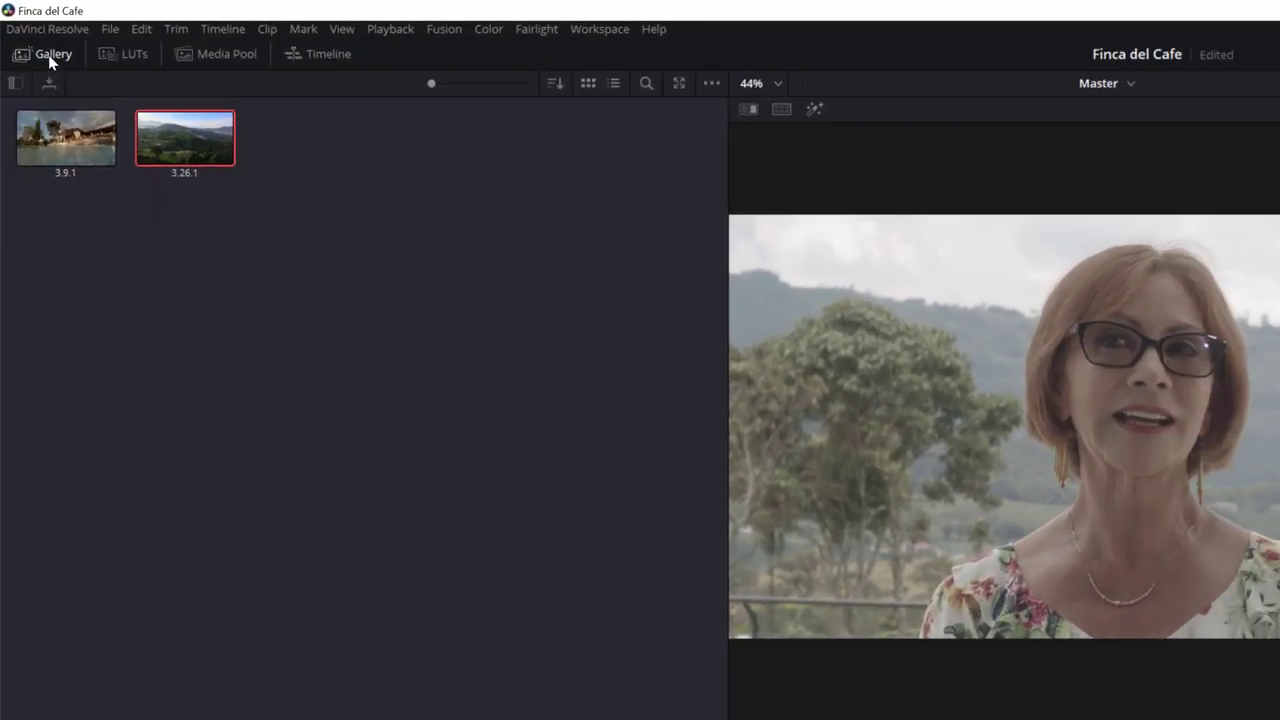
# - Toggle the gallery, show the timeline and clip strip, and load the pool shot
pyautogui.click(25, 31)
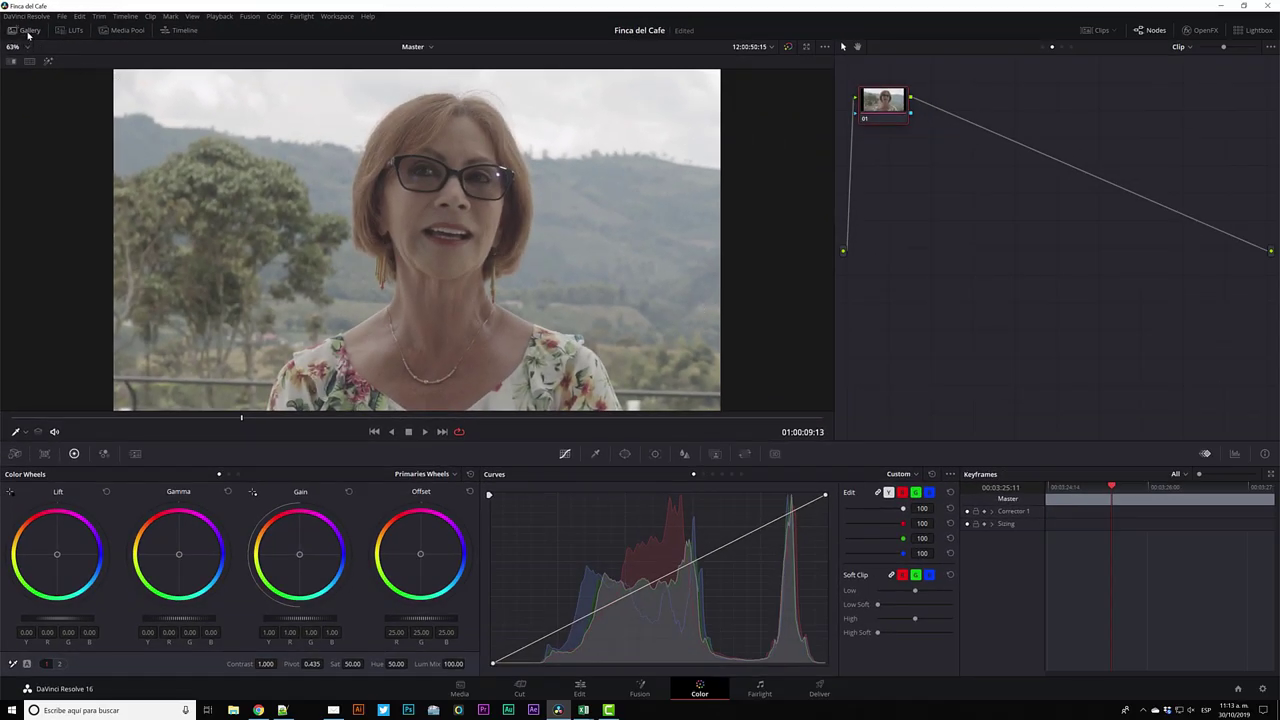
pyautogui.click(25, 31)
pyautogui.click(178, 31)
pyautogui.click(1089, 31)
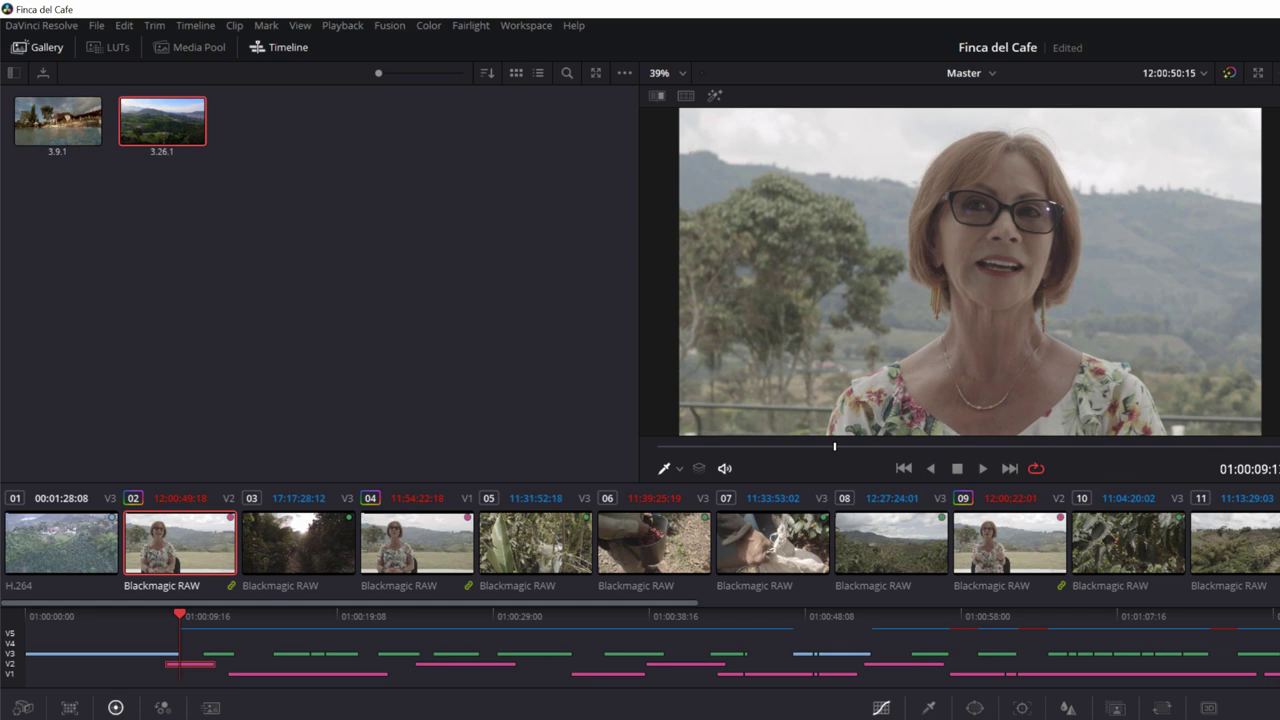
pyautogui.click(605, 654)
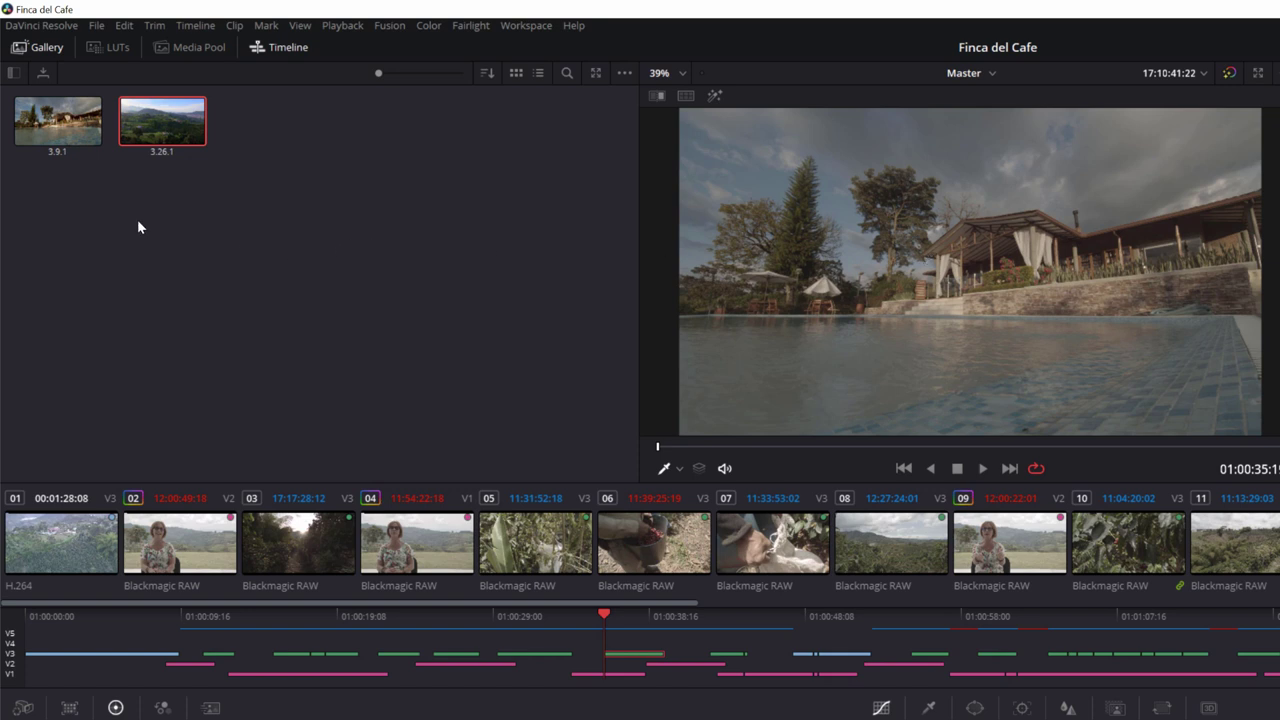
# - Apply still 3.9.1's grade to the pool shot, compare with clips 09 and 02, then return to clip 13
pyautogui.rightClick(55, 142)
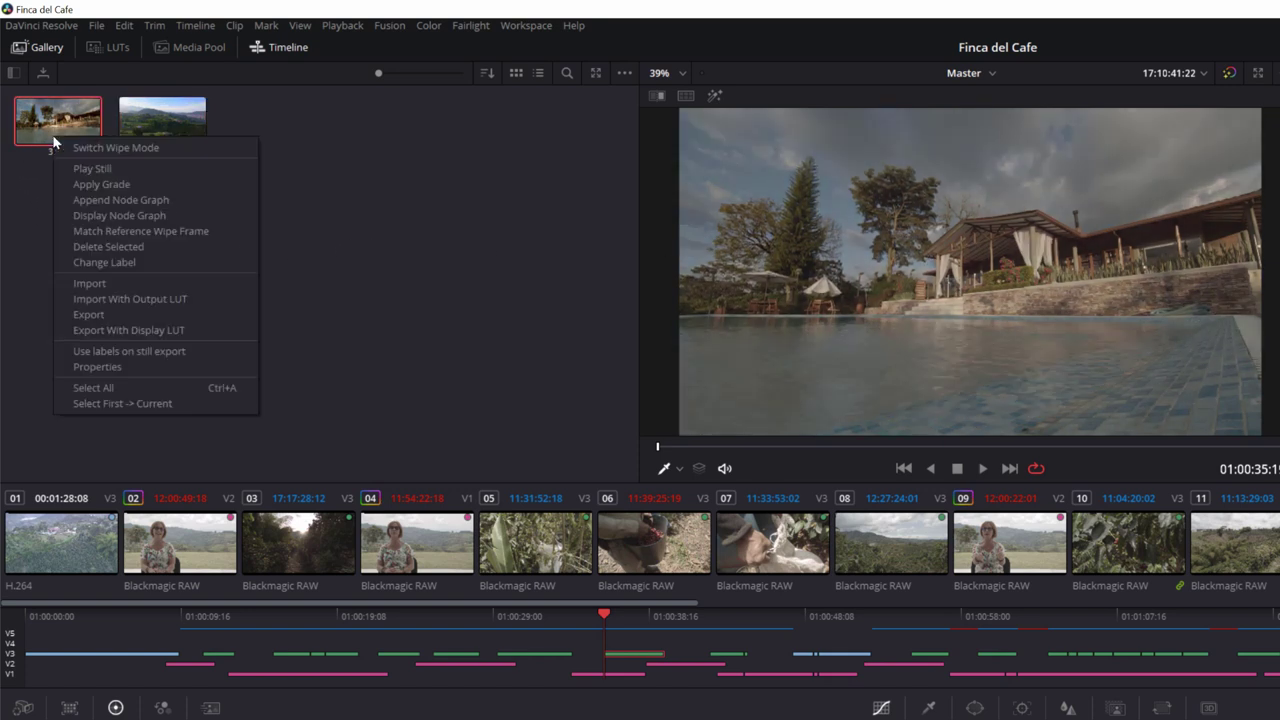
pyautogui.click(100, 185)
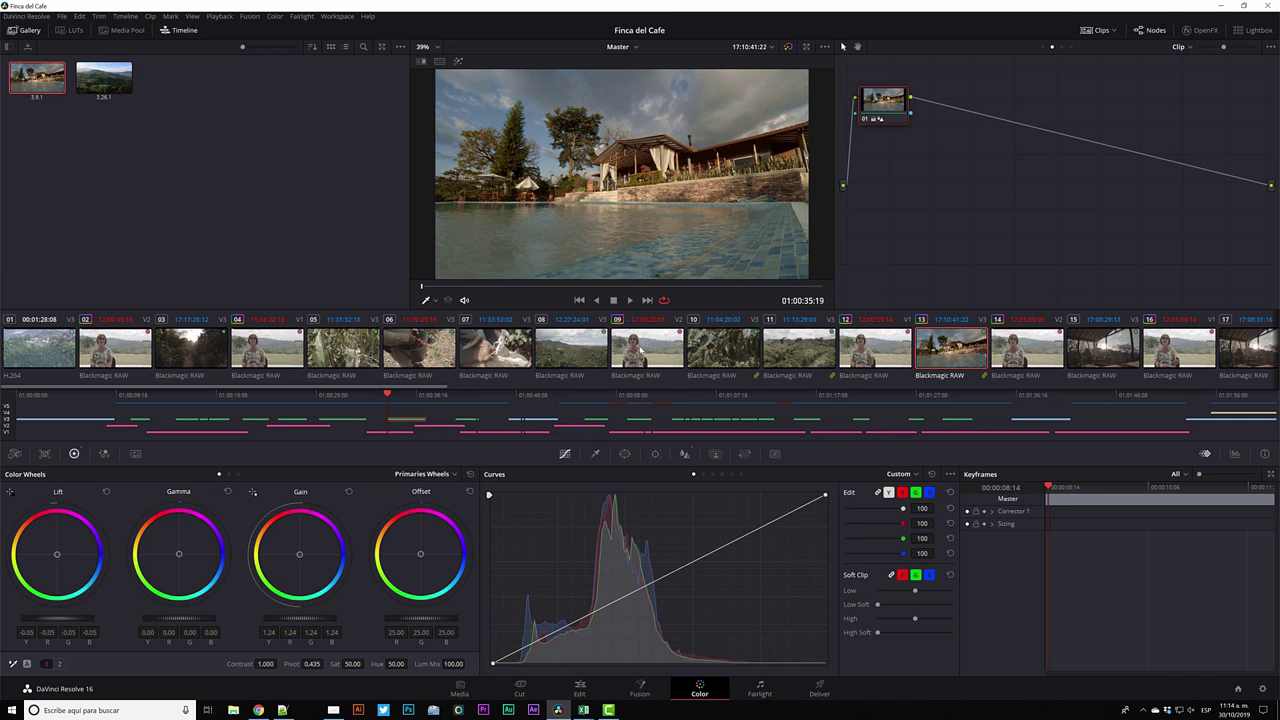
pyautogui.click(642, 352)
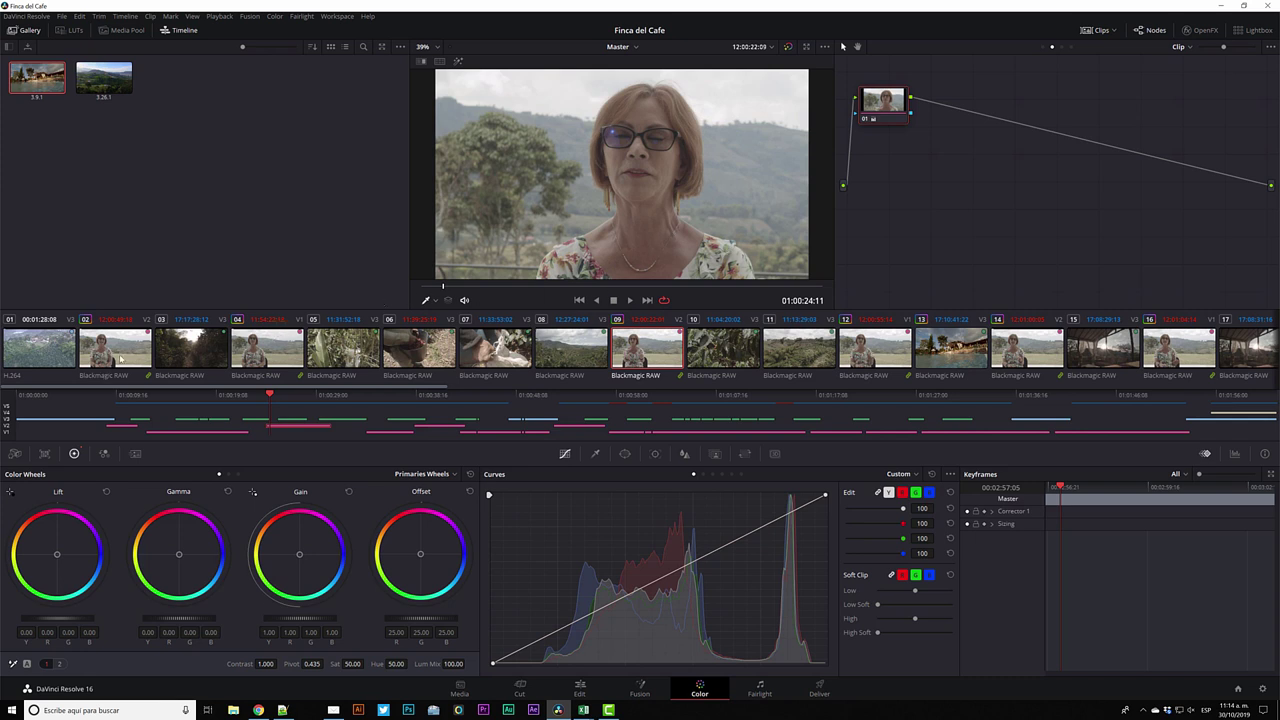
pyautogui.click(118, 358)
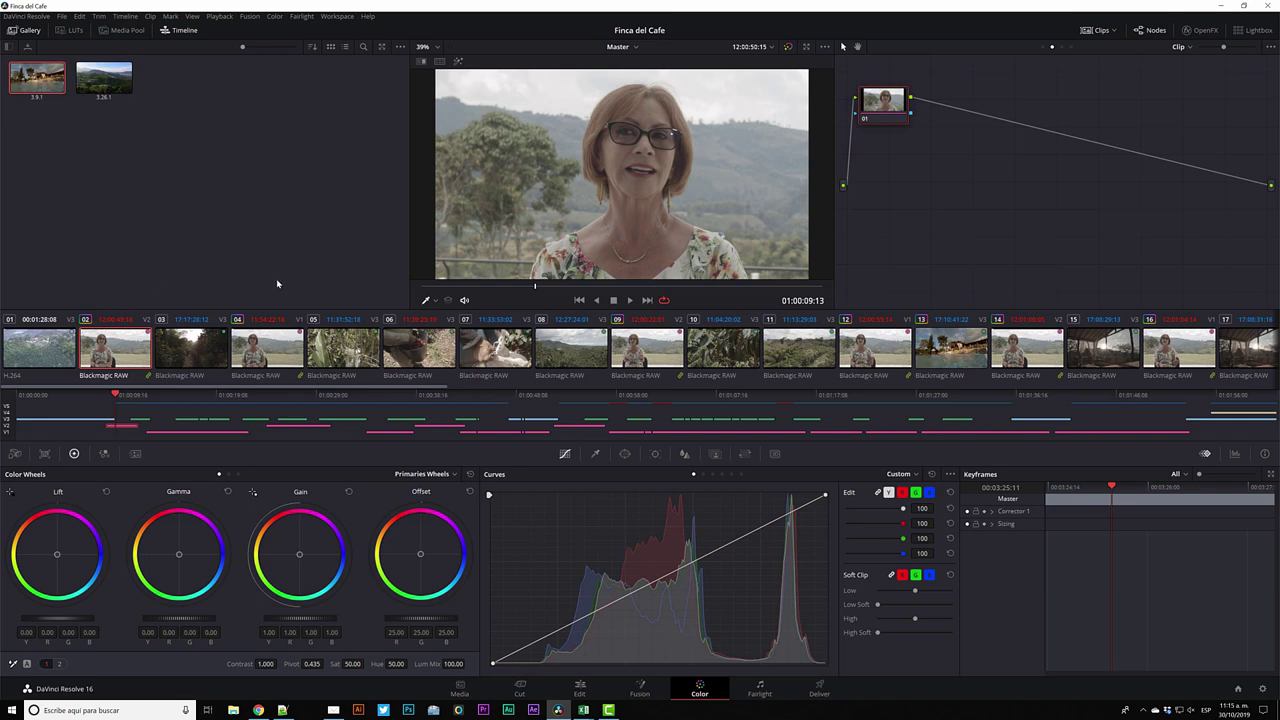
pyautogui.click(951, 347)
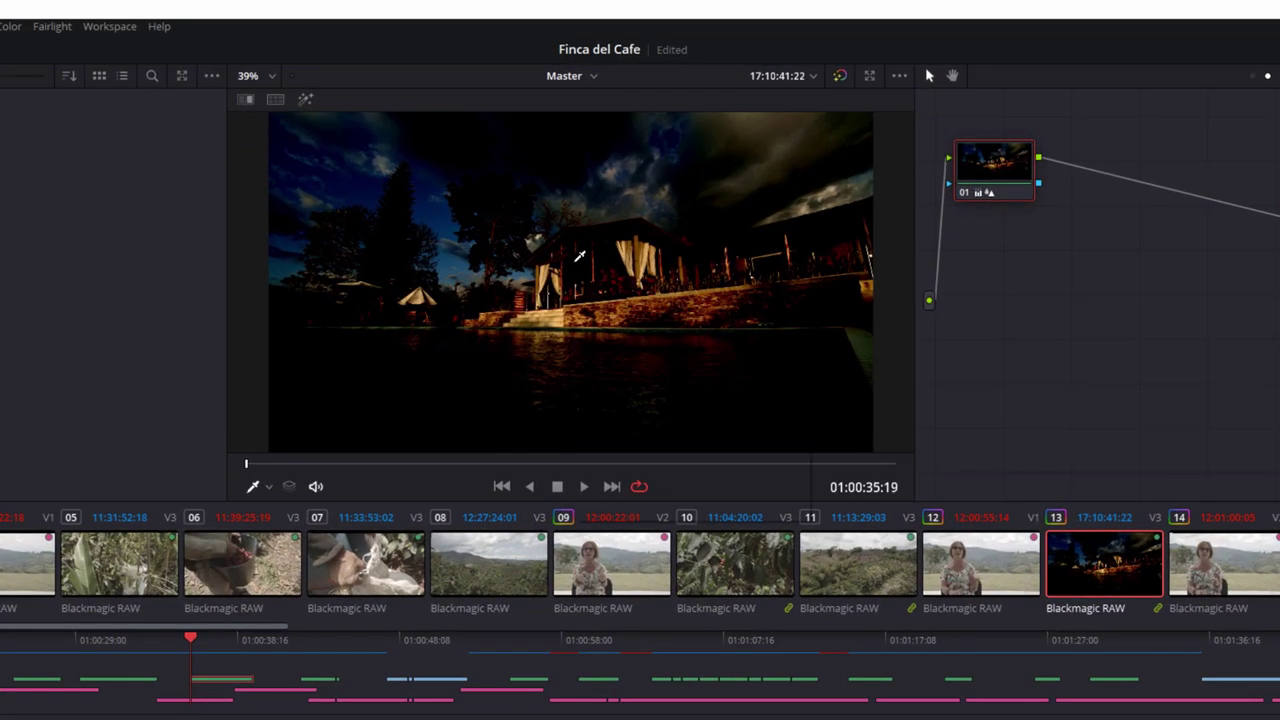
# - Save the night-look frame as a gallery still and reset the pool shot's grade
pyautogui.rightClick(627, 160)
pyautogui.click(605, 270)
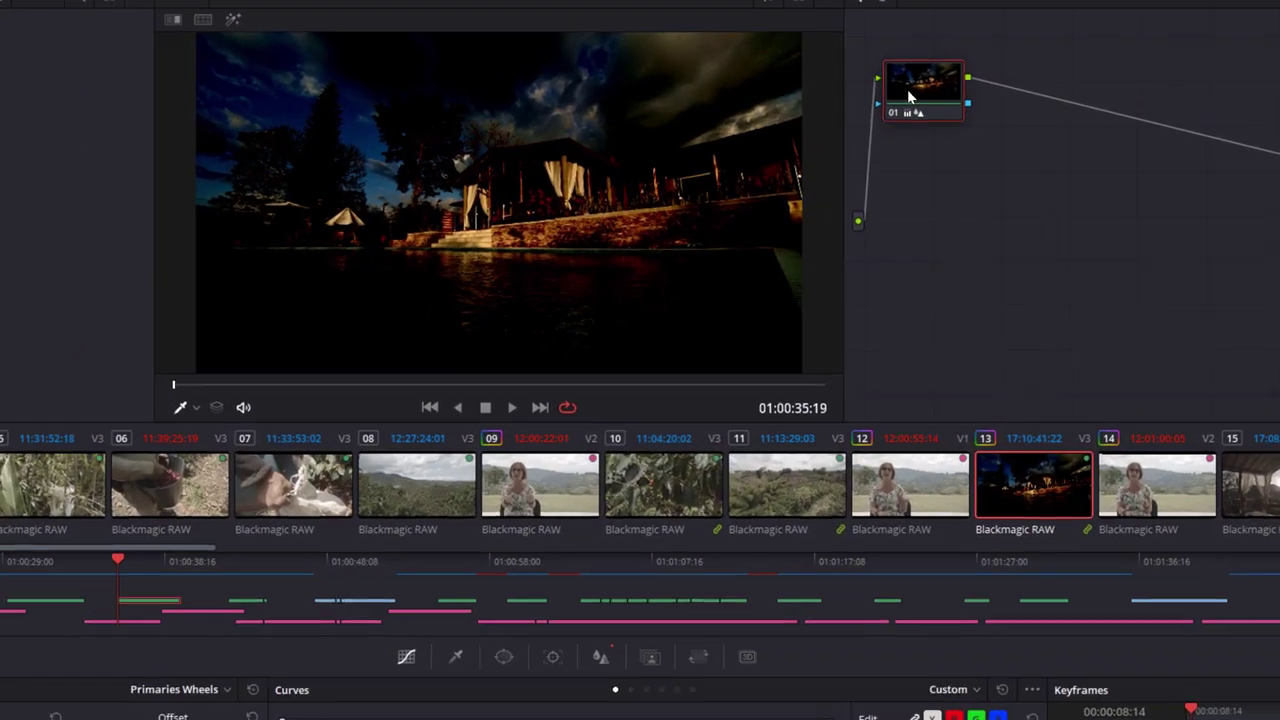
pyautogui.rightClick(875, 106)
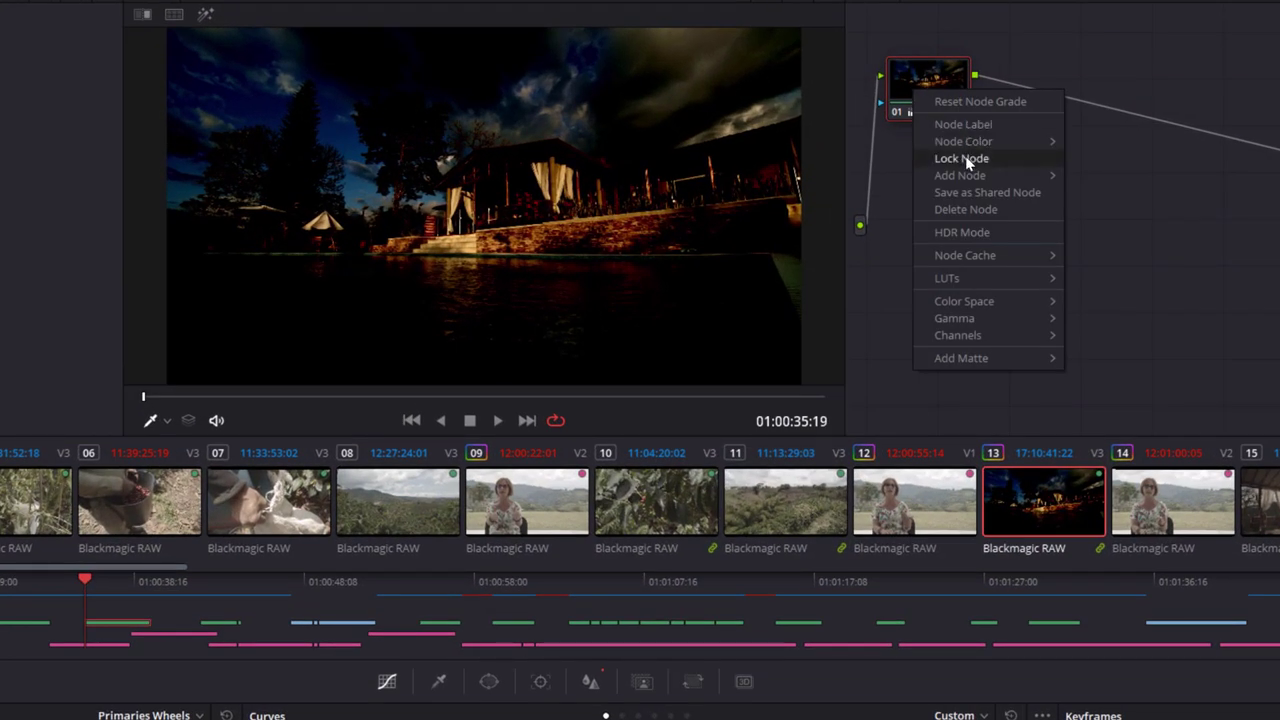
pyautogui.click(967, 101)
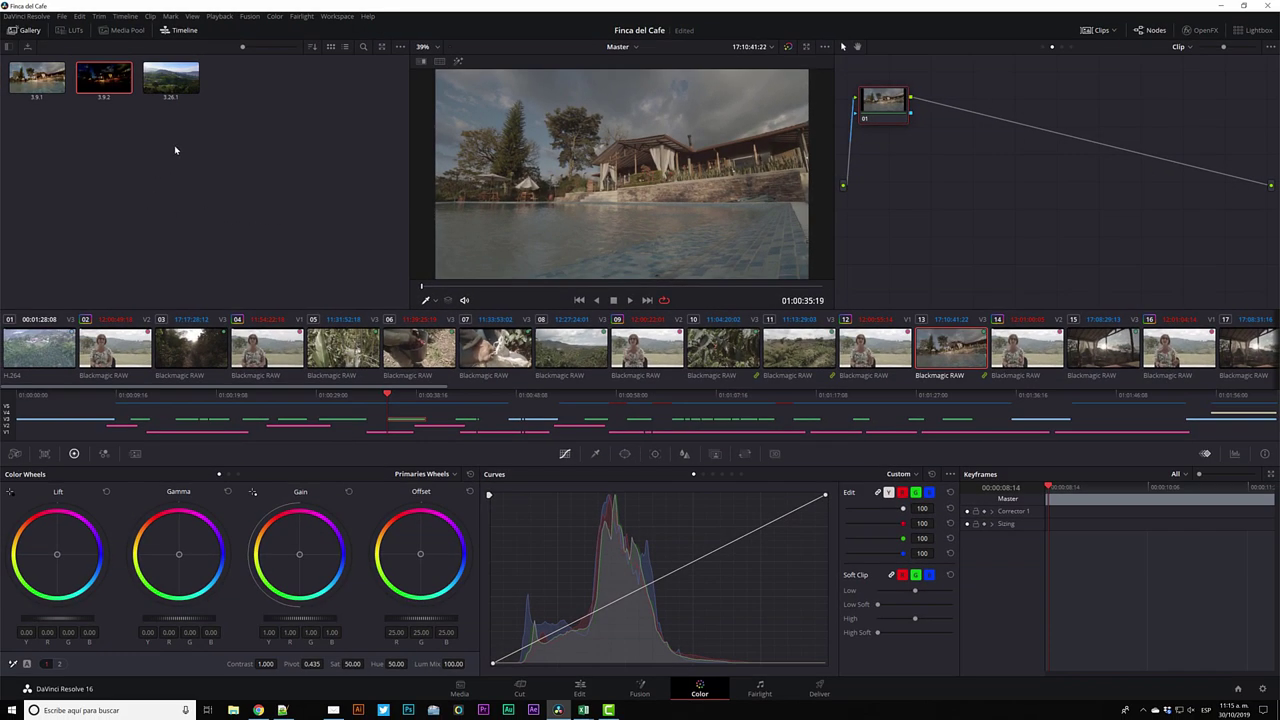
# - Reapply still 3.9.2's night grade, reset node 01 again, and delete still 3.9.2
pyautogui.doubleClick(111, 91)
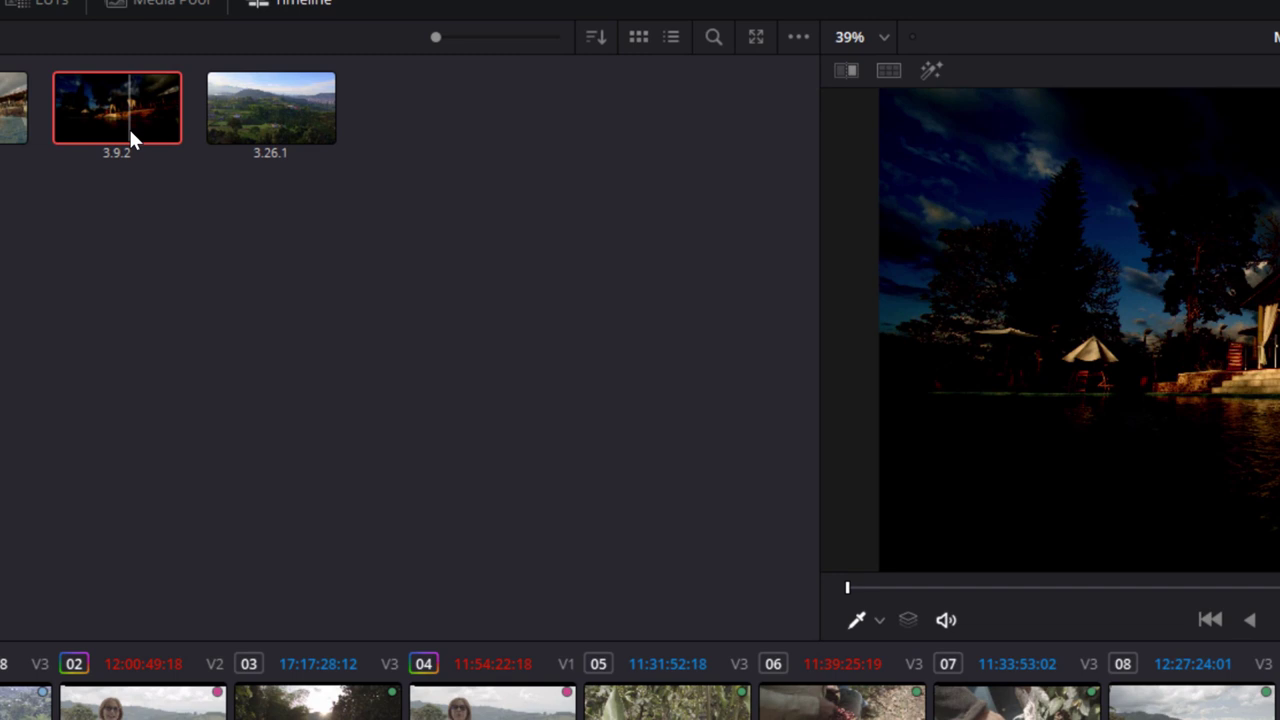
pyautogui.rightClick(110, 90)
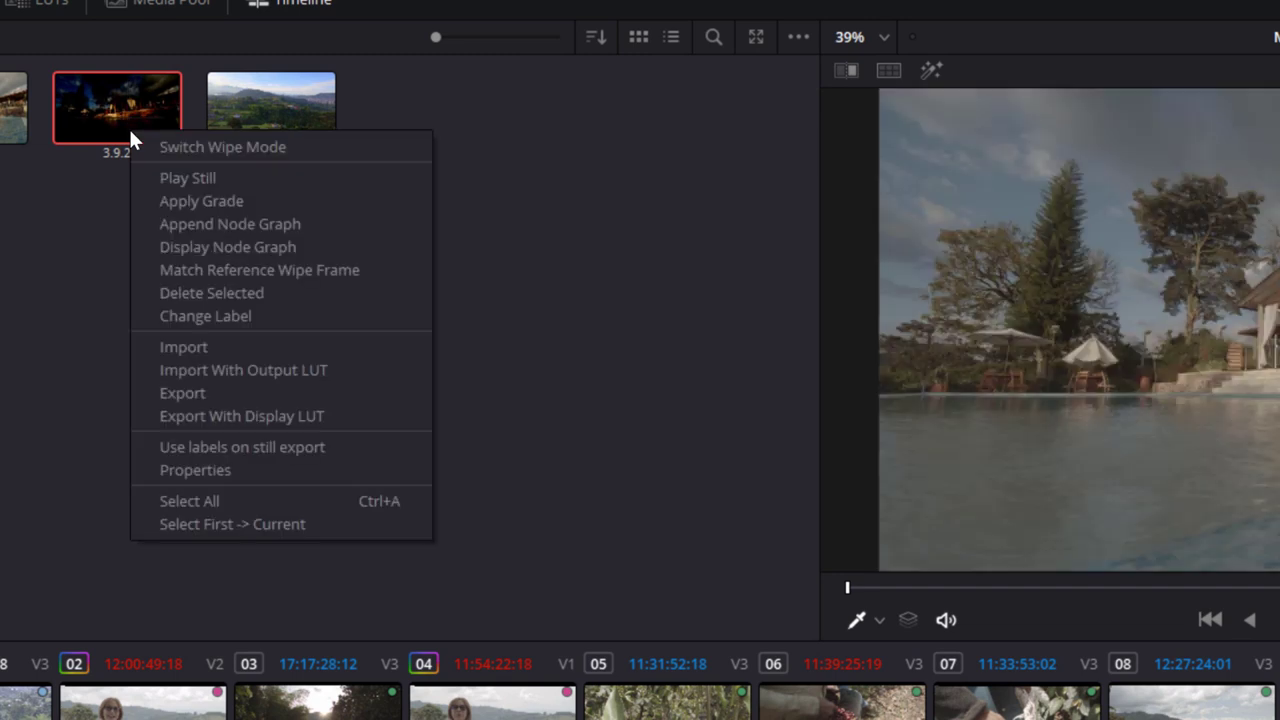
pyautogui.click(190, 201)
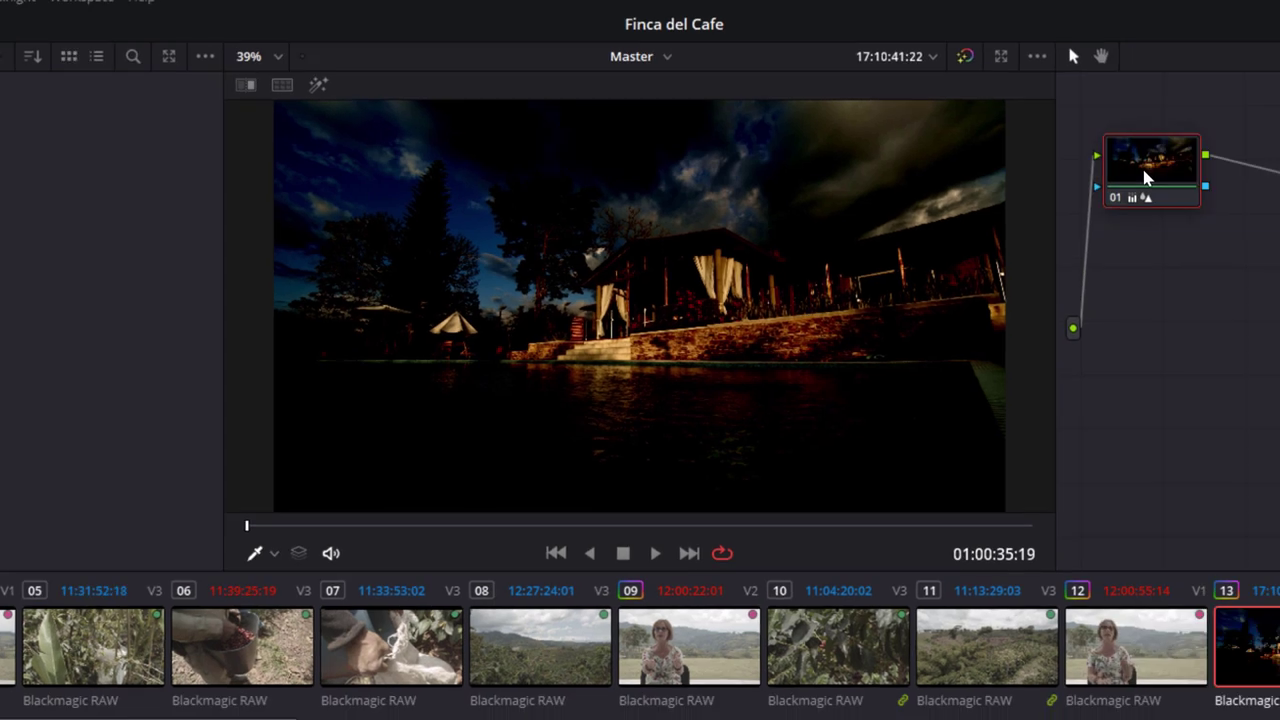
pyautogui.rightClick(392, 165)
pyautogui.click(422, 179)
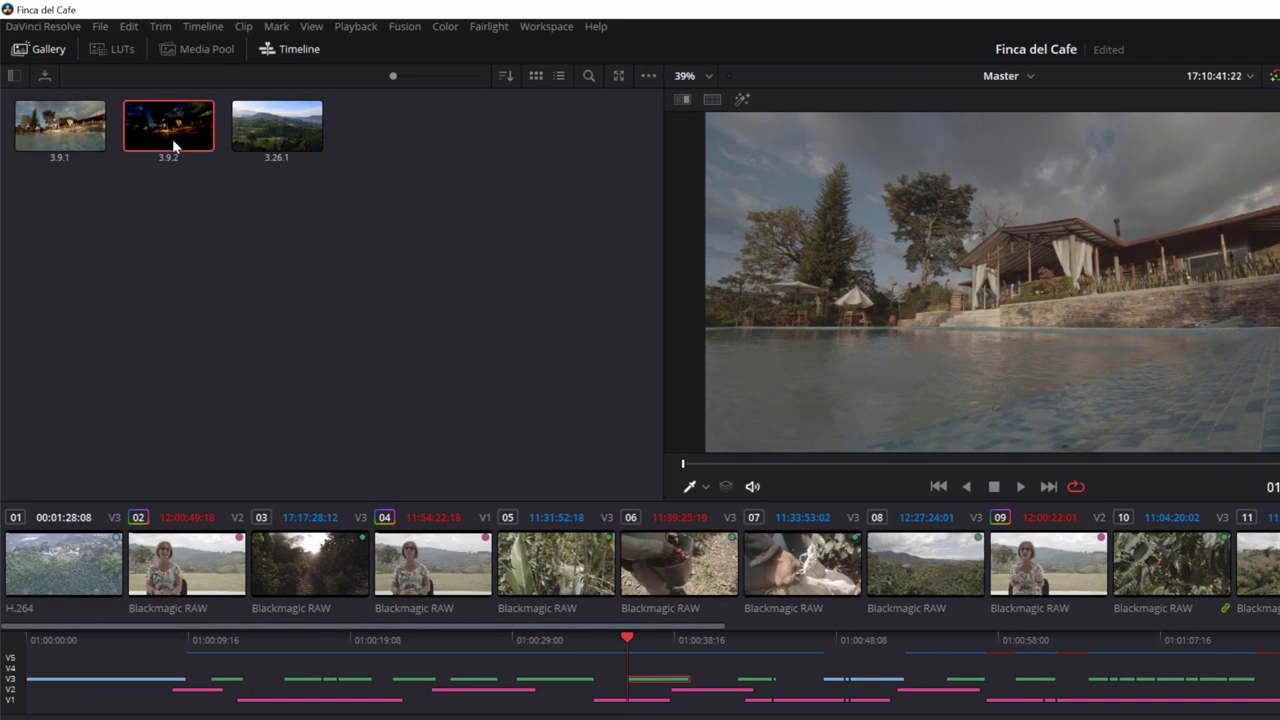
pyautogui.rightClick(172, 146)
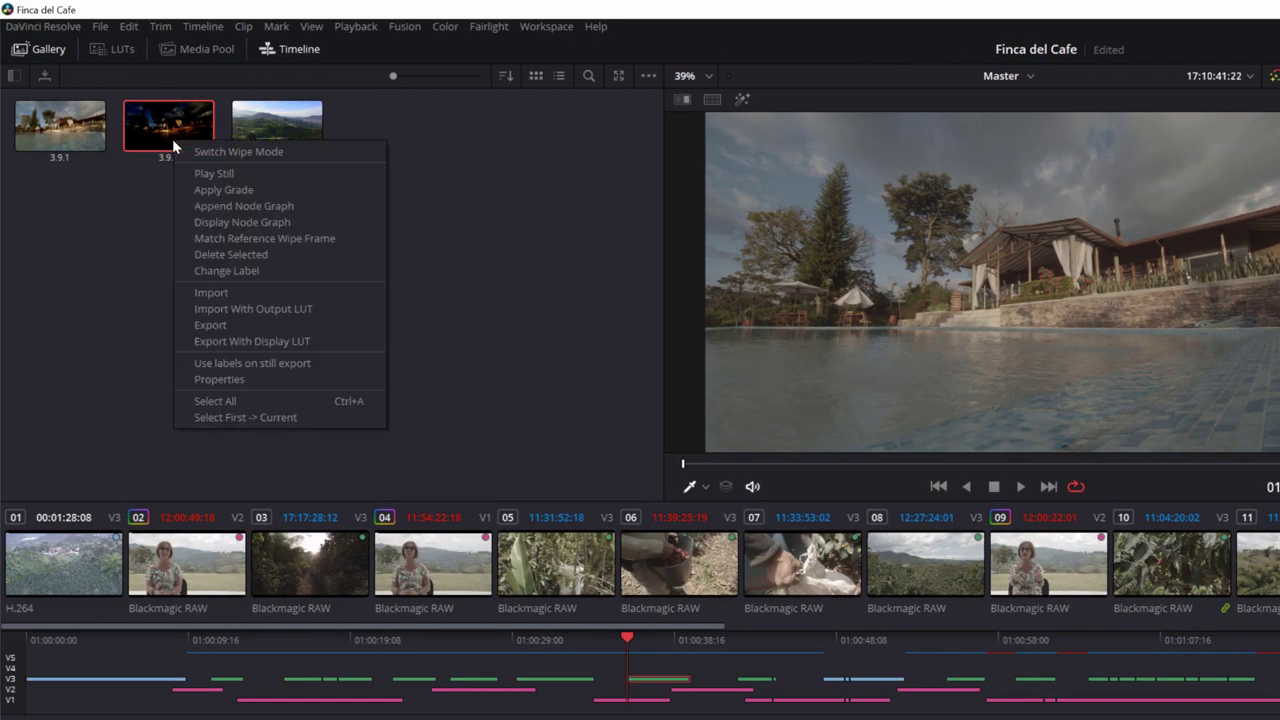
pyautogui.click(228, 254)
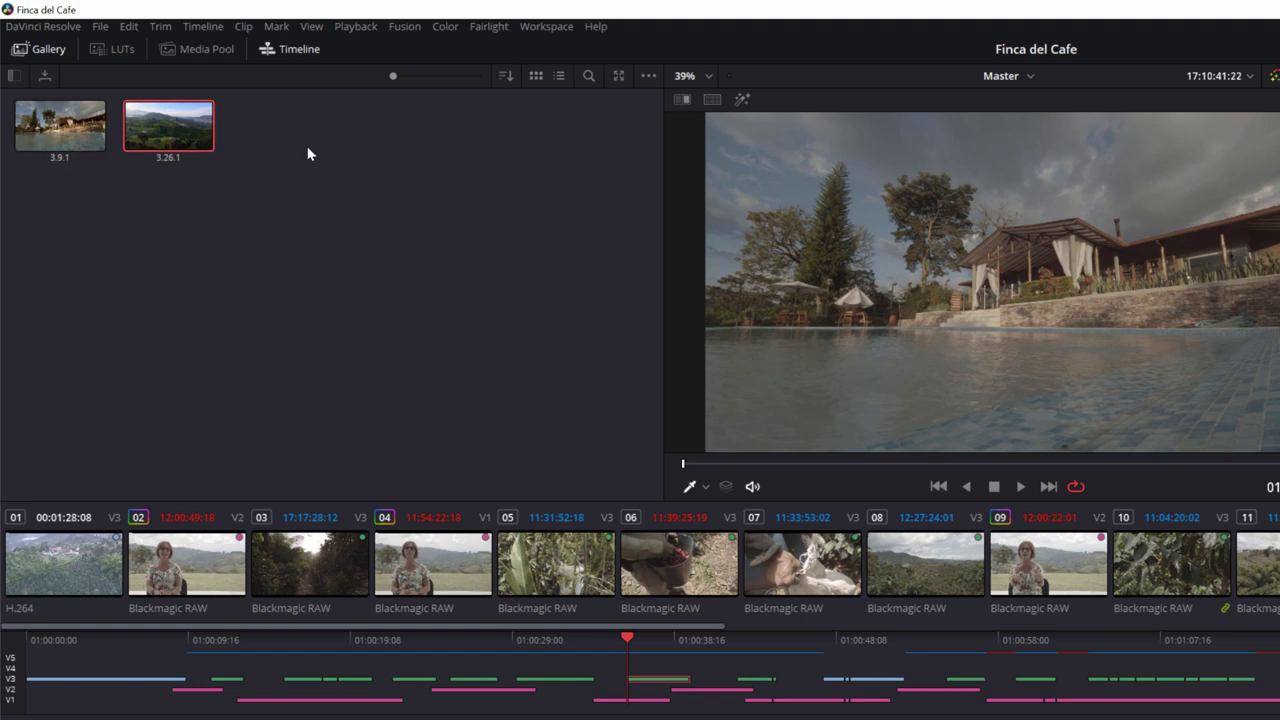
# - Browse the PowerGrade 1 and Stills 1 albums in the gallery sidebar, then open the LUT browser
pyautogui.click(14, 77)
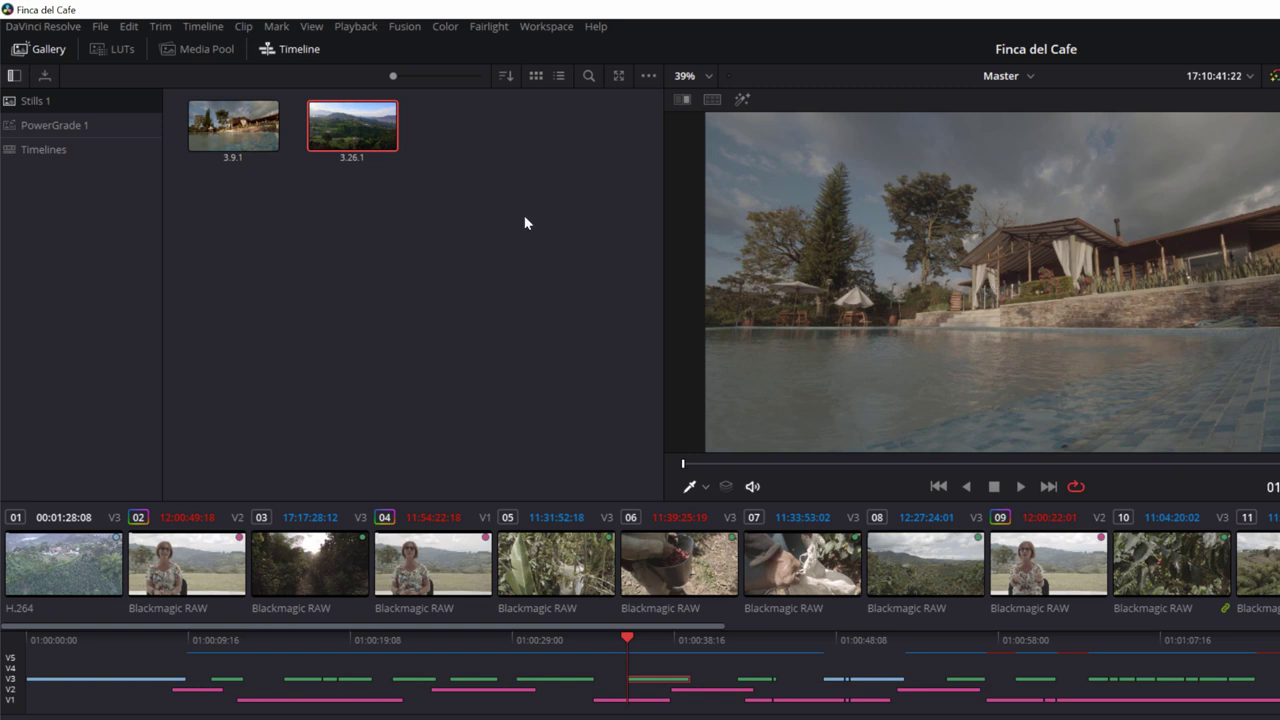
pyautogui.click(87, 128)
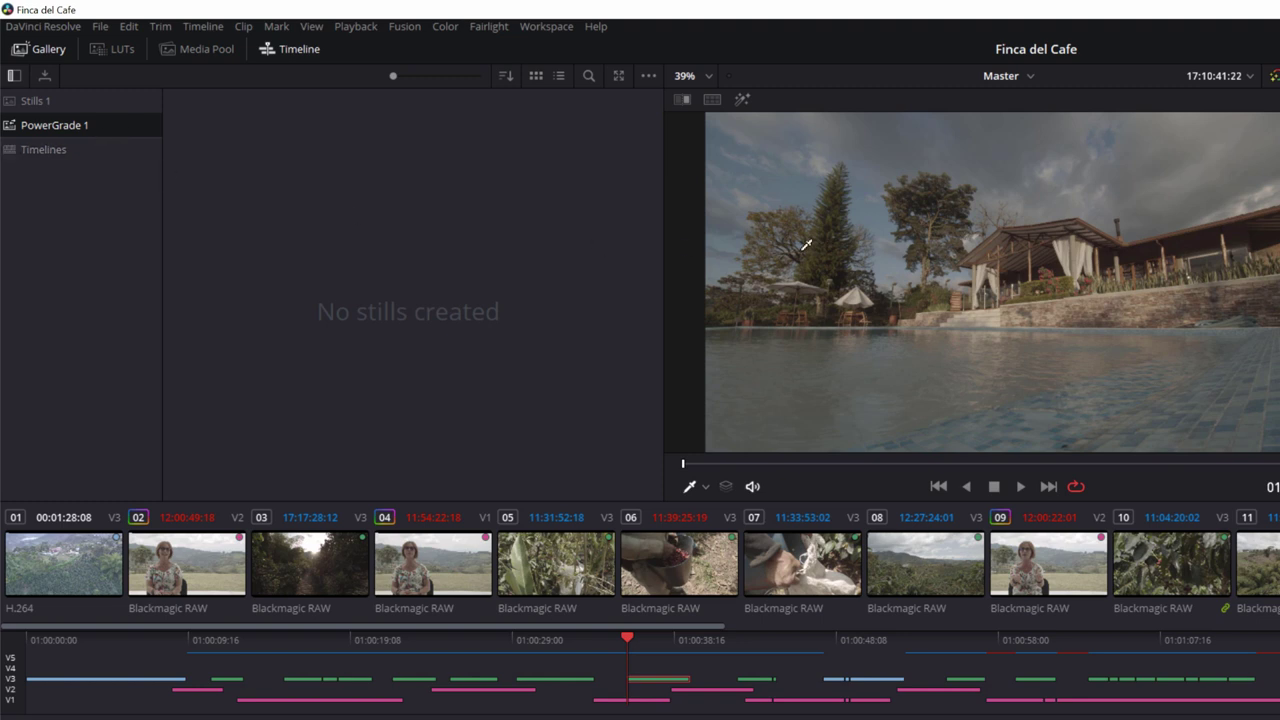
pyautogui.click(41, 103)
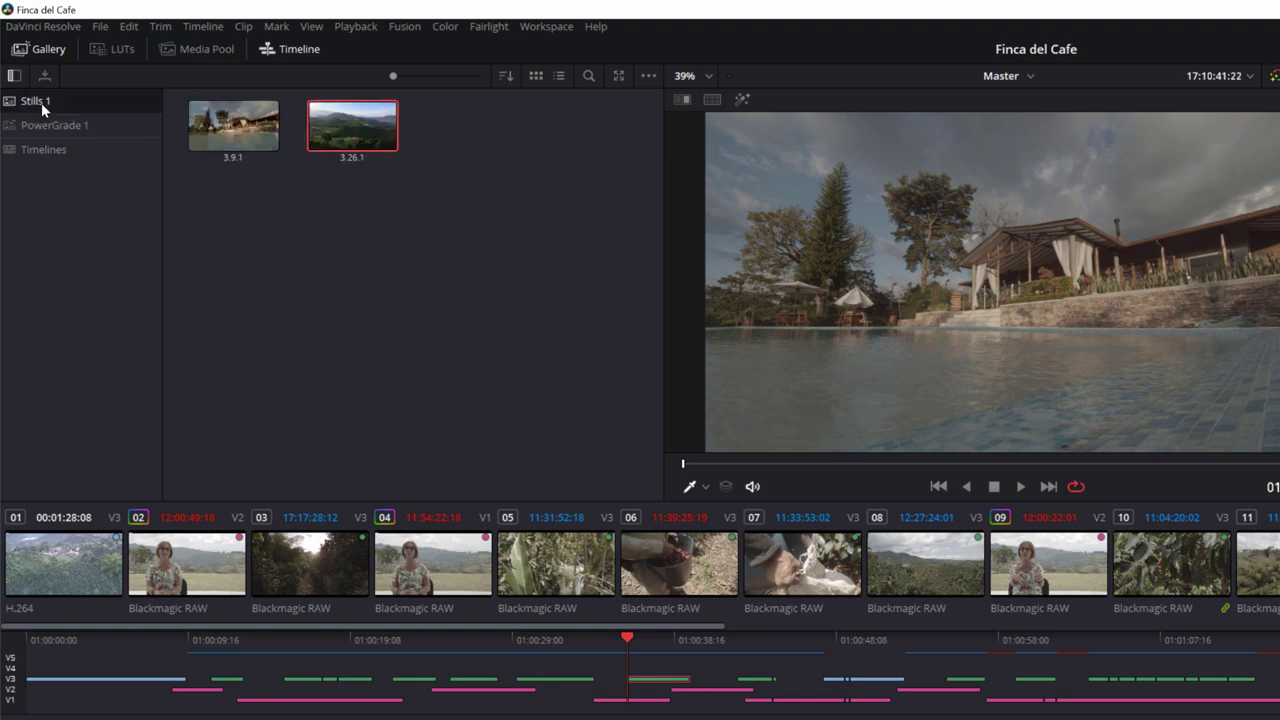
pyautogui.click(70, 126)
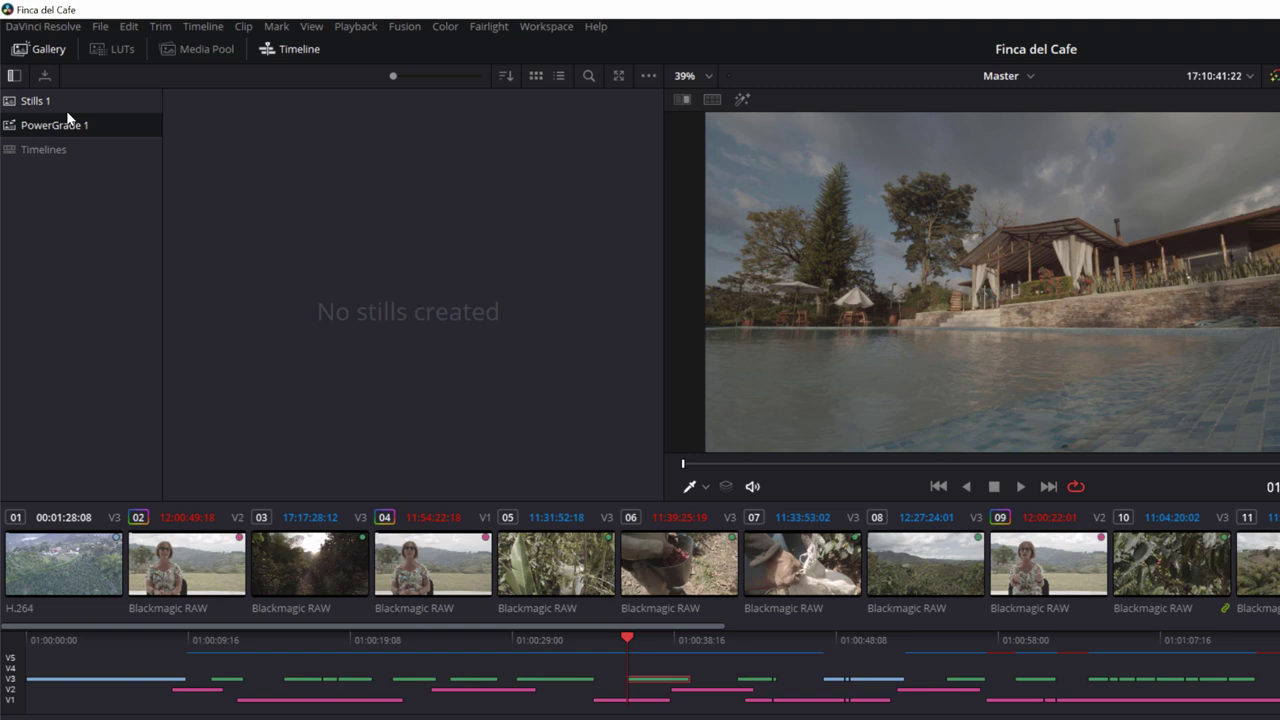
pyautogui.click(66, 108)
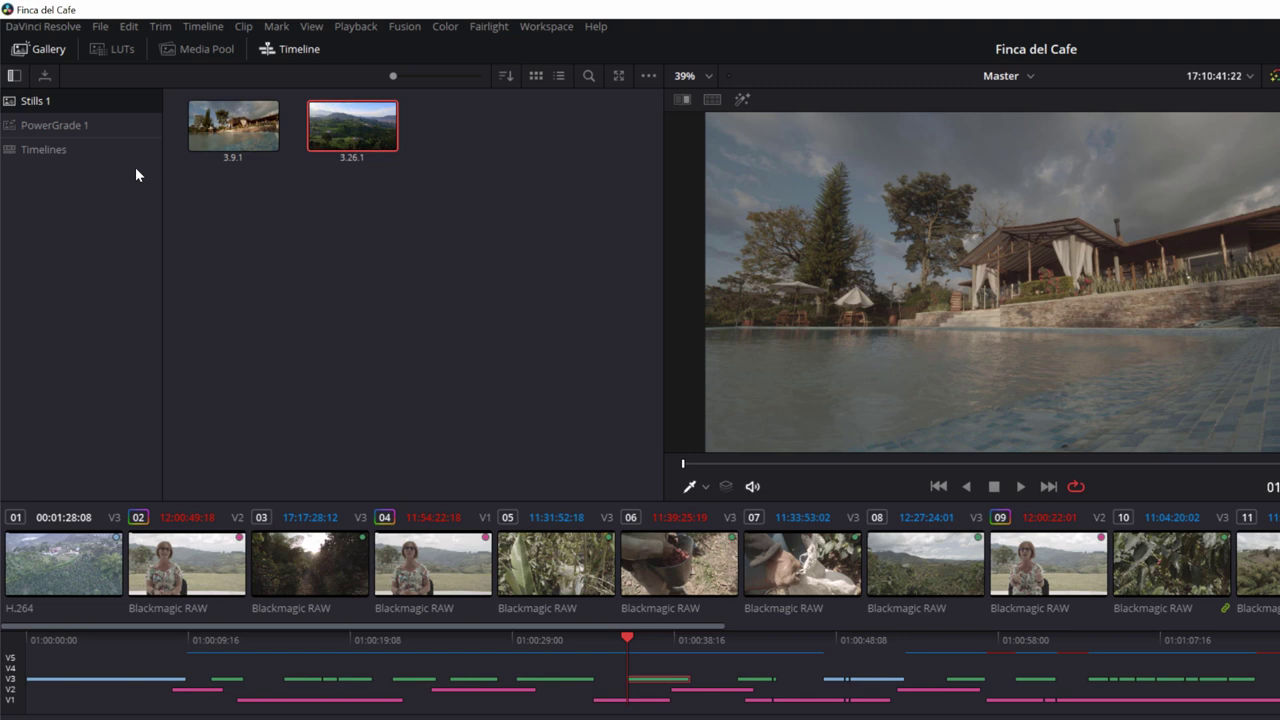
pyautogui.click(122, 50)
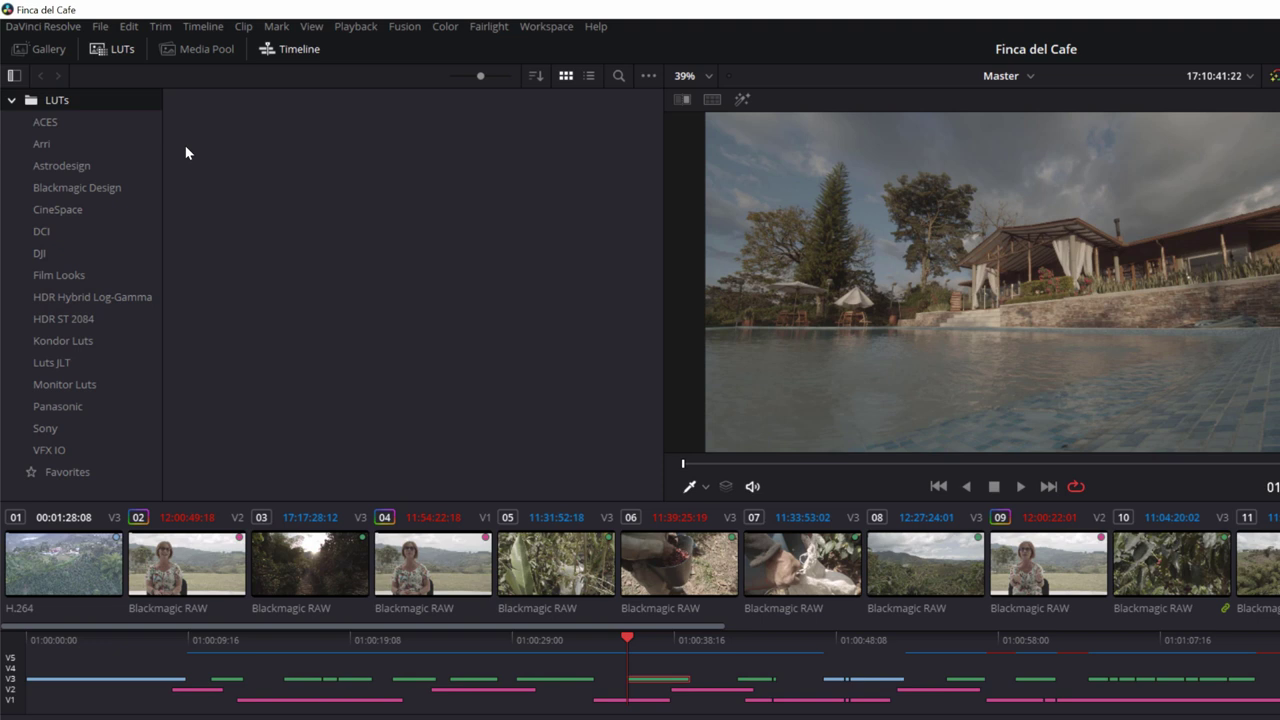
# - Apply the Blackmagic 4K Film to Rec709 v2 LUT to node 01
pyautogui.click(89, 190)
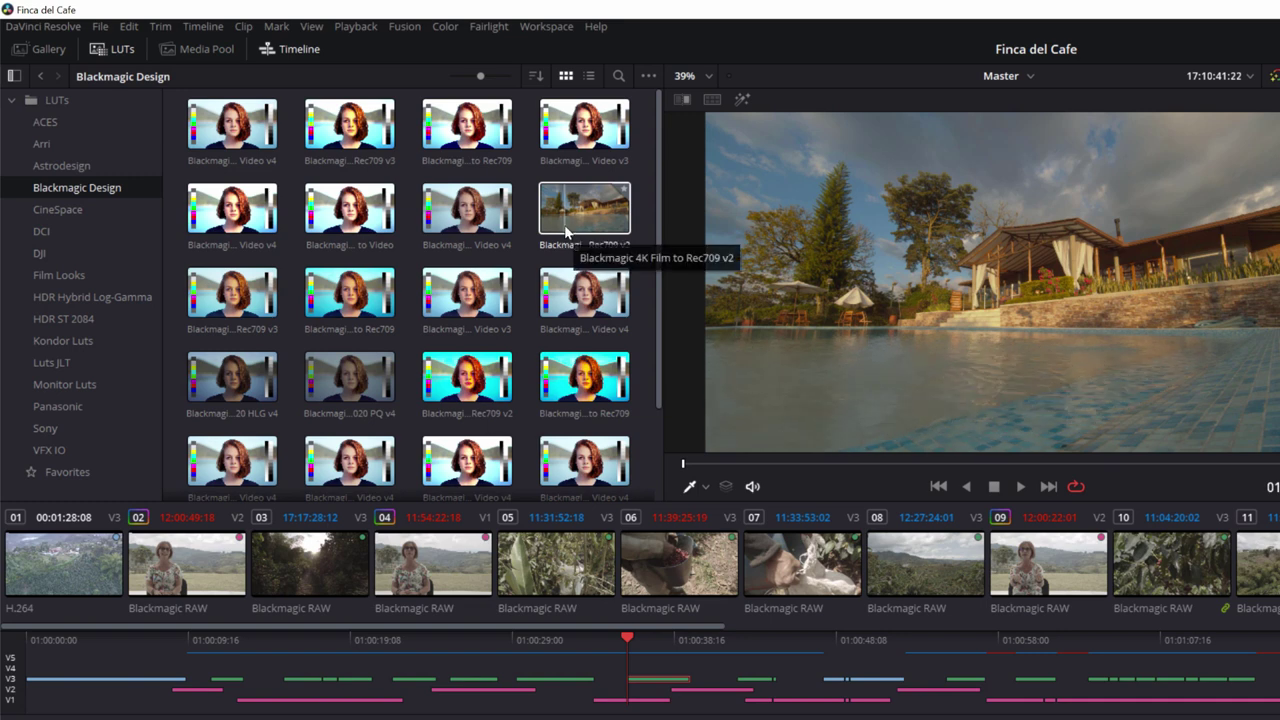
pyautogui.rightClick(565, 232)
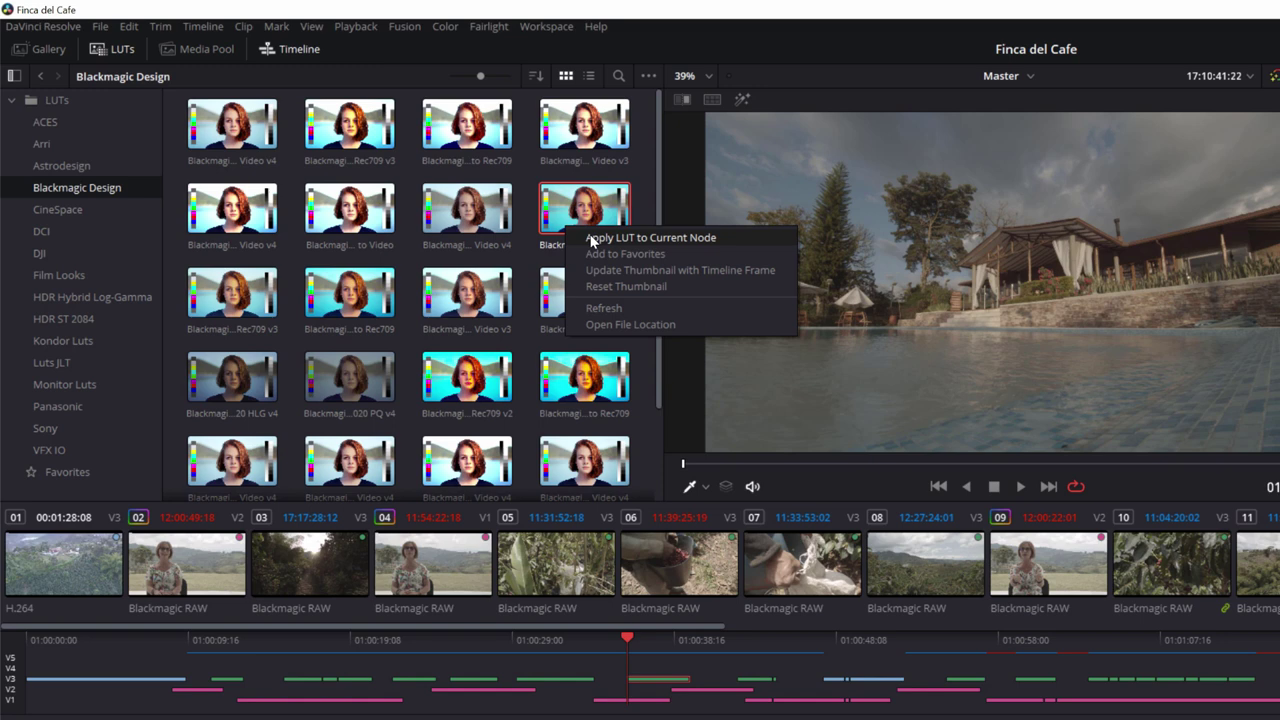
pyautogui.click(591, 240)
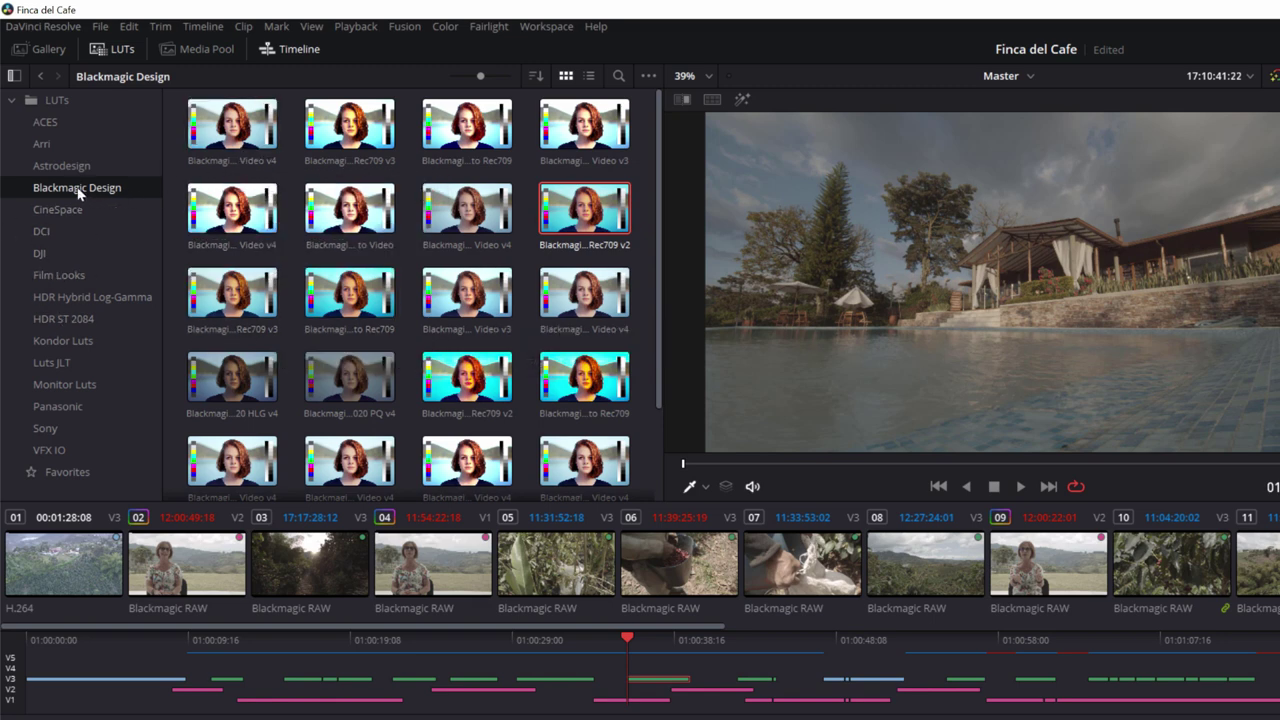
# - Browse the Arri, Panasonic, Sony and DJI LUTs, then reapply the Rec709 v2 LUT to node 01
pyautogui.click(45, 145)
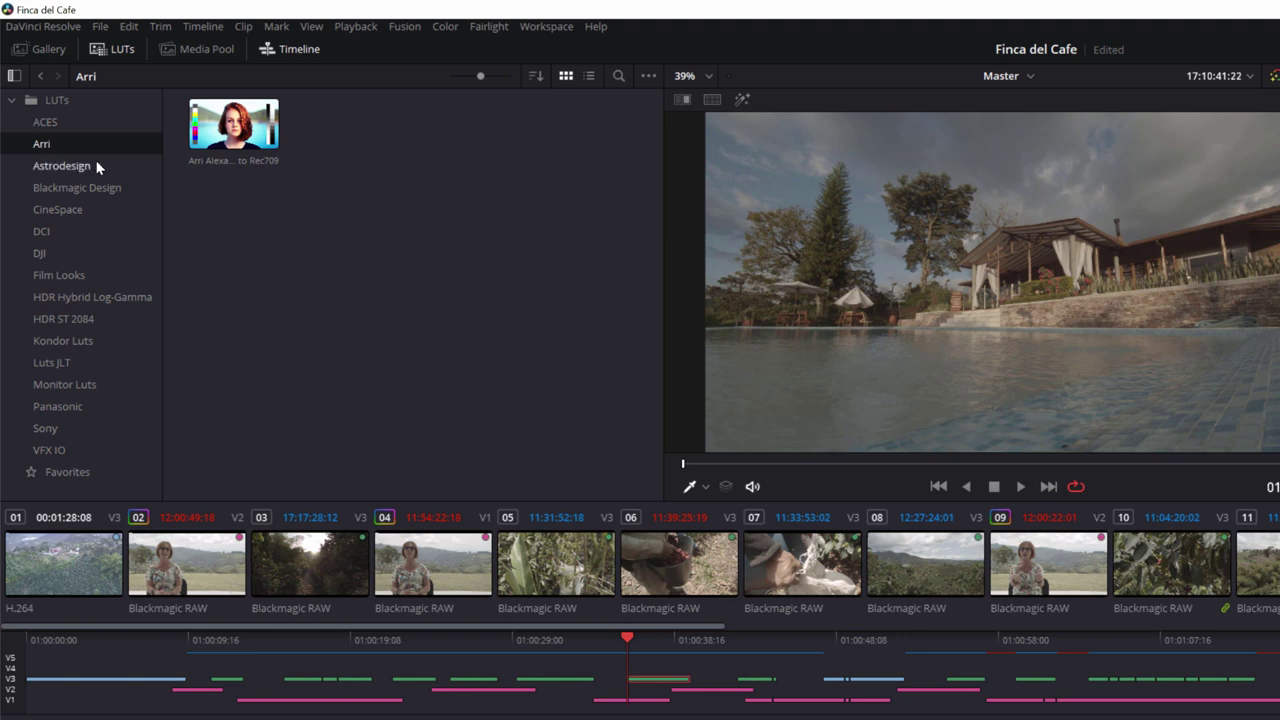
pyautogui.click(71, 407)
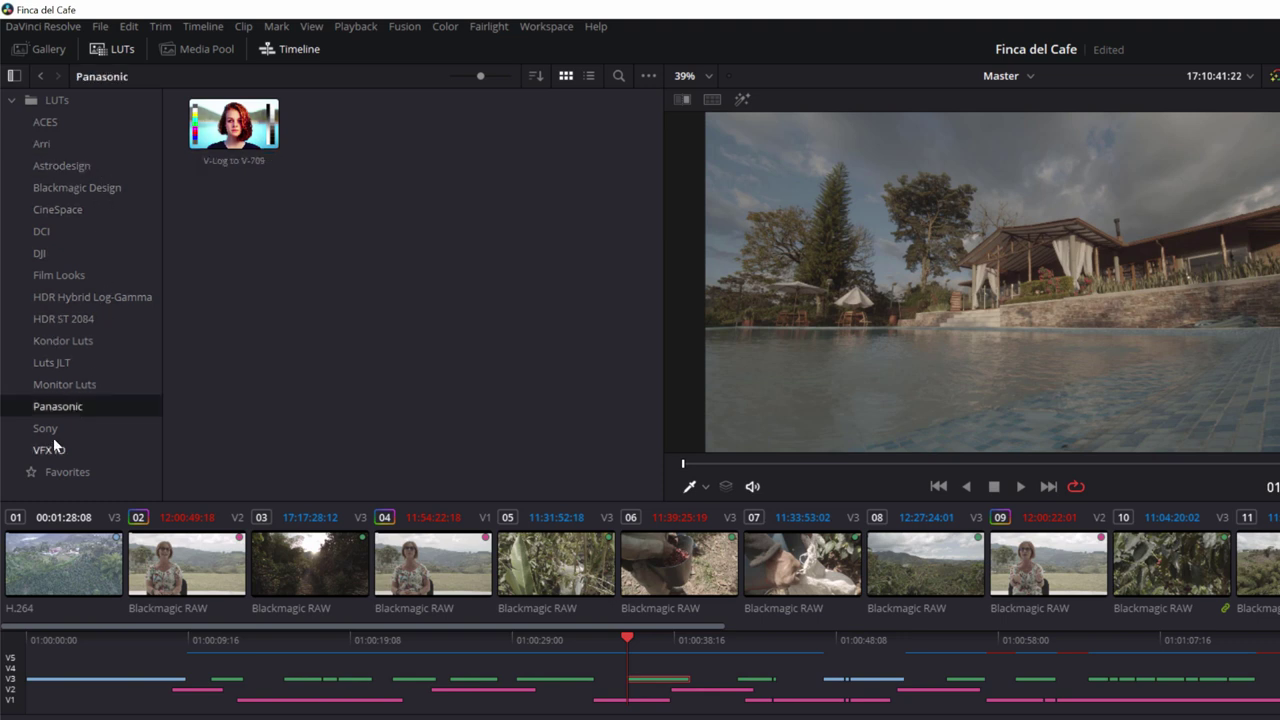
pyautogui.click(48, 429)
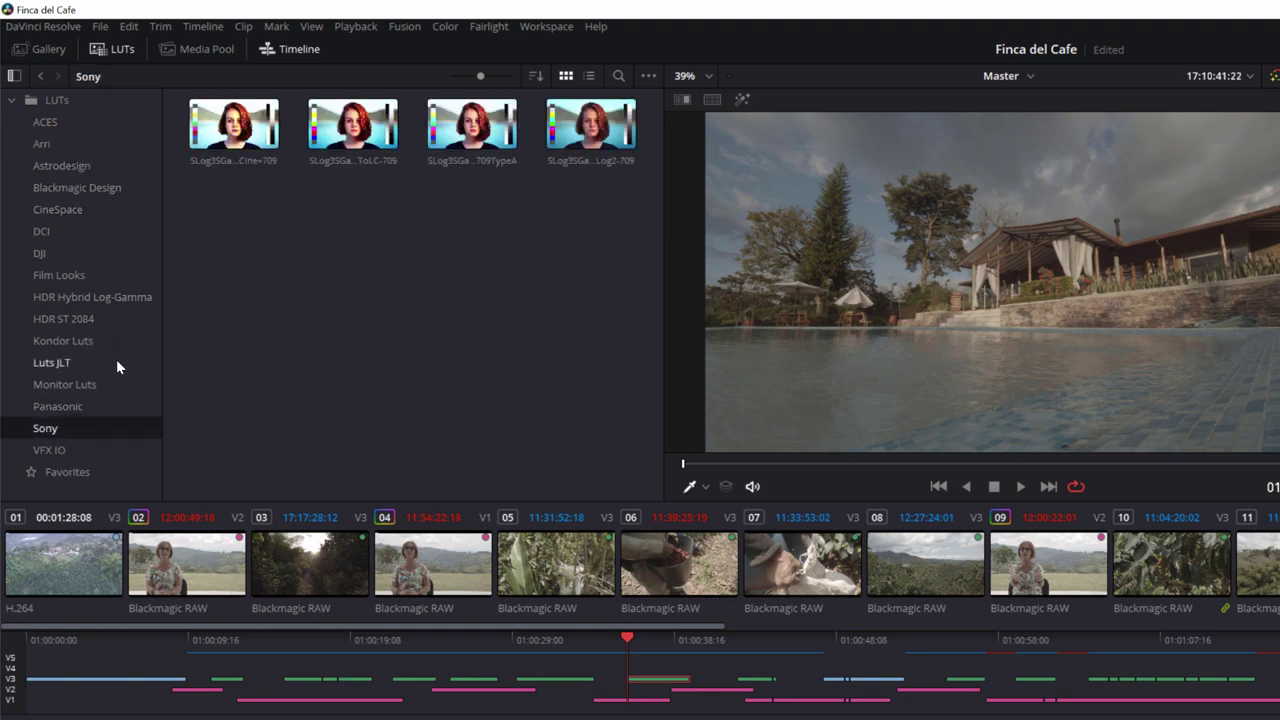
pyautogui.click(47, 252)
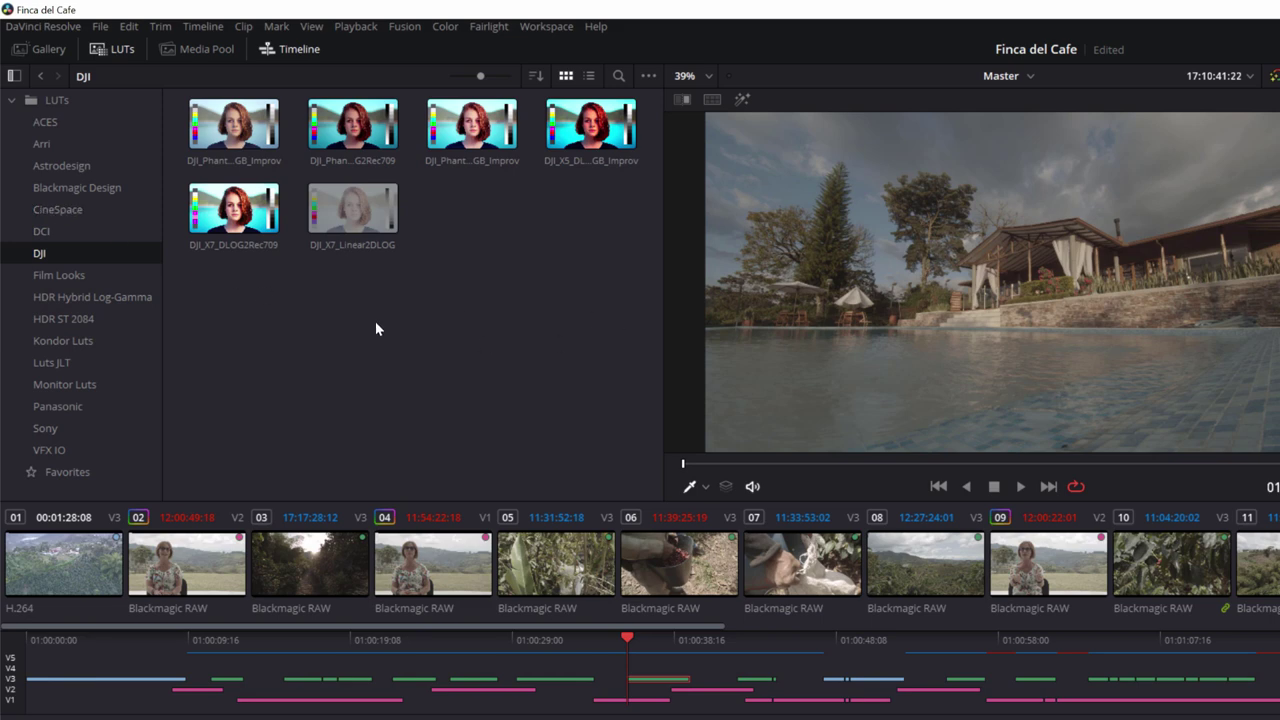
pyautogui.click(104, 190)
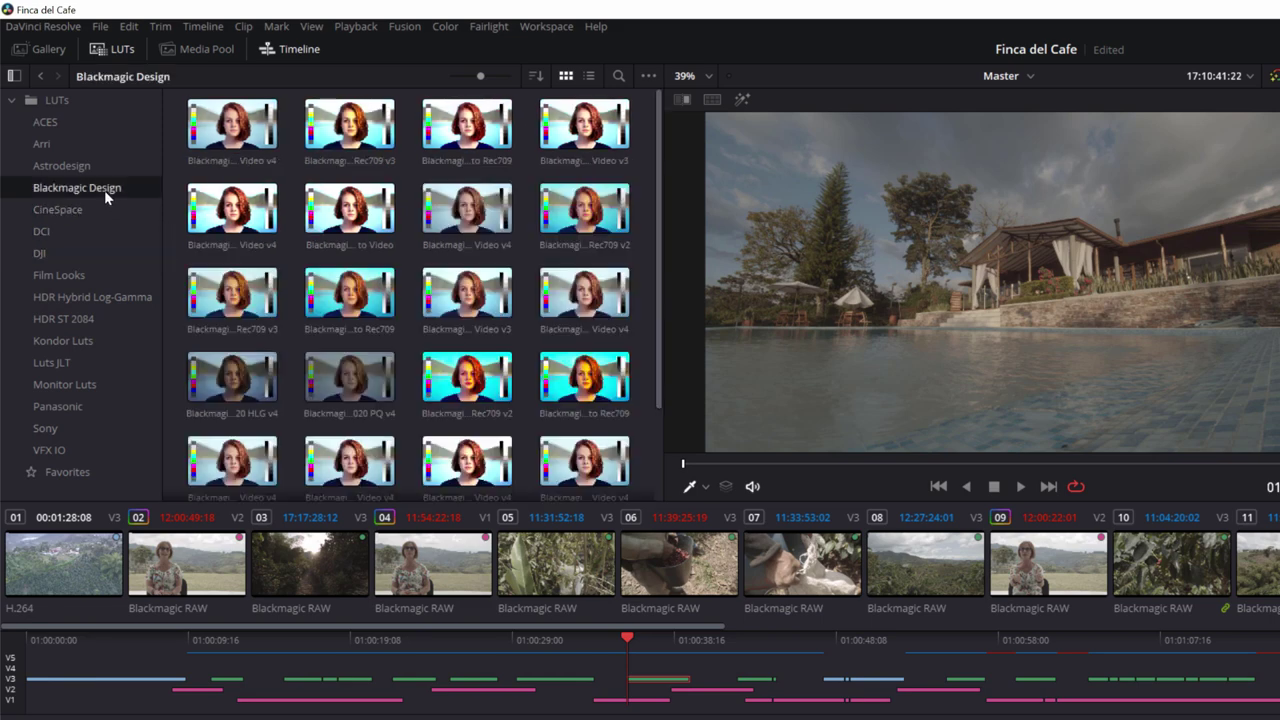
pyautogui.rightClick(612, 233)
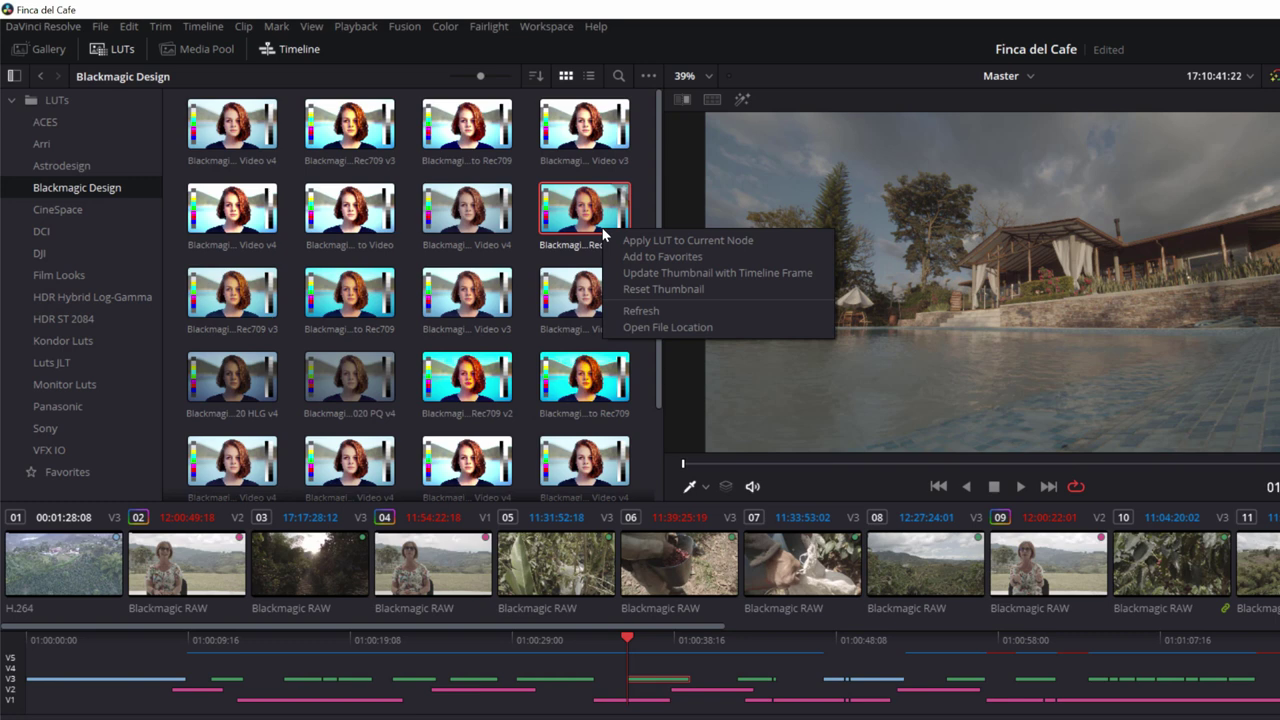
pyautogui.click(622, 241)
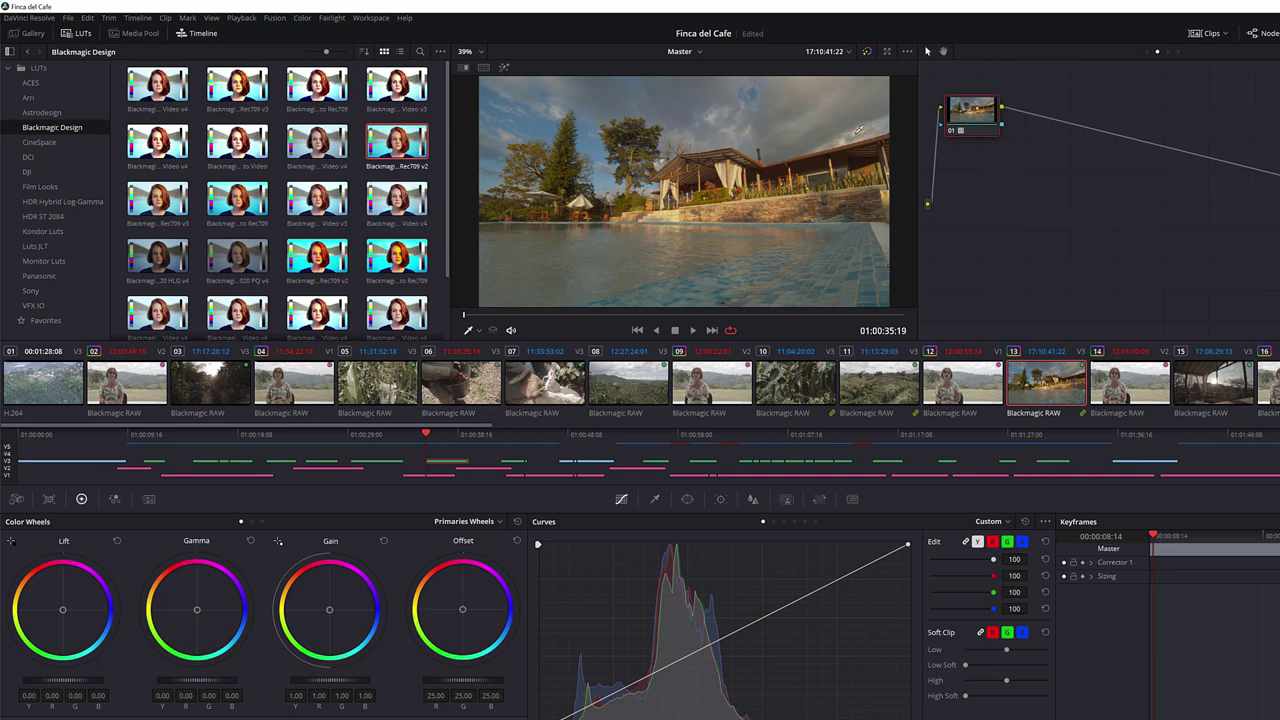
# - Add serial node 02 with a Film Looks LUT, compare it against node 01, then delete it
pyautogui.hotkey('alt', 's')
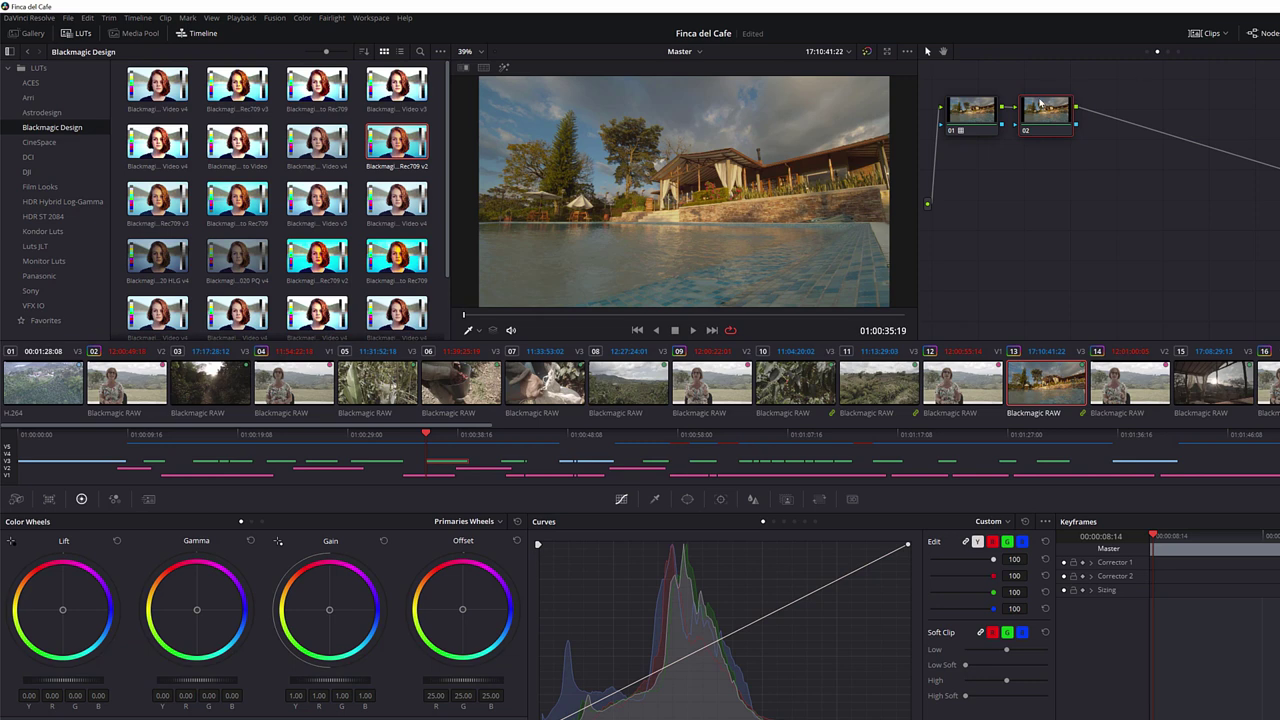
pyautogui.click(45, 186)
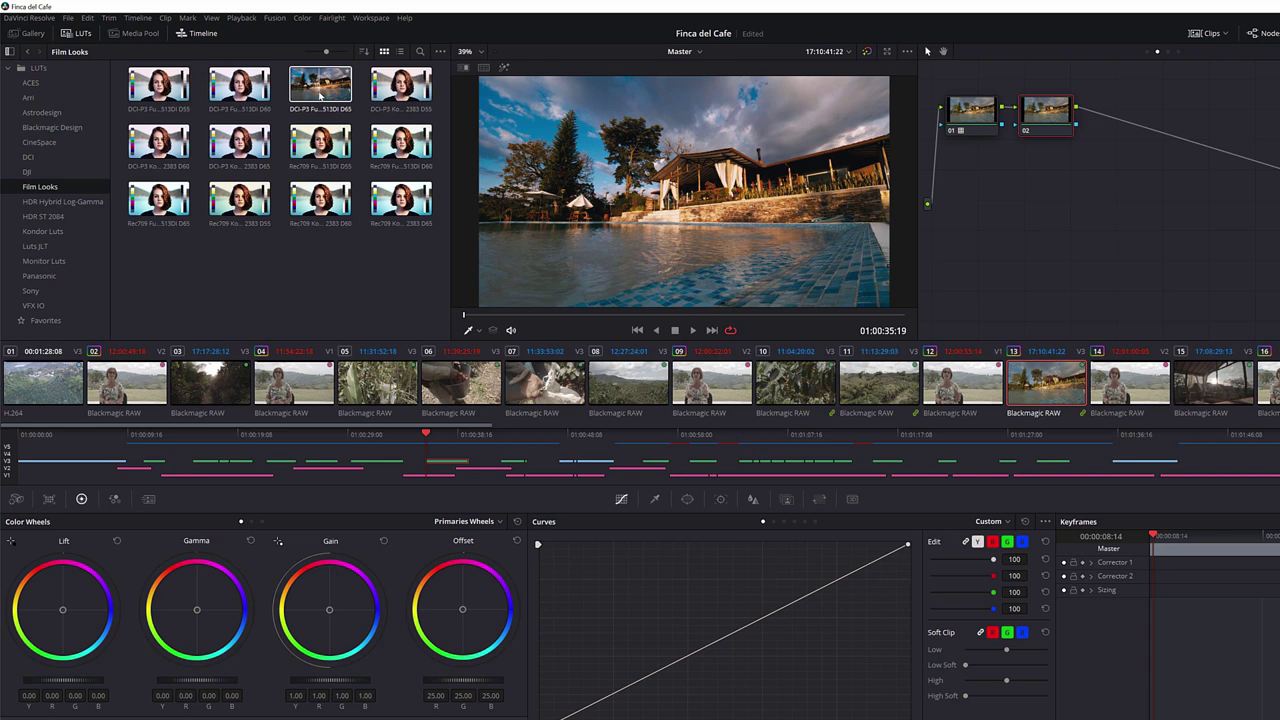
pyautogui.rightClick(320, 95)
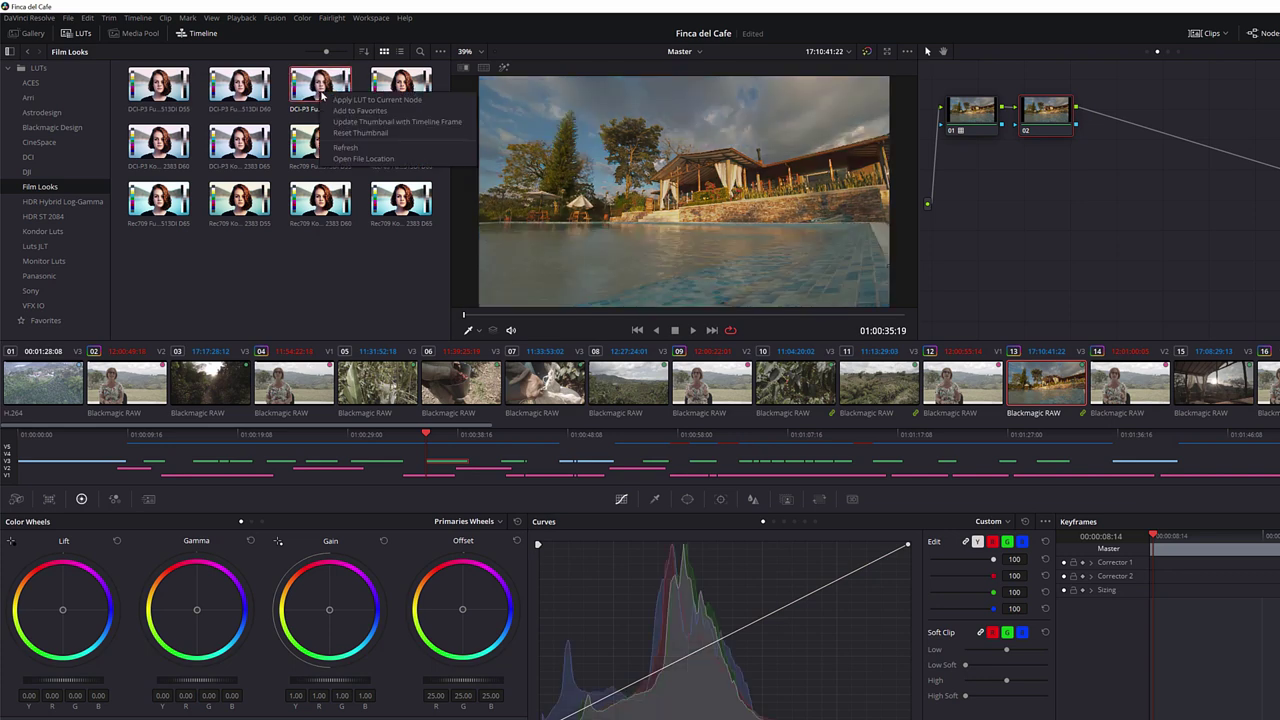
pyautogui.click(370, 106)
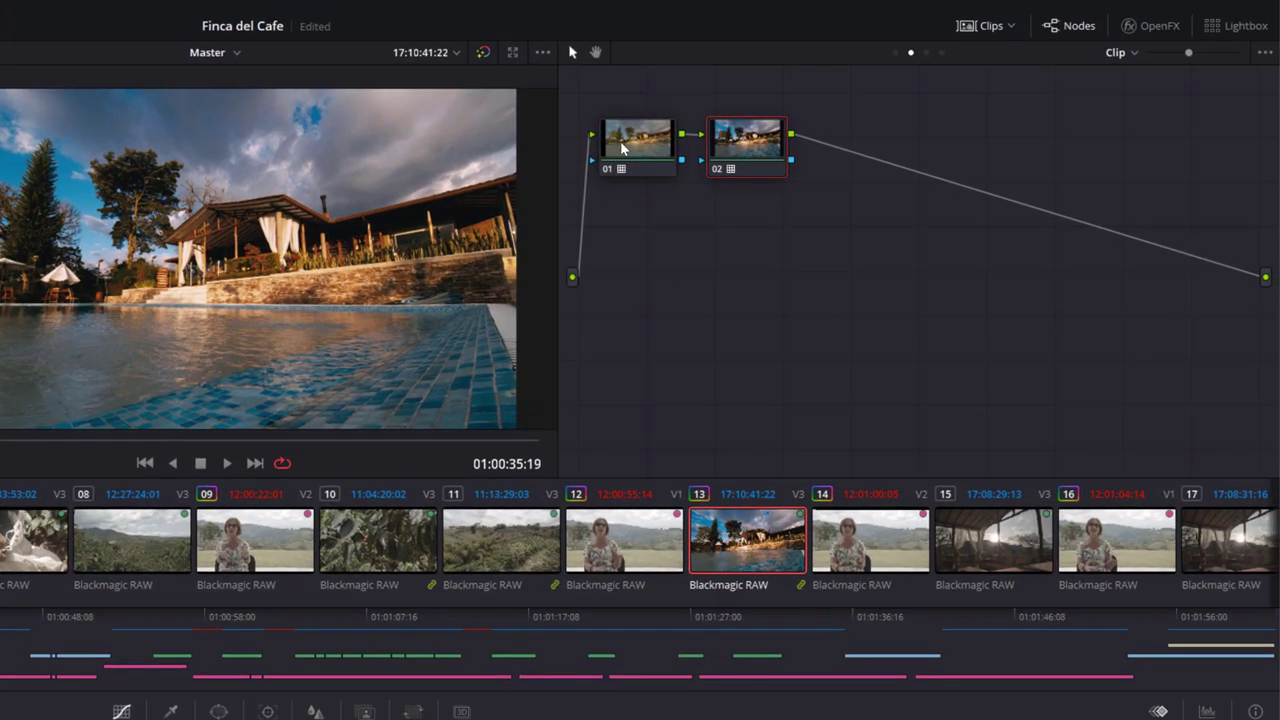
pyautogui.click(868, 126)
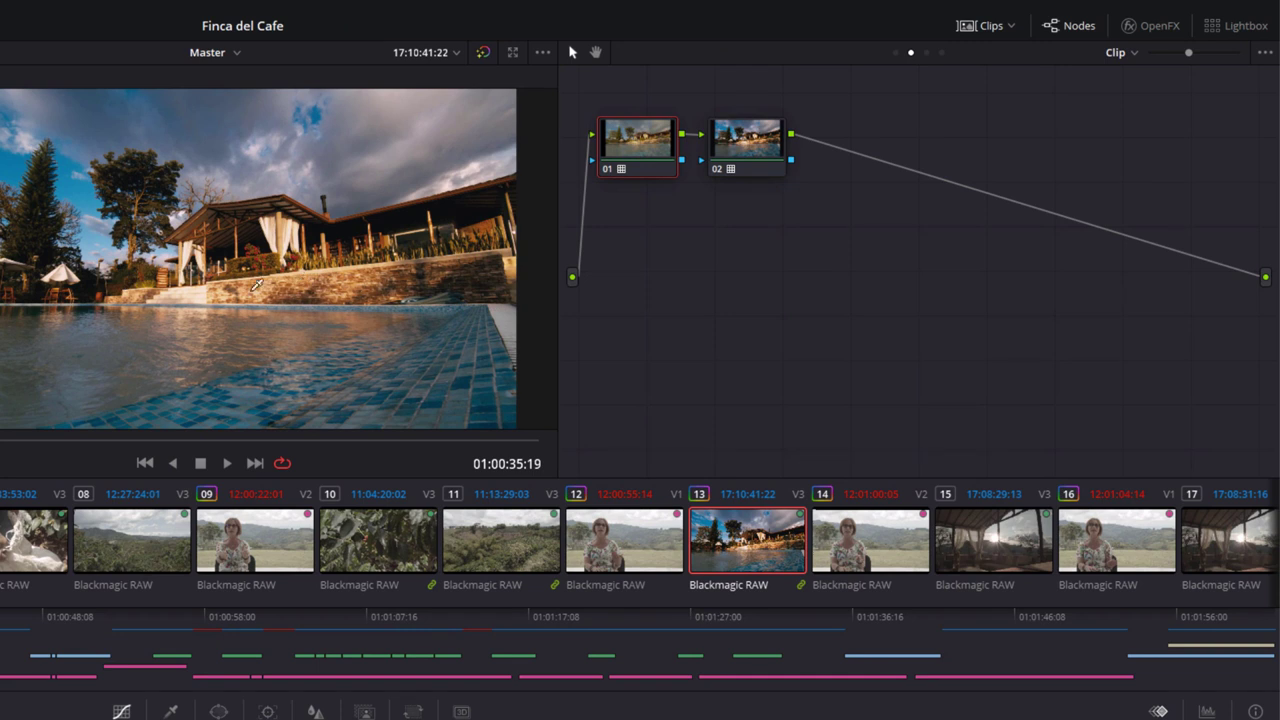
pyautogui.click(744, 132)
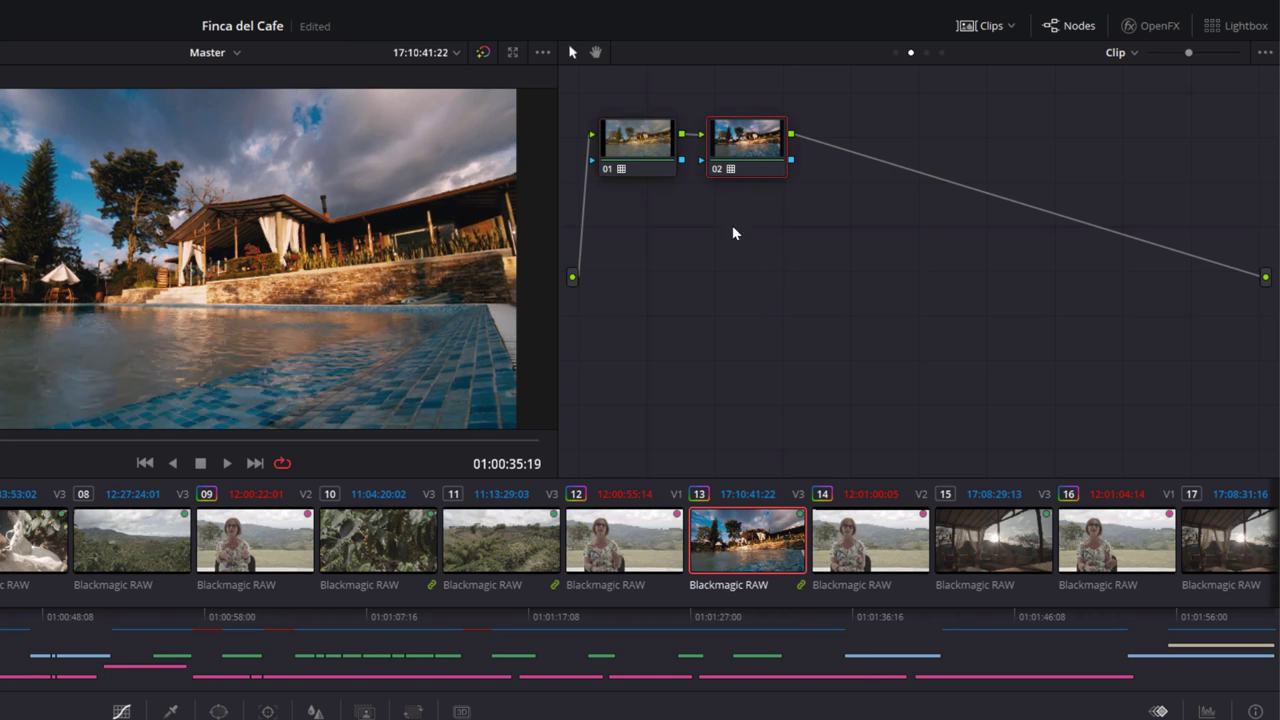
pyautogui.press('Delete')
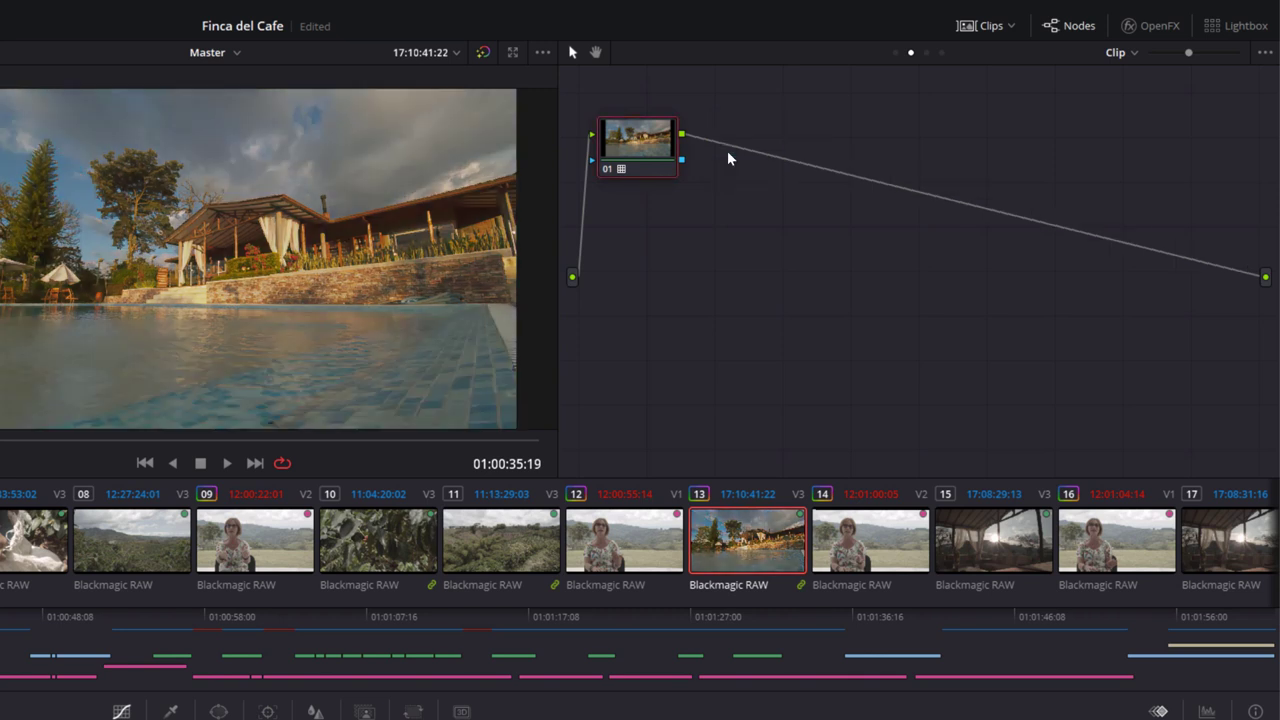
# - Remove the Blackmagic Design 3D LUT from node 01, then browse the Kondor Luts
pyautogui.rightClick(652, 148)
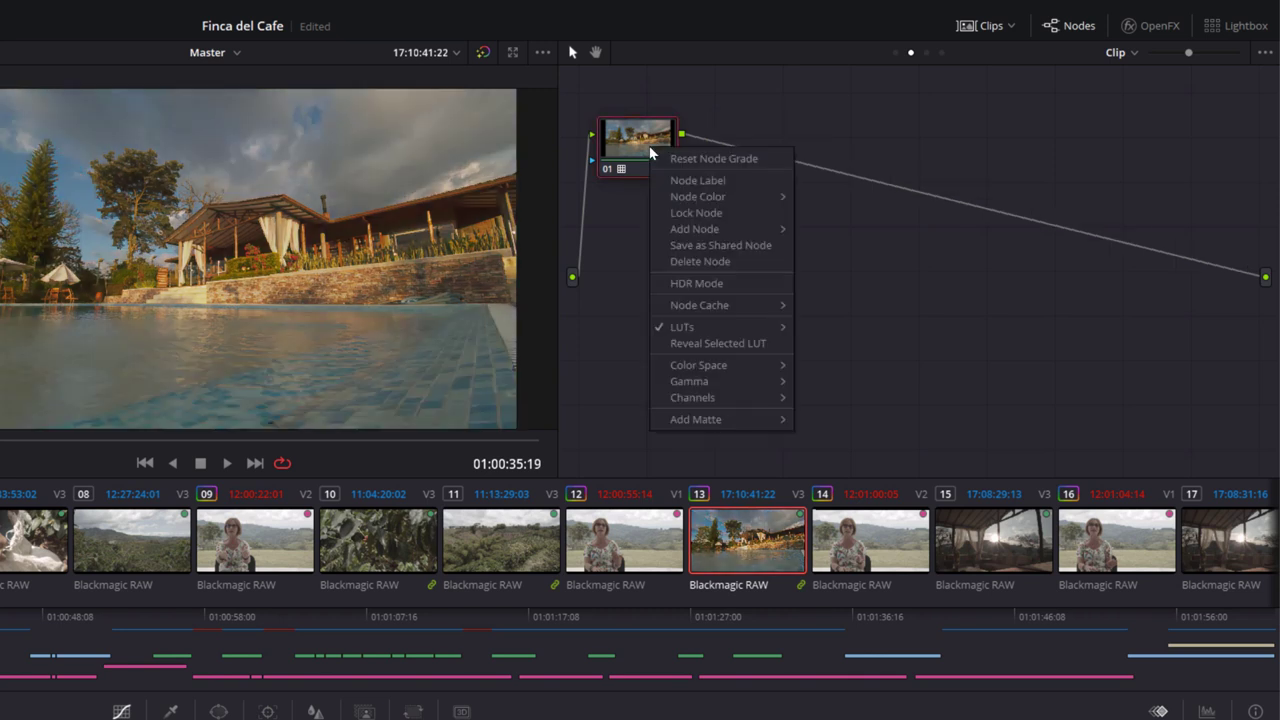
pyautogui.moveTo(720, 327)
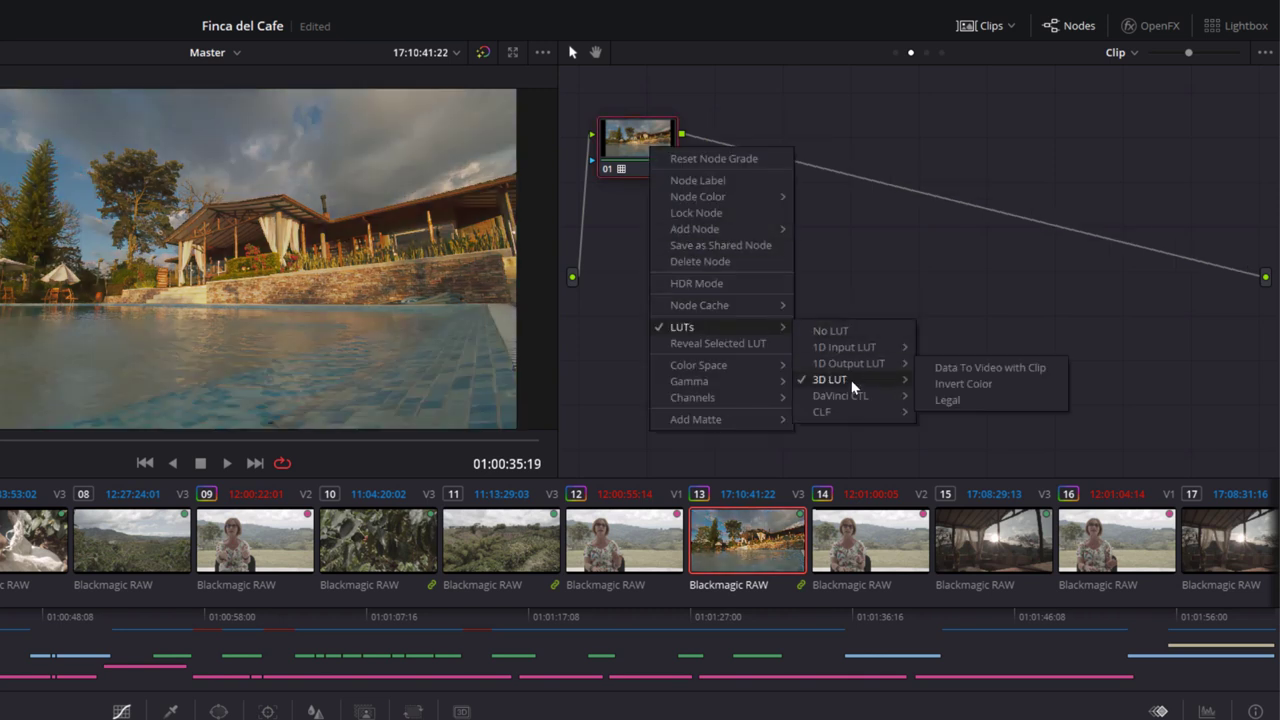
pyautogui.moveTo(851, 380)
pyautogui.moveTo(970, 431)
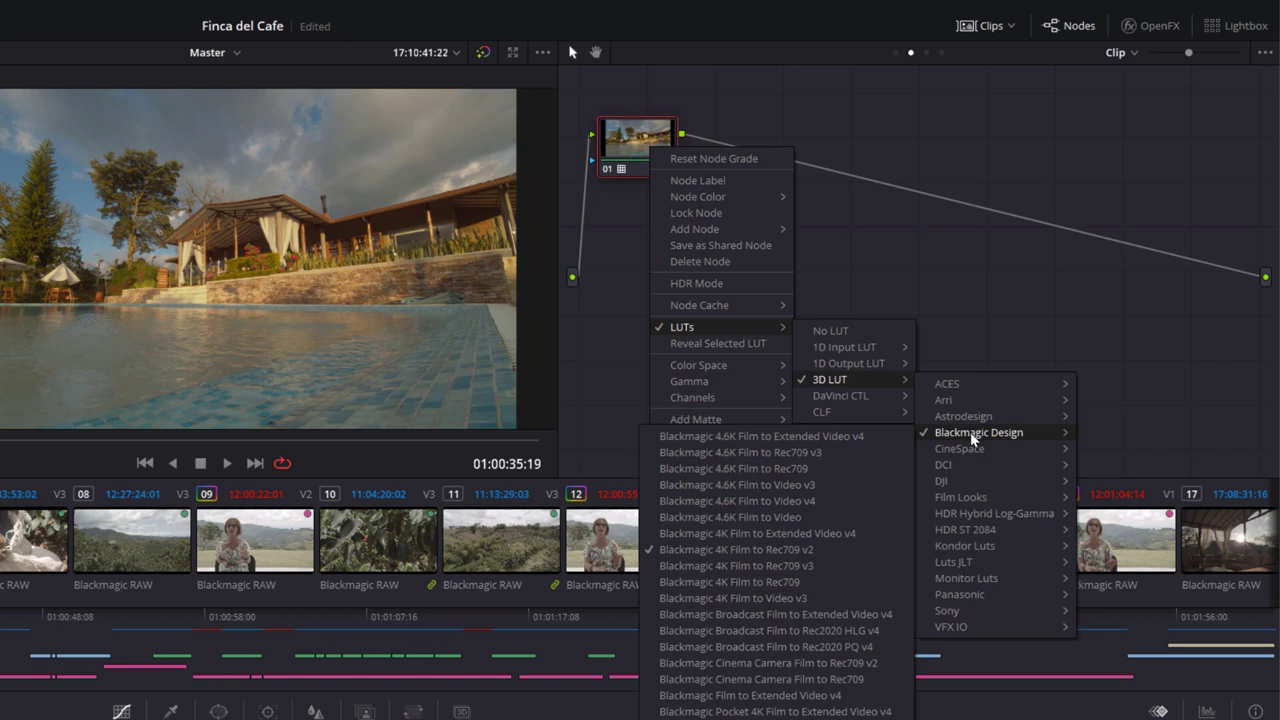
pyautogui.click(834, 334)
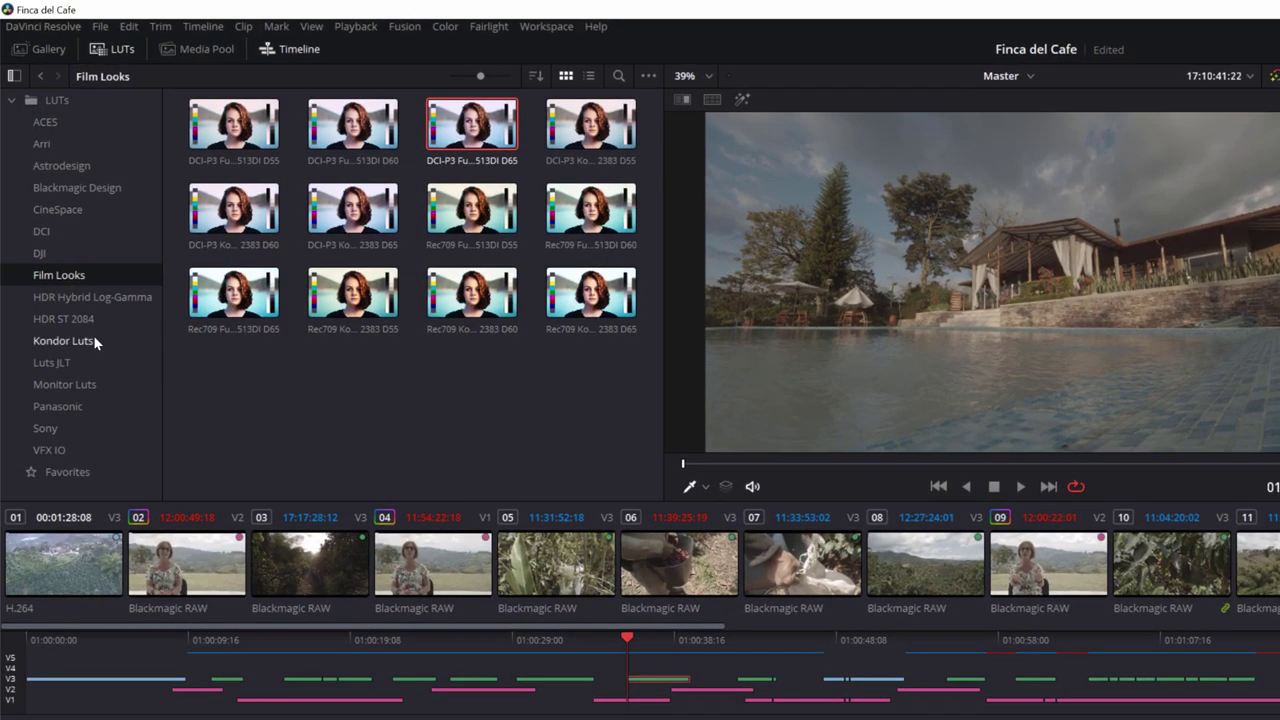
pyautogui.click(94, 338)
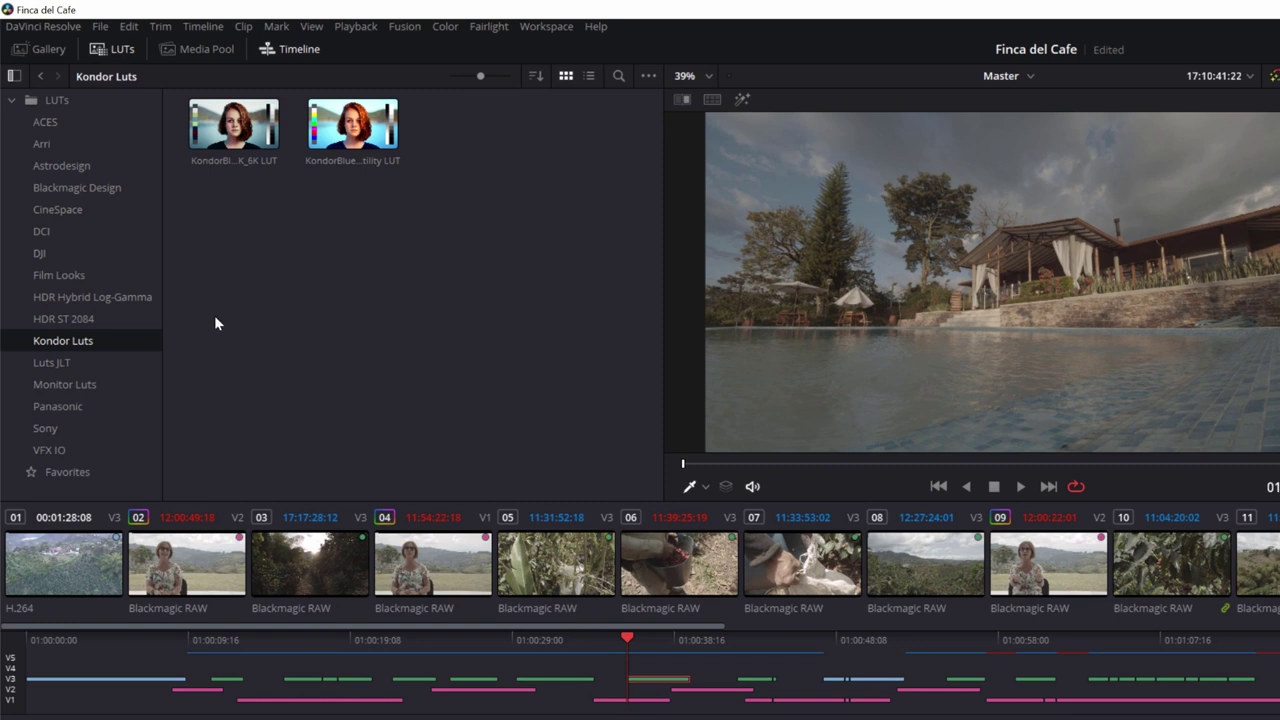
# - Preview the Luts JLT and Kondor Luts collections, then show the media pool and stills gallery
pyautogui.click(76, 363)
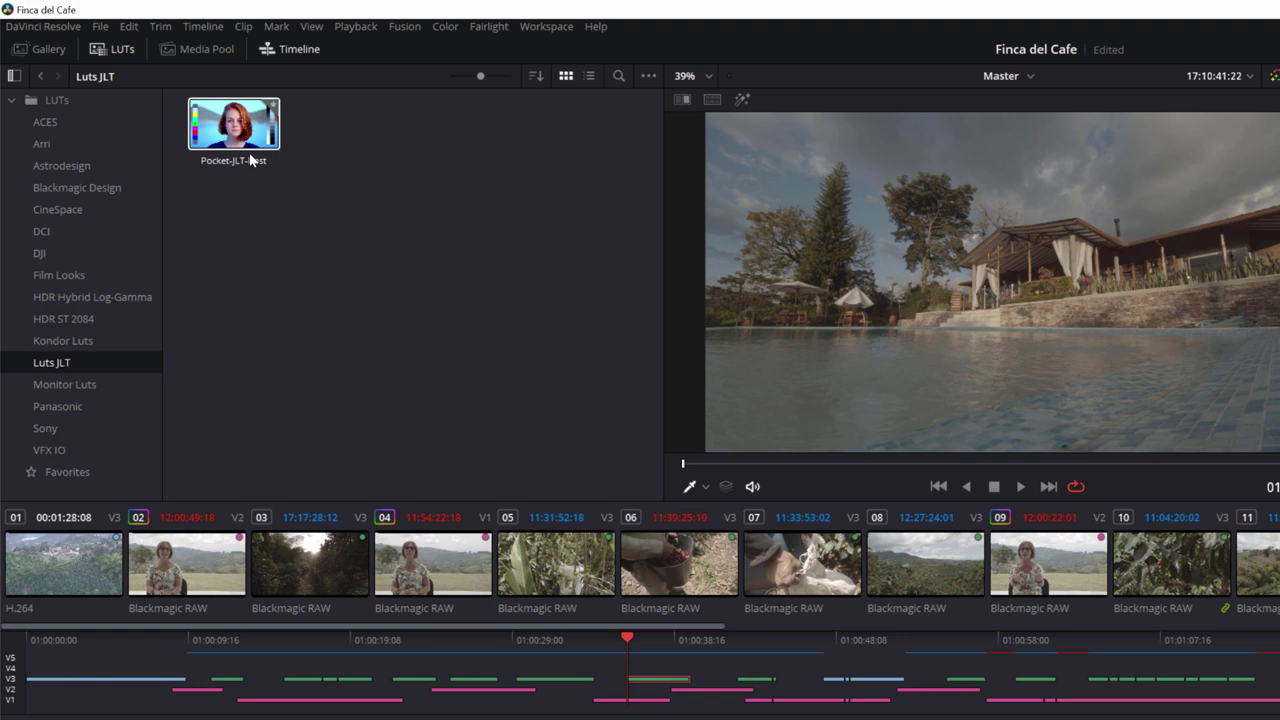
pyautogui.moveTo(244, 141)
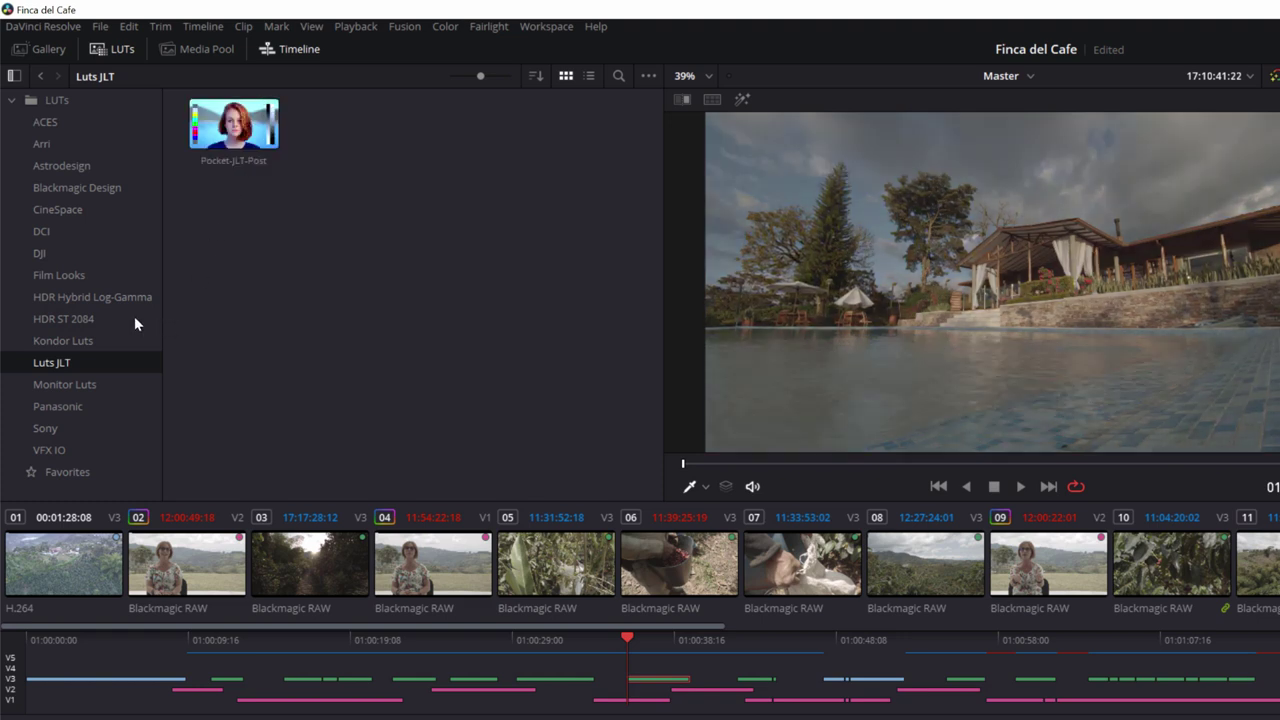
pyautogui.click(78, 341)
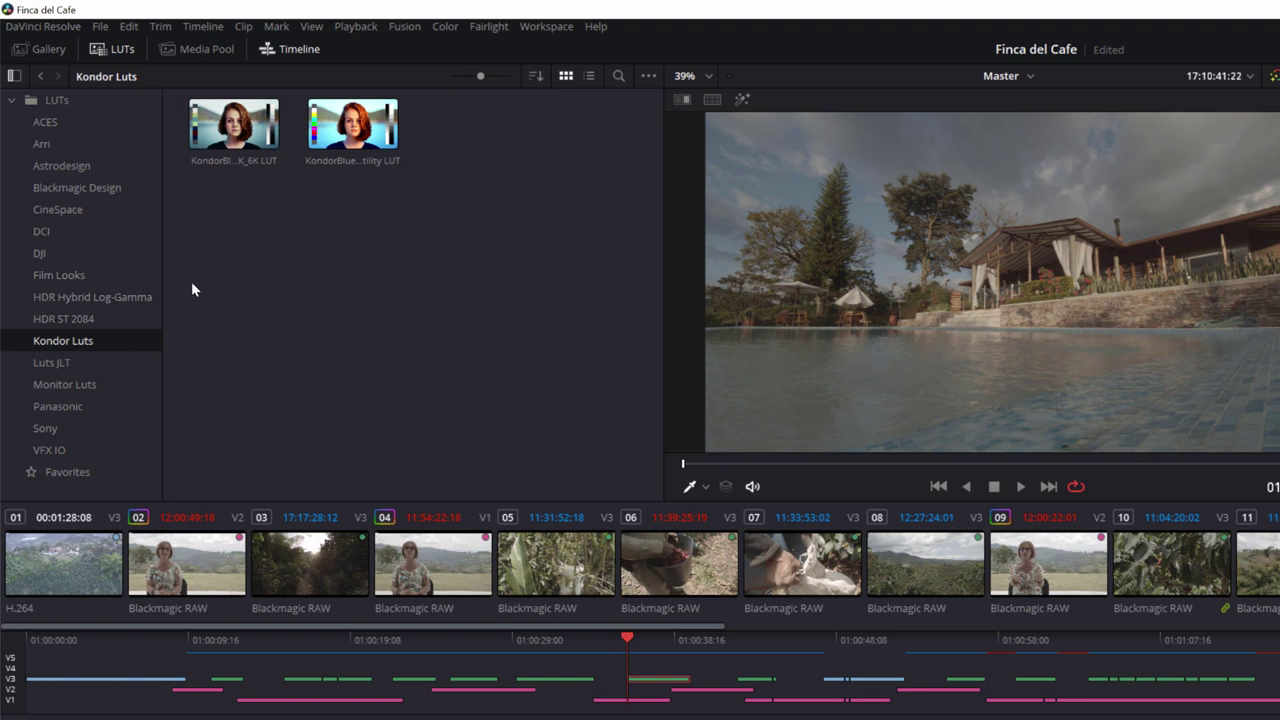
pyautogui.click(206, 49)
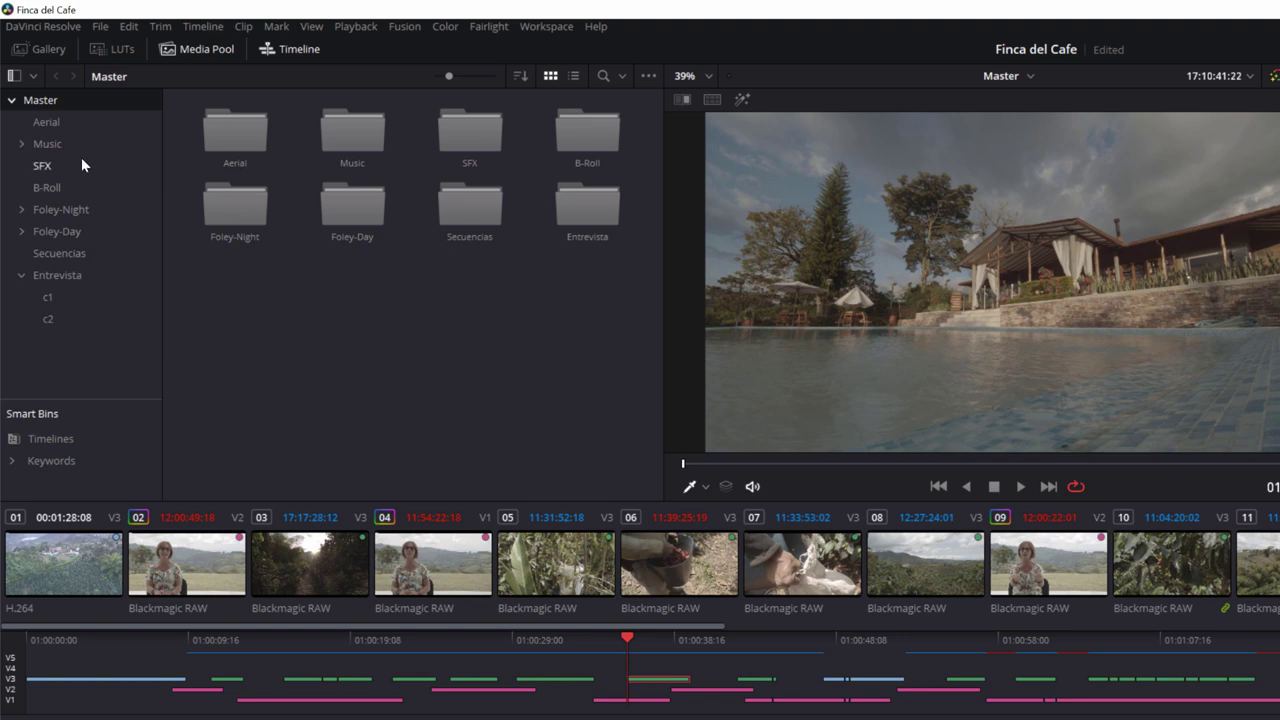
pyautogui.click(40, 49)
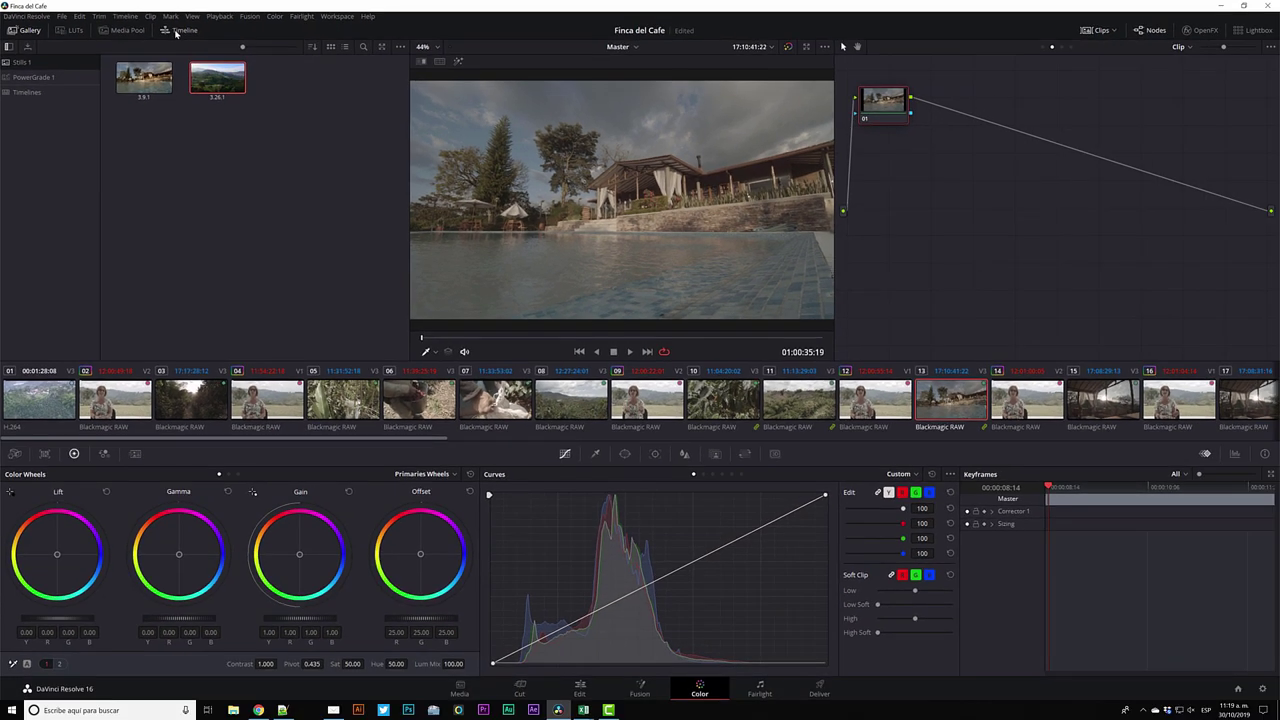
# - Show the timeline, switch to the Edit page, and zoom out the Master timeline
pyautogui.click(177, 31)
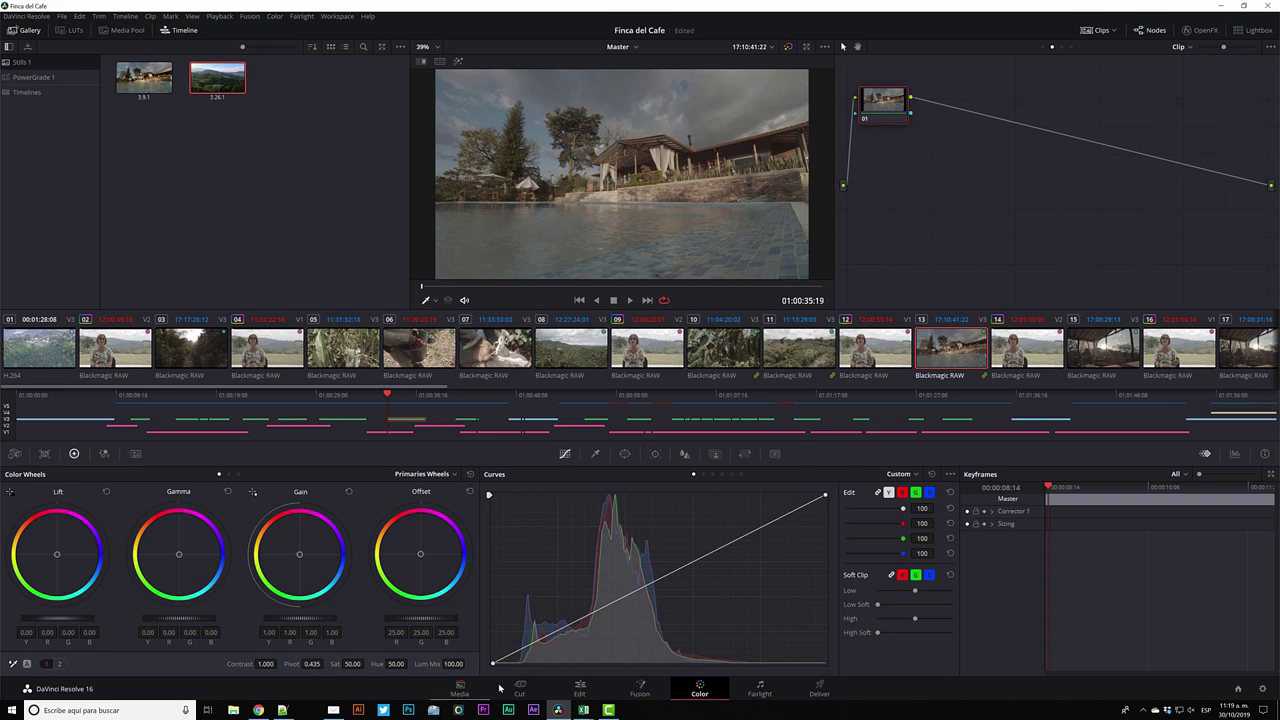
pyautogui.click(591, 684)
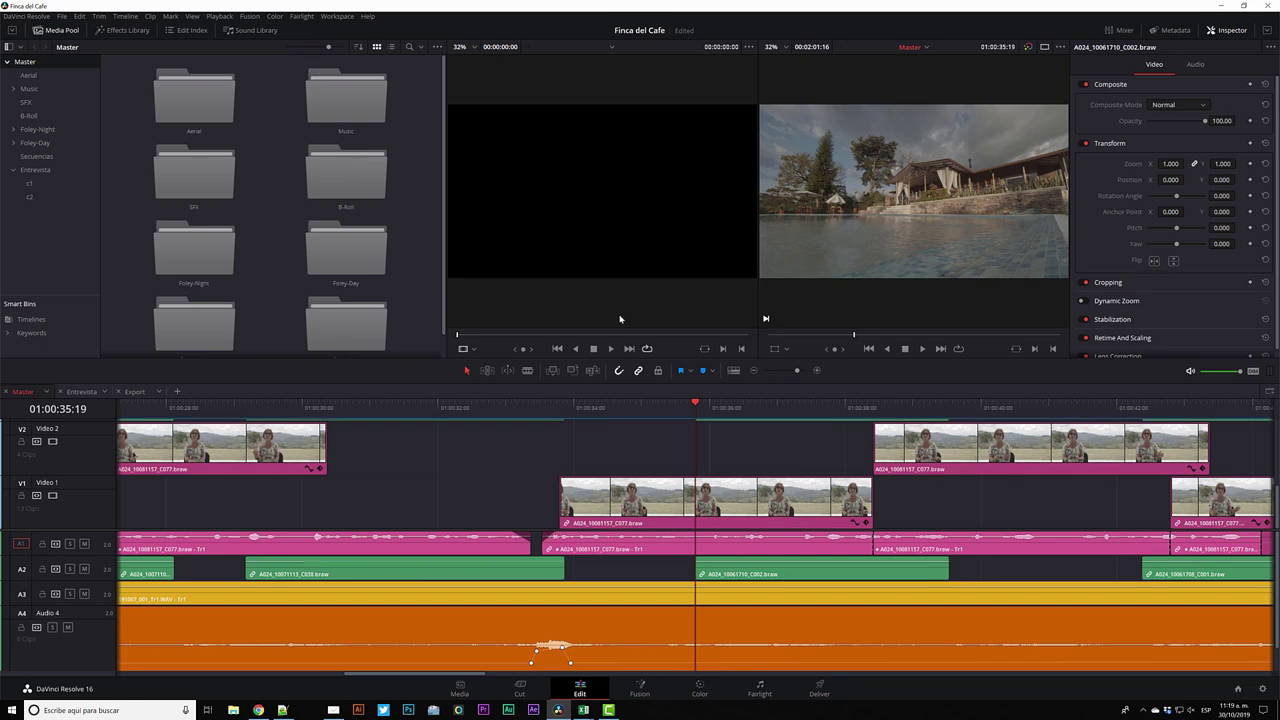
pyautogui.moveTo(797, 371); pyautogui.dragTo(788, 371)
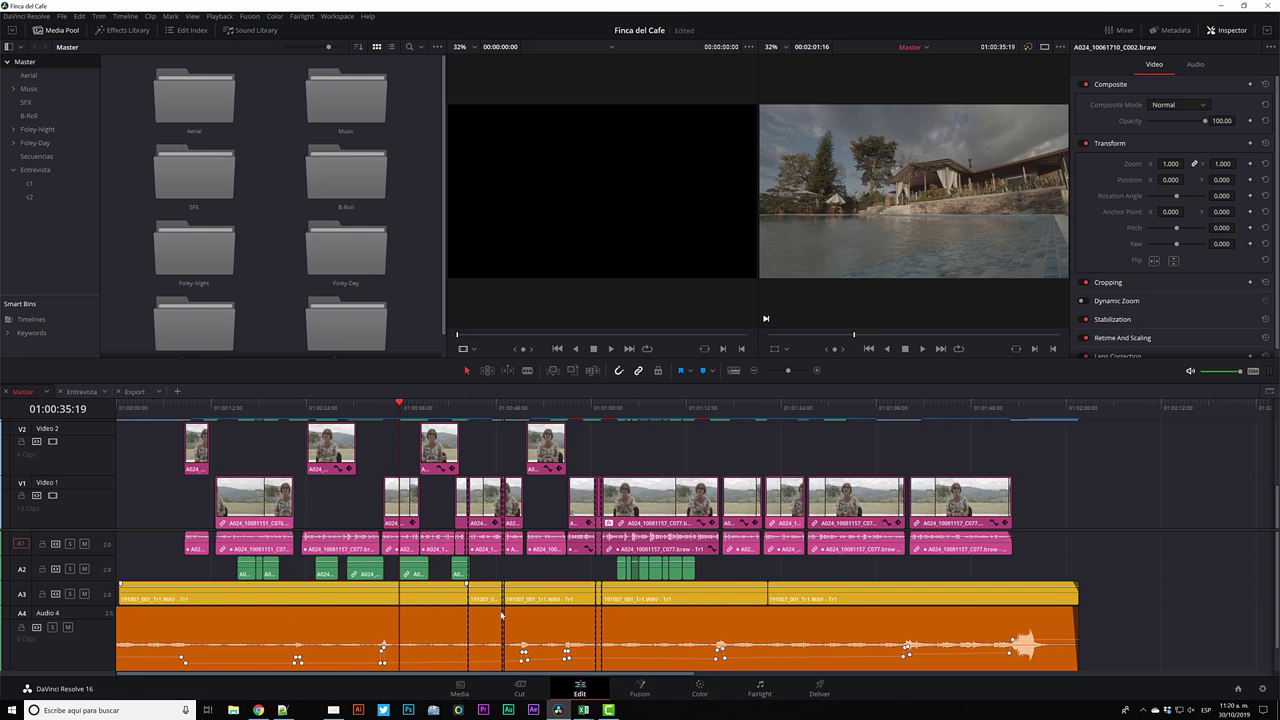
# - Return to the Color page, show the clip strip, and save the project
pyautogui.click(690, 691)
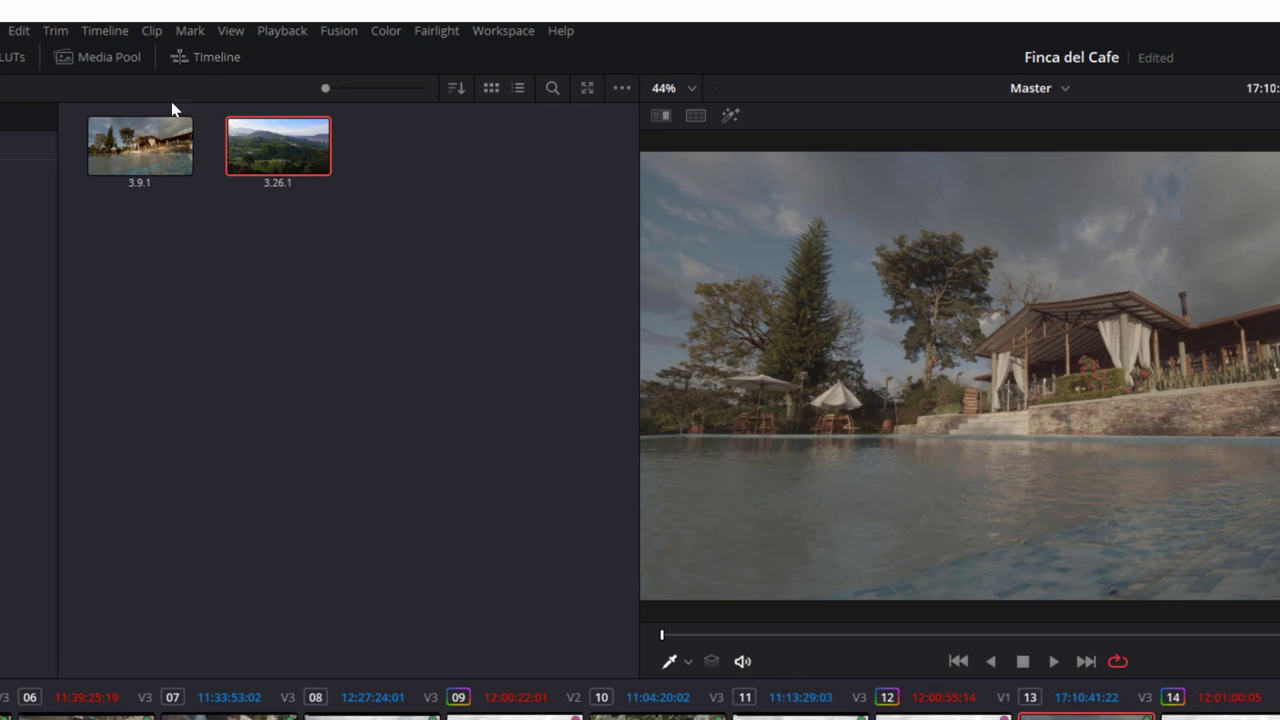
pyautogui.click(198, 58)
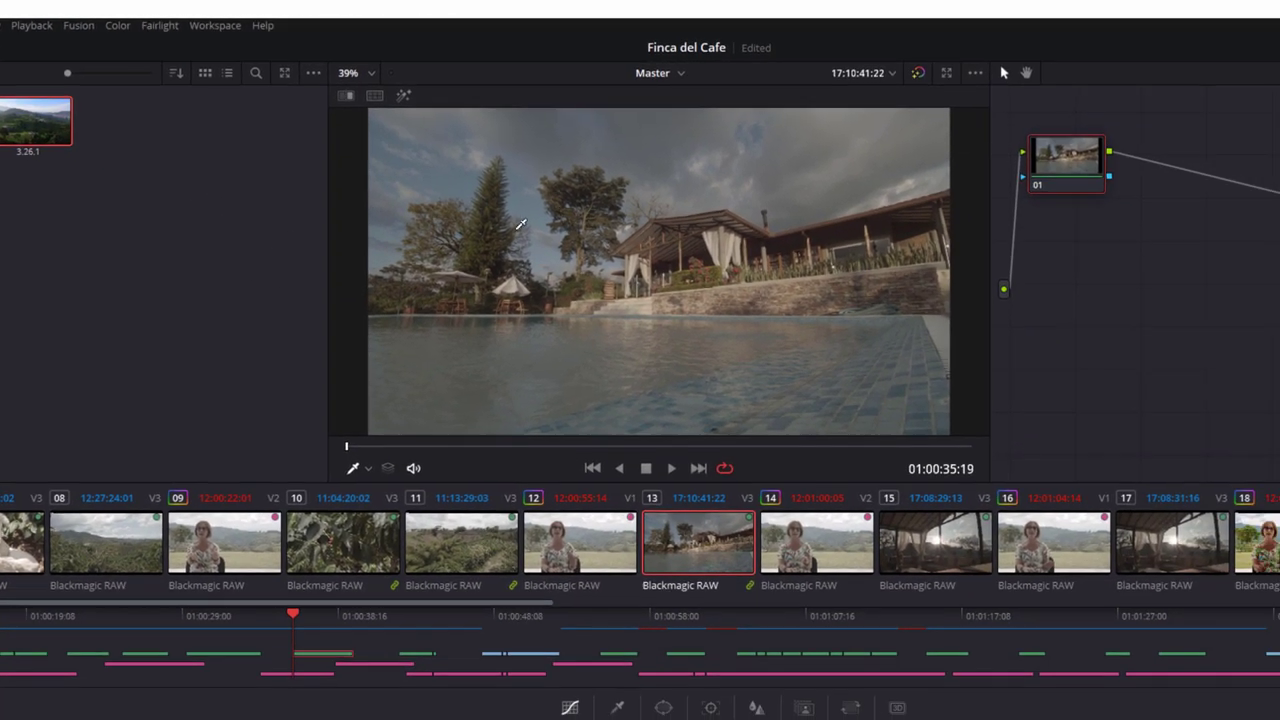
pyautogui.hotkey('ctrl', 's')
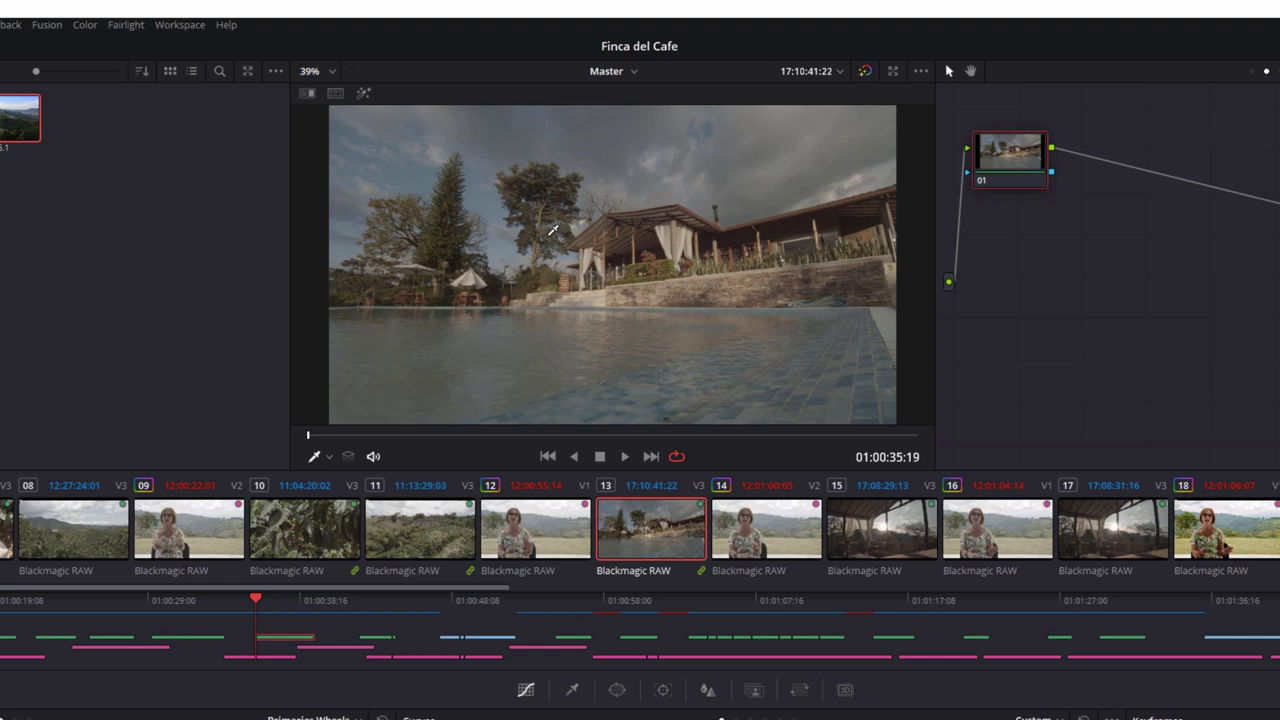
# - Apply the gallery still's grade to pool clip 13 and toggle Image Wipe on and off
pyautogui.rightClick(2, 126)
pyautogui.click(5, 156)
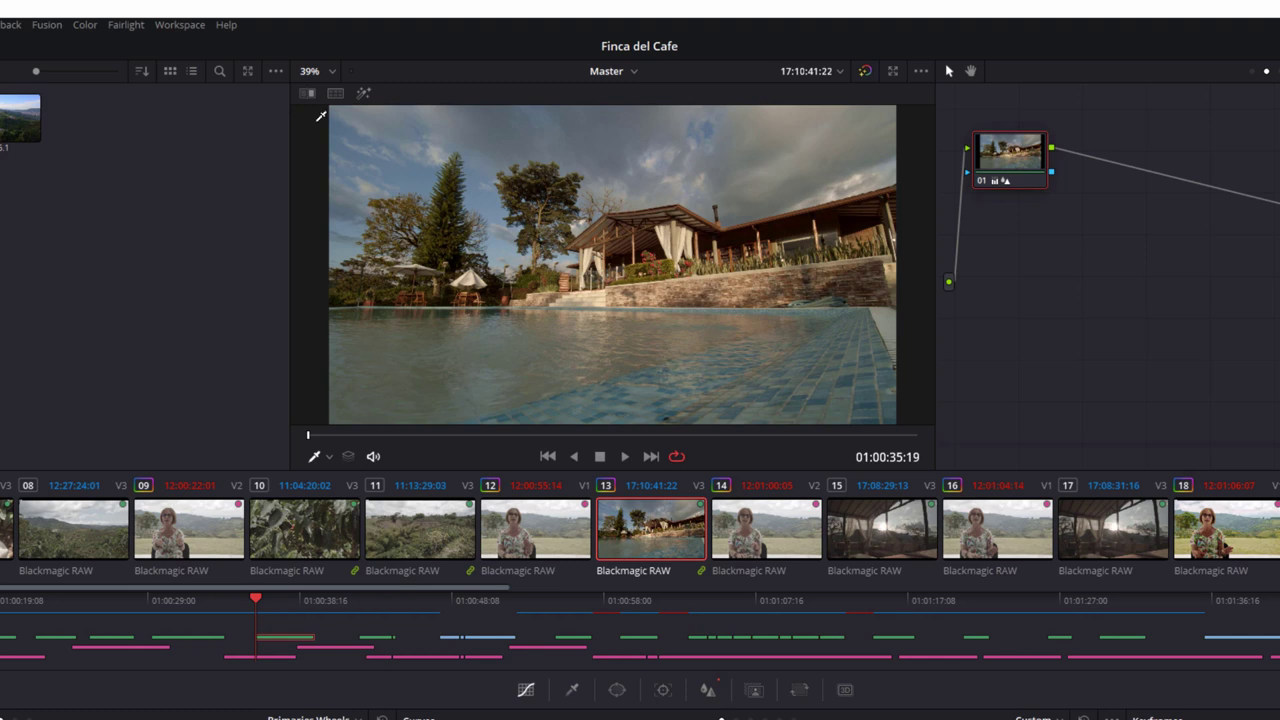
pyautogui.click(307, 95)
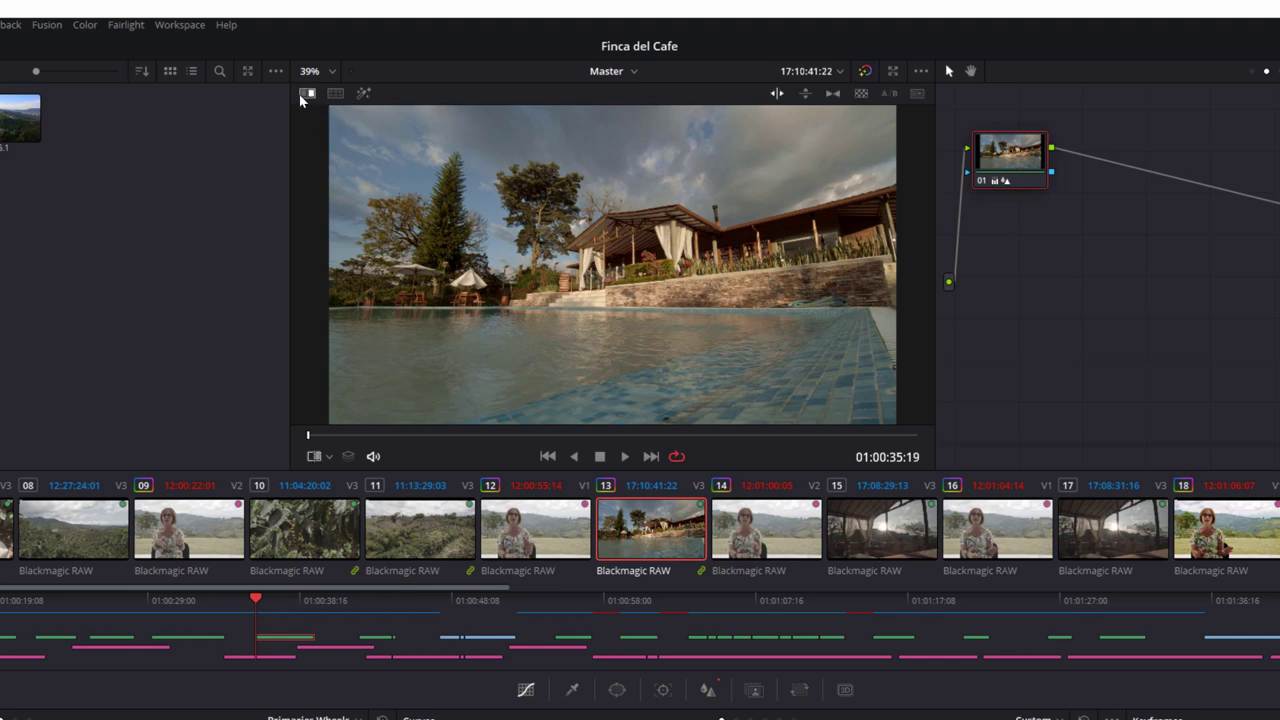
pyautogui.click(307, 95)
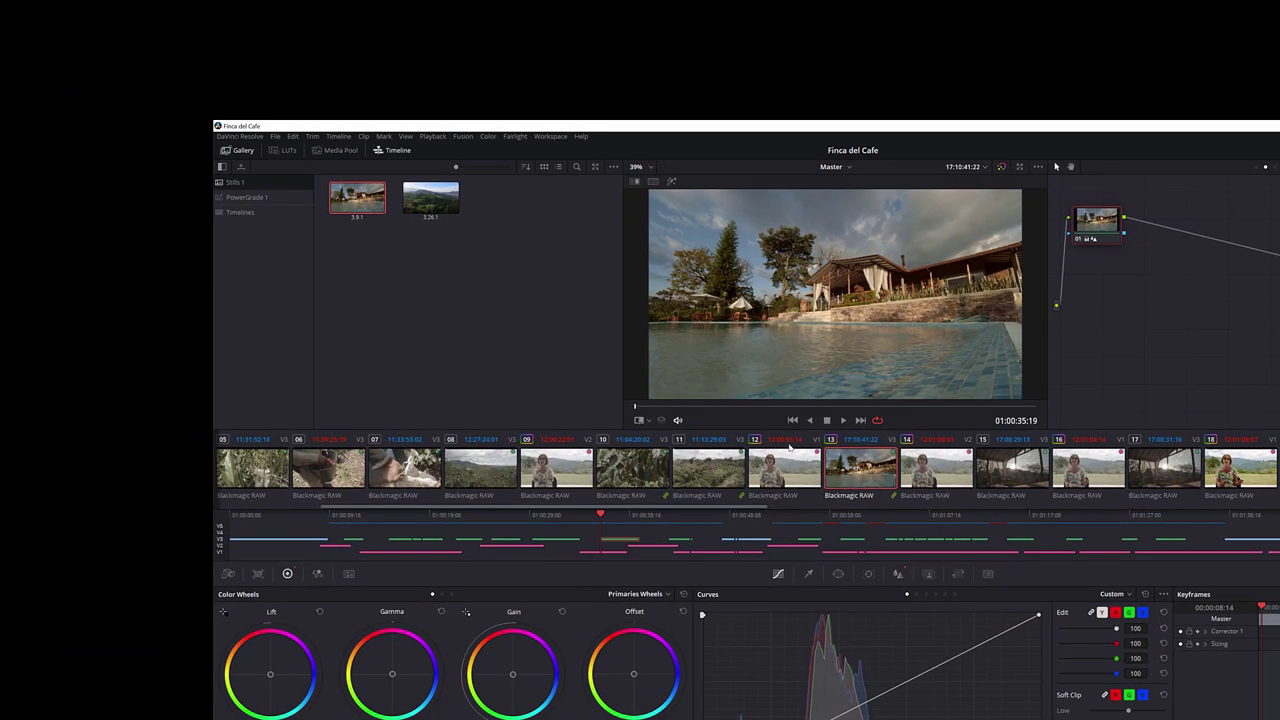
# - Wipe-compare interview clip 12 against the pool still, then turn Image Wipe off
pyautogui.click(790, 462)
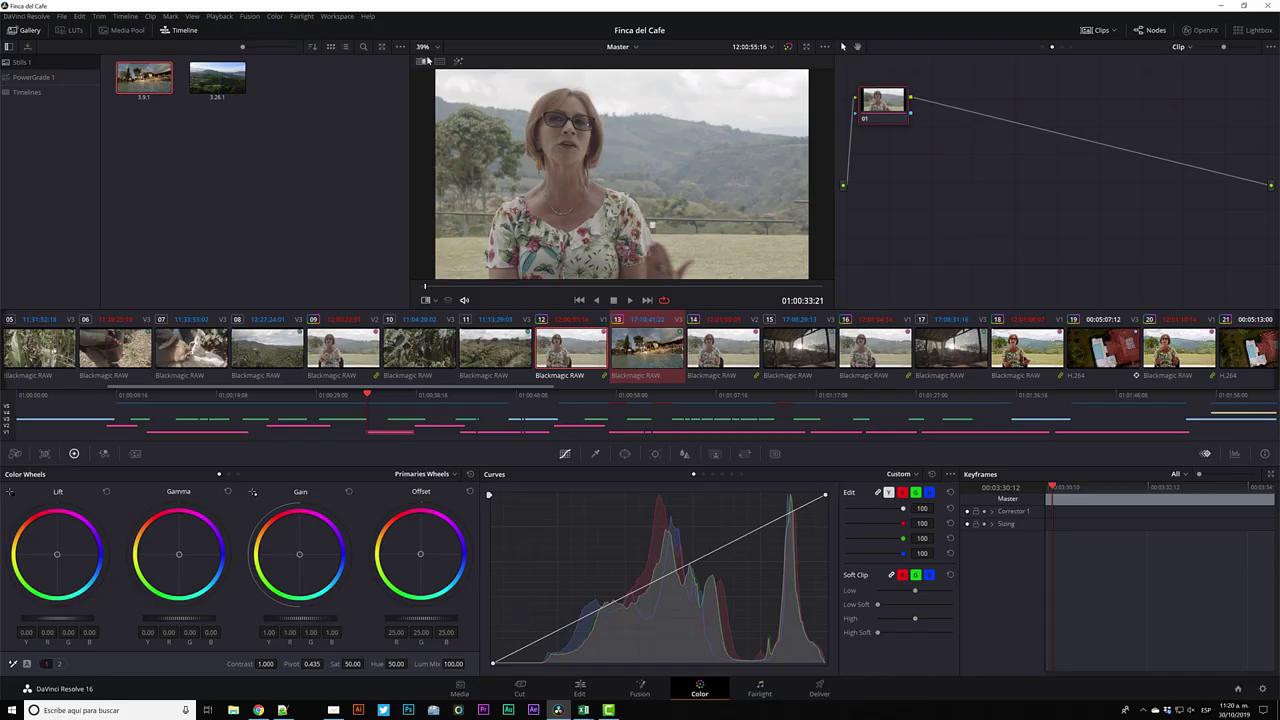
pyautogui.click(423, 62)
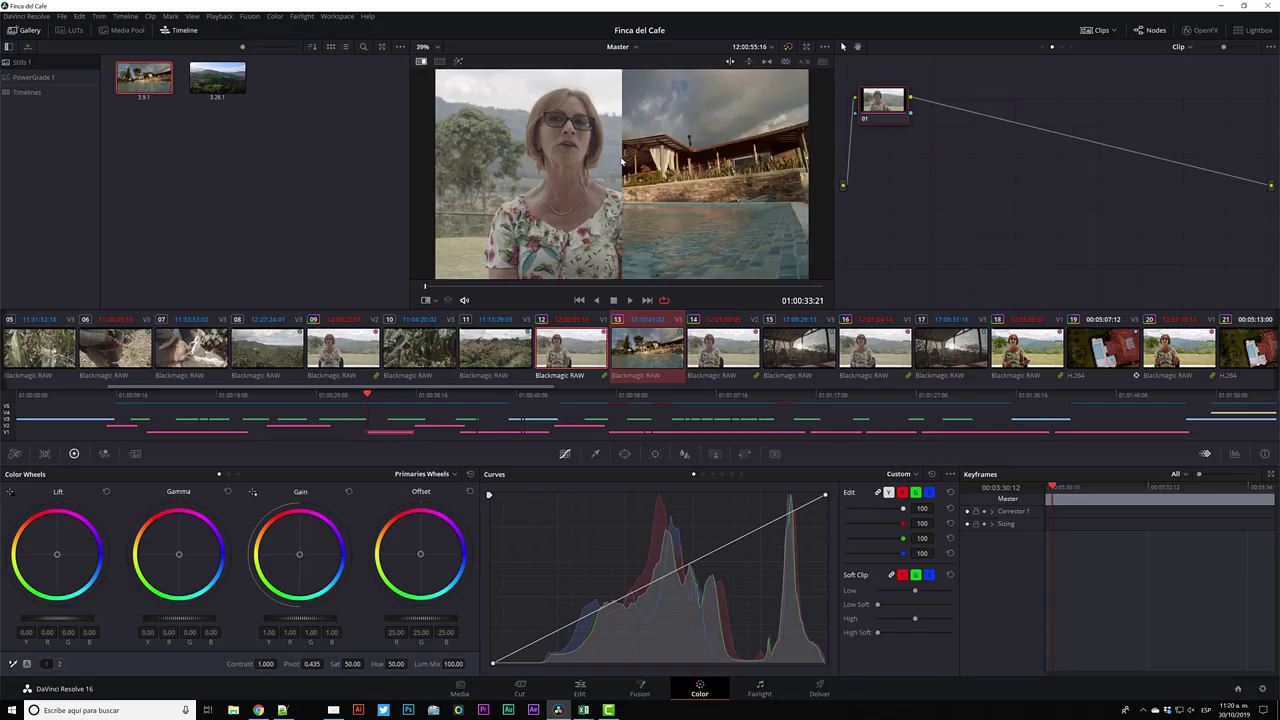
pyautogui.moveTo(621, 160)
pyautogui.mouseDown()
pyautogui.moveTo(551, 157)
pyautogui.moveTo(610, 175)
pyautogui.mouseUp()
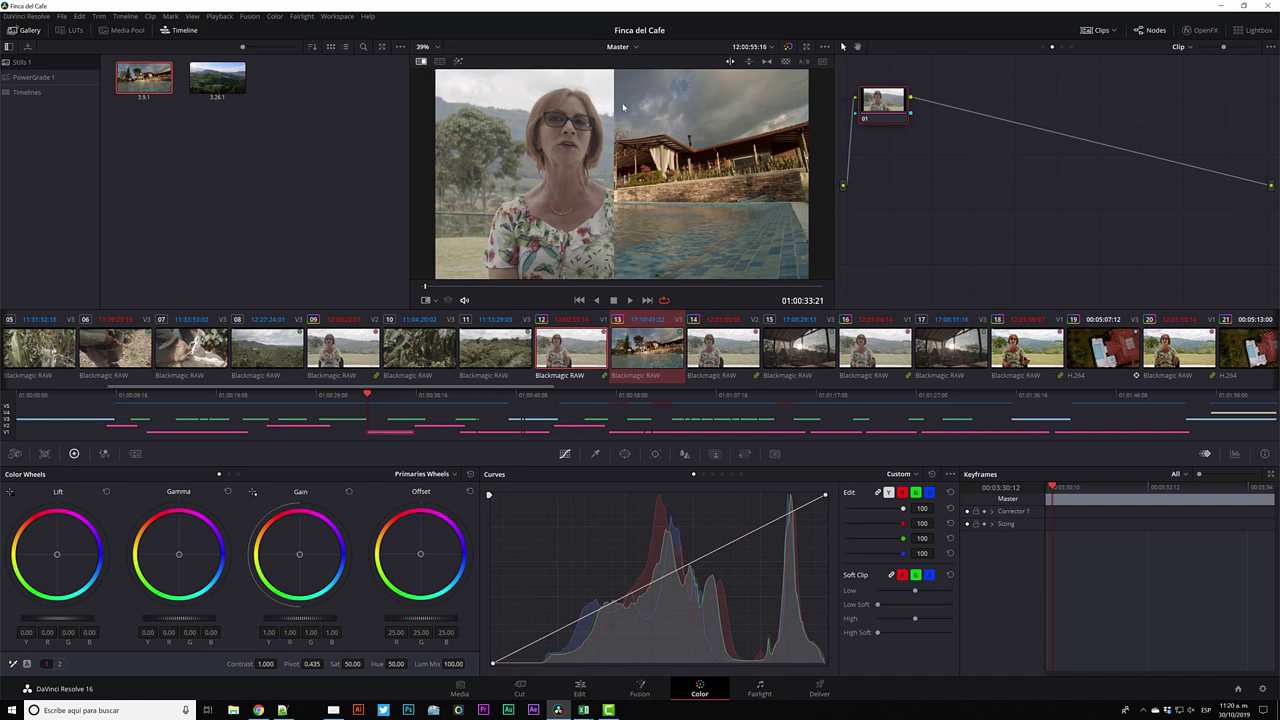
pyautogui.moveTo(618, 106)
pyautogui.mouseDown()
pyautogui.moveTo(700, 104)
pyautogui.moveTo(535, 109)
pyautogui.moveTo(618, 106)
pyautogui.mouseUp()
pyautogui.click(421, 61)
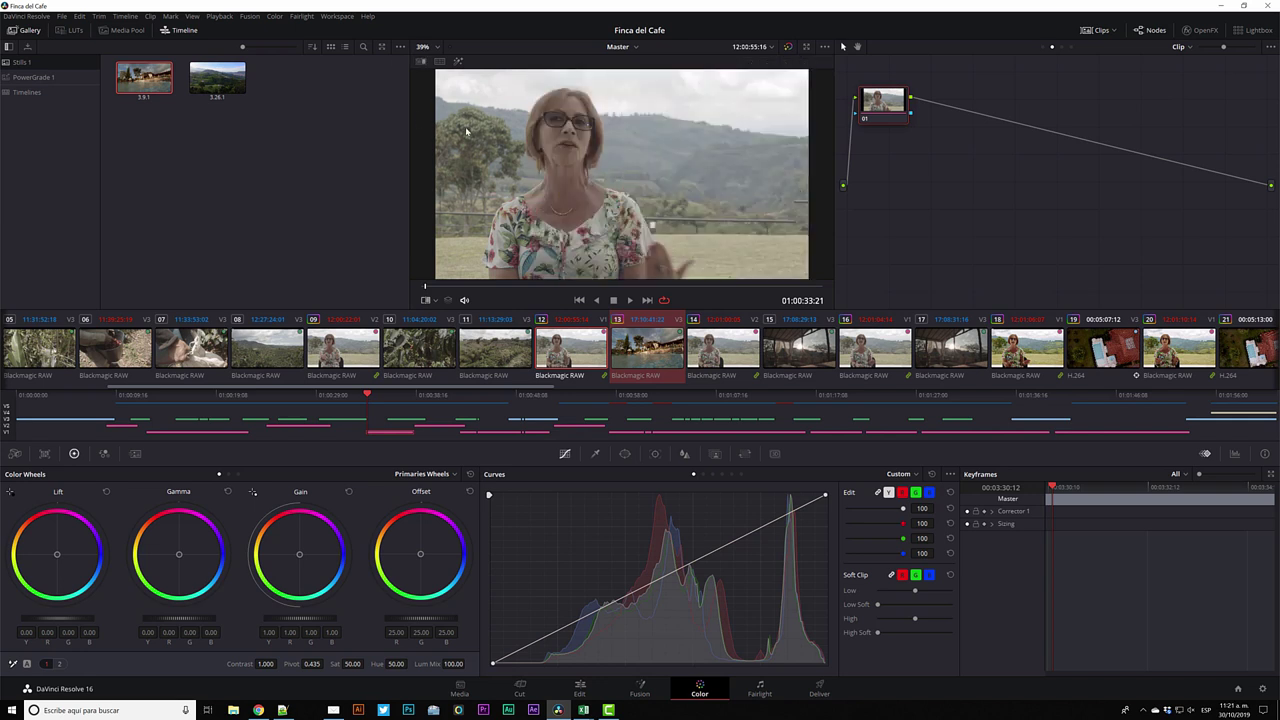
# - Return to pool clip 13 and add serial node 02 after node 01 with Alt+S
pyautogui.click(636, 354)
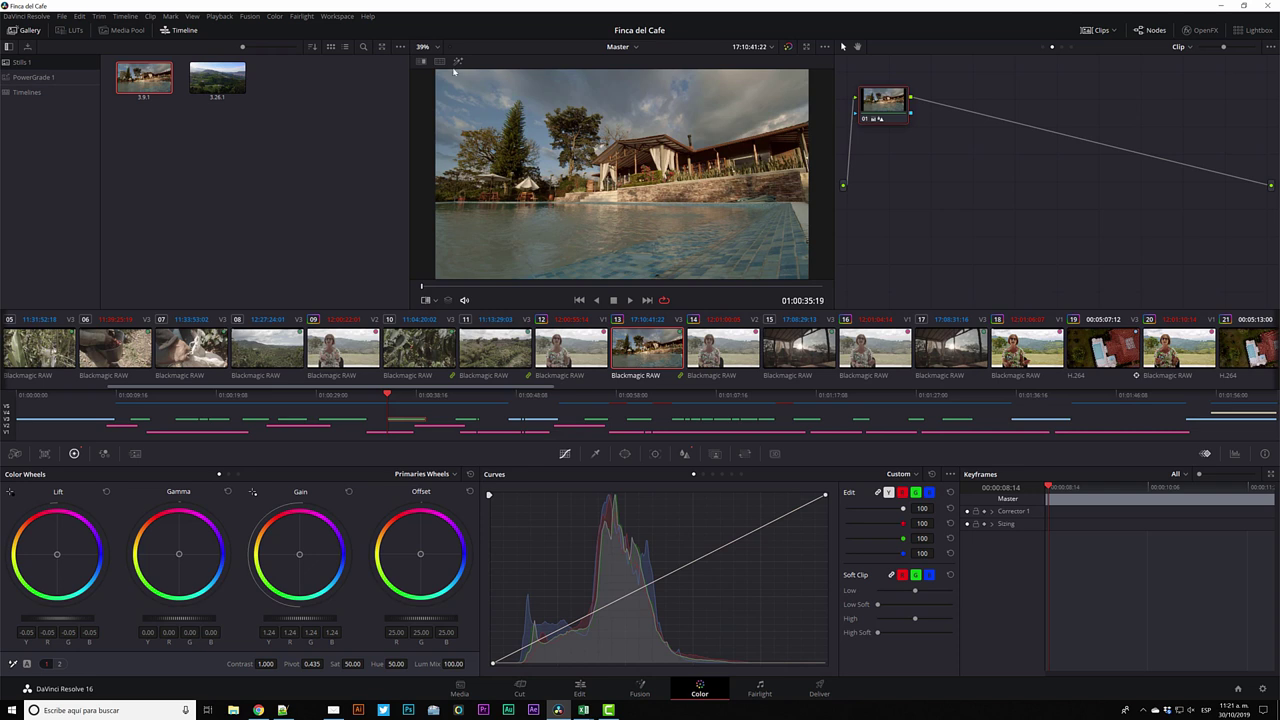
pyautogui.press('Up')
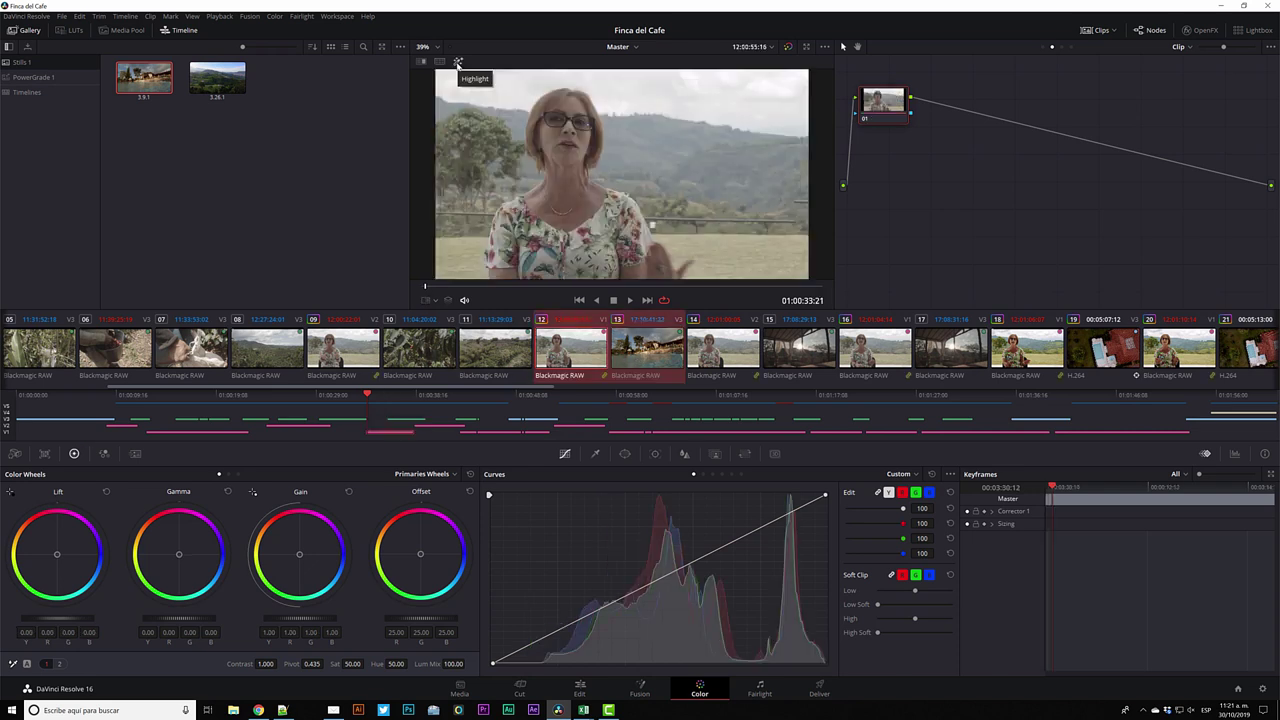
pyautogui.press('Down')
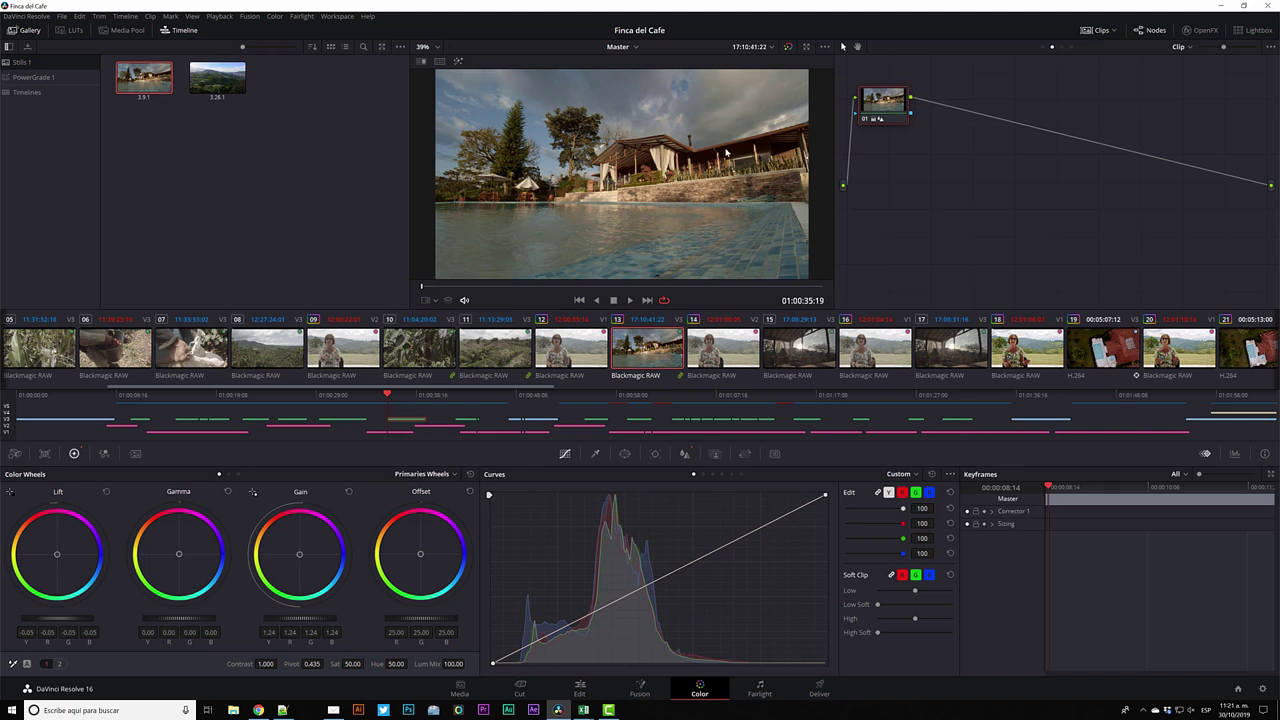
pyautogui.hotkey('alt', 's')
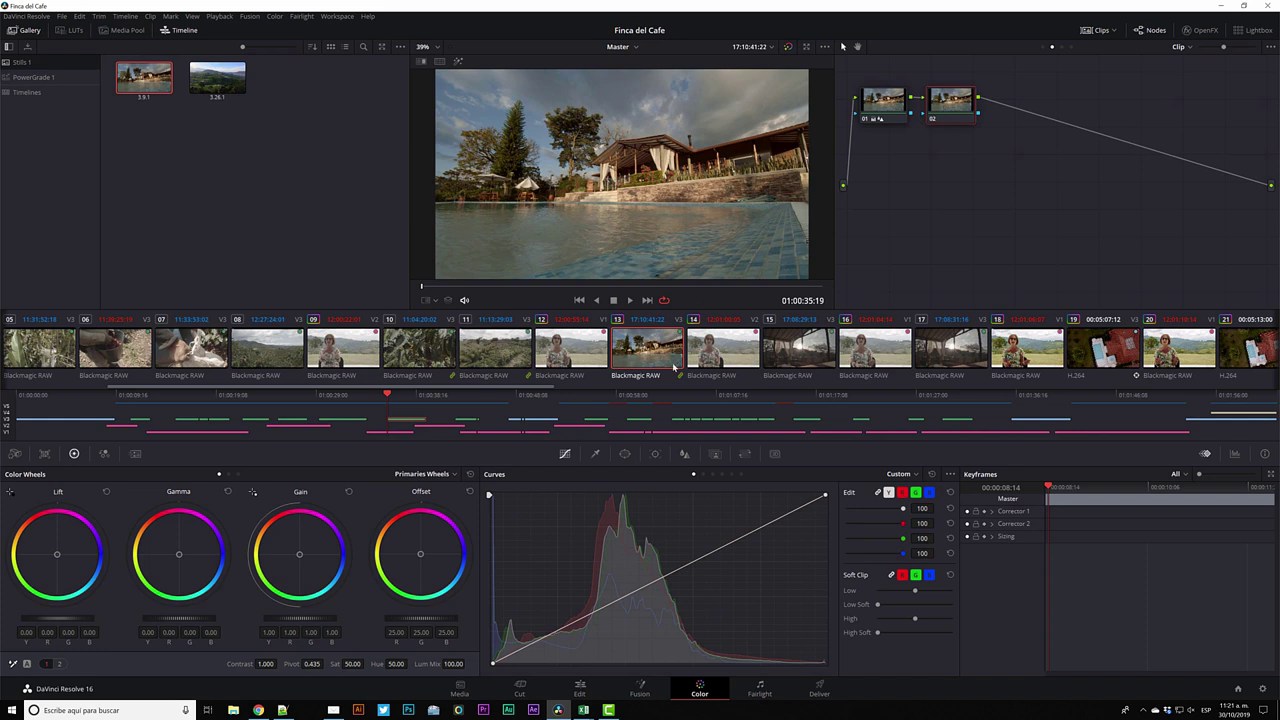
pyautogui.click(437, 300)
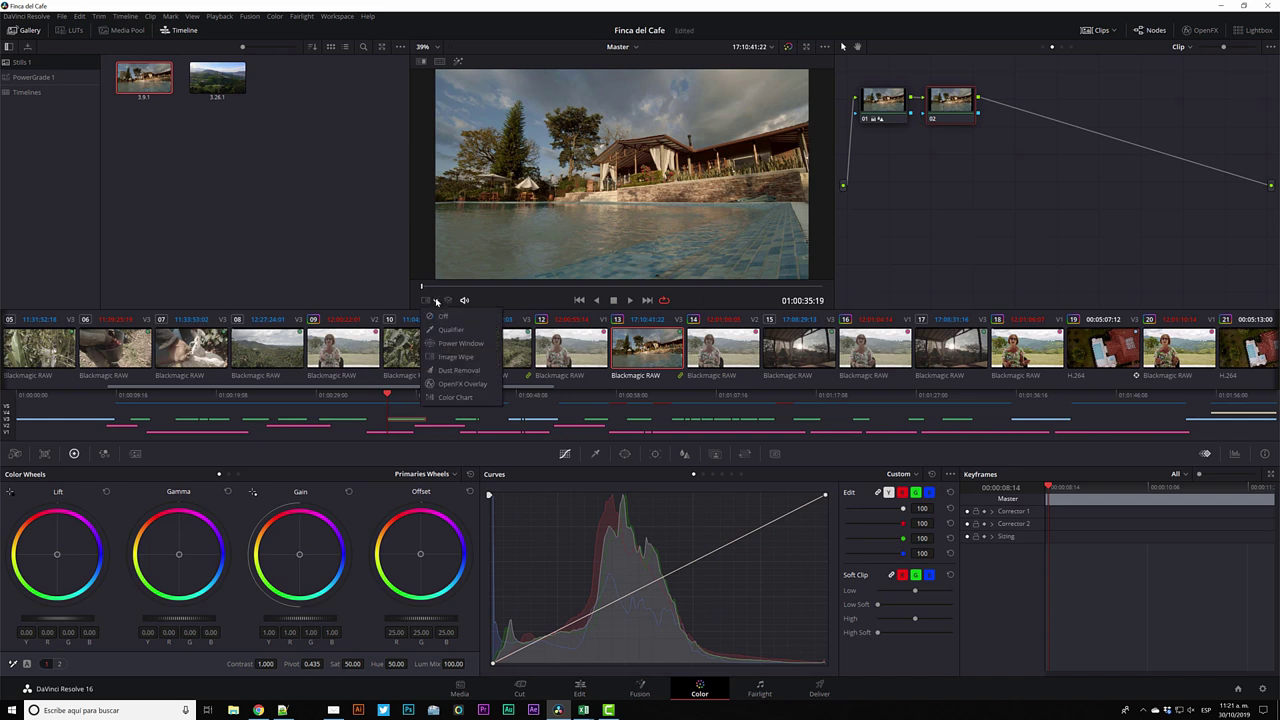
# - Sample the sky with node 02's HSL qualifier, checking and then hiding the Highlight matte
pyautogui.click(448, 330)
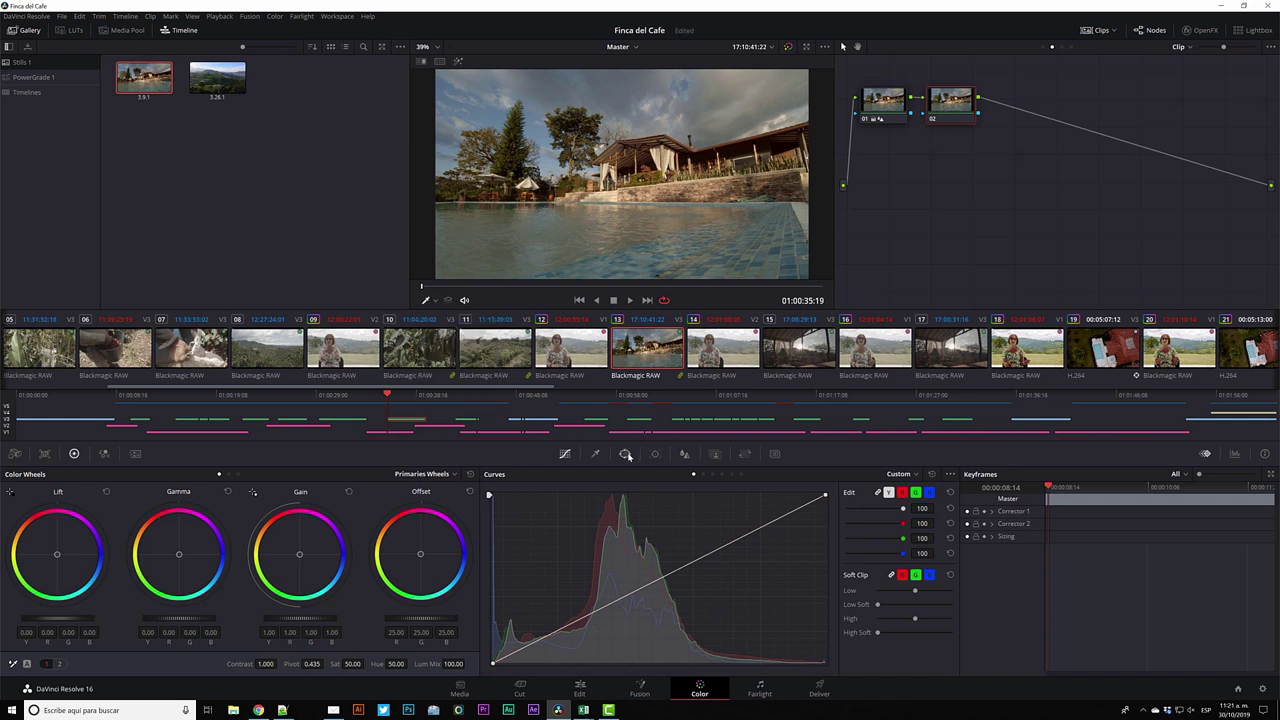
pyautogui.click(595, 454)
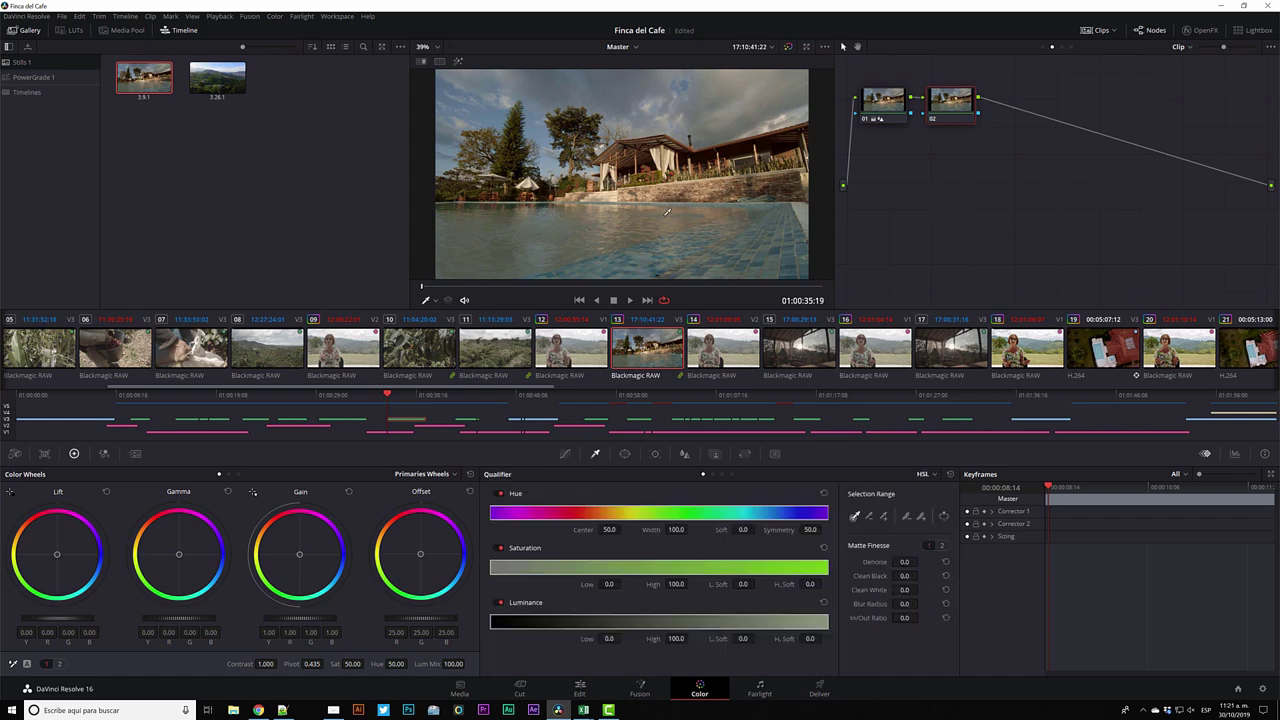
pyautogui.click(716, 118)
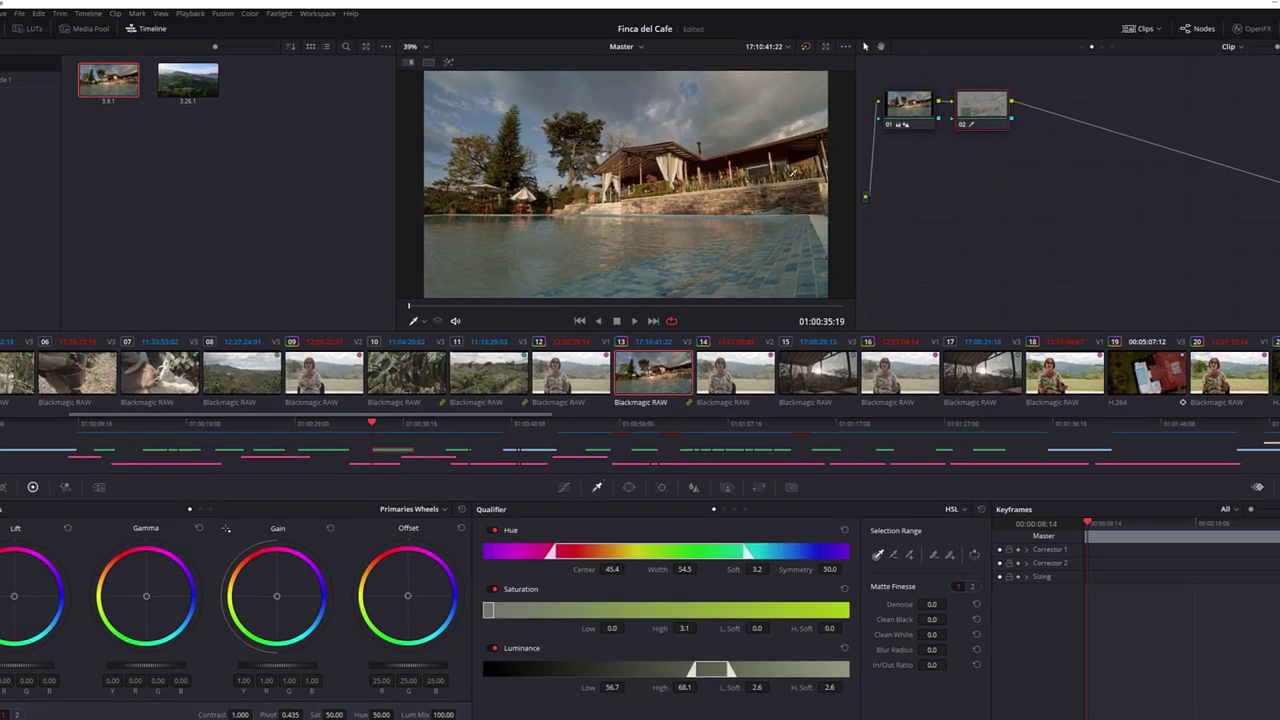
pyautogui.click(448, 62)
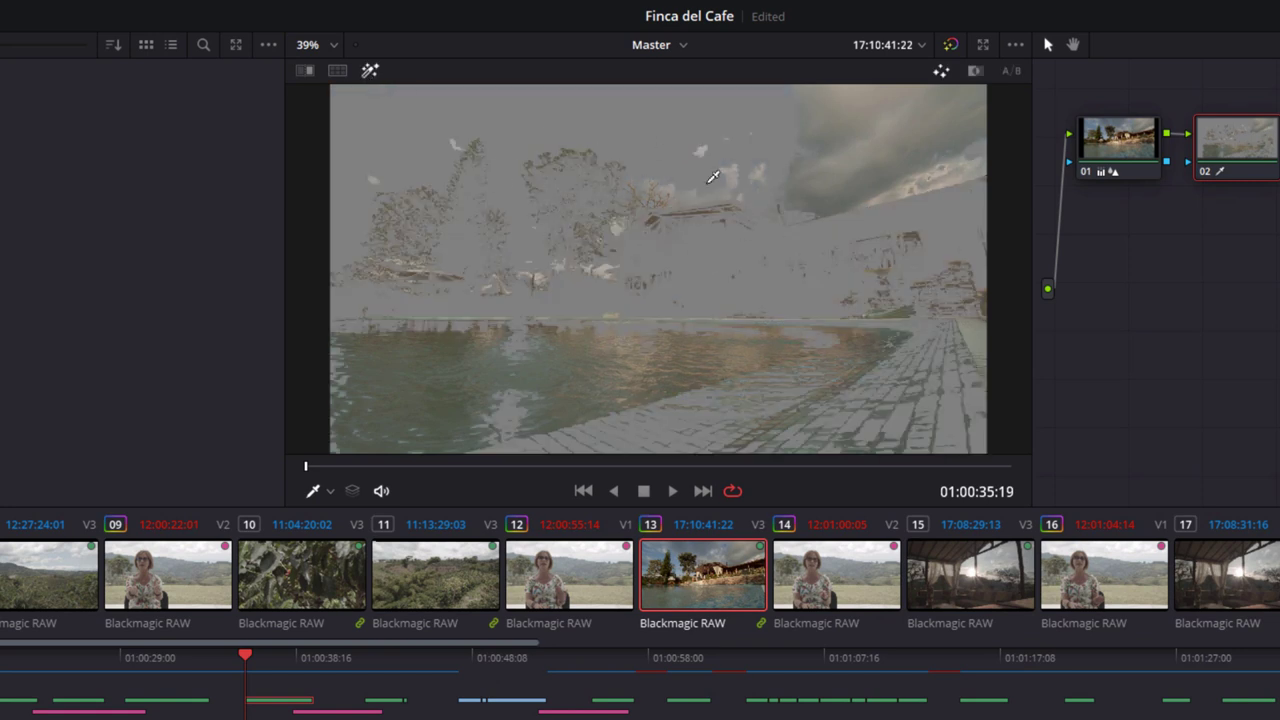
pyautogui.click(371, 71)
pyautogui.click(371, 71)
pyautogui.click(371, 71)
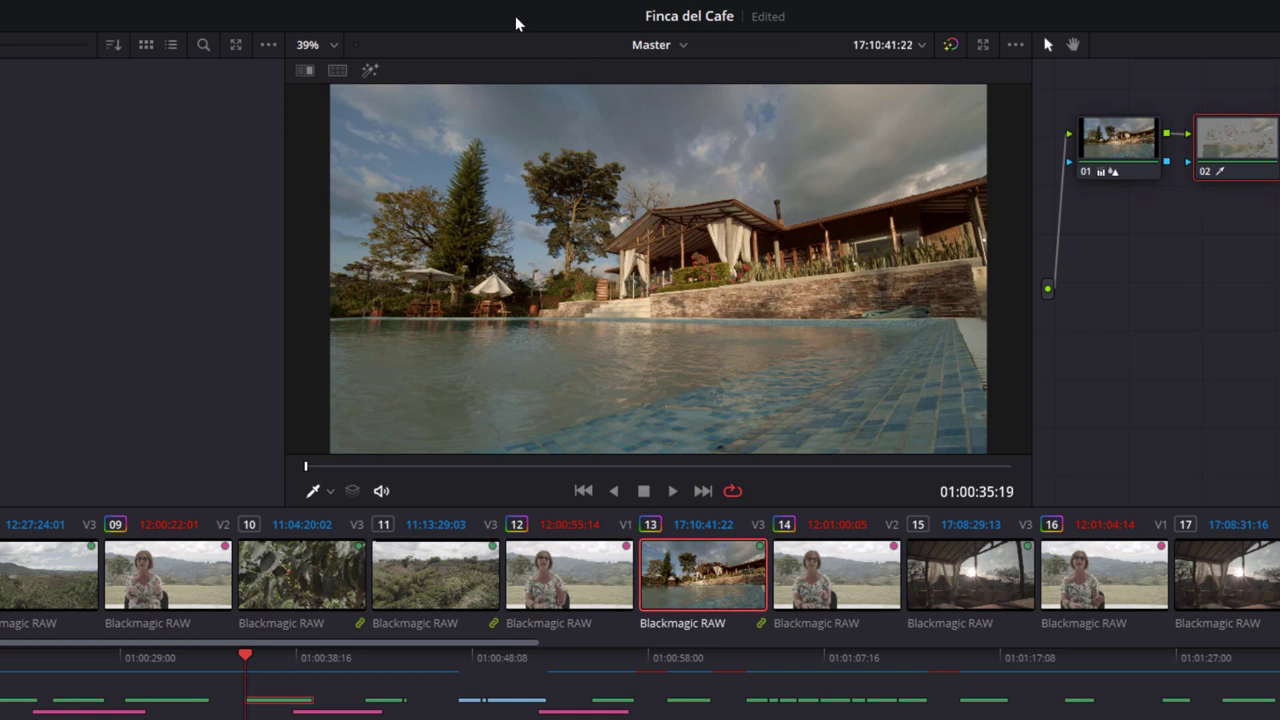
# - Keep the Master timeline selected and delete node 02
pyautogui.click(682, 47)
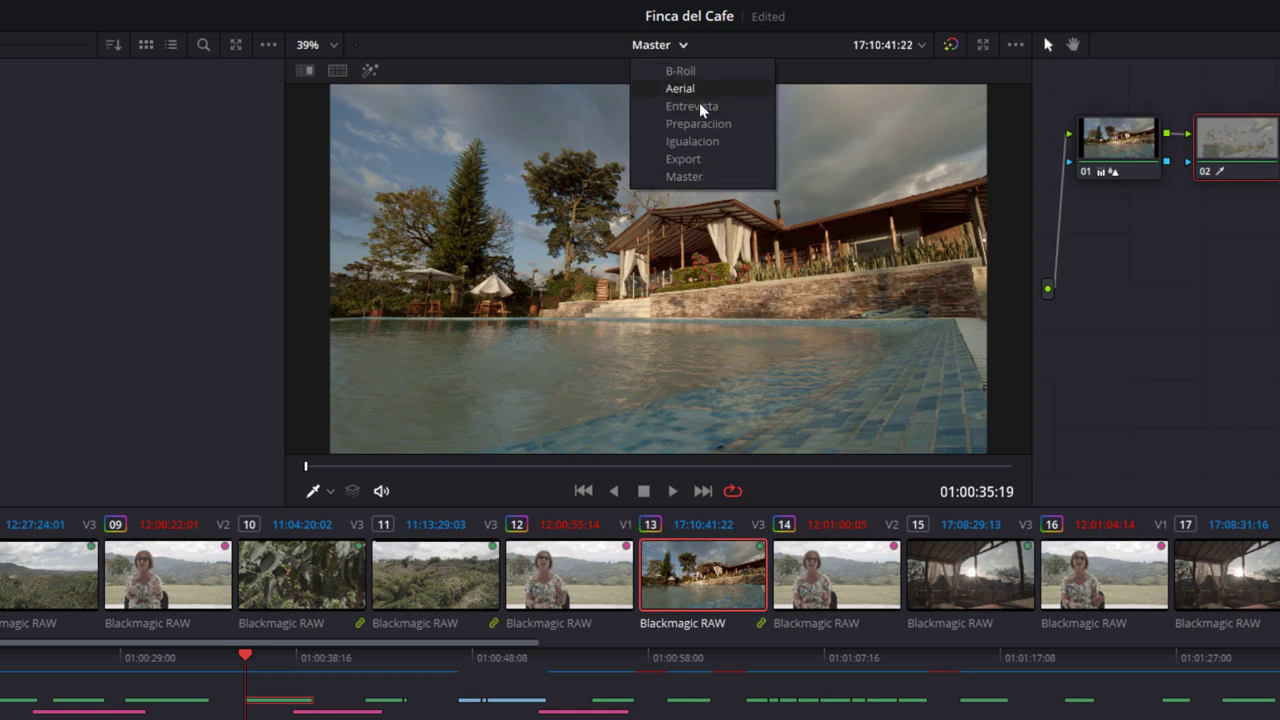
pyautogui.click(759, 53)
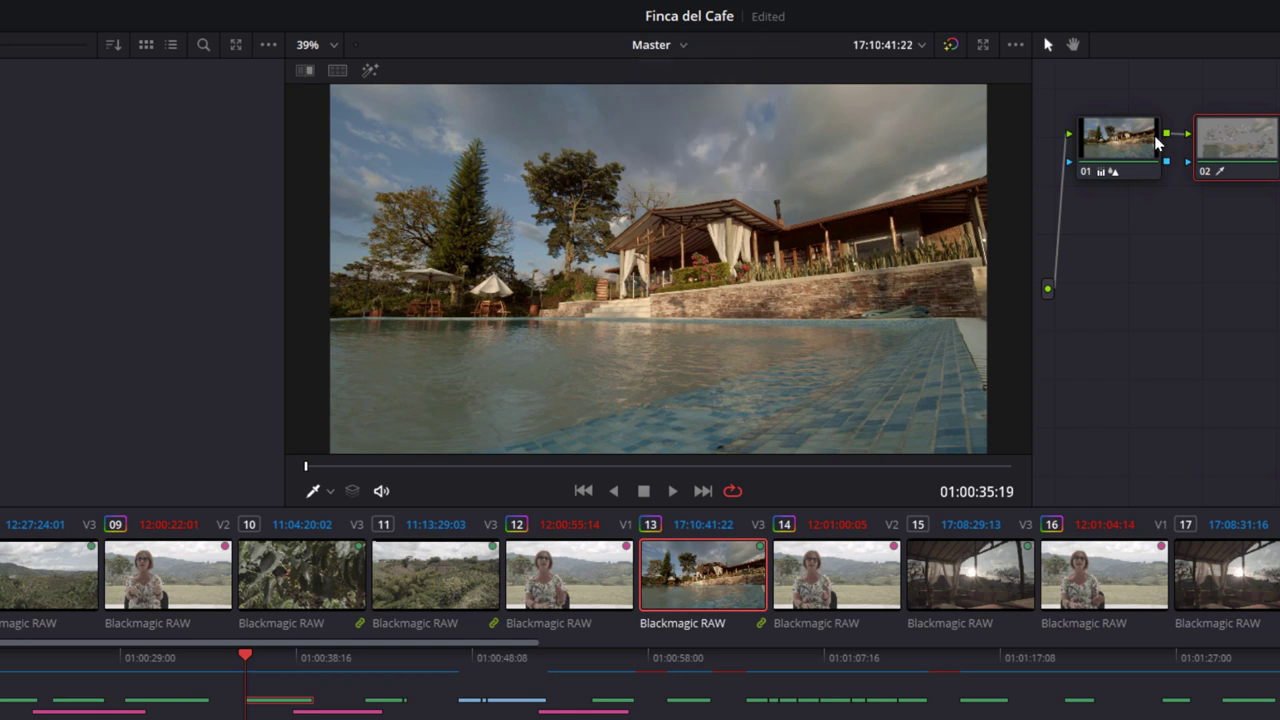
pyautogui.press('Delete')
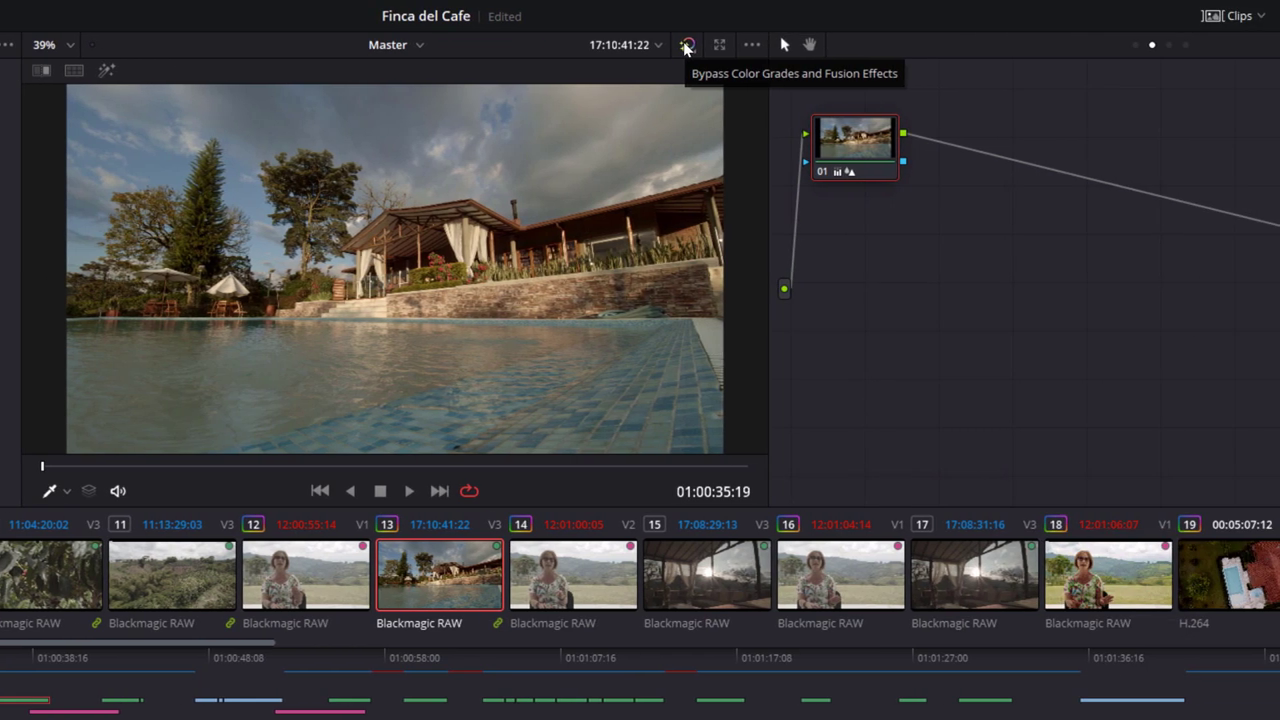
# - Compare the pool shot with grades bypassed and restored, and briefly try the Enhanced Viewer
pyautogui.click(686, 47)
pyautogui.click(686, 47)
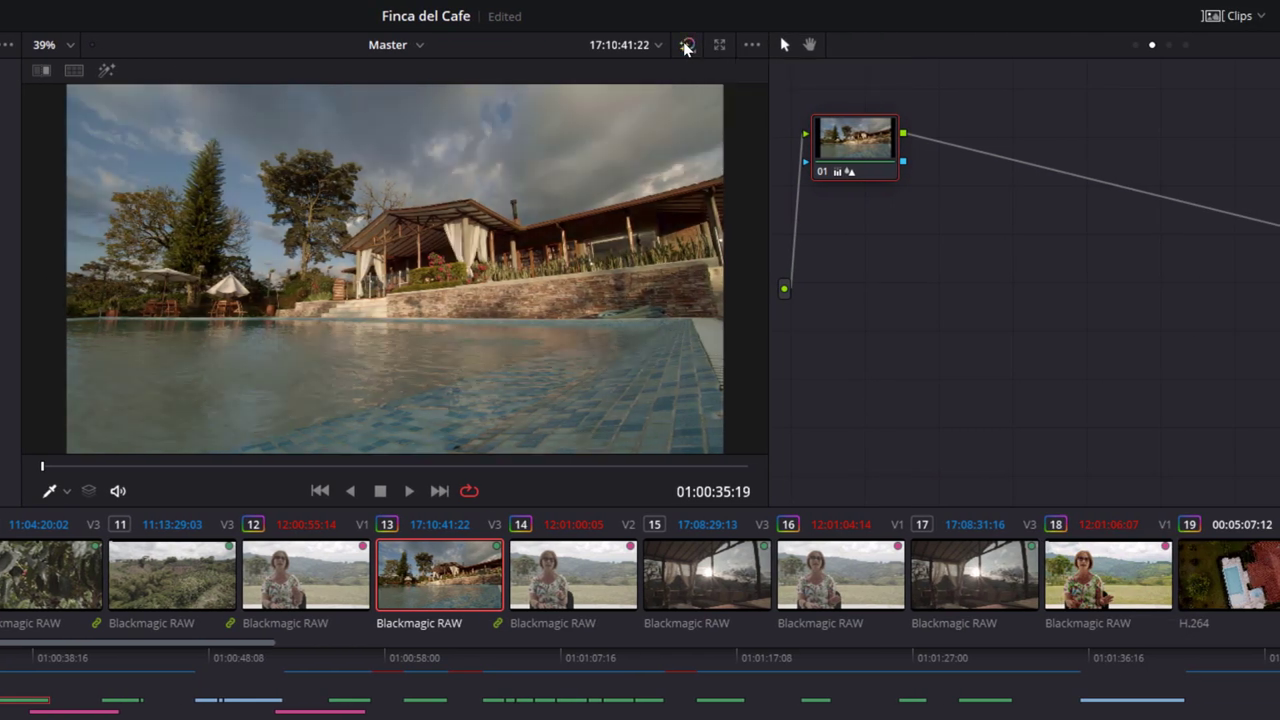
pyautogui.click(688, 47)
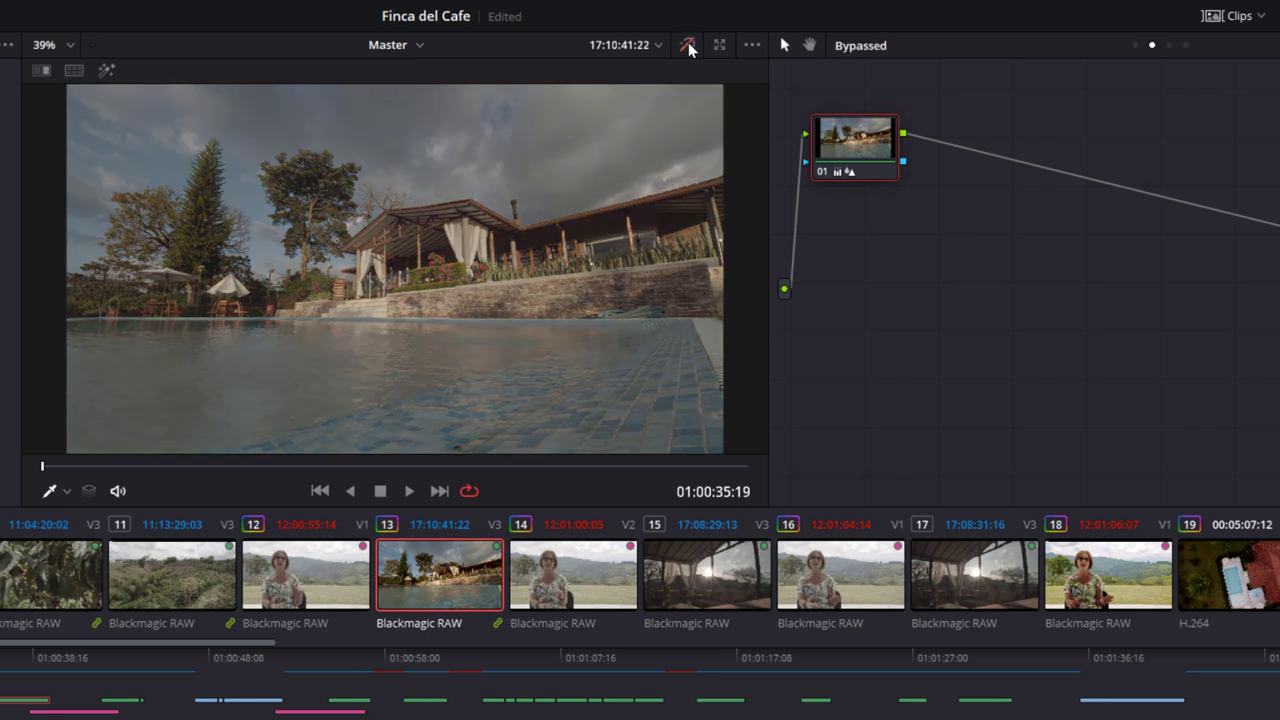
pyautogui.click(688, 47)
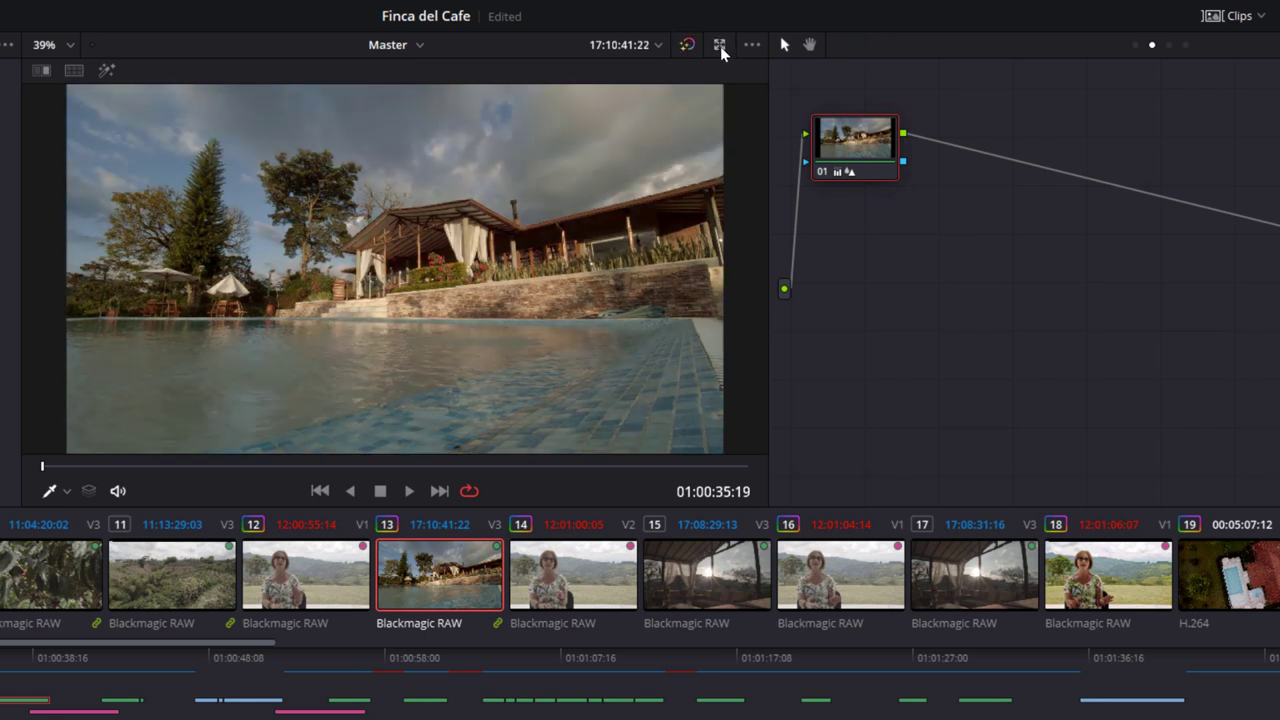
pyautogui.click(720, 46)
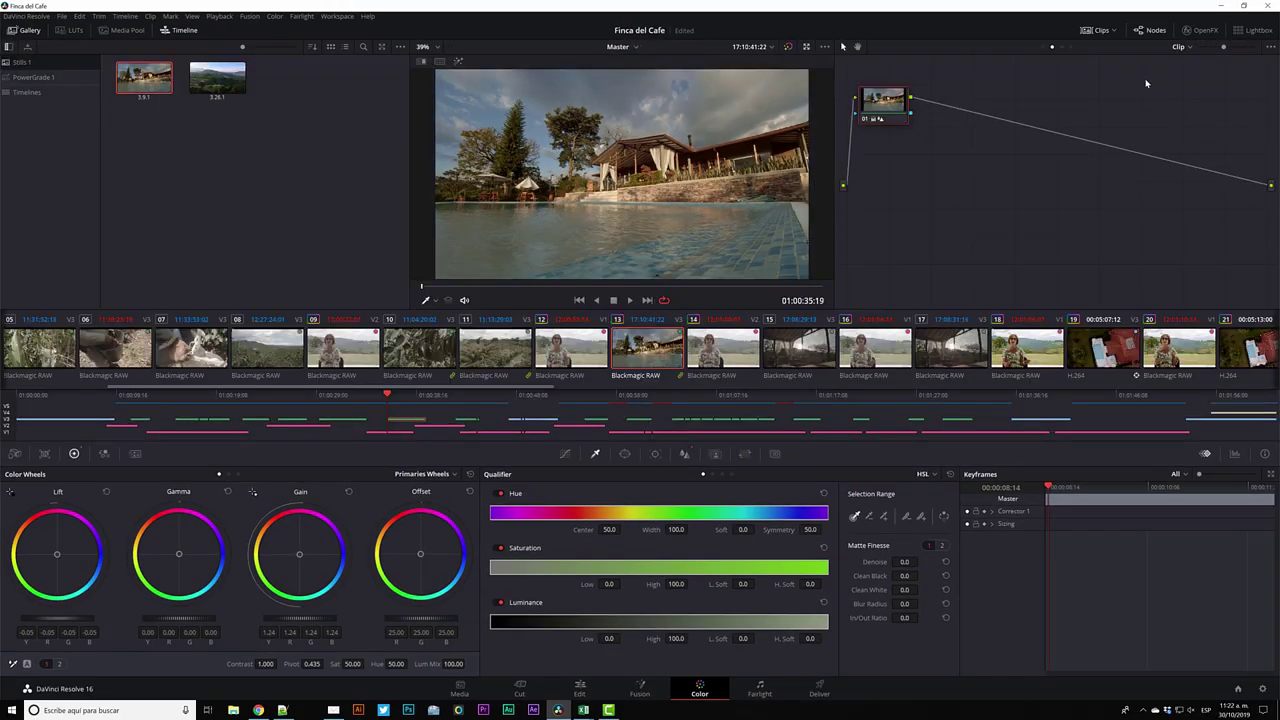
pyautogui.click(1252, 46)
pyautogui.click(433, 300)
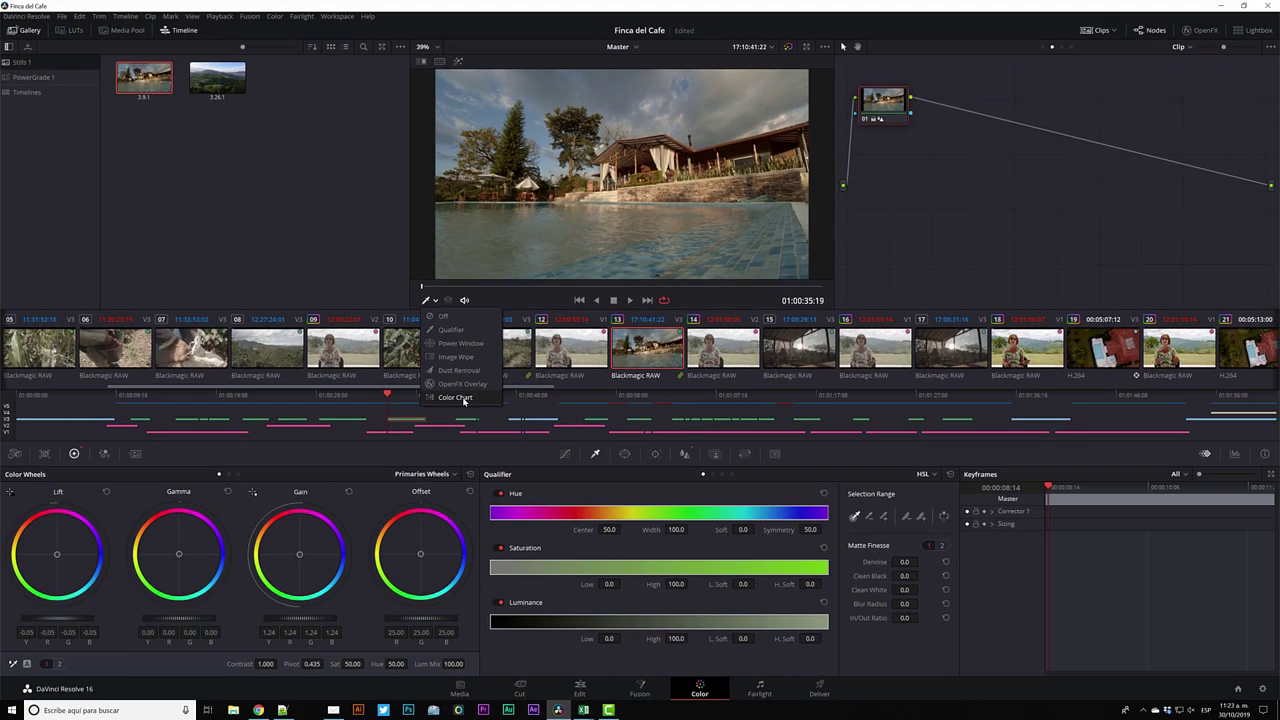
# - Try the Color Chart viewer overlay, then set the overlay to Off
pyautogui.click(455, 397)
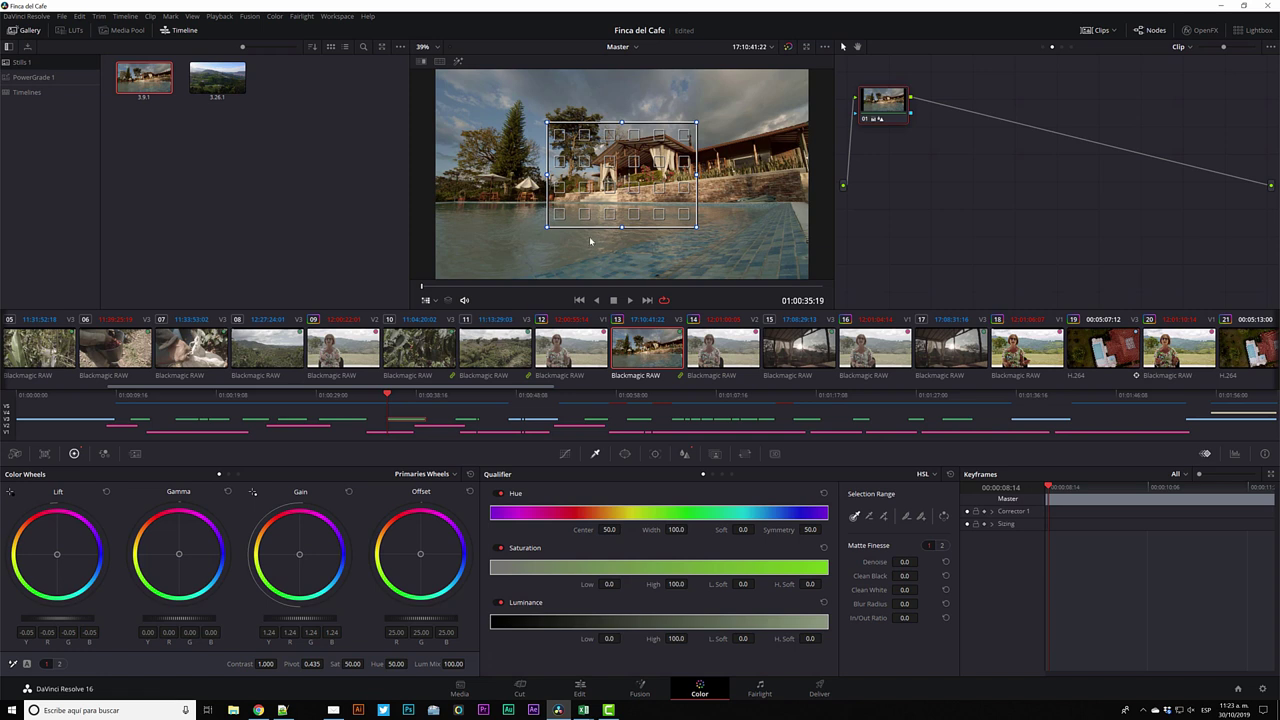
pyautogui.click(435, 300)
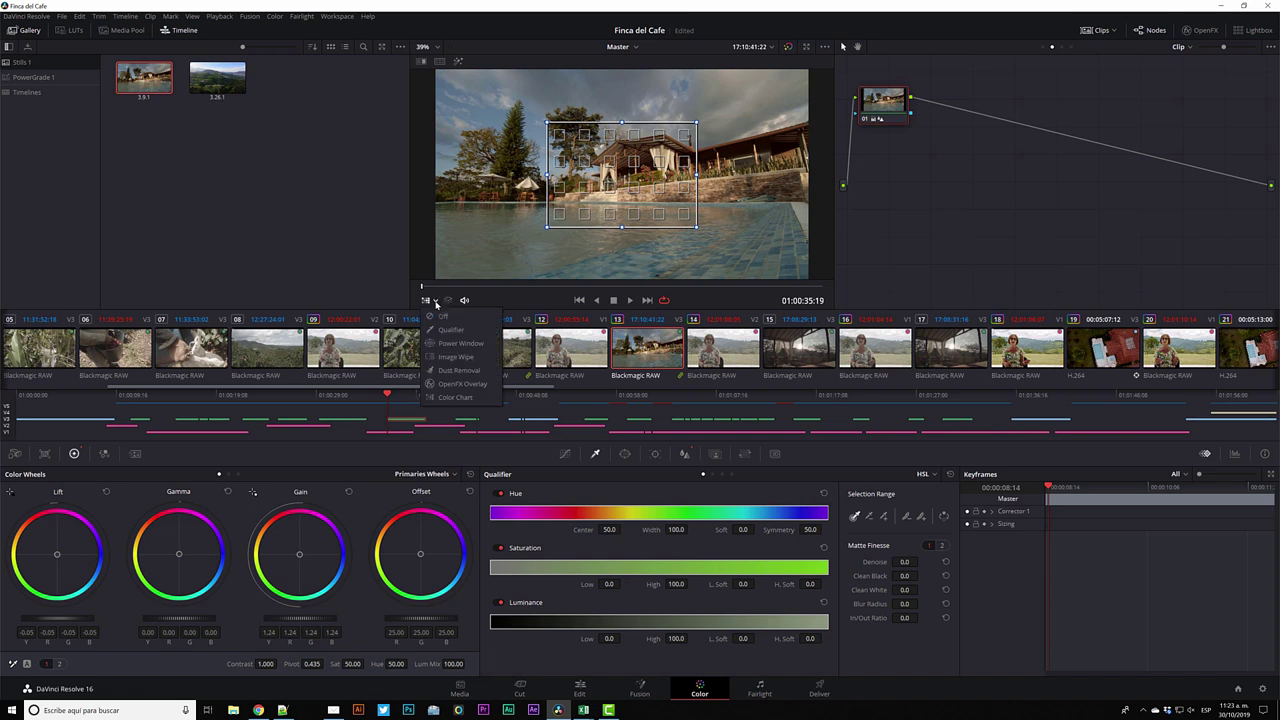
pyautogui.click(442, 316)
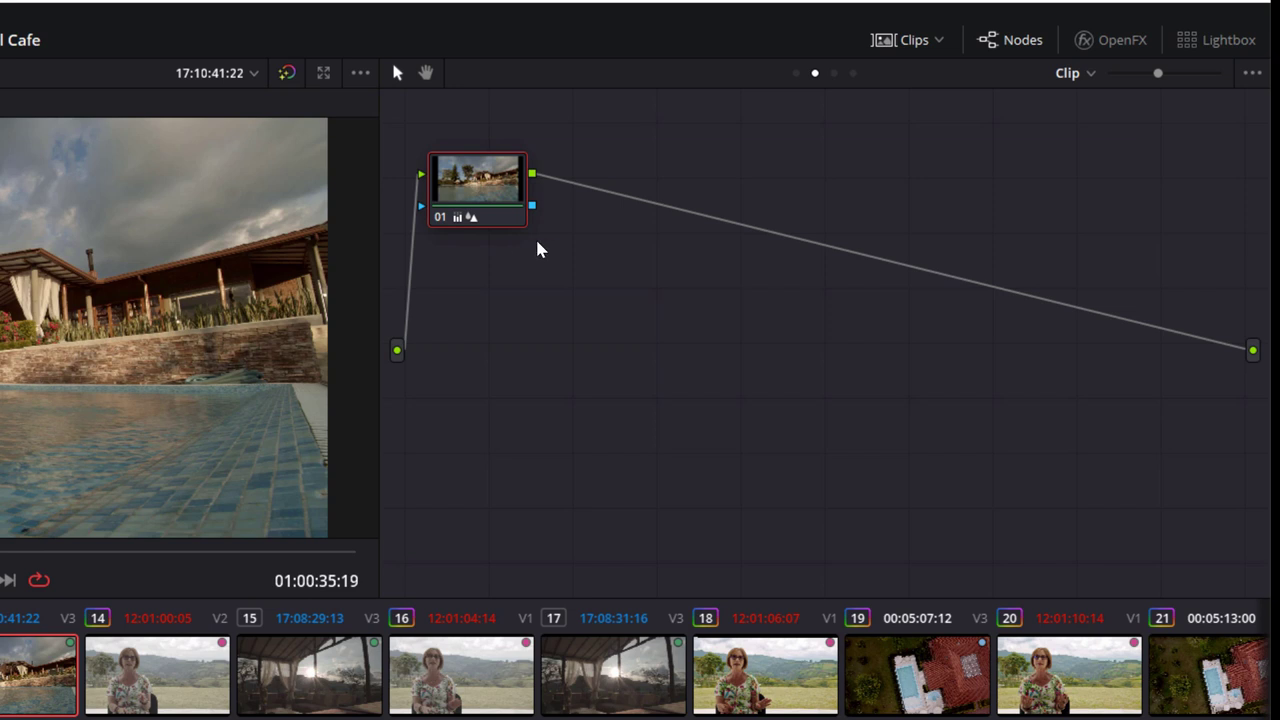
# - Reposition node 01 and chain serial nodes 02 through 05 after it
pyautogui.moveTo(498, 190)
pyautogui.moveTo(474, 208); pyautogui.dragTo(487, 253)
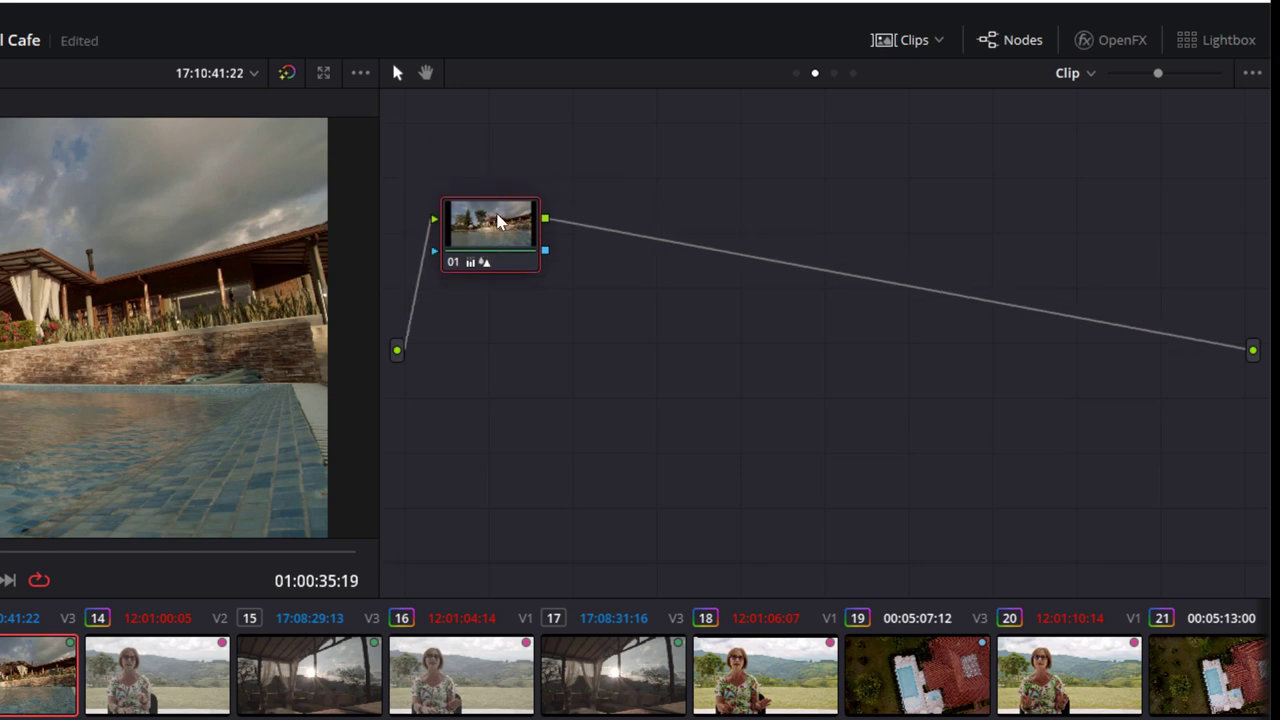
pyautogui.hotkey('alt', 's')
pyautogui.hotkey('alt', 's')
pyautogui.hotkey('alt', 's')
pyautogui.hotkey('alt', 's')
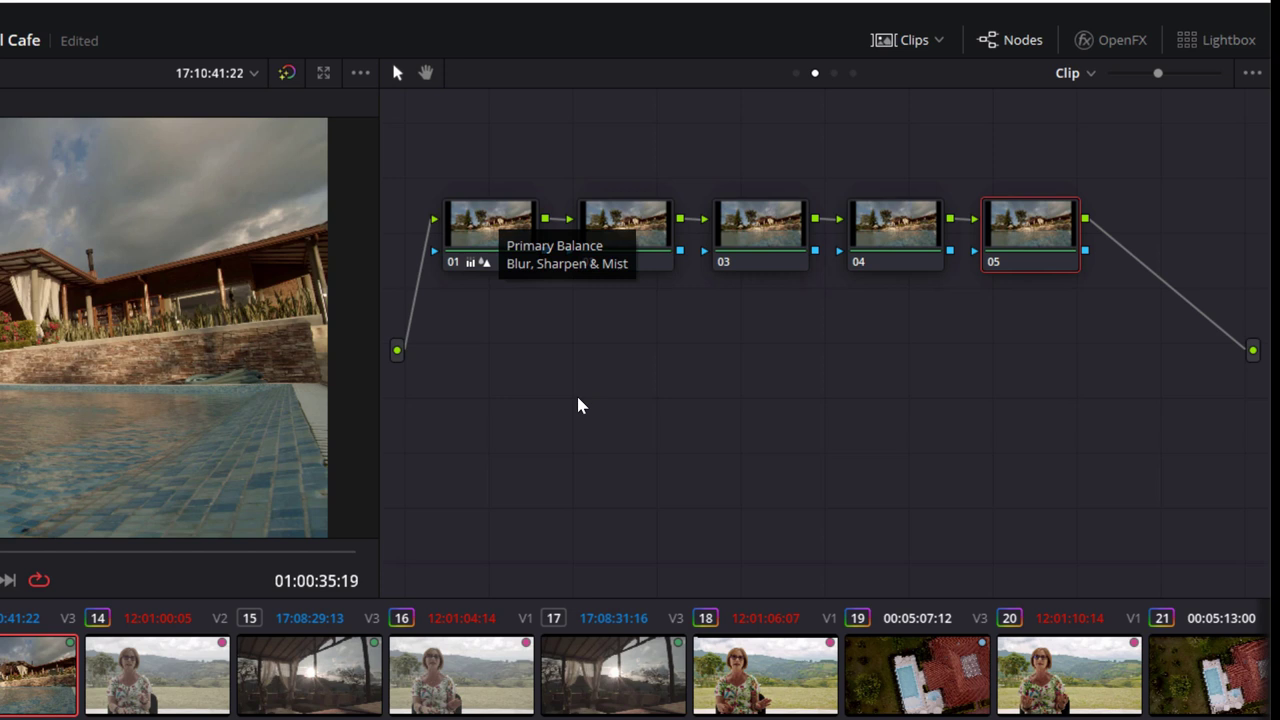
pyautogui.click(492, 237)
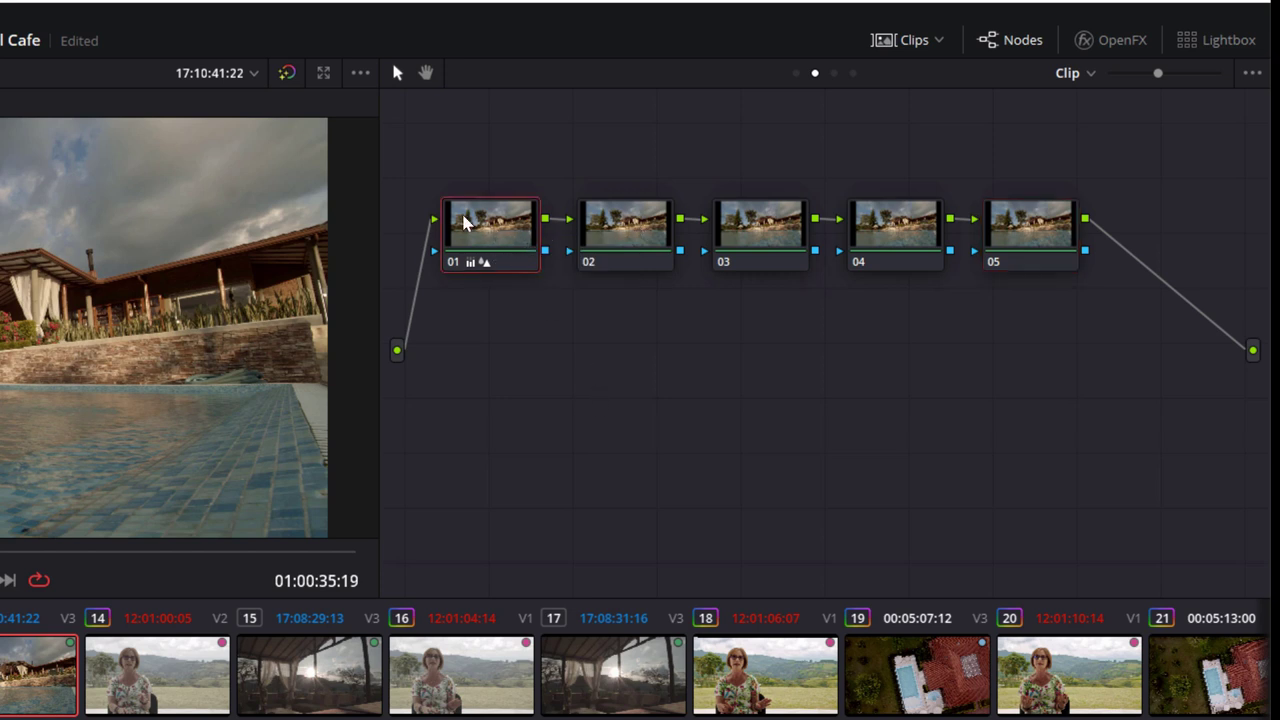
pyautogui.click(648, 222)
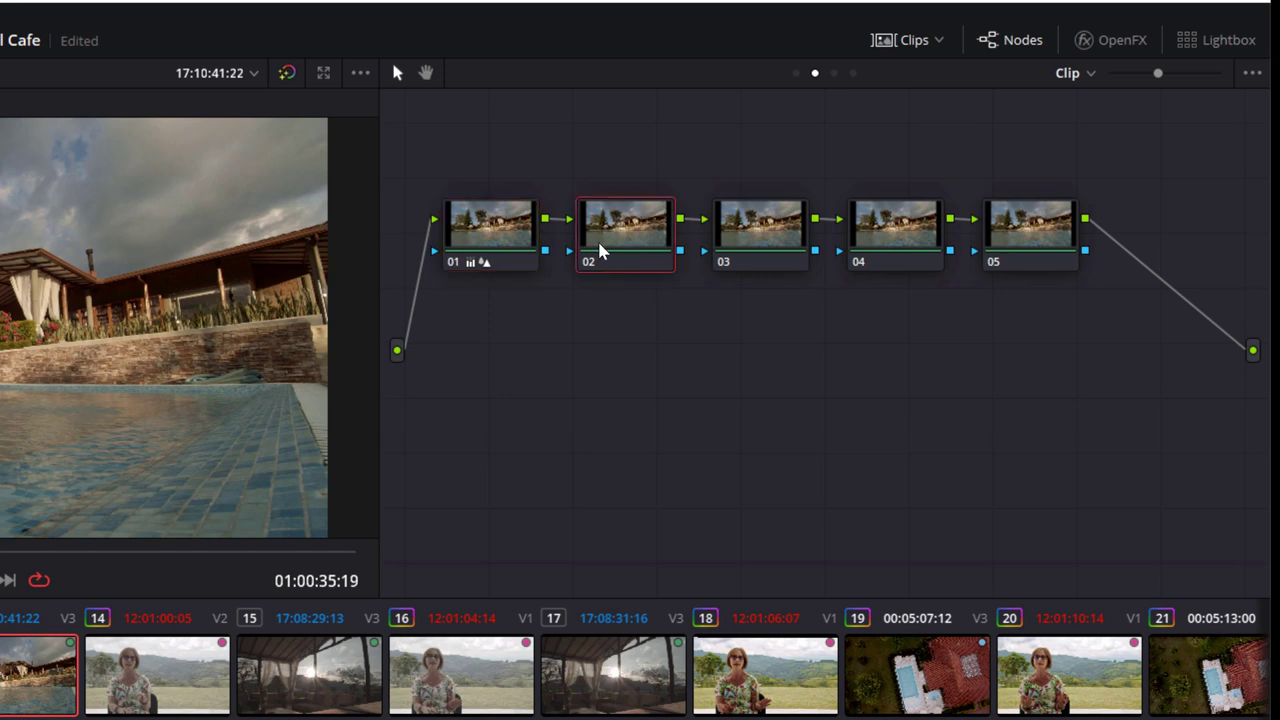
pyautogui.click(754, 224)
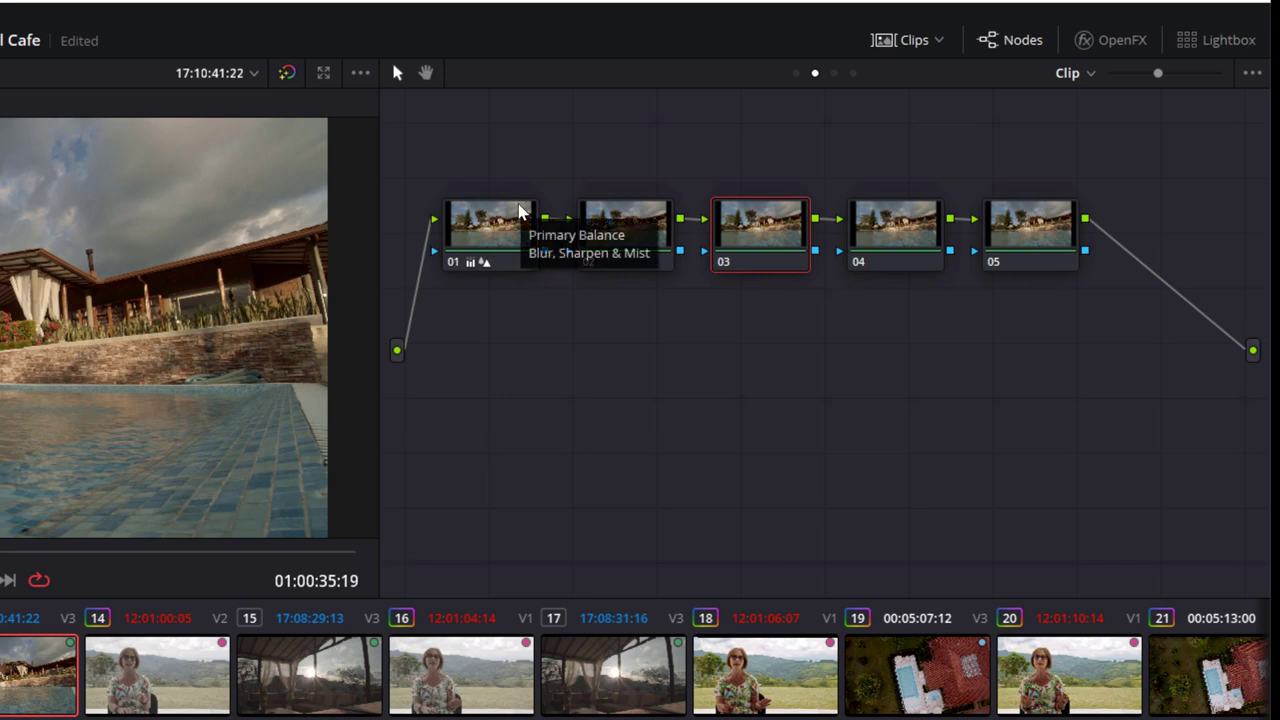
pyautogui.moveTo(480, 221)
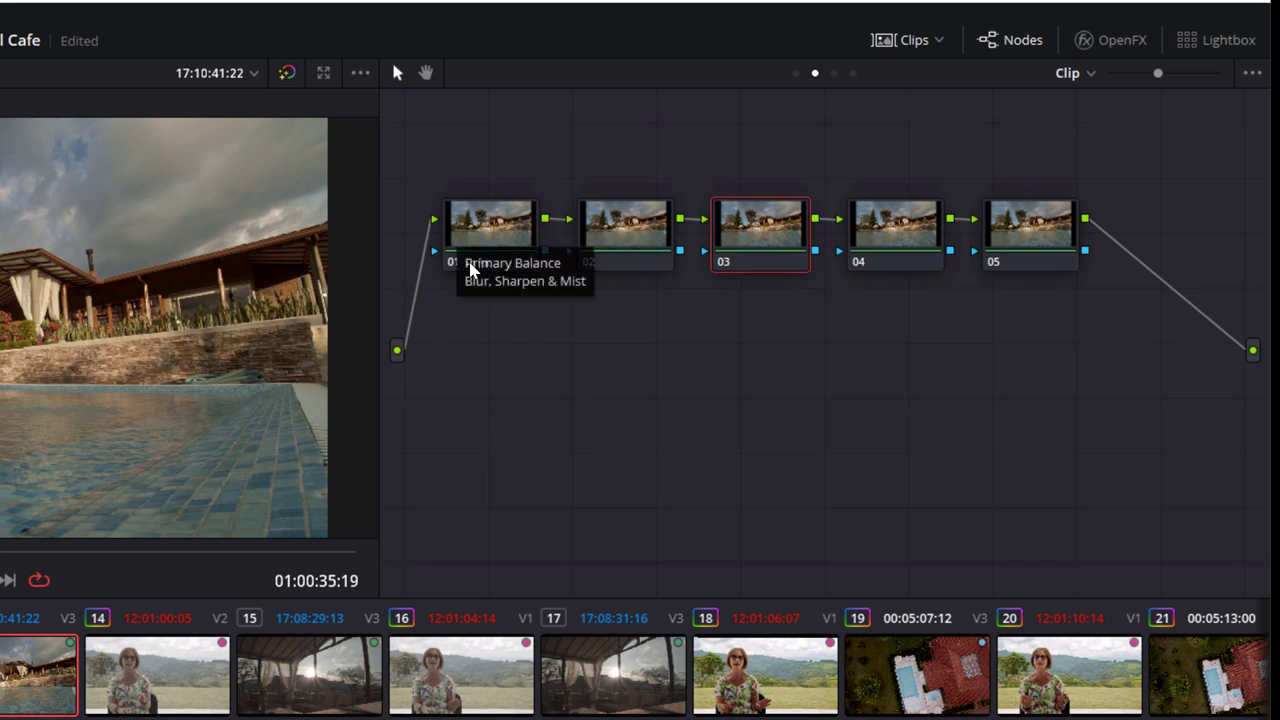
pyautogui.click(485, 237)
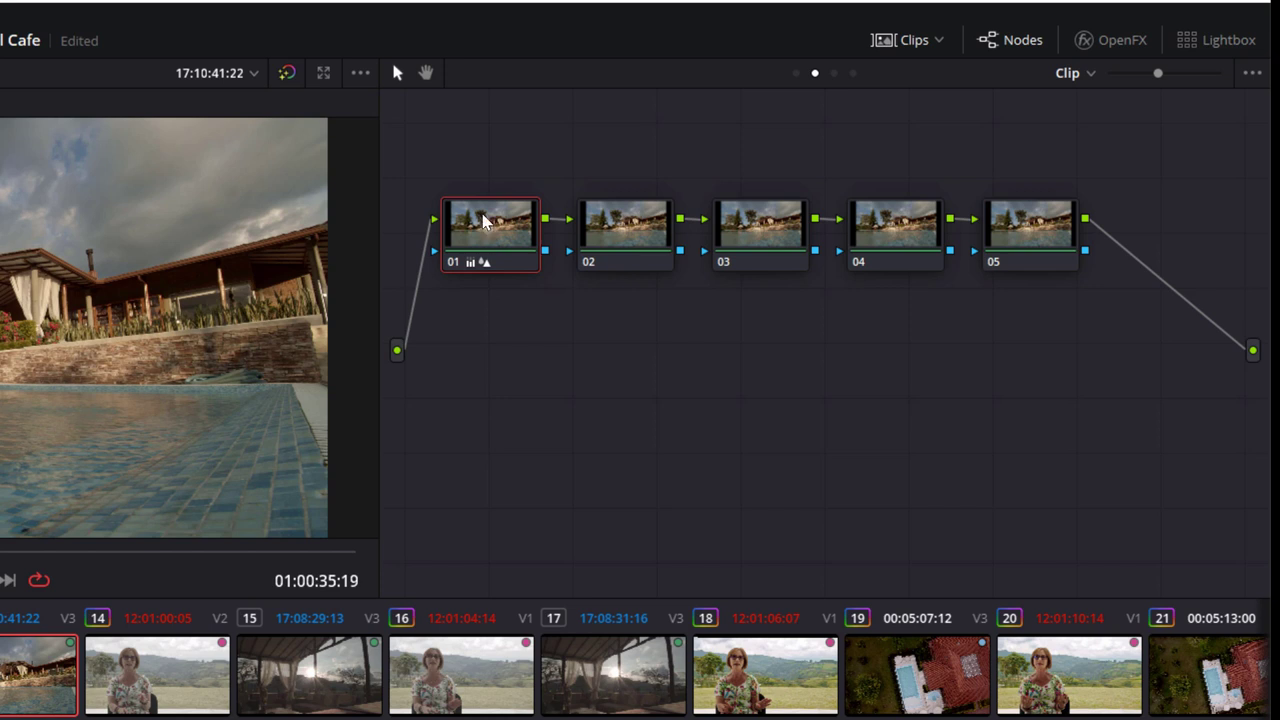
pyautogui.moveTo(487, 243)
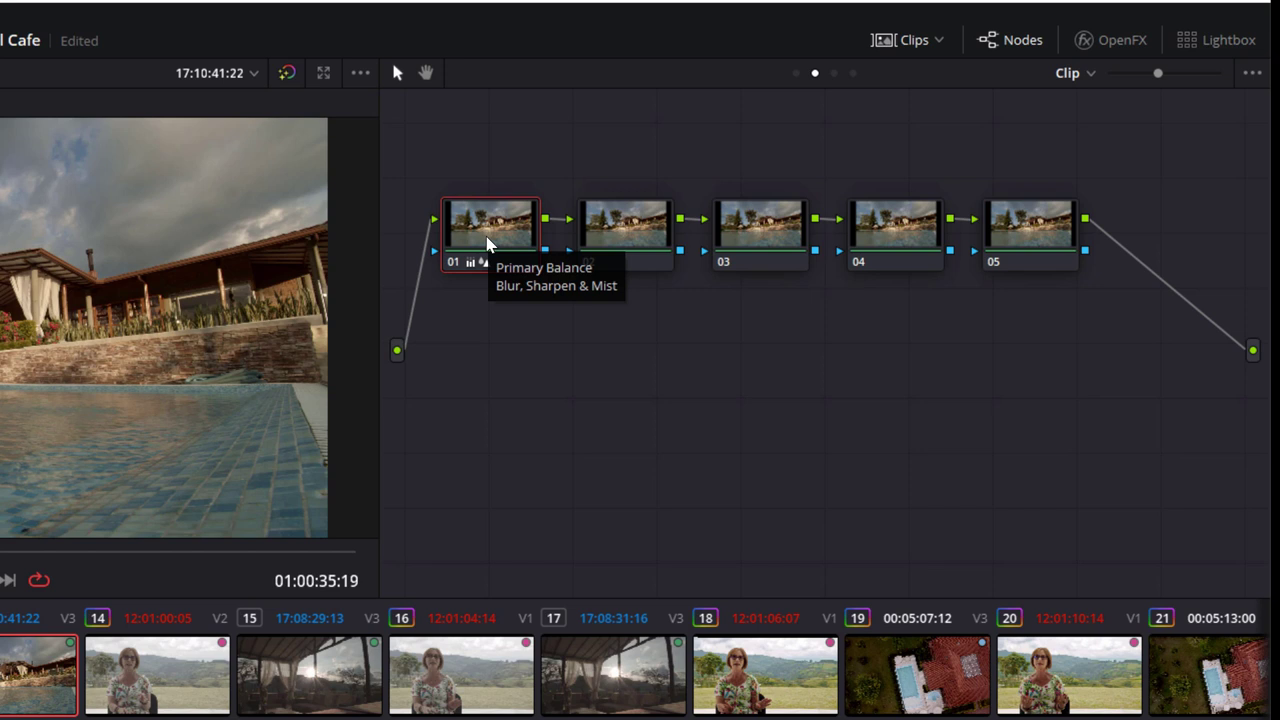
pyautogui.rightClick(487, 243)
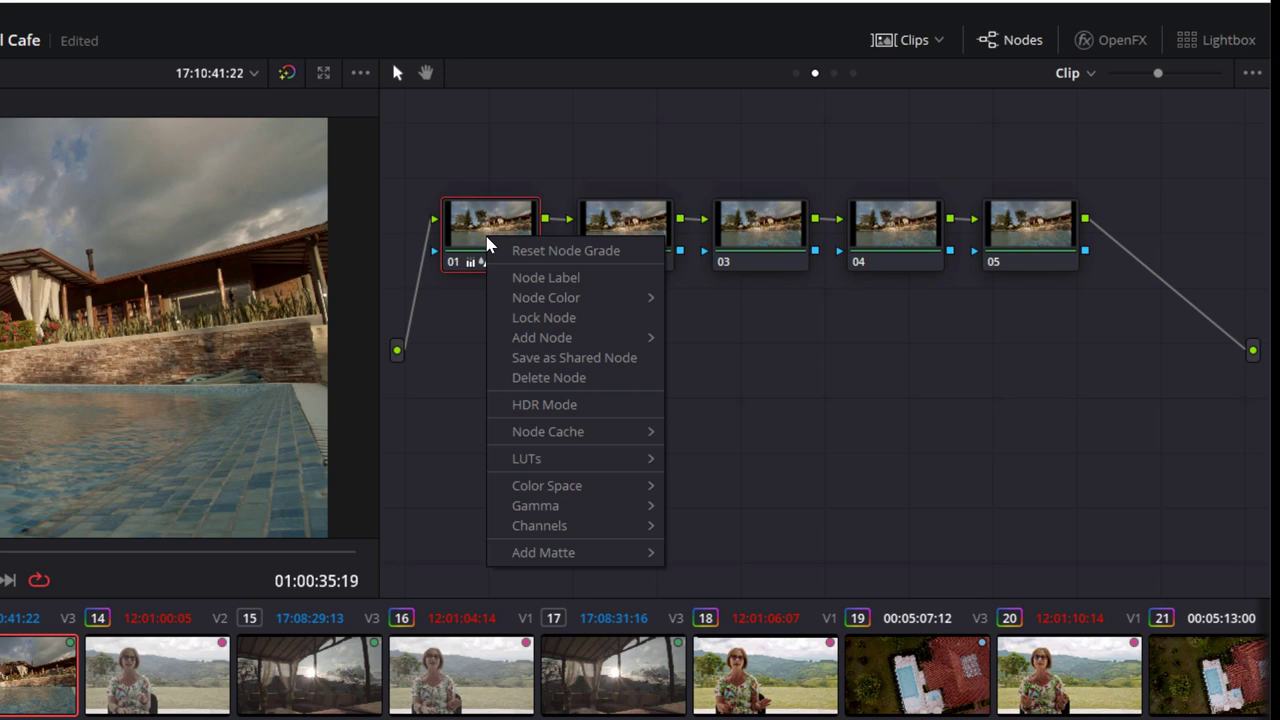
# - Label node 01 'Tecnico'
pyautogui.click(528, 272)
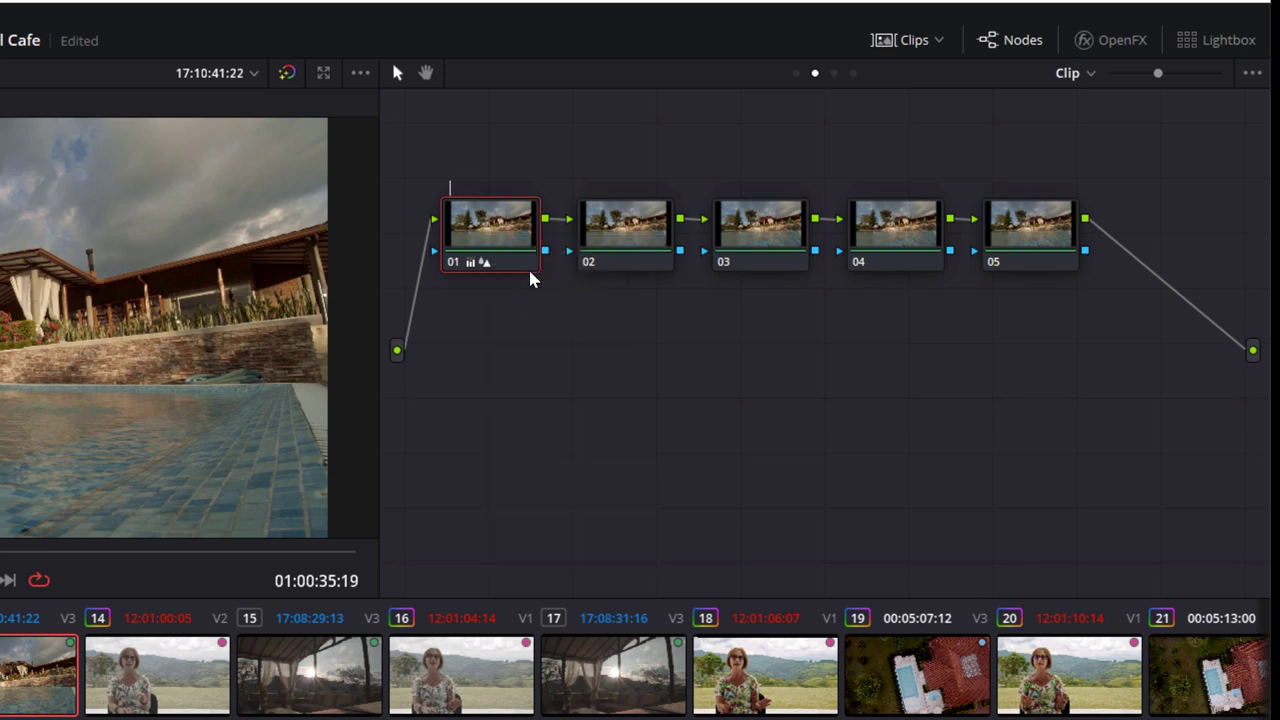
pyautogui.write('Tecnico')
pyautogui.press('Return')
# - Label node 02 'Nitidez', correcting the typo
pyautogui.click(621, 230)
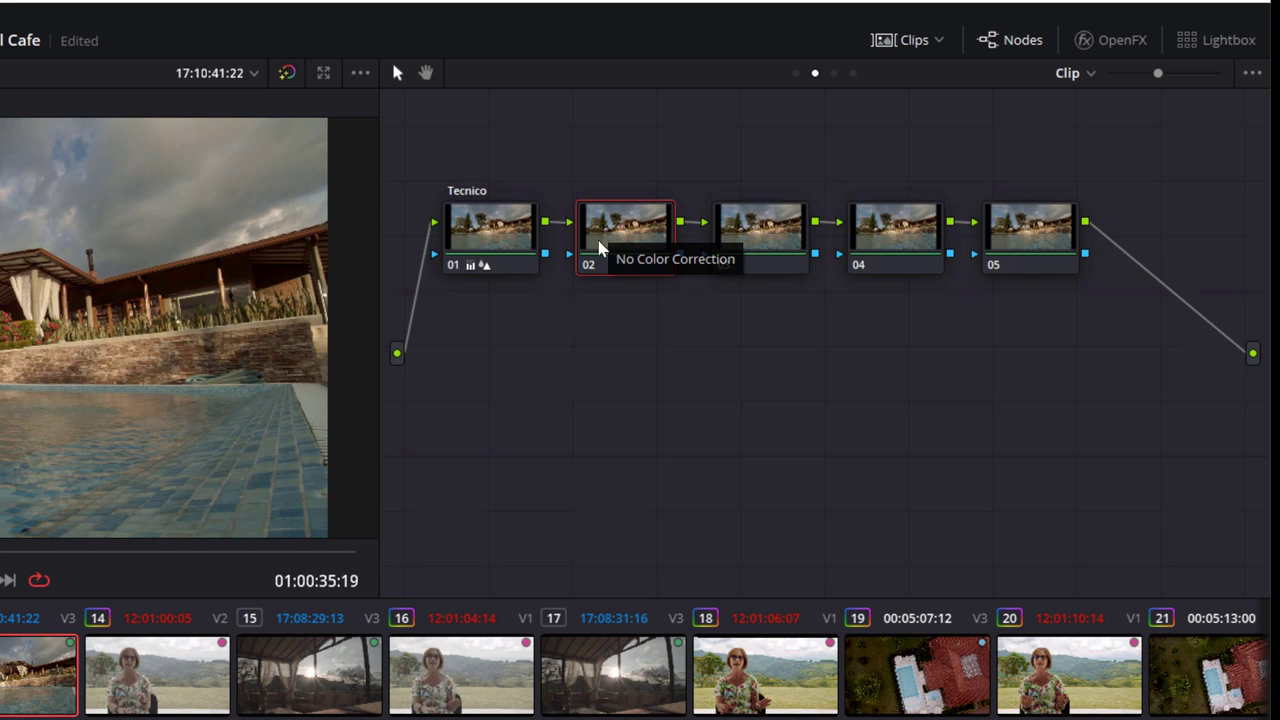
pyautogui.rightClick(599, 247)
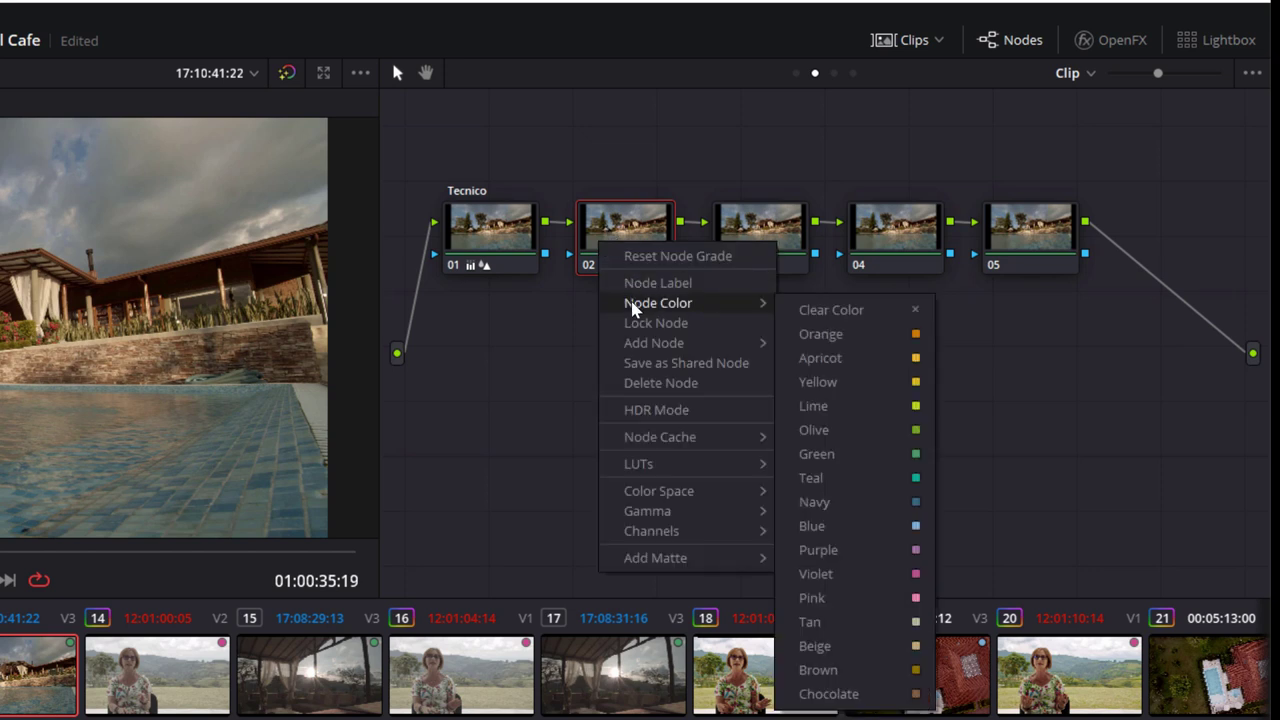
pyautogui.click(630, 285)
pyautogui.write('Nitidex')
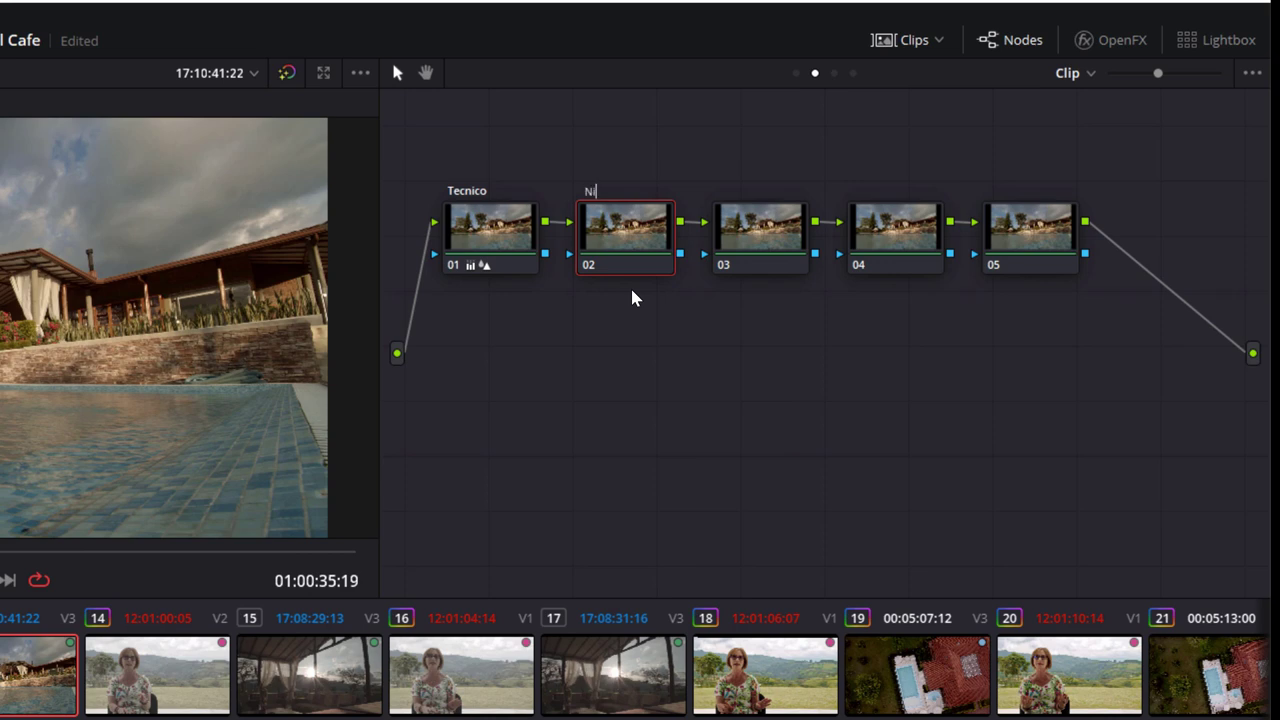
pyautogui.press('BackSpace')
pyautogui.write('z')
pyautogui.press('Return')
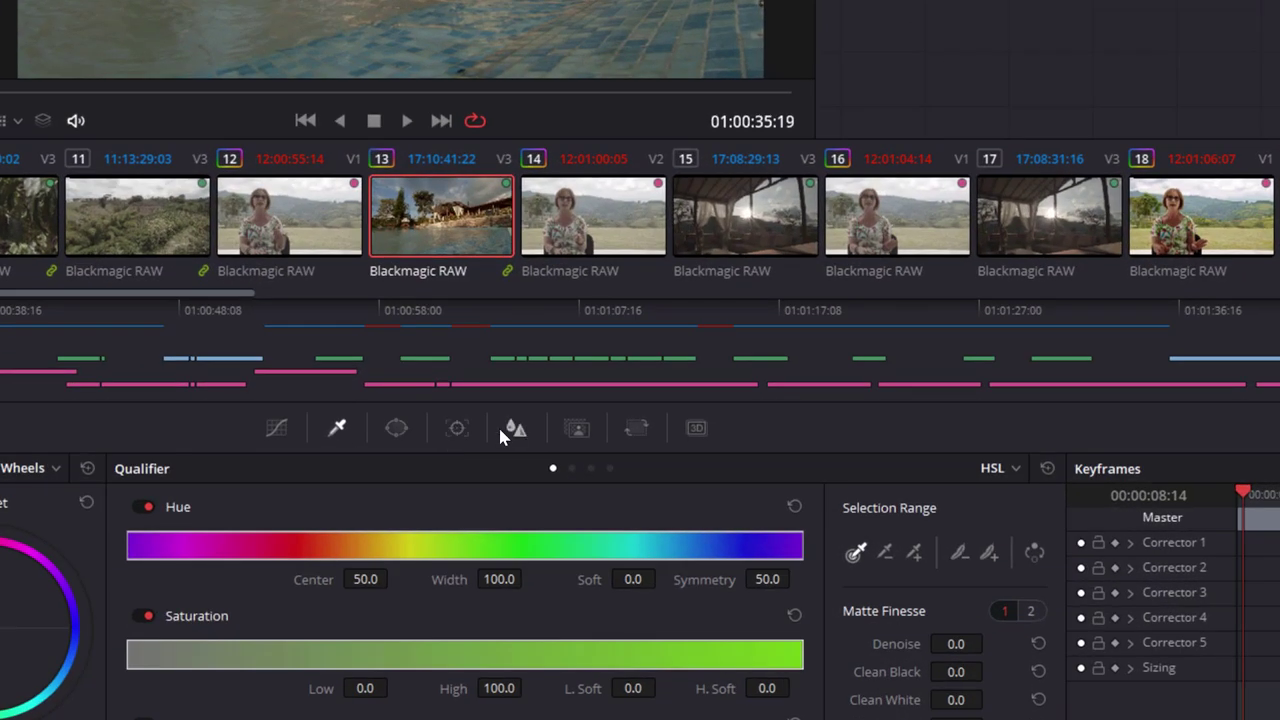
pyautogui.click(510, 428)
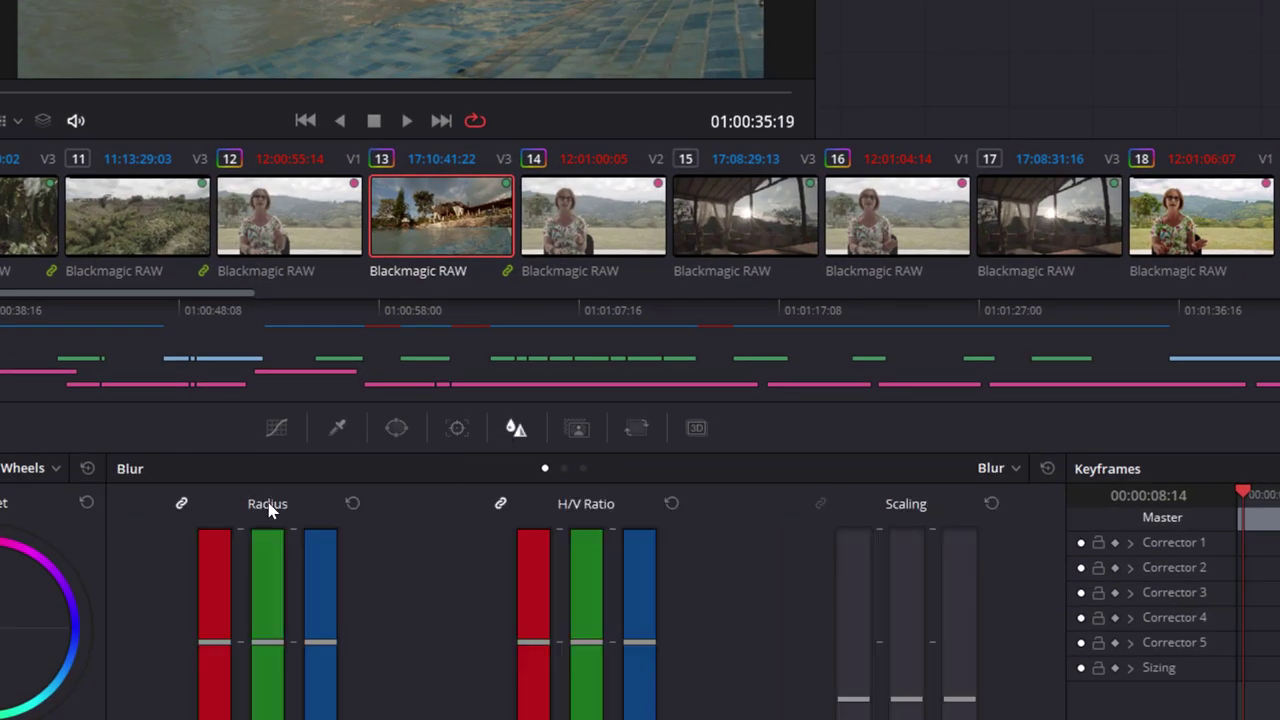
# - Switch the Nitidez blur controls to Sharpen and settle the linked radius at 0.14
pyautogui.click(1004, 470)
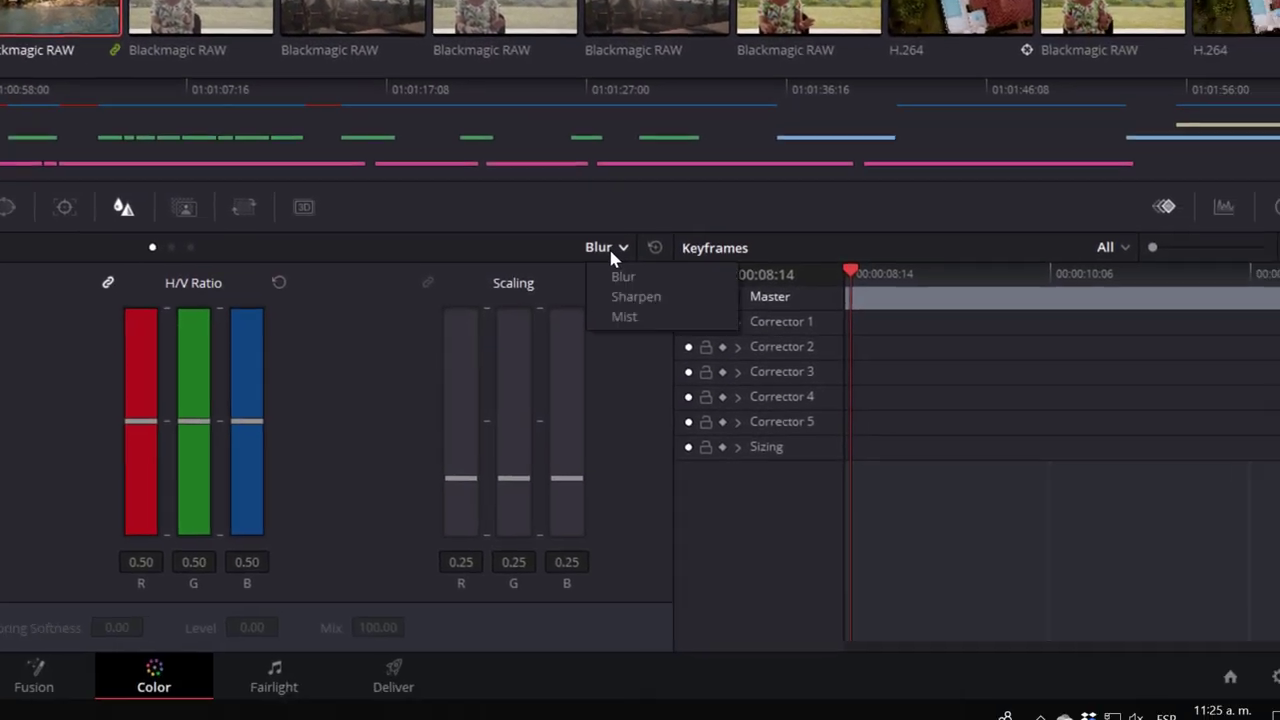
pyautogui.click(636, 296)
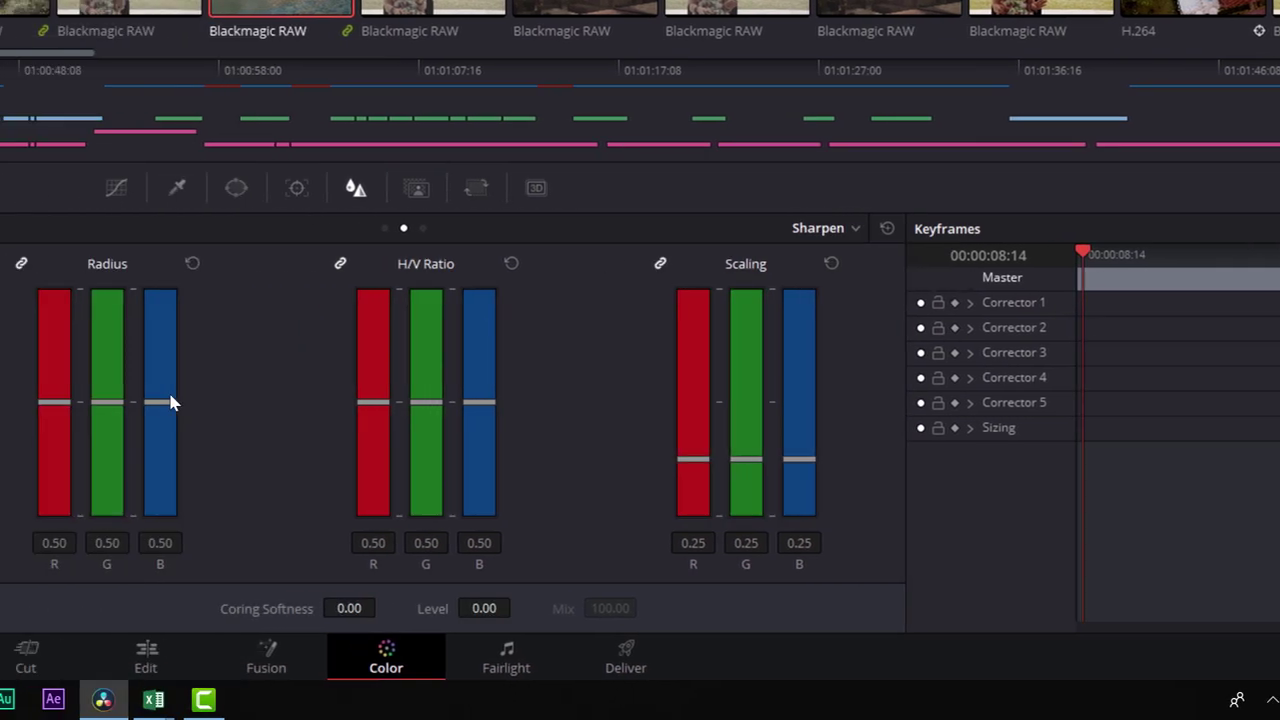
pyautogui.moveTo(540, 410); pyautogui.dragTo(727, 468)
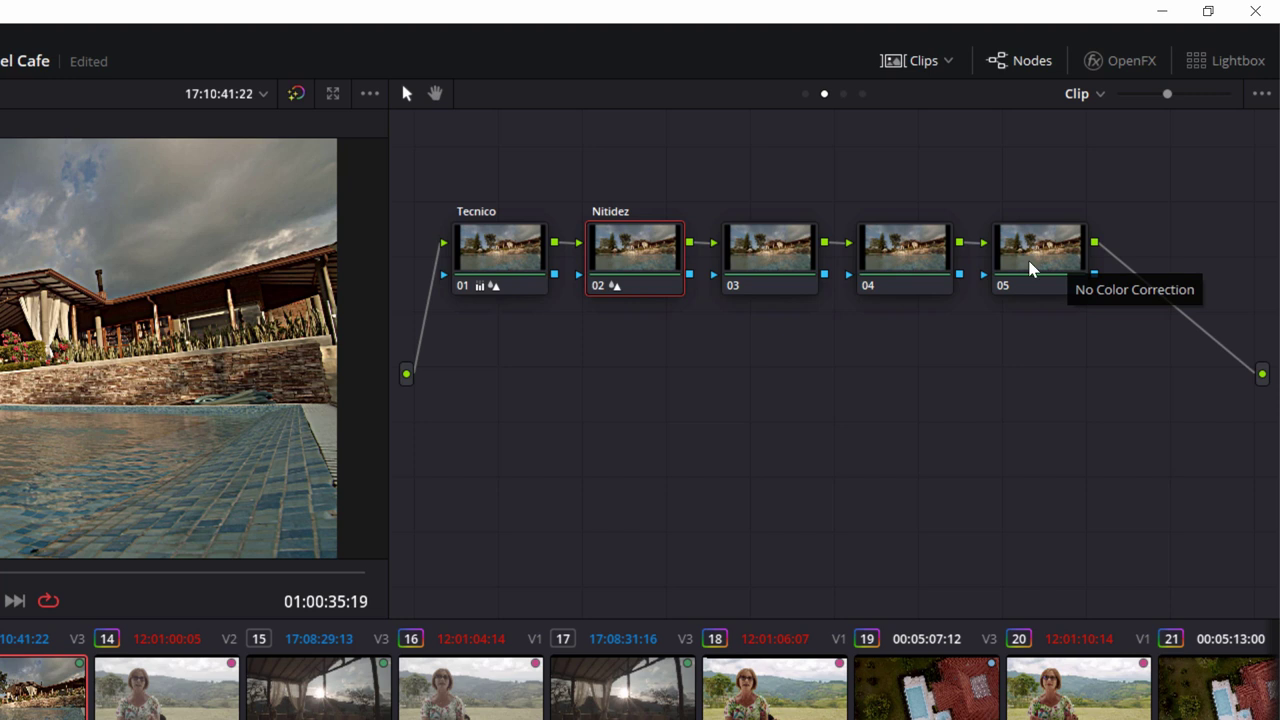
pyautogui.hotkey('ctrl', 's')
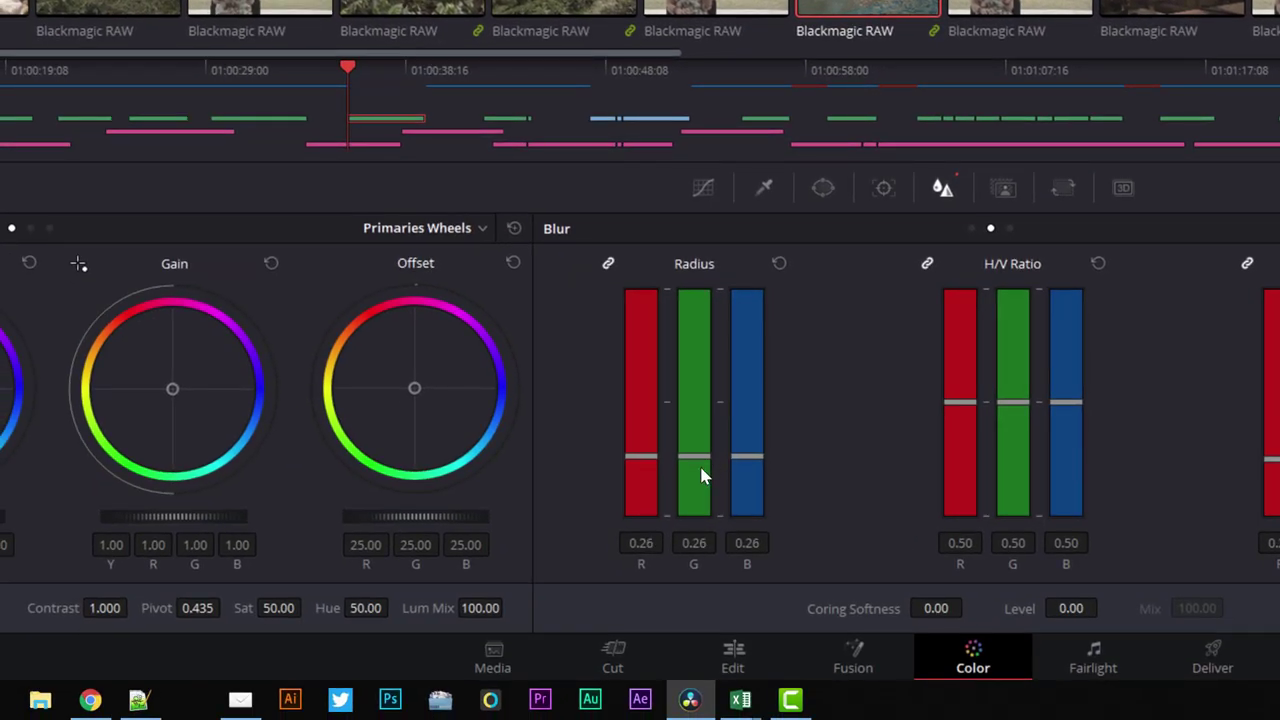
pyautogui.moveTo(700, 473); pyautogui.dragTo(698, 451)
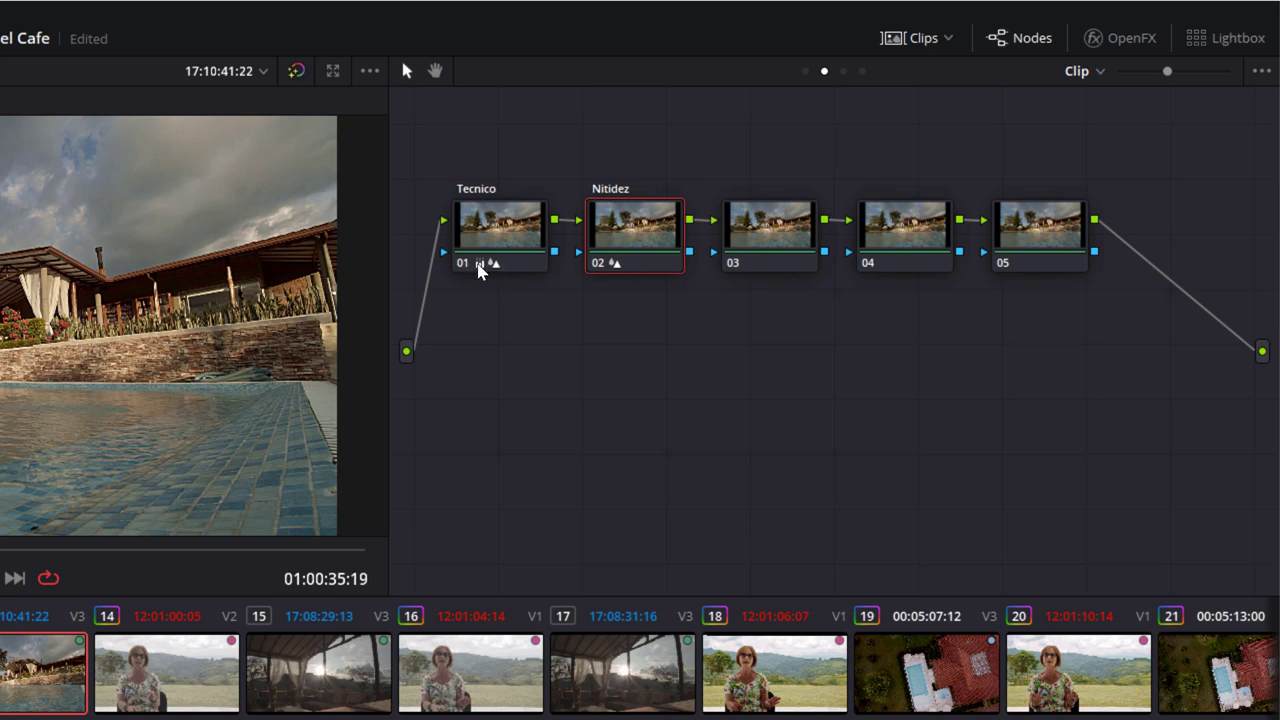
pyautogui.moveTo(480, 270)
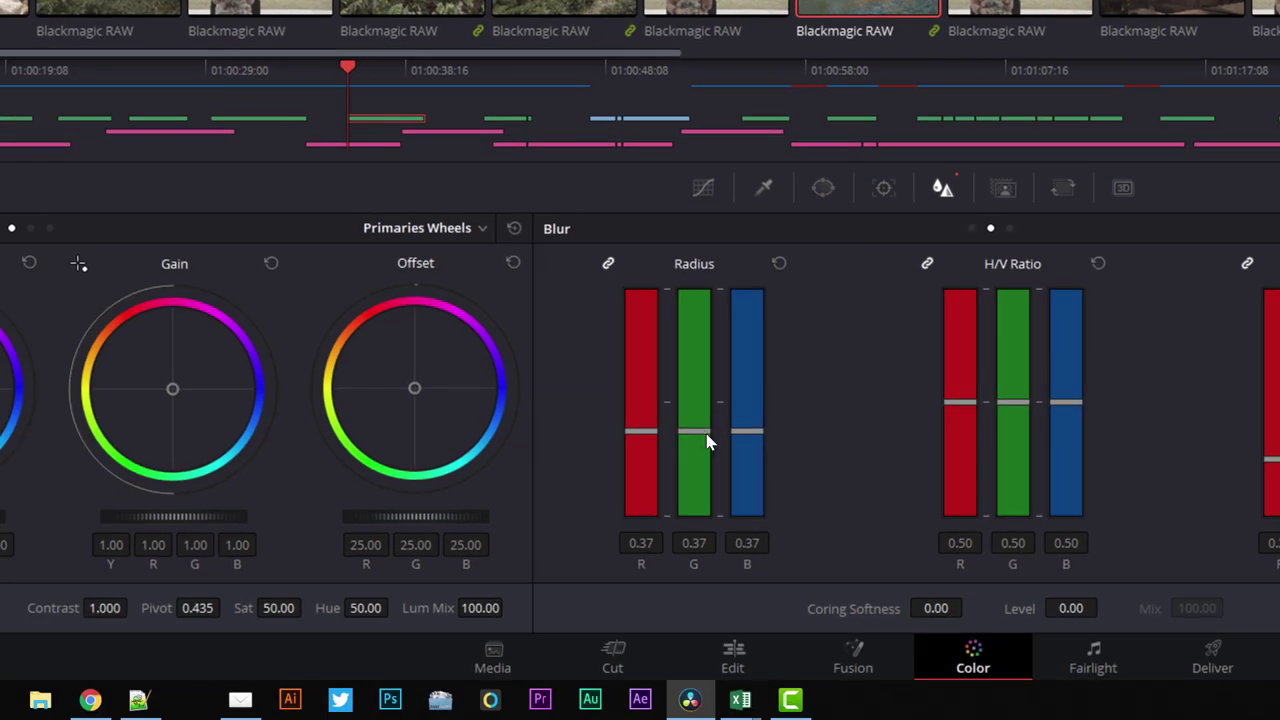
pyautogui.moveTo(707, 437); pyautogui.dragTo(704, 489)
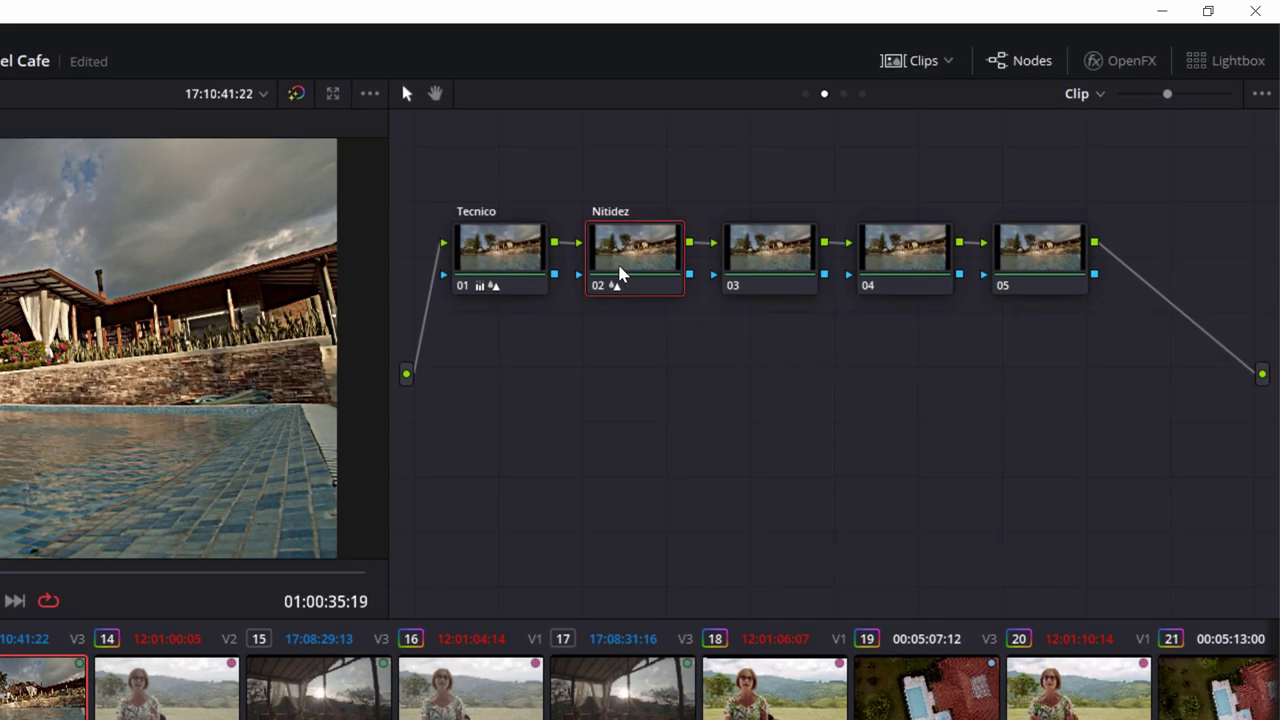
pyautogui.click(549, 32)
pyautogui.moveTo(808, 60)
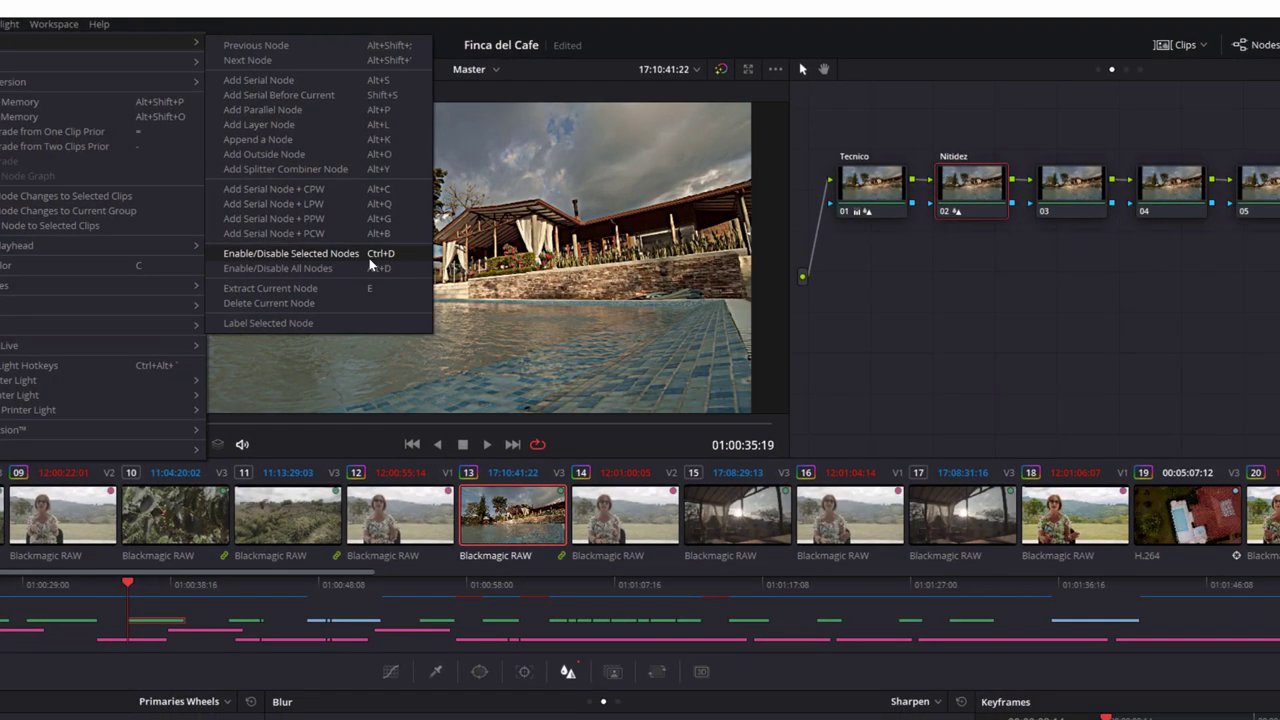
pyautogui.click(1050, 343)
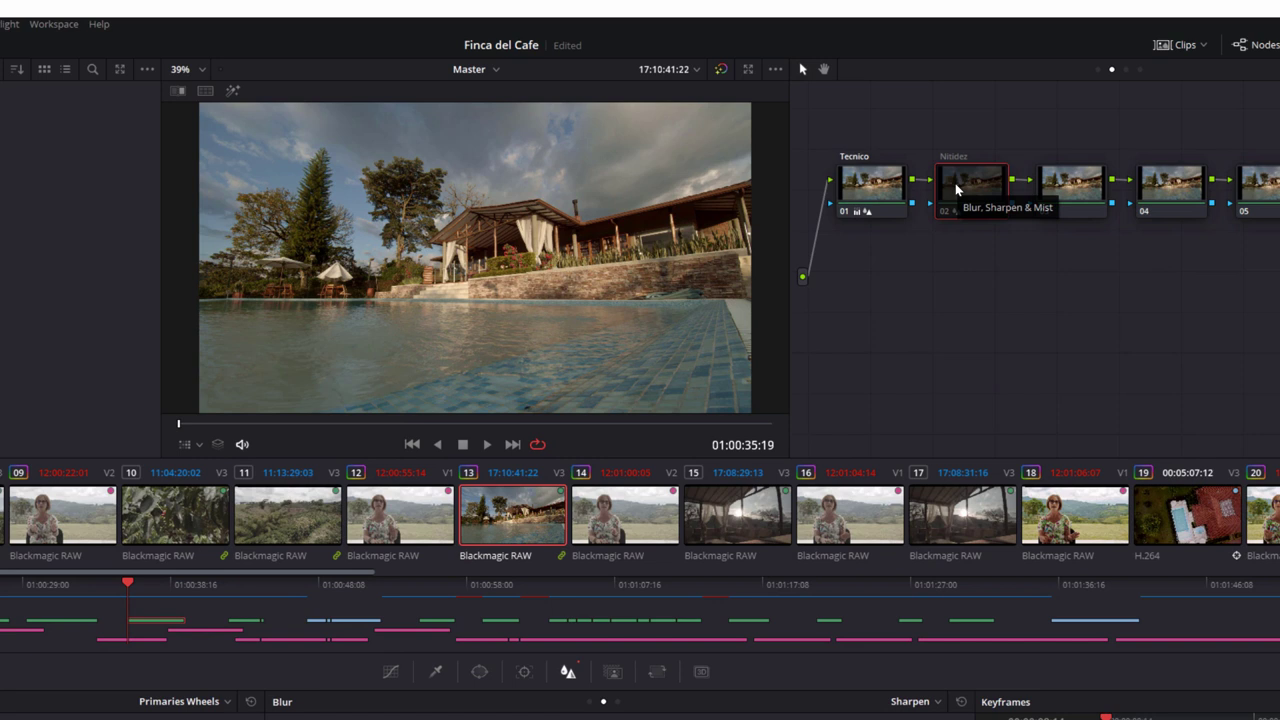
pyautogui.hotkey('shift', 'd')
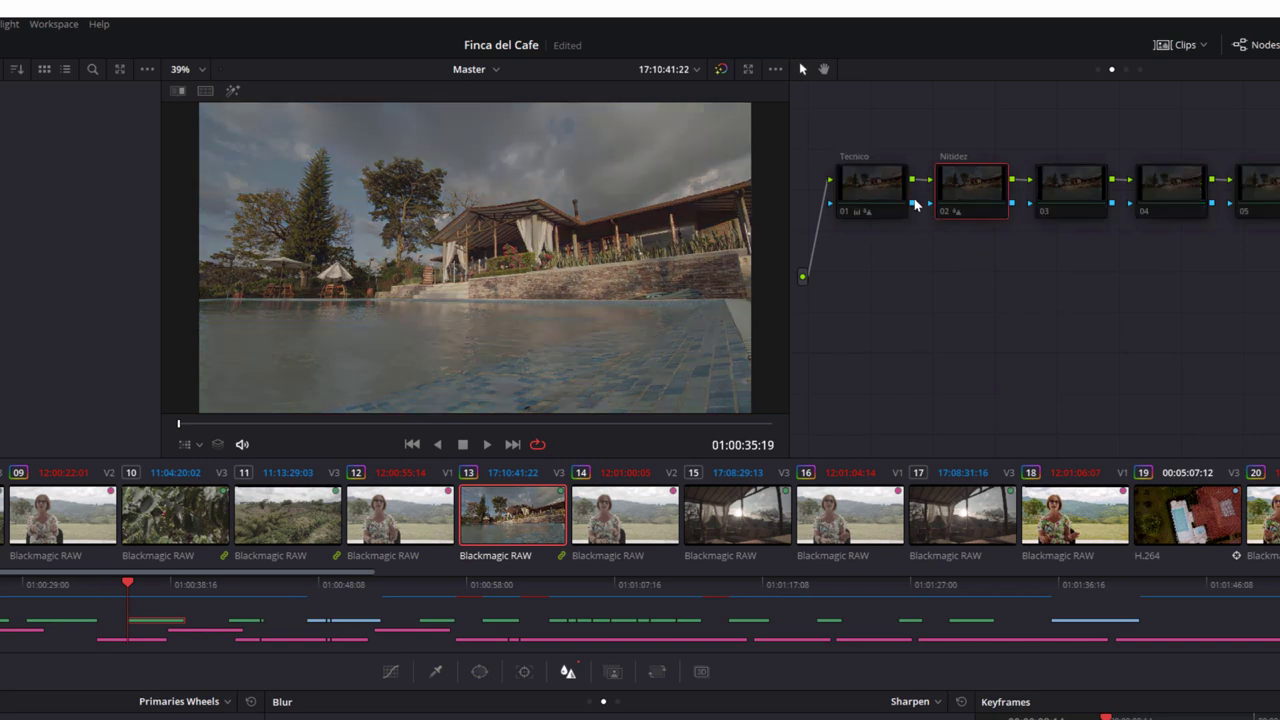
pyautogui.hotkey('shift', 'd')
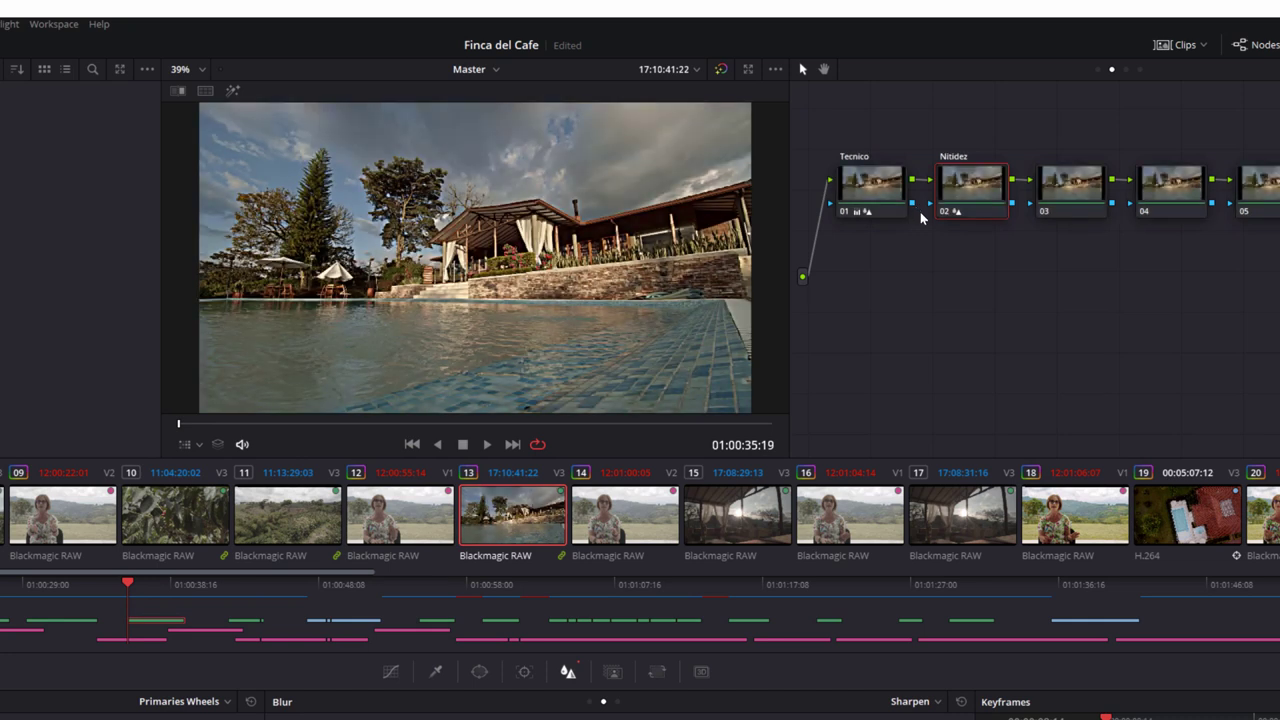
pyautogui.hotkey('ctrl', 'd')
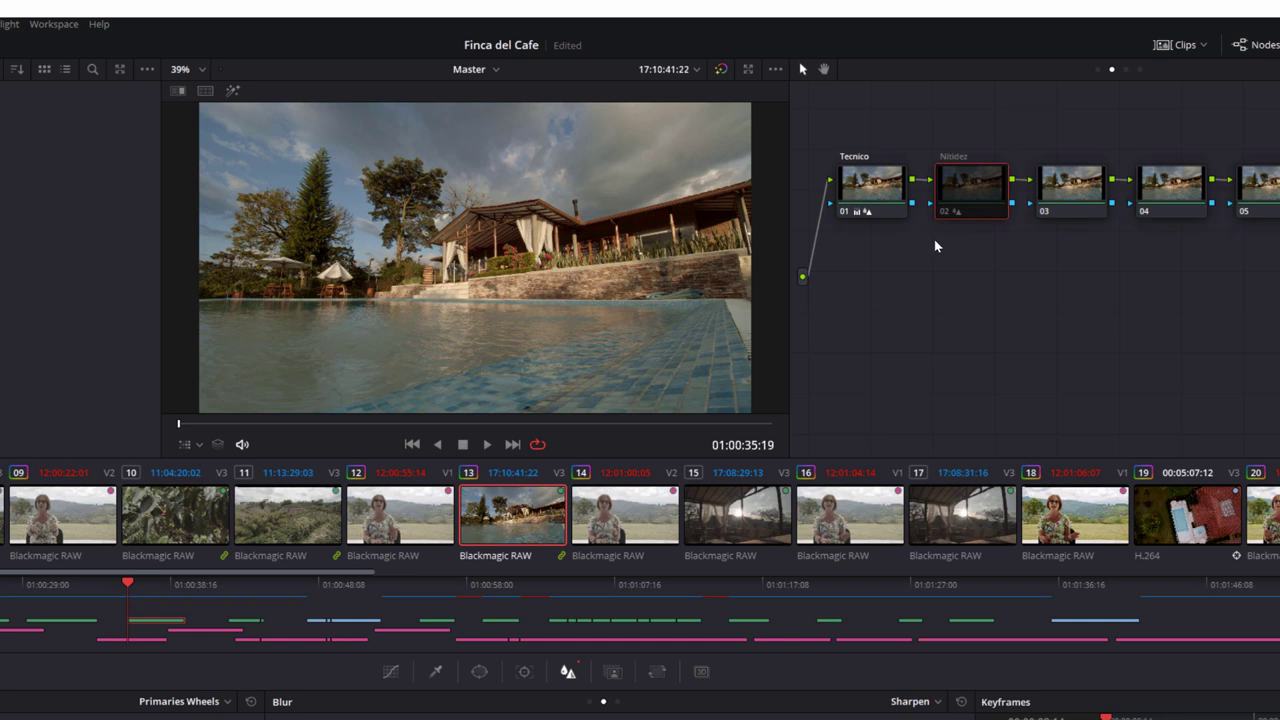
pyautogui.hotkey('ctrl', 'd')
pyautogui.hotkey('ctrl', 'd')
pyautogui.hotkey('ctrl', 'd')
pyautogui.hotkey('ctrl', 'd')
pyautogui.hotkey('ctrl', 'd')
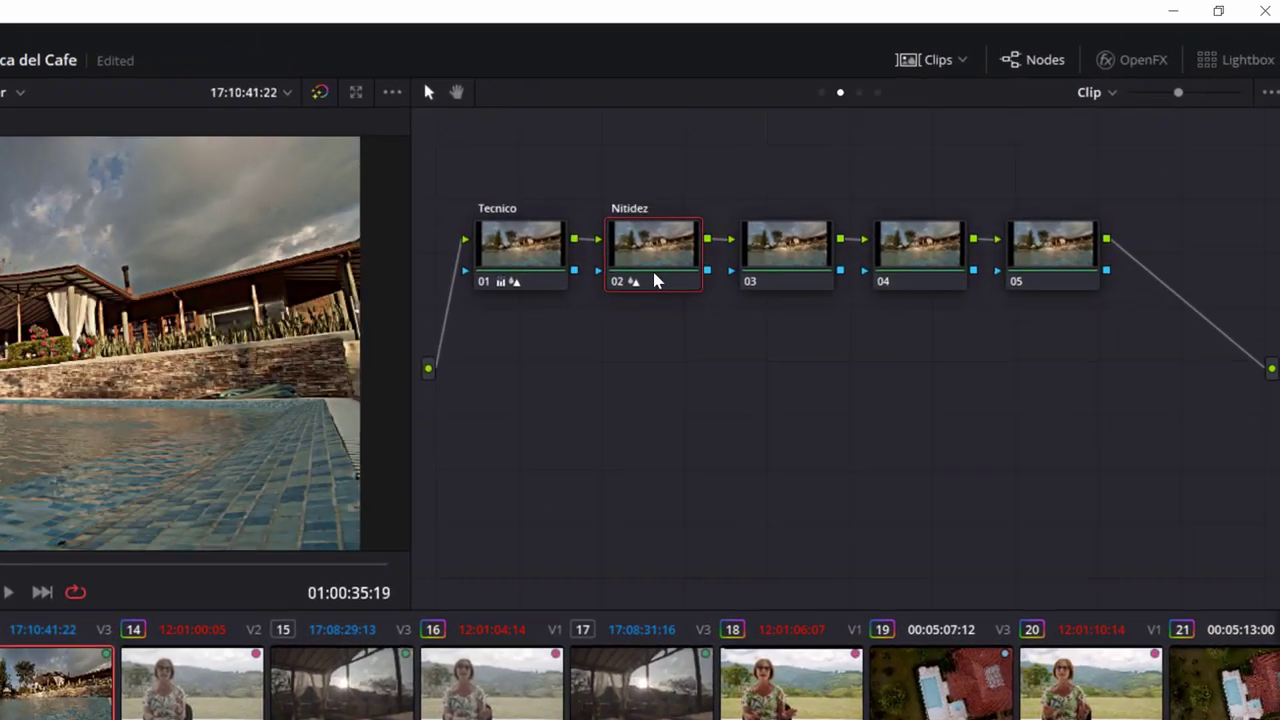
pyautogui.click(530, 270)
pyautogui.hotkey('ctrl', 'd')
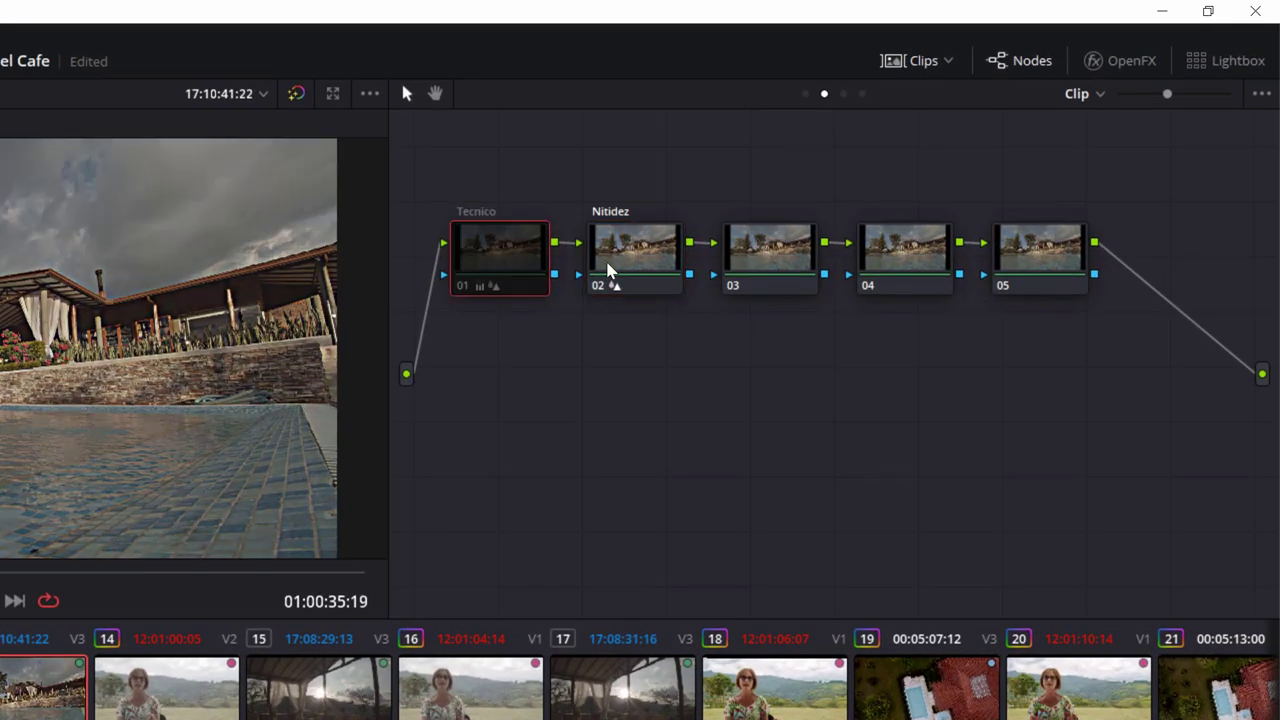
pyautogui.hotkey('ctrl', 'd')
pyautogui.hotkey('ctrl', 'd')
pyautogui.click(624, 262)
pyautogui.hotkey('ctrl', 'd')
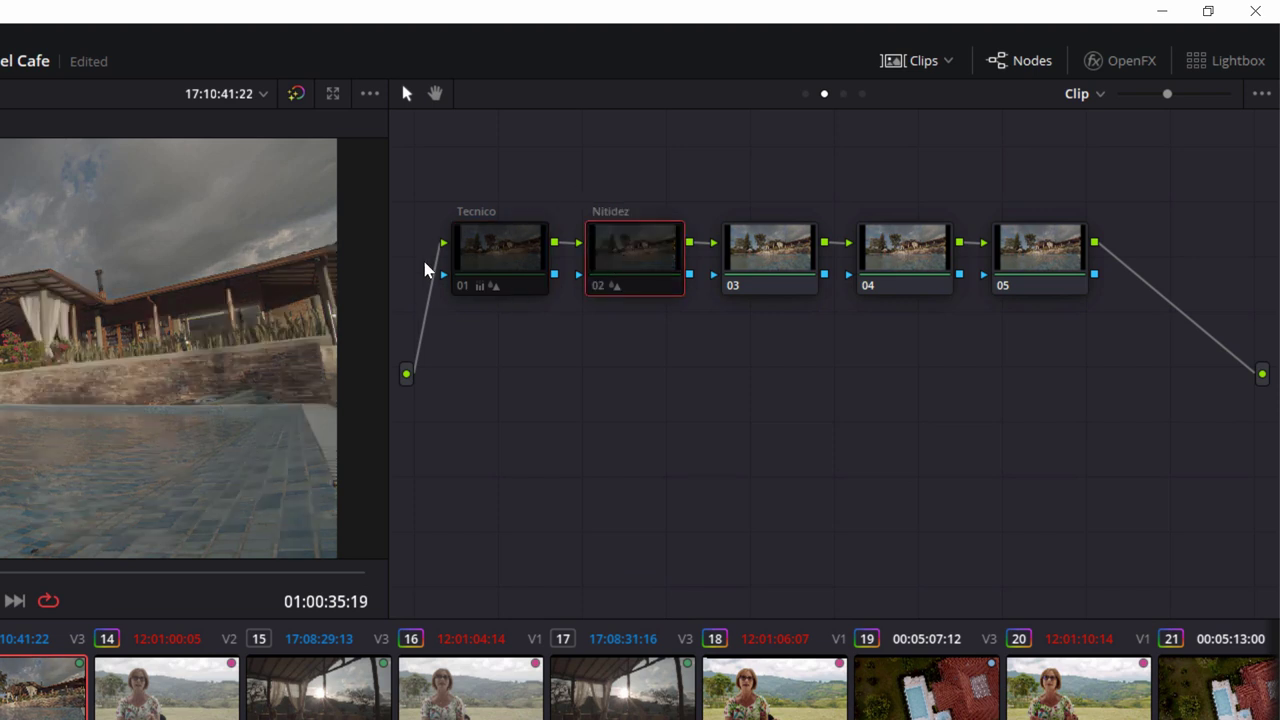
pyautogui.hotkey('ctrl', 'd')
pyautogui.click(540, 264)
pyautogui.hotkey('ctrl', 'd')
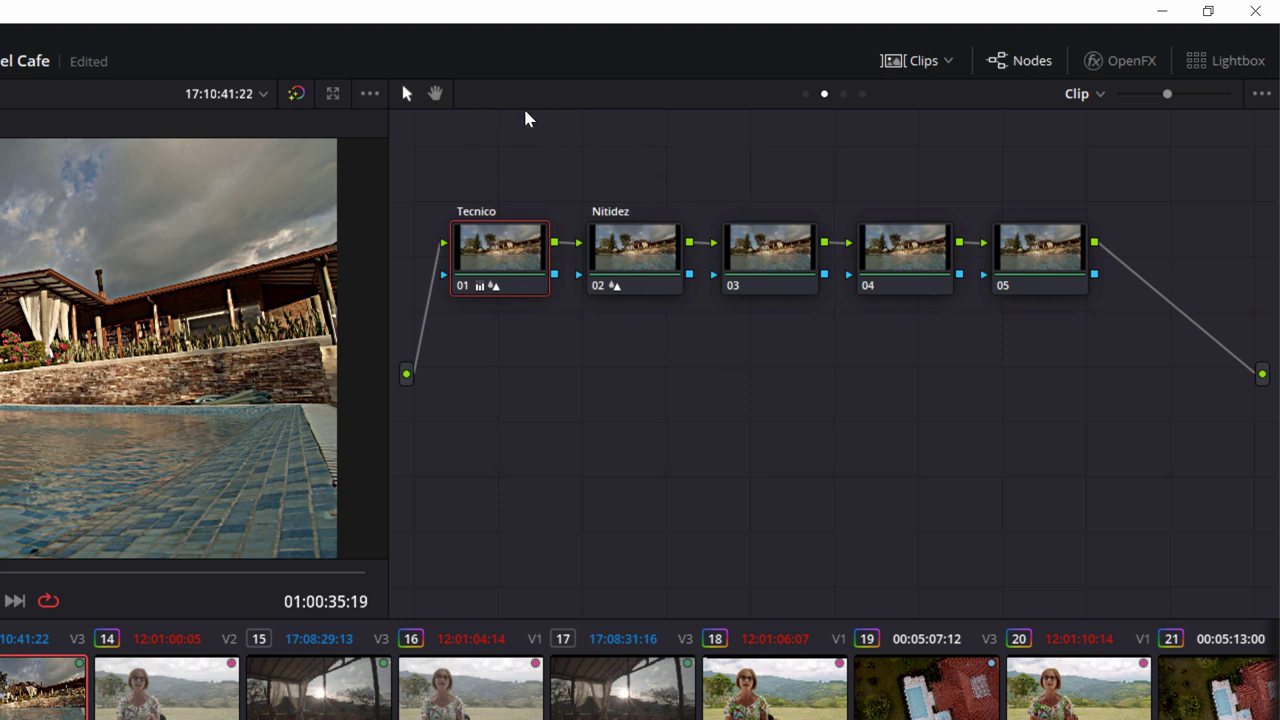
pyautogui.click(1087, 97)
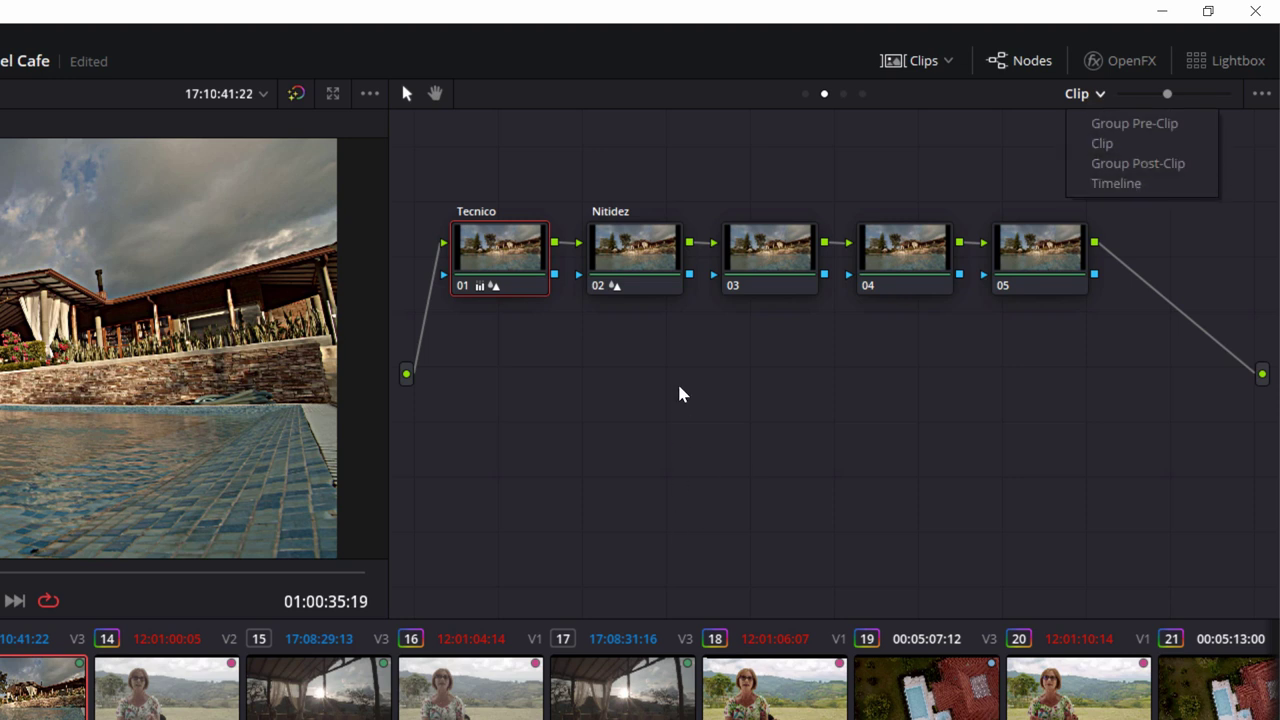
# - Save the project with Ctrl+S and zoom the node graph in and out
pyautogui.click(679, 417)
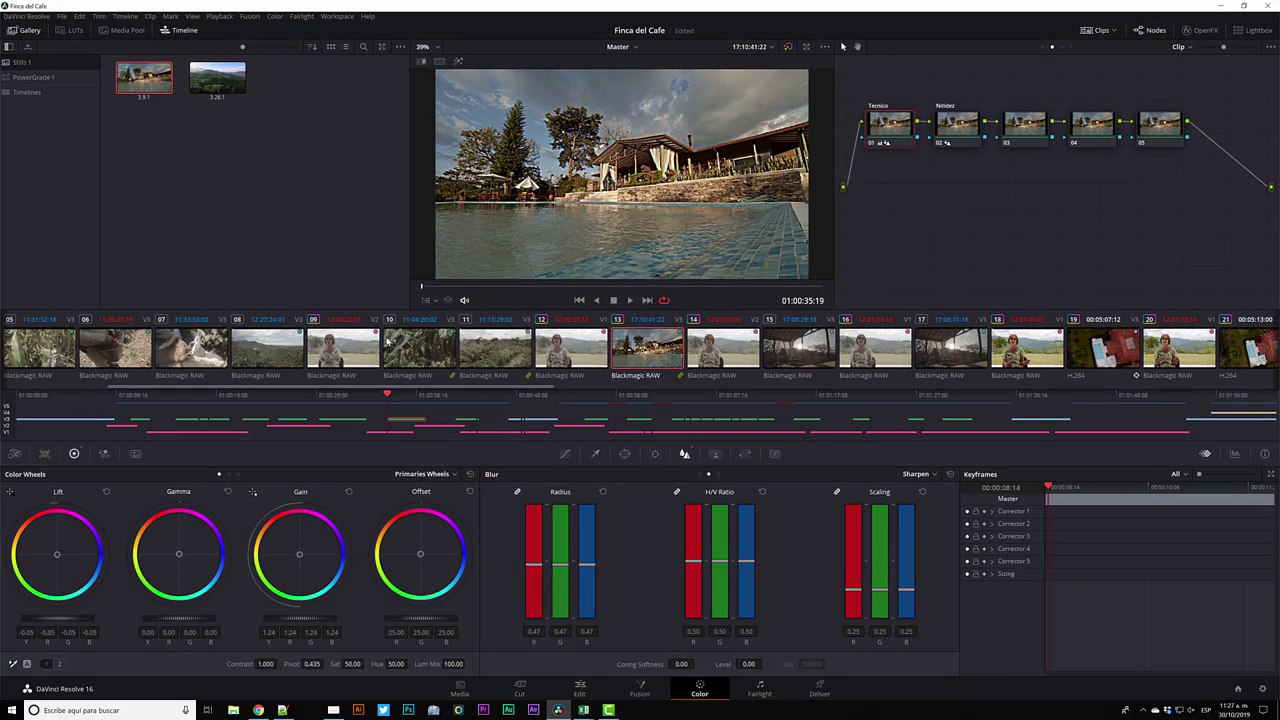
pyautogui.hotkey('ctrl', 's')
pyautogui.click(1226, 55)
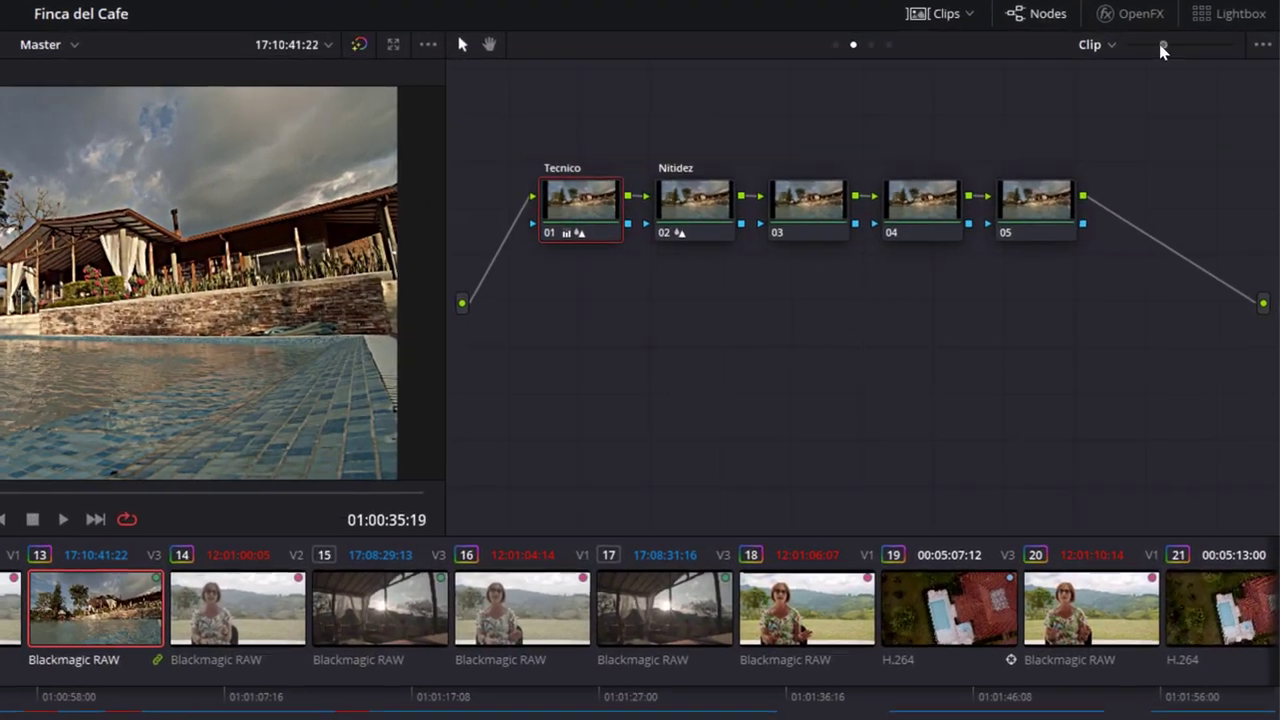
pyautogui.moveTo(1162, 45)
pyautogui.mouseDown()
pyautogui.moveTo(1230, 44)
pyautogui.moveTo(1162, 45)
pyautogui.mouseUp()
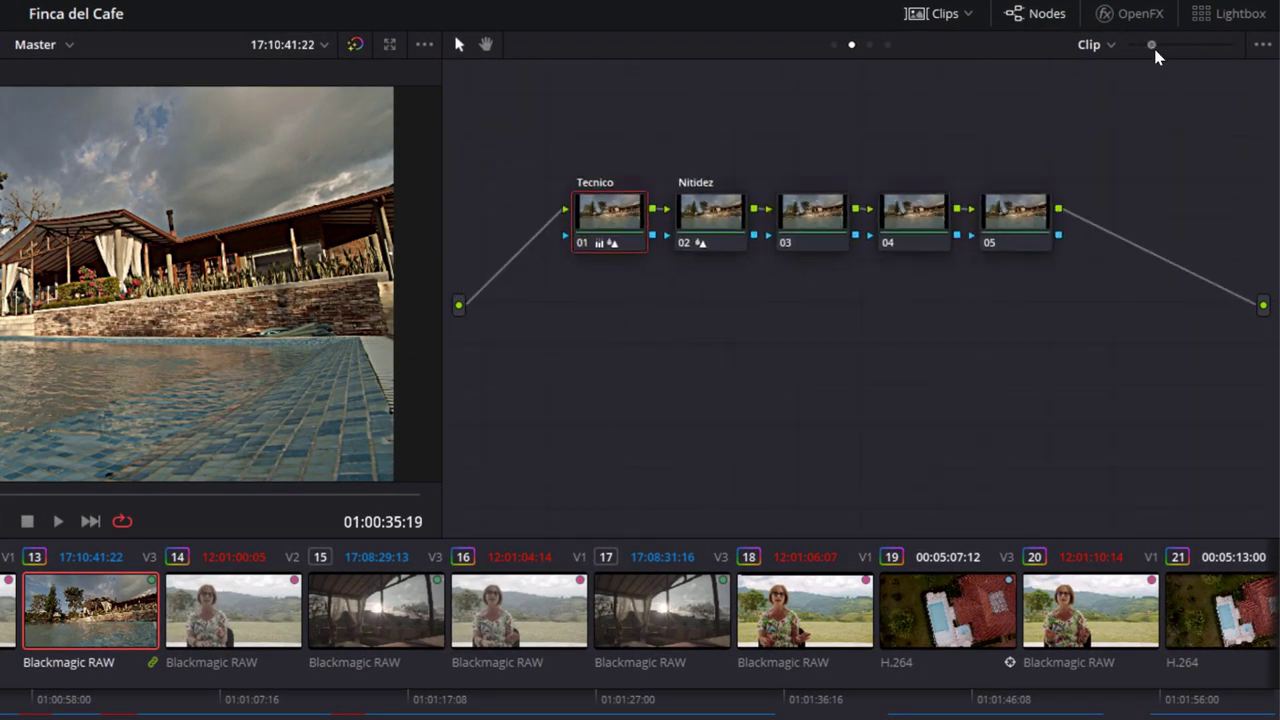
pyautogui.moveTo(695, 230)
pyautogui.mouseDown()
pyautogui.moveTo(707, 410)
pyautogui.moveTo(697, 190)
pyautogui.mouseUp()
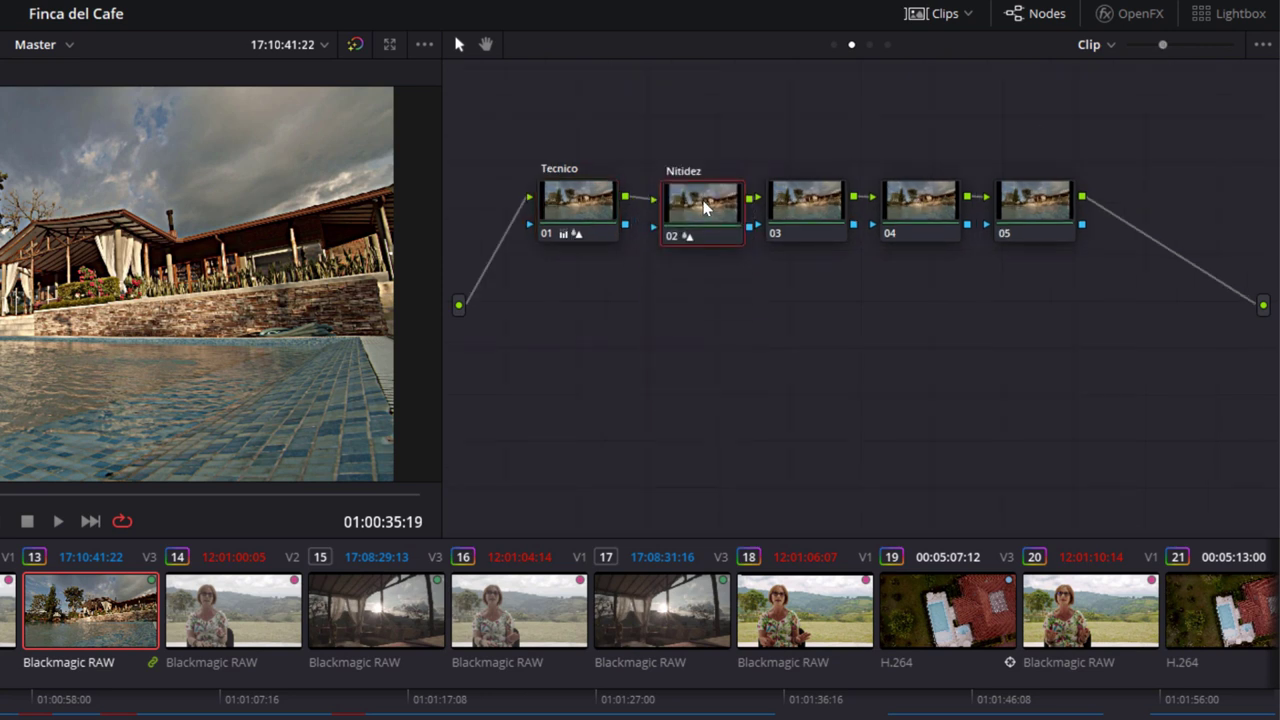
# - Stagger Tecnico and Nitidez diagonally and reset the Nitidez blur radius to 0.50
pyautogui.moveTo(569, 177); pyautogui.dragTo(522, 130)
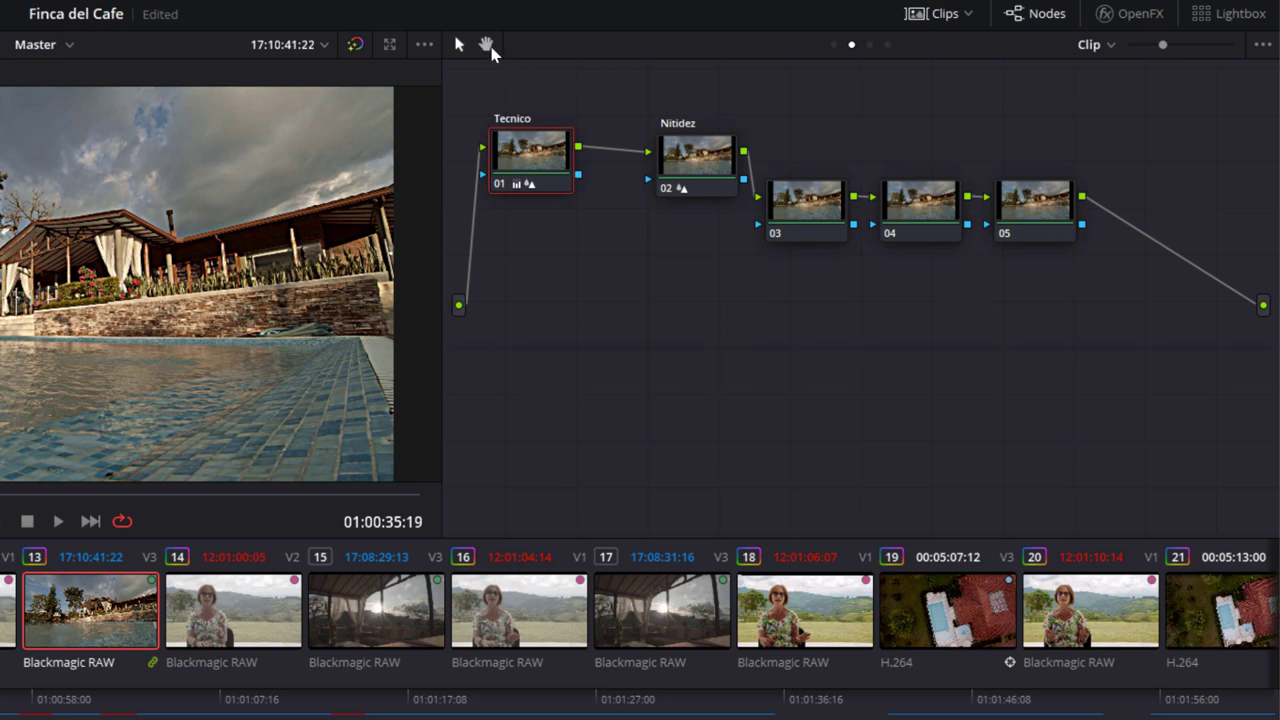
pyautogui.click(486, 45)
pyautogui.moveTo(707, 158); pyautogui.dragTo(618, 191)
pyautogui.hotkey('ctrl', 'z')
pyautogui.moveTo(766, 120)
pyautogui.mouseDown()
pyautogui.moveTo(879, 158)
pyautogui.moveTo(606, 171)
pyautogui.moveTo(951, 343)
pyautogui.moveTo(774, 131)
pyautogui.moveTo(911, 121)
pyautogui.moveTo(746, 123)
pyautogui.moveTo(777, 115)
pyautogui.mouseUp()
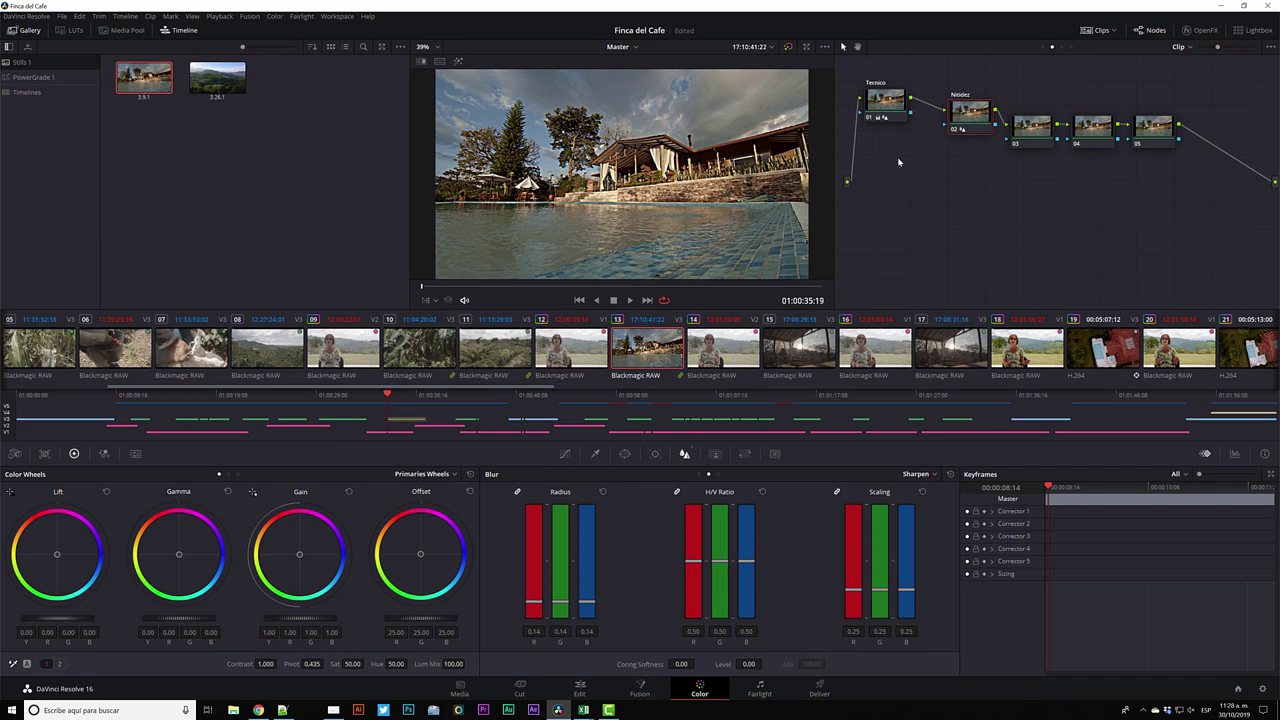
pyautogui.moveTo(563, 604); pyautogui.dragTo(562, 560)
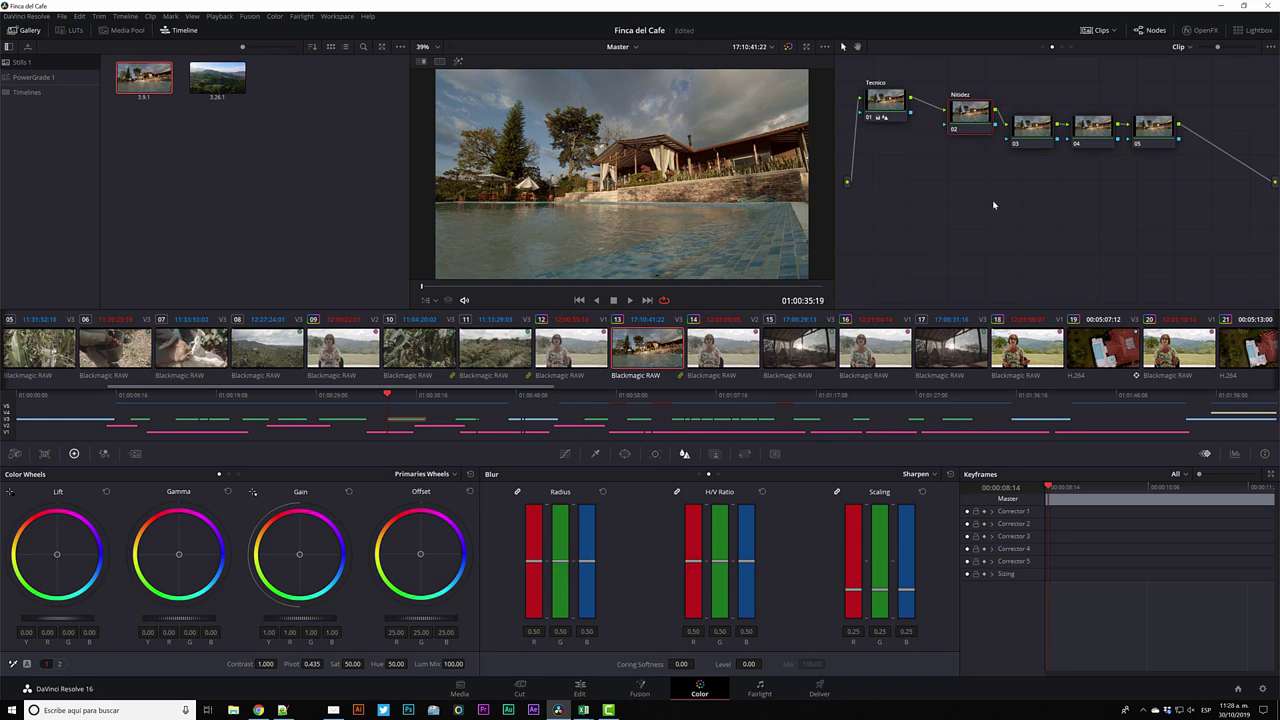
pyautogui.click(1271, 46)
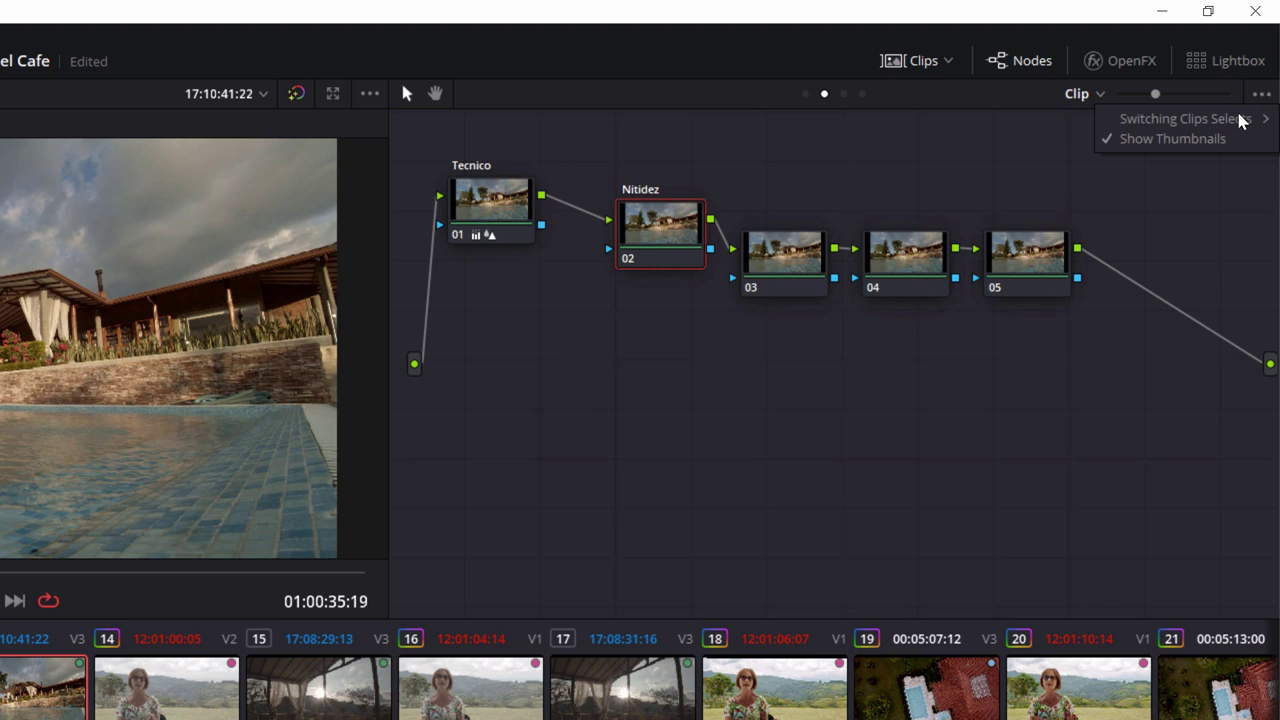
pyautogui.moveTo(1240, 120)
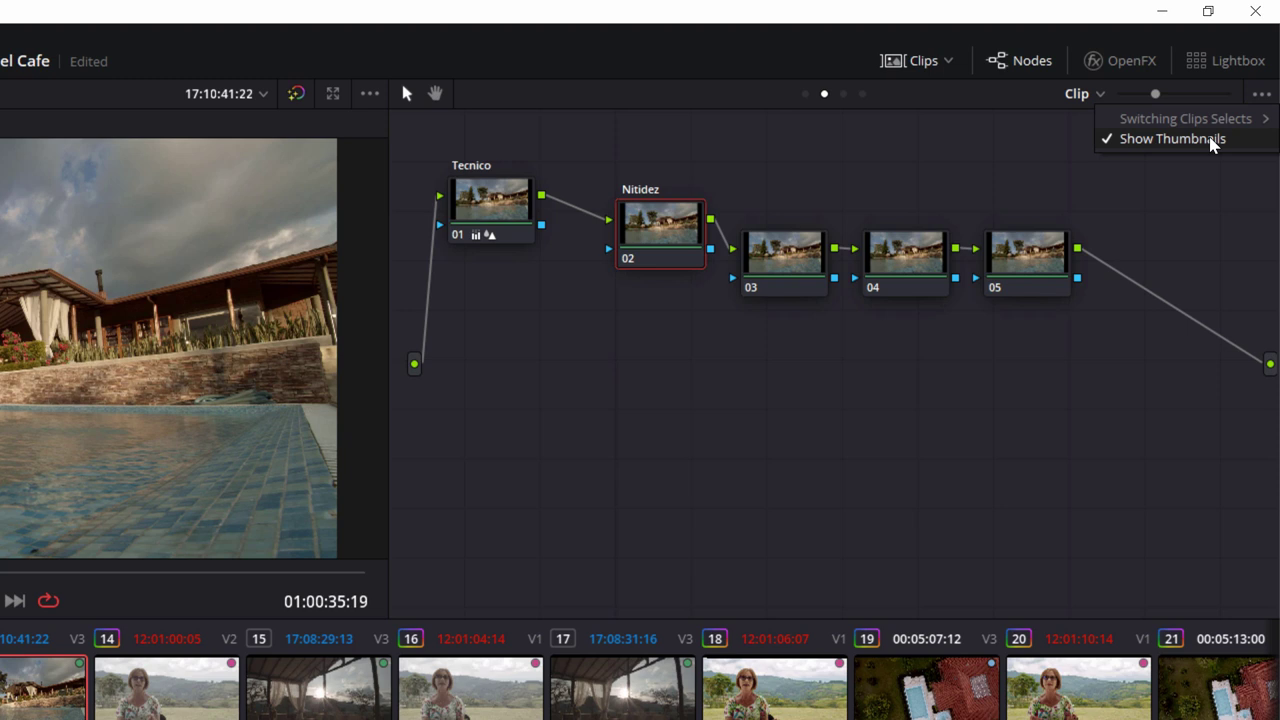
# - Close the node editor options and toggle the clip thumbnail strip off and back on
pyautogui.click(1033, 162)
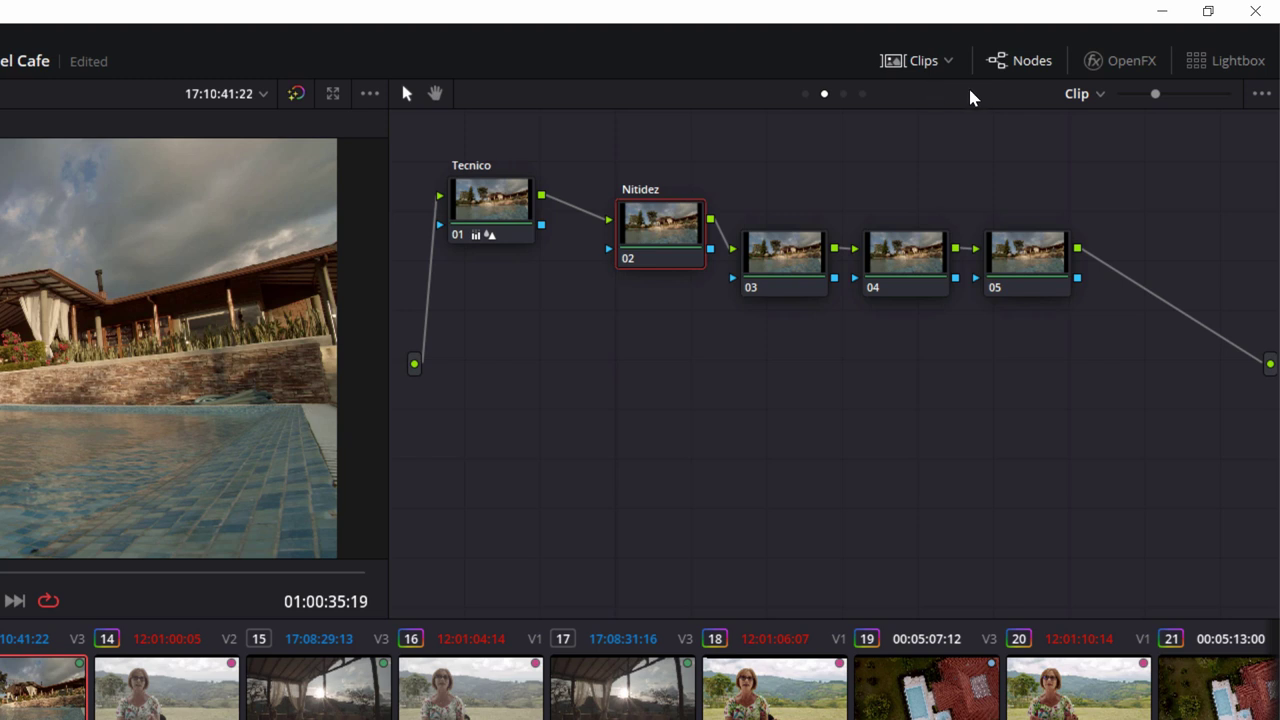
pyautogui.click(920, 62)
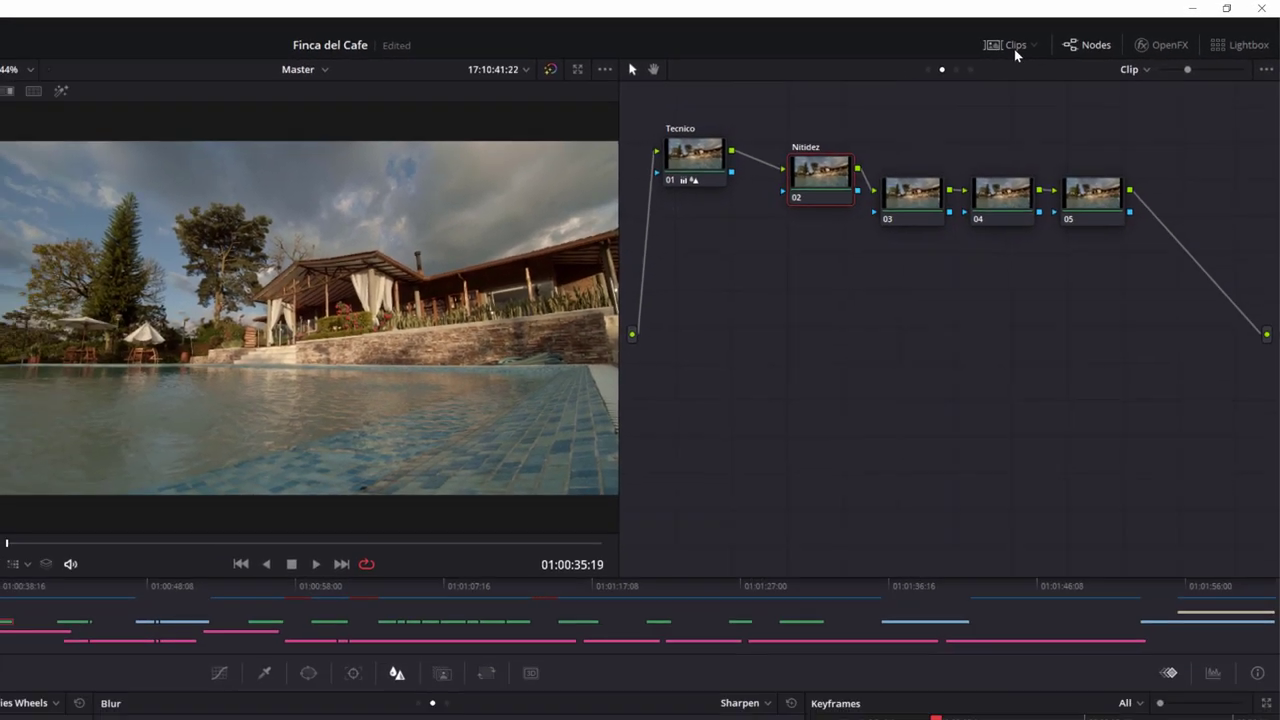
pyautogui.click(1014, 49)
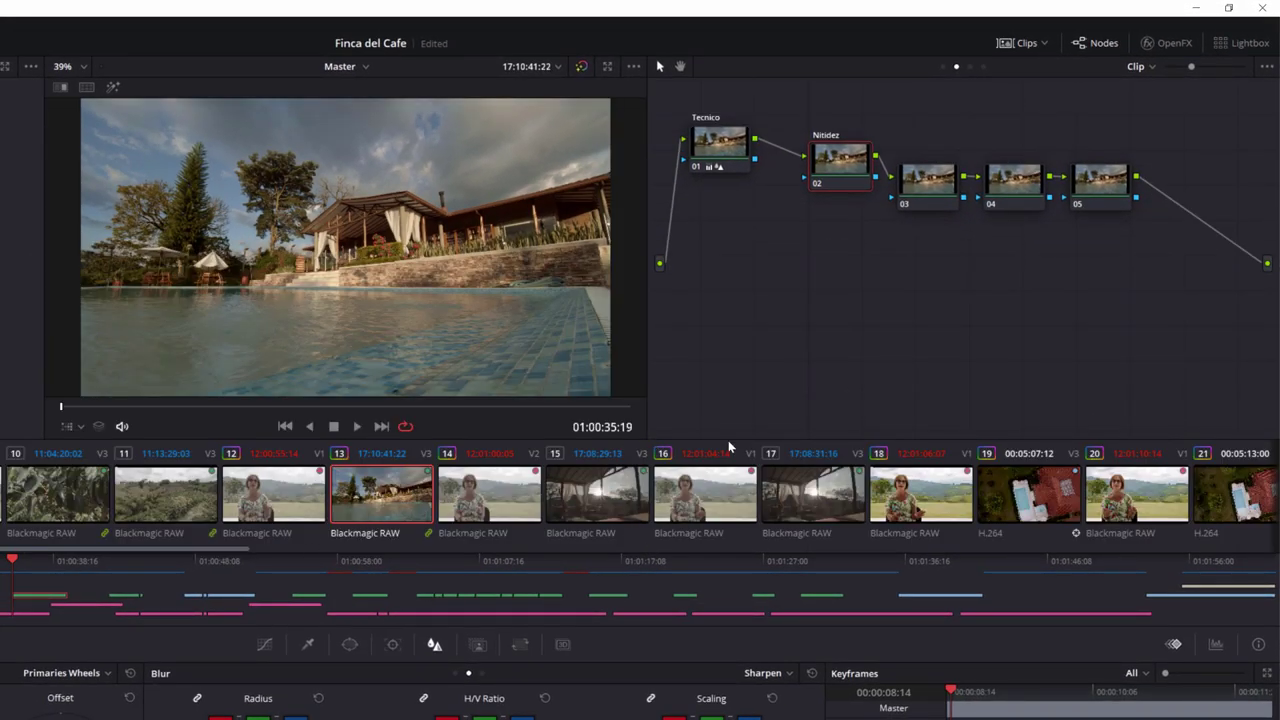
pyautogui.click(1025, 45)
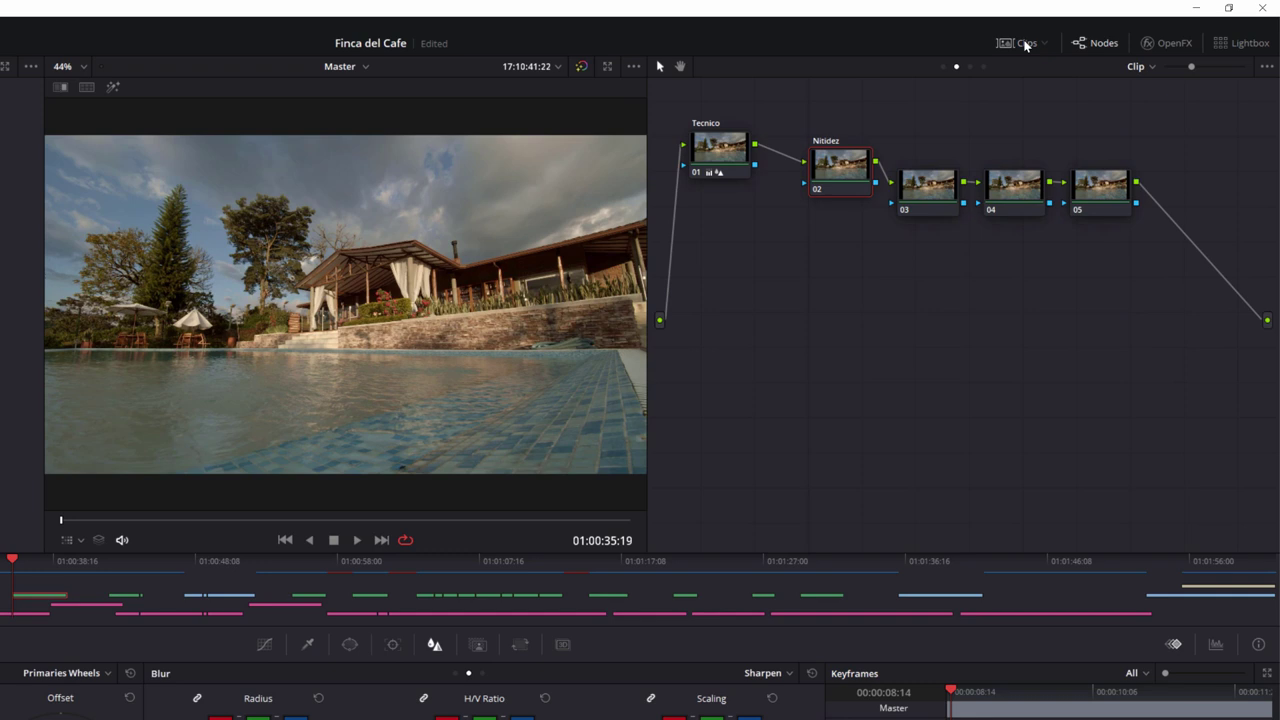
pyautogui.click(1025, 45)
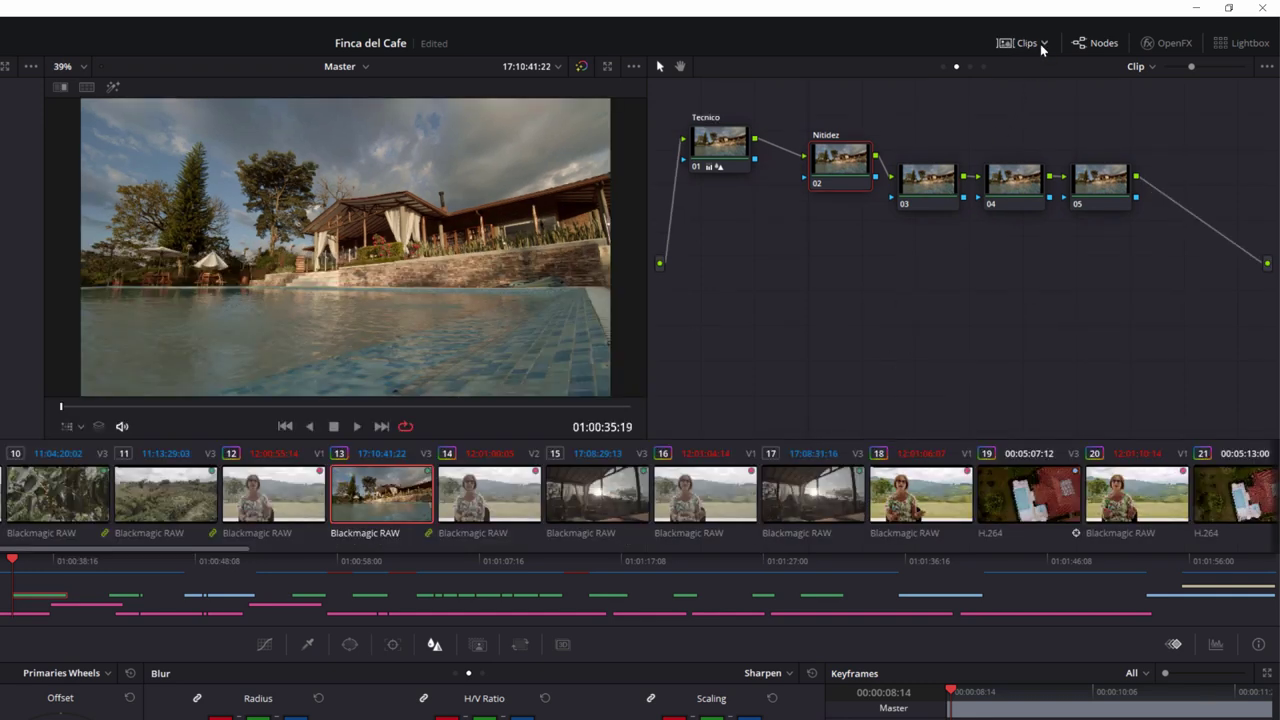
# - Check the clip filter list, then toggle the clip strip and node editor off and on
pyautogui.click(1041, 44)
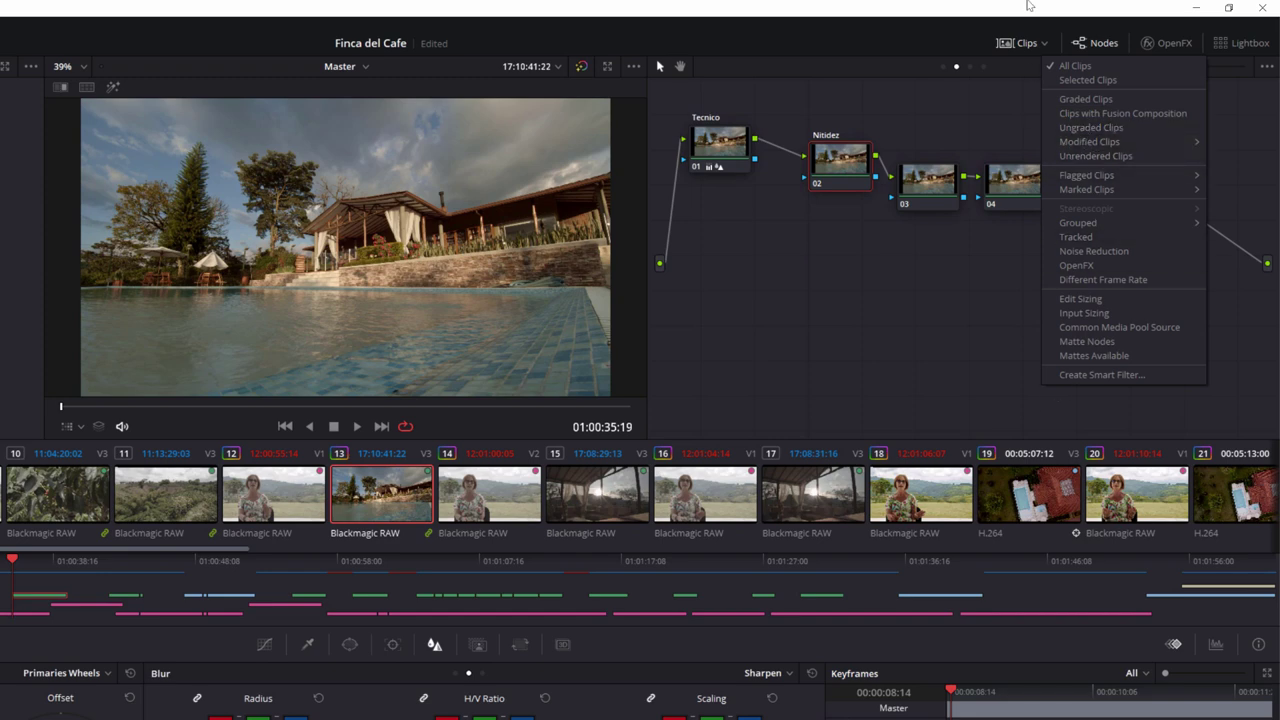
pyautogui.click(985, 91)
pyautogui.click(1013, 46)
pyautogui.click(1013, 46)
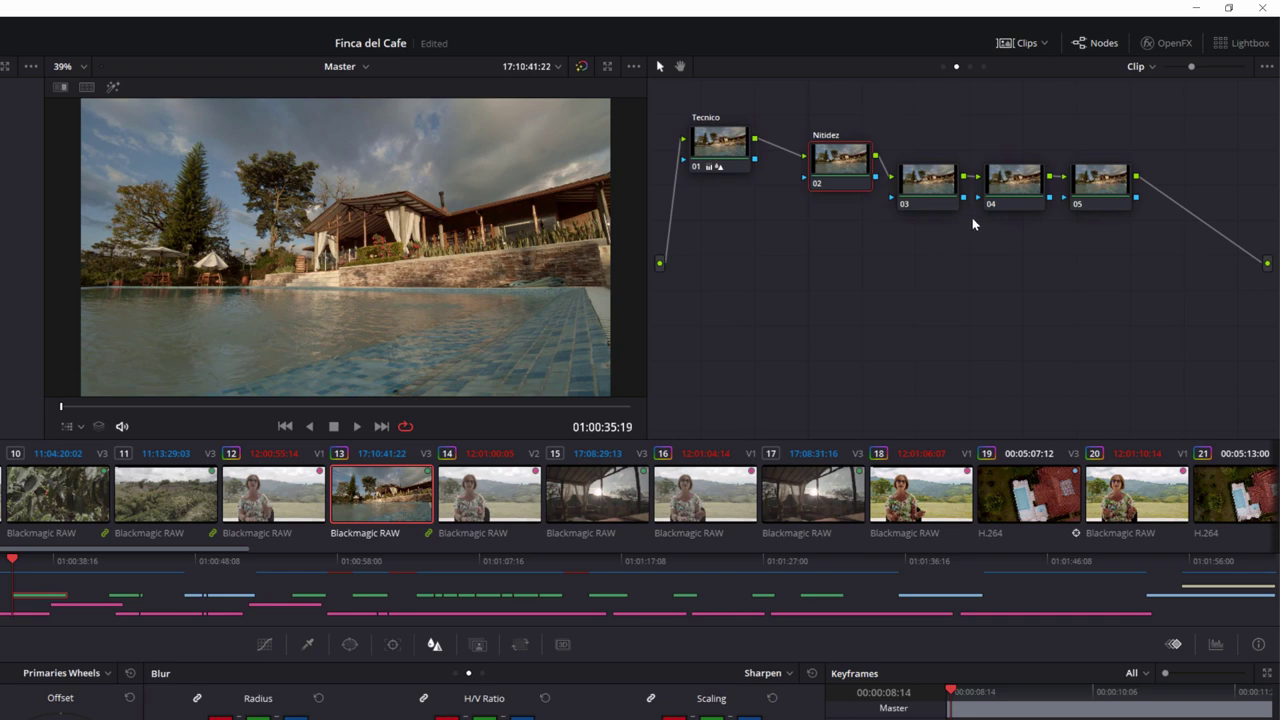
pyautogui.click(1097, 46)
pyautogui.click(1097, 46)
# - Open the OpenFX library and browse through its effects list
pyautogui.click(1169, 45)
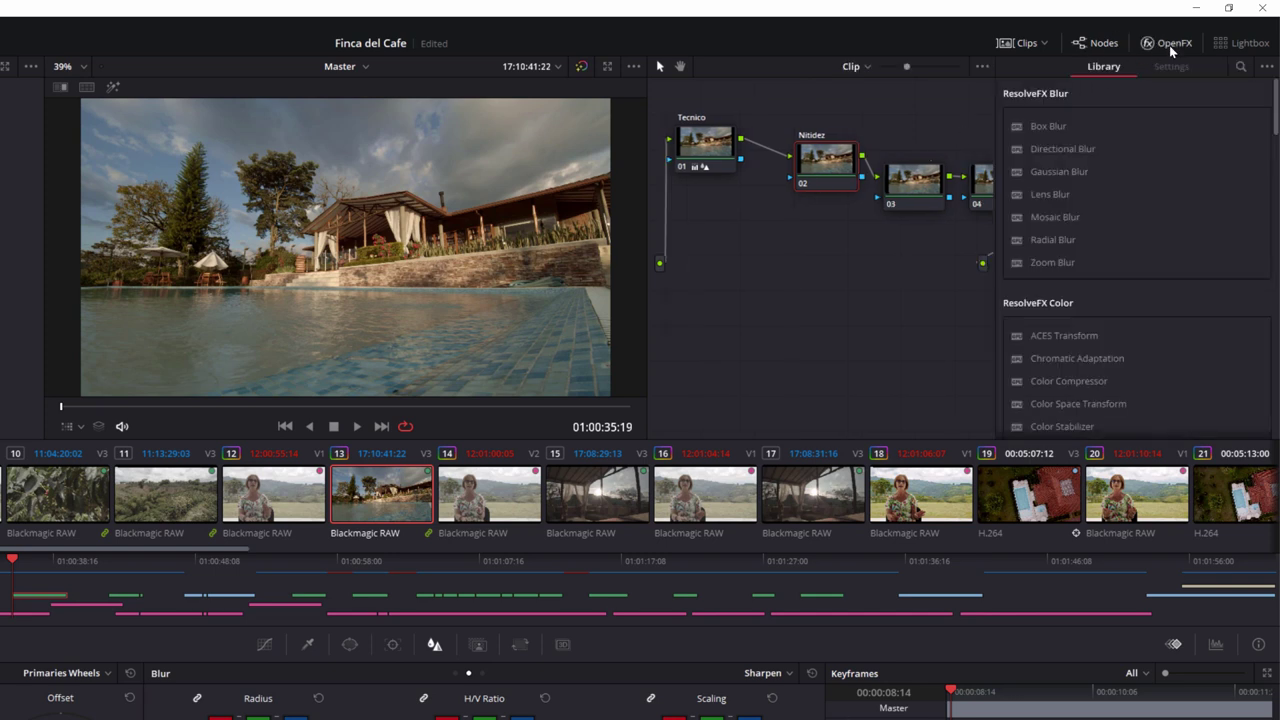
pyautogui.scroll(-2, 1159, 173)
pyautogui.scroll(-3, 1159, 173)
pyautogui.scroll(-3, 1159, 173)
pyautogui.scroll(-4, 1159, 173)
pyautogui.scroll(-3, 1159, 173)
pyautogui.scroll(-3, 1159, 173)
pyautogui.scroll(-2, 1159, 173)
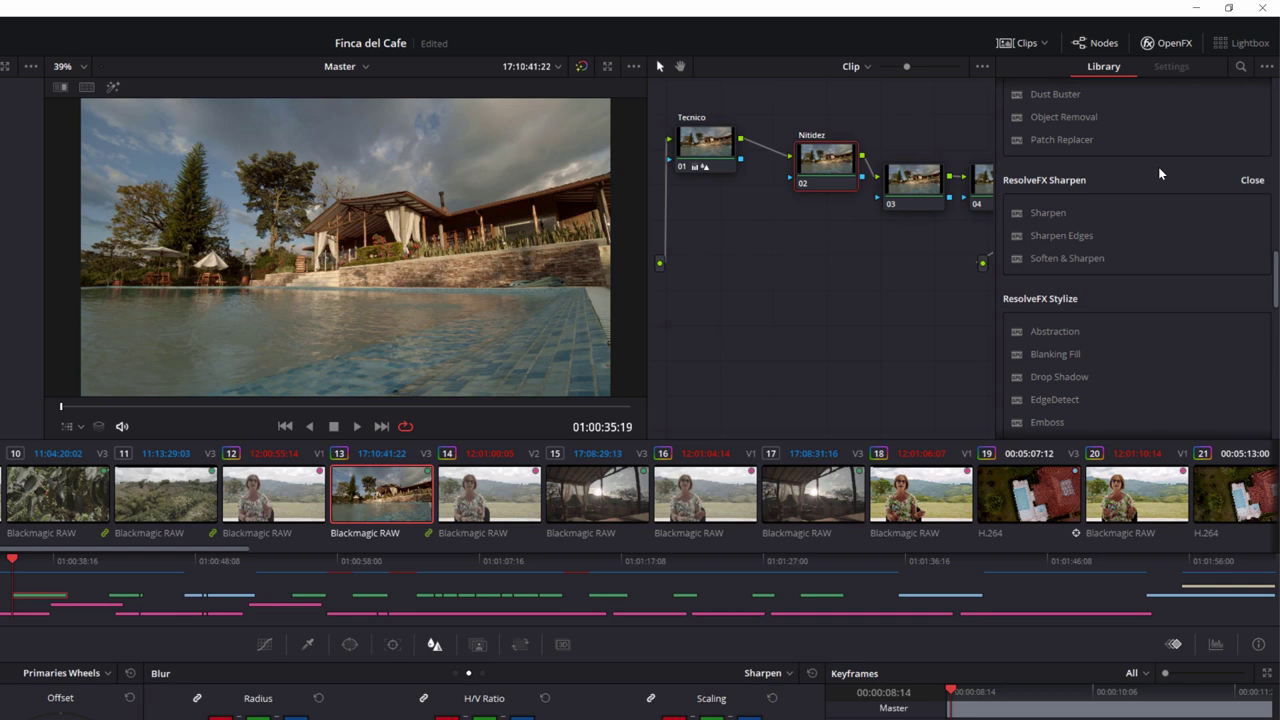
pyautogui.scroll(-3, 1159, 173)
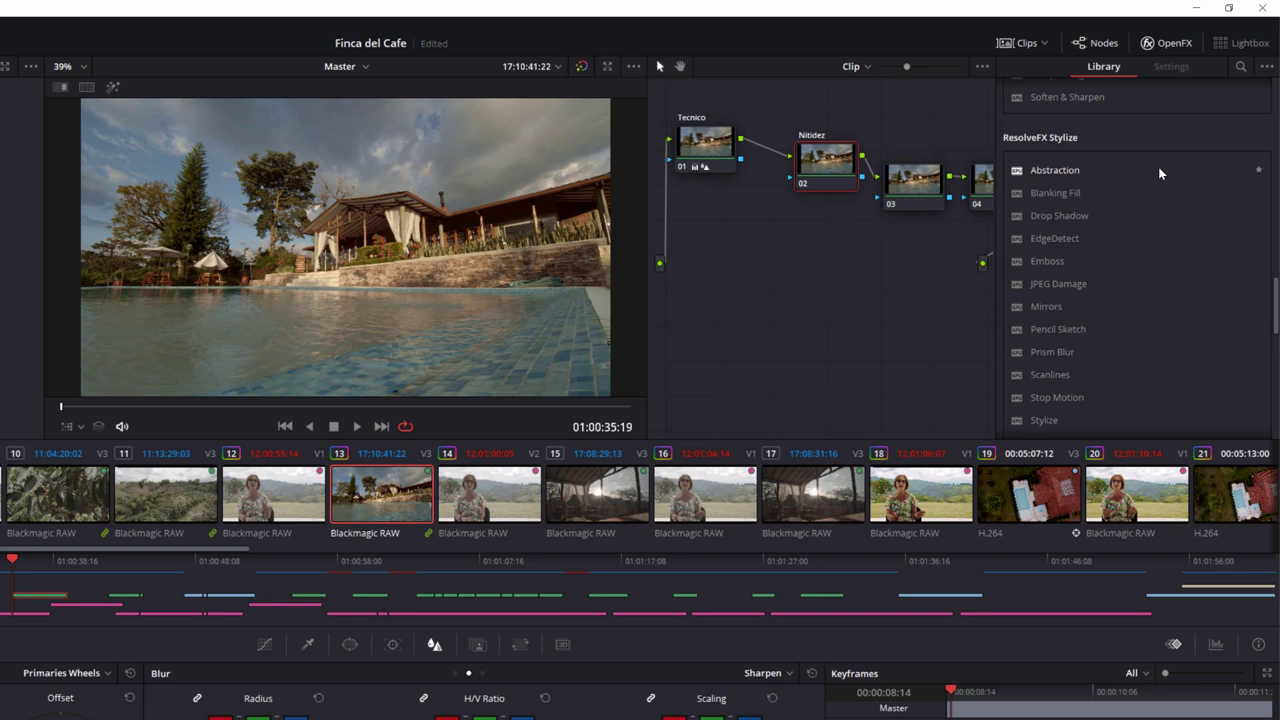
pyautogui.scroll(4, 1158, 172)
pyautogui.scroll(4, 1158, 172)
pyautogui.scroll(4, 1158, 172)
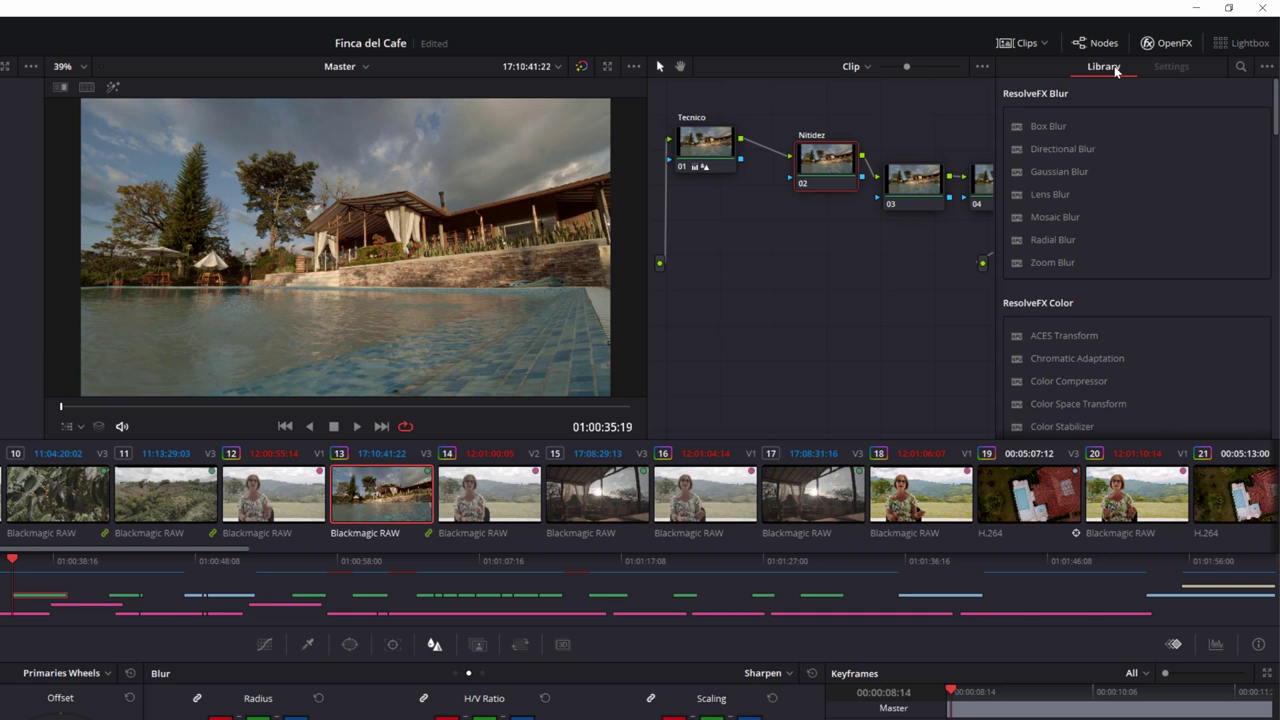
# - Save the project with Ctrl+S and close then reopen the effects library
pyautogui.hotkey('ctrl', 's')
pyautogui.click(1170, 45)
pyautogui.click(1168, 44)
pyautogui.click(1166, 44)
pyautogui.click(1166, 44)
# - Bring up the effects search field and apply Gaussian Blur to node 03
pyautogui.scroll(-3, 1143, 130)
pyautogui.scroll(3, 1143, 130)
pyautogui.click(1238, 68)
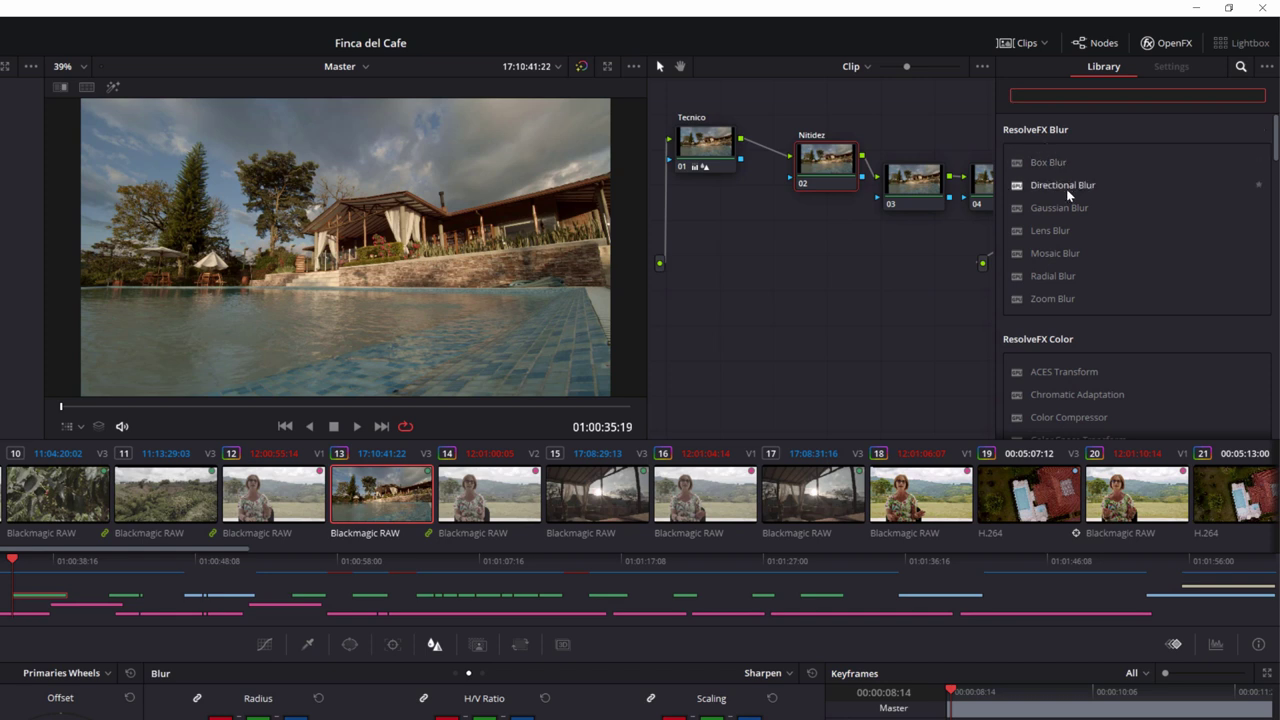
pyautogui.moveTo(1050, 210); pyautogui.dragTo(905, 188)
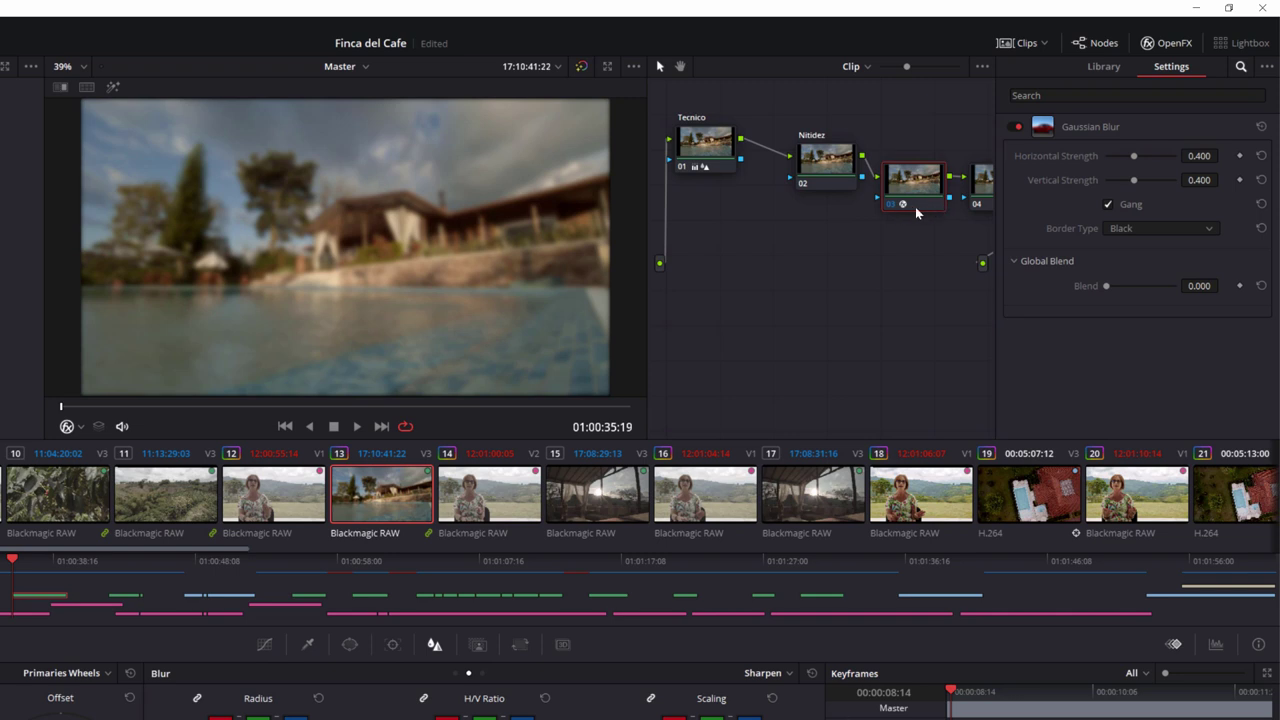
# - Ungang the Gaussian Blur strengths, setting Horizontal 0.357 and Vertical 0.245
pyautogui.moveTo(1133, 156)
pyautogui.mouseDown()
pyautogui.moveTo(1120, 156)
pyautogui.moveTo(1146, 154)
pyautogui.moveTo(1123, 155)
pyautogui.mouseUp()
pyautogui.click(1108, 204)
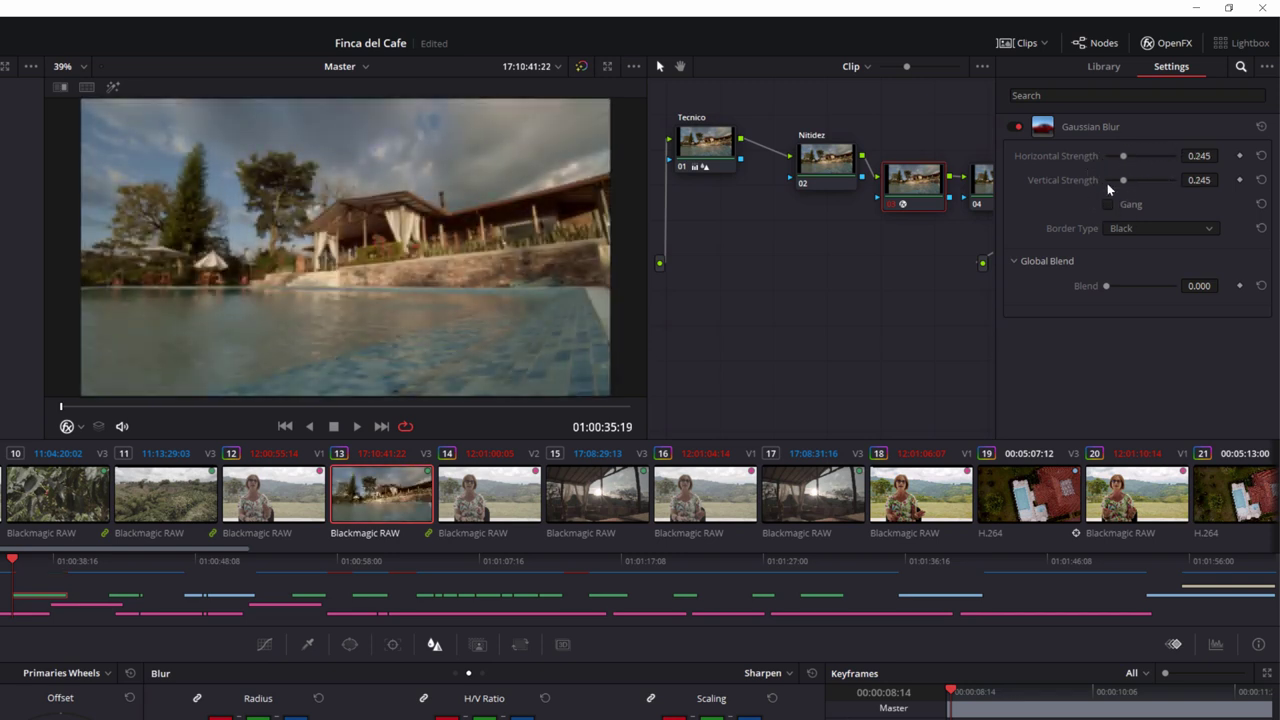
pyautogui.moveTo(1120, 157)
pyautogui.mouseDown()
pyautogui.moveTo(1143, 157)
pyautogui.moveTo(1131, 158)
pyautogui.mouseUp()
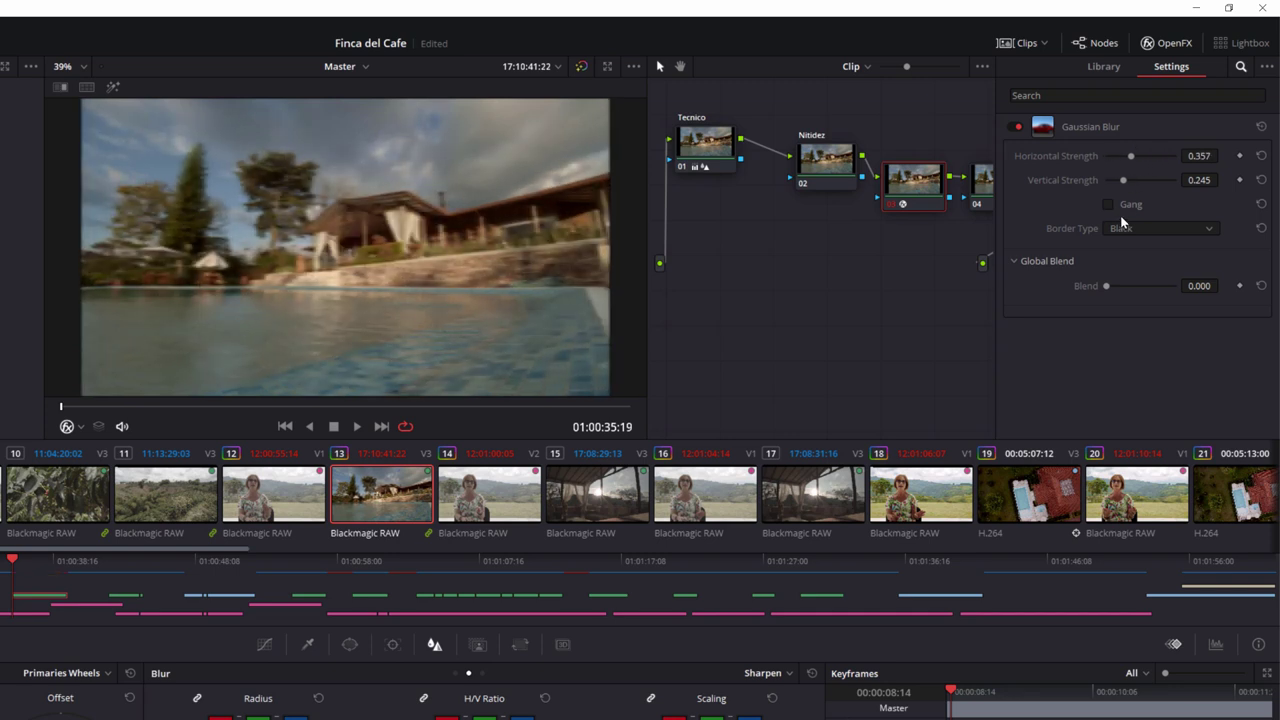
# - Compare the blur on and off, leave it switched off, and close the effects library
pyautogui.click(1017, 127)
pyautogui.click(1017, 127)
pyautogui.click(1017, 127)
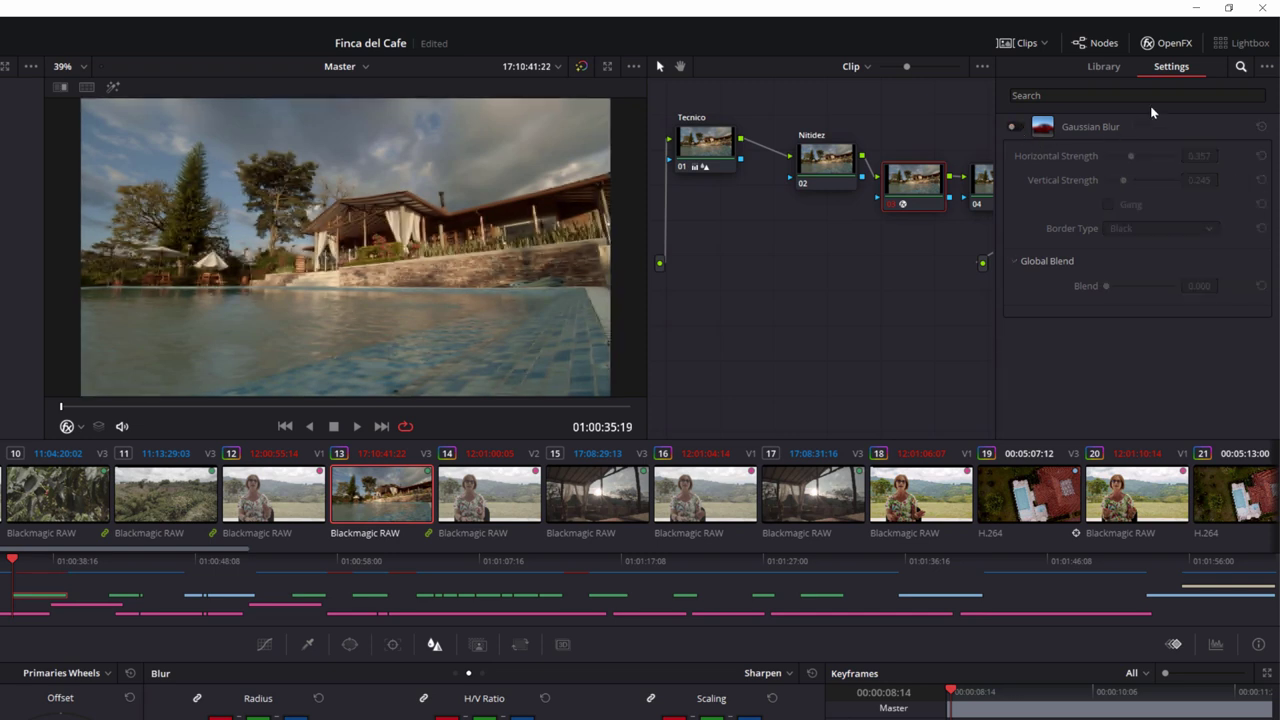
pyautogui.click(1114, 70)
pyautogui.click(1165, 43)
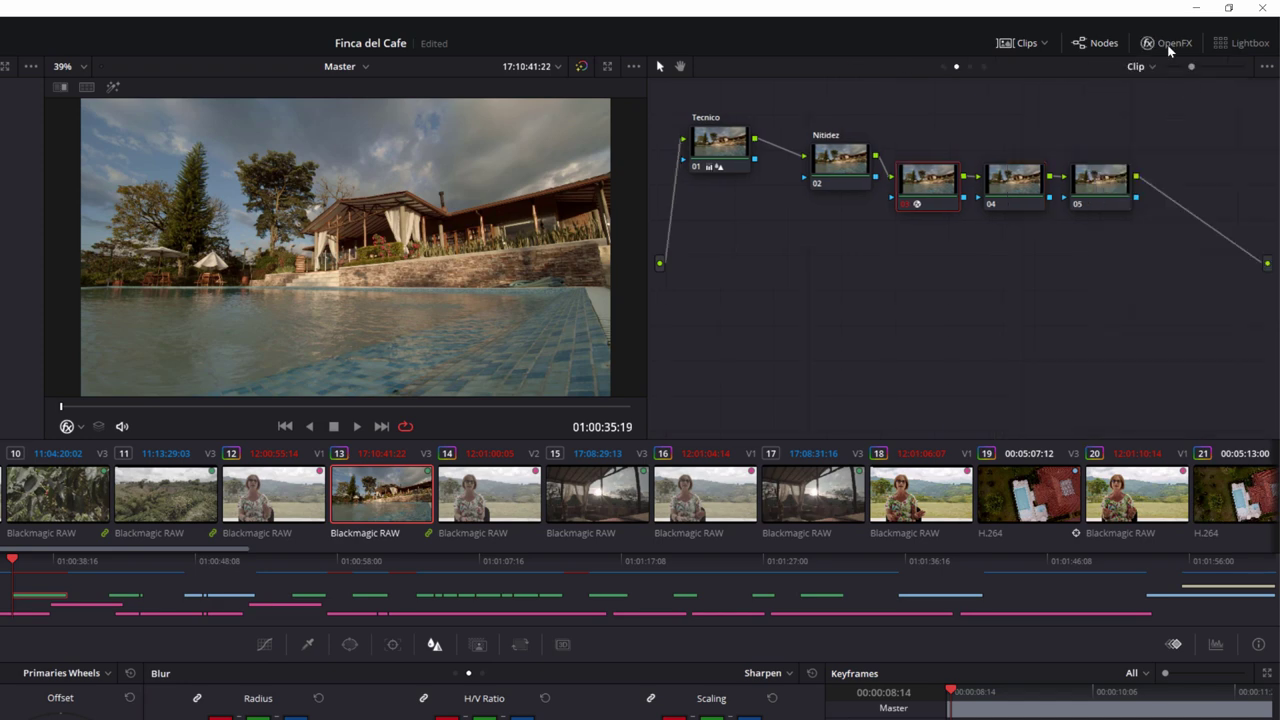
# - Review all clips in the full-screen Lightbox grid, then return to the Color page
pyautogui.click(1241, 46)
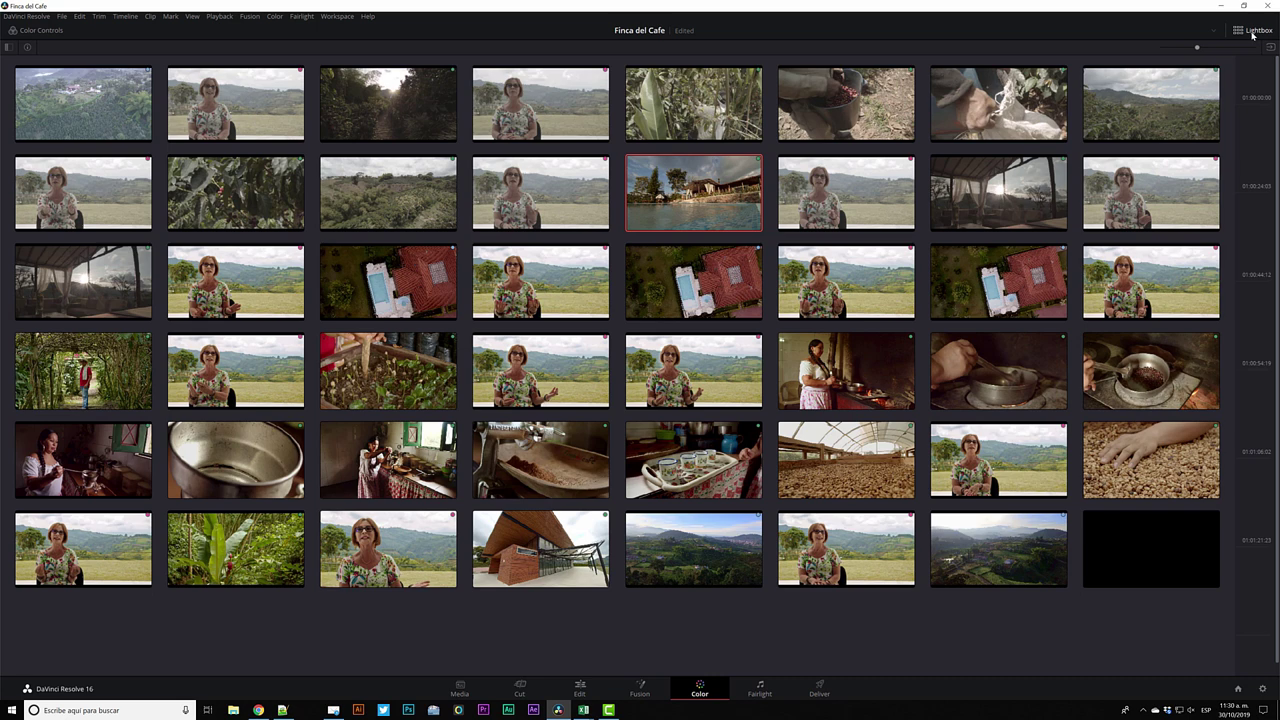
pyautogui.click(1252, 32)
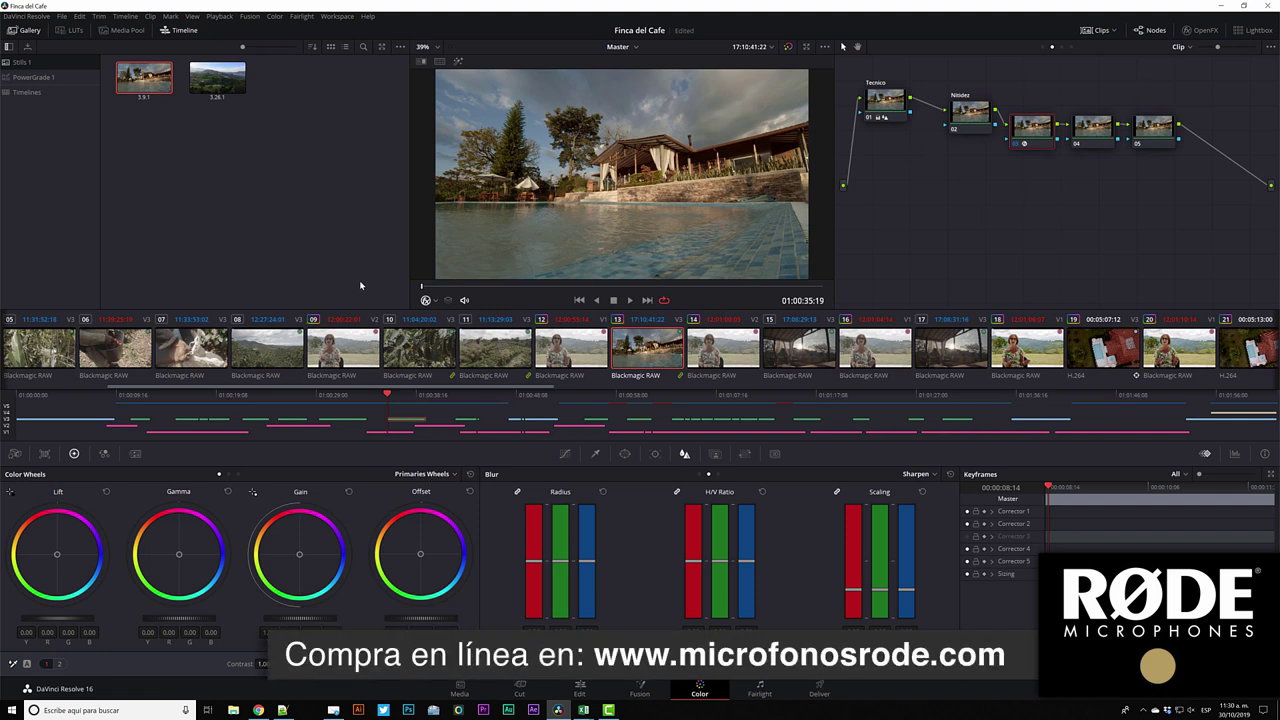
# - Scroll the clip strip, select the woman's interview clip, and show its Camera Raw settings
pyautogui.moveTo(265, 389)
pyautogui.mouseDown()
pyautogui.moveTo(144, 393)
pyautogui.moveTo(566, 378)
pyautogui.moveTo(978, 393)
pyautogui.moveTo(146, 400)
pyautogui.mouseUp()
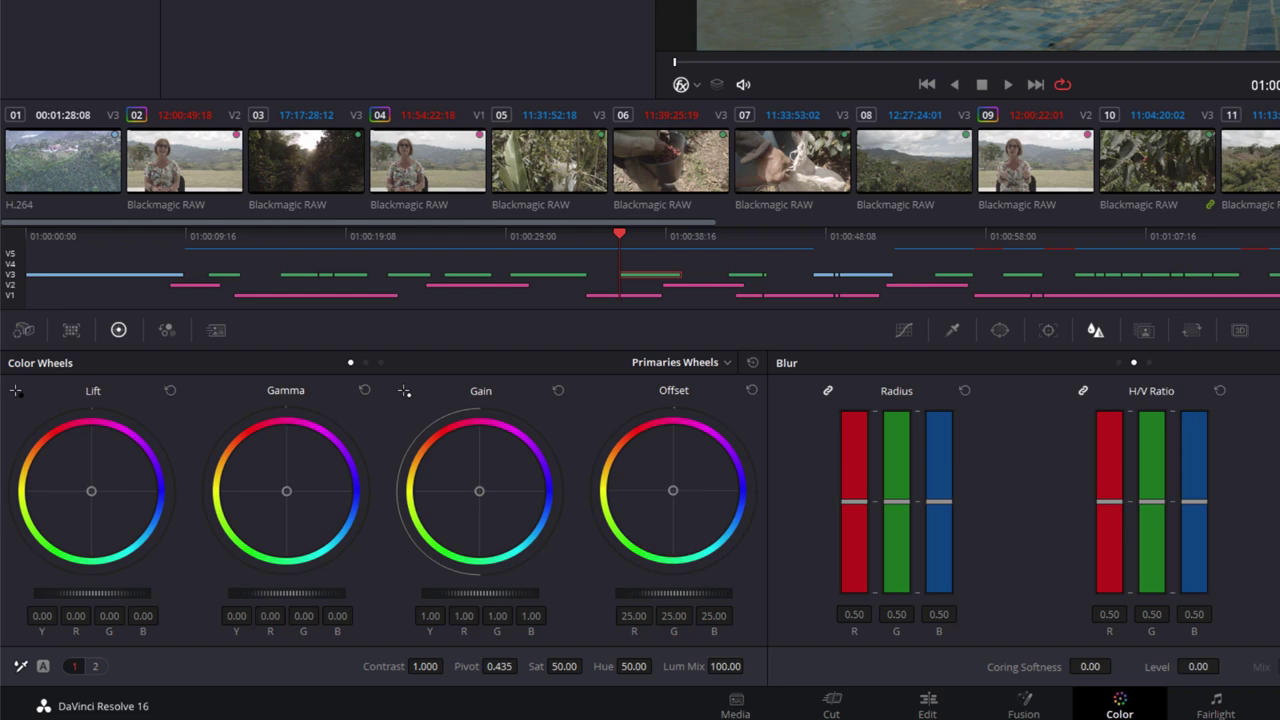
pyautogui.press('Up')
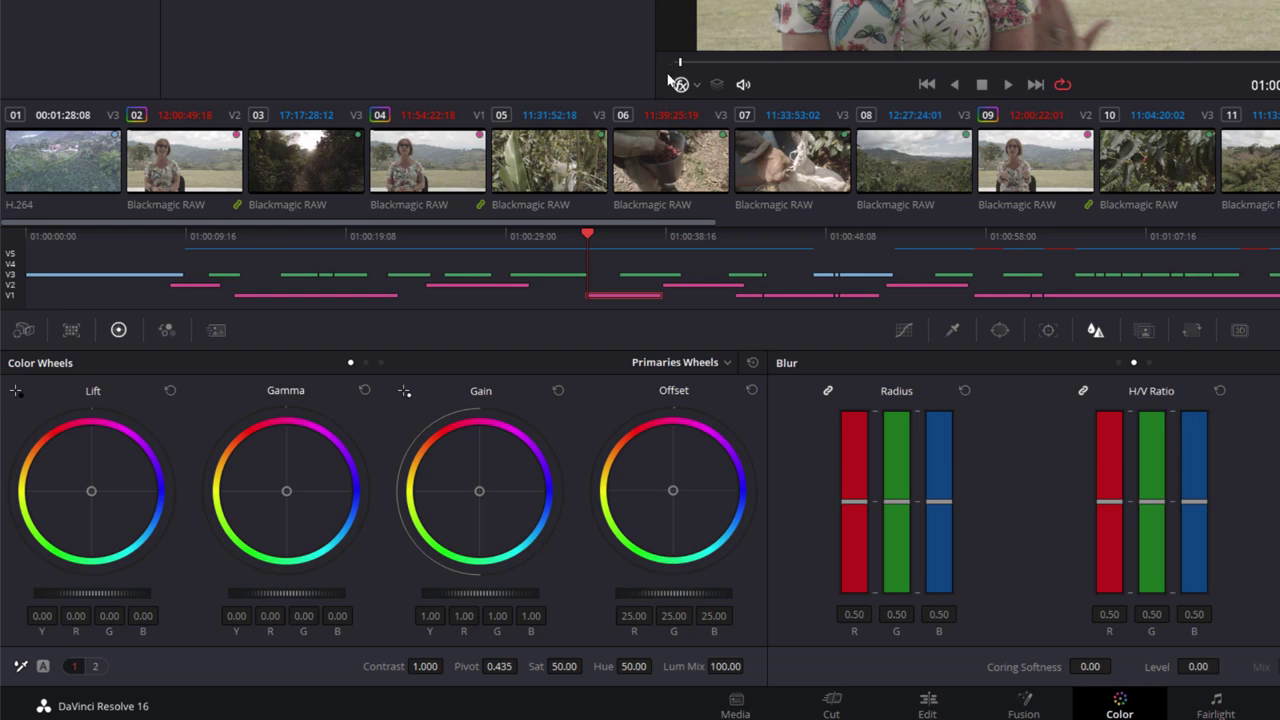
pyautogui.click(24, 331)
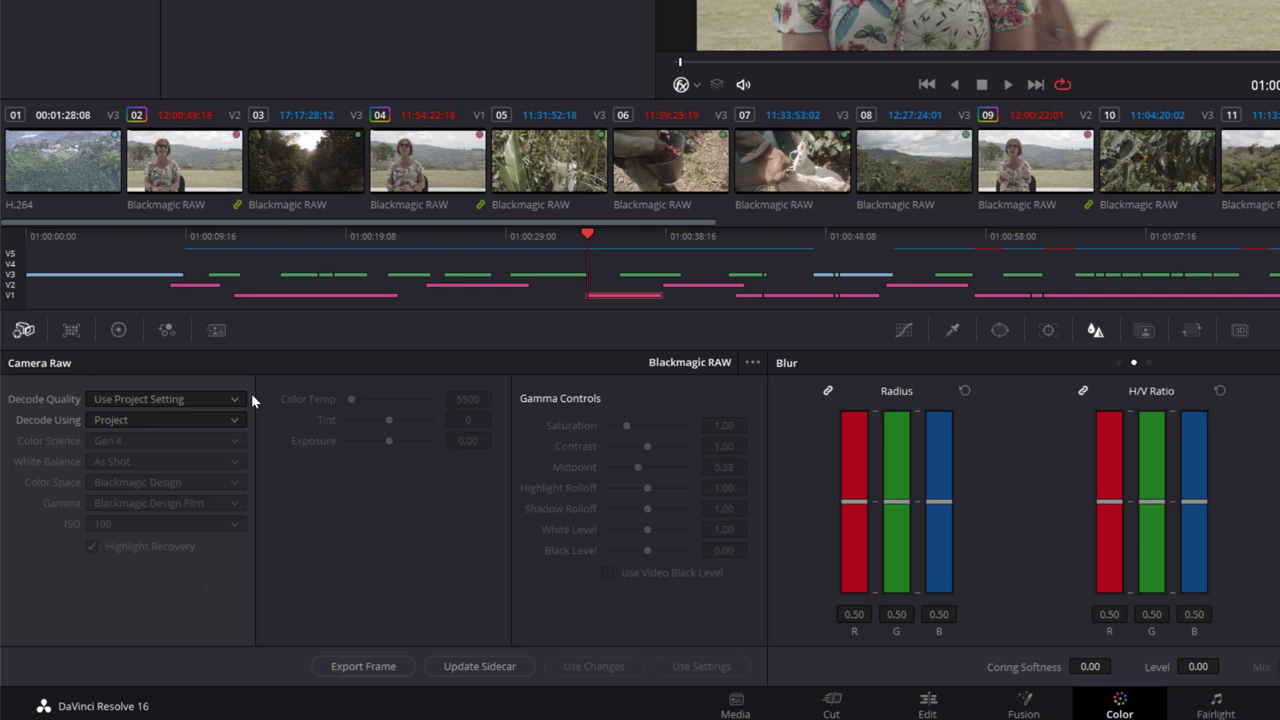
# - Set the RAW Decode Quality to Full Res. and Decode Using to Clip
pyautogui.click(127, 408)
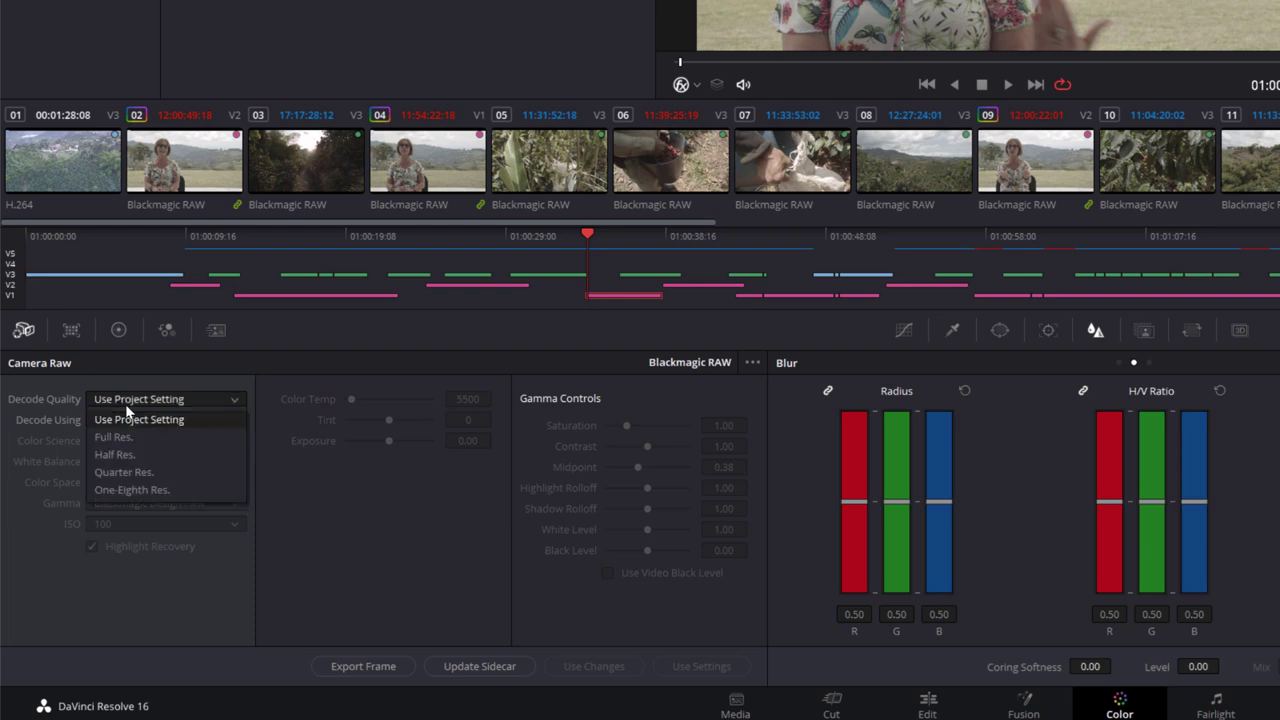
pyautogui.click(114, 436)
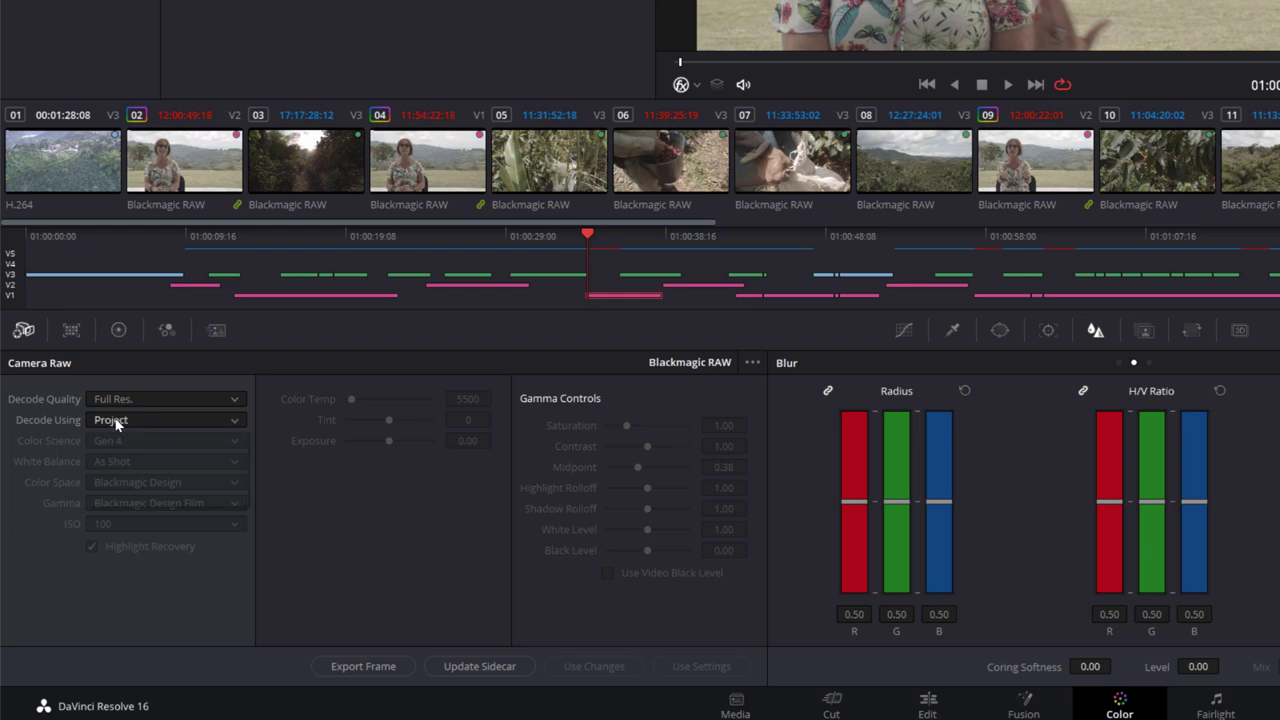
pyautogui.click(117, 424)
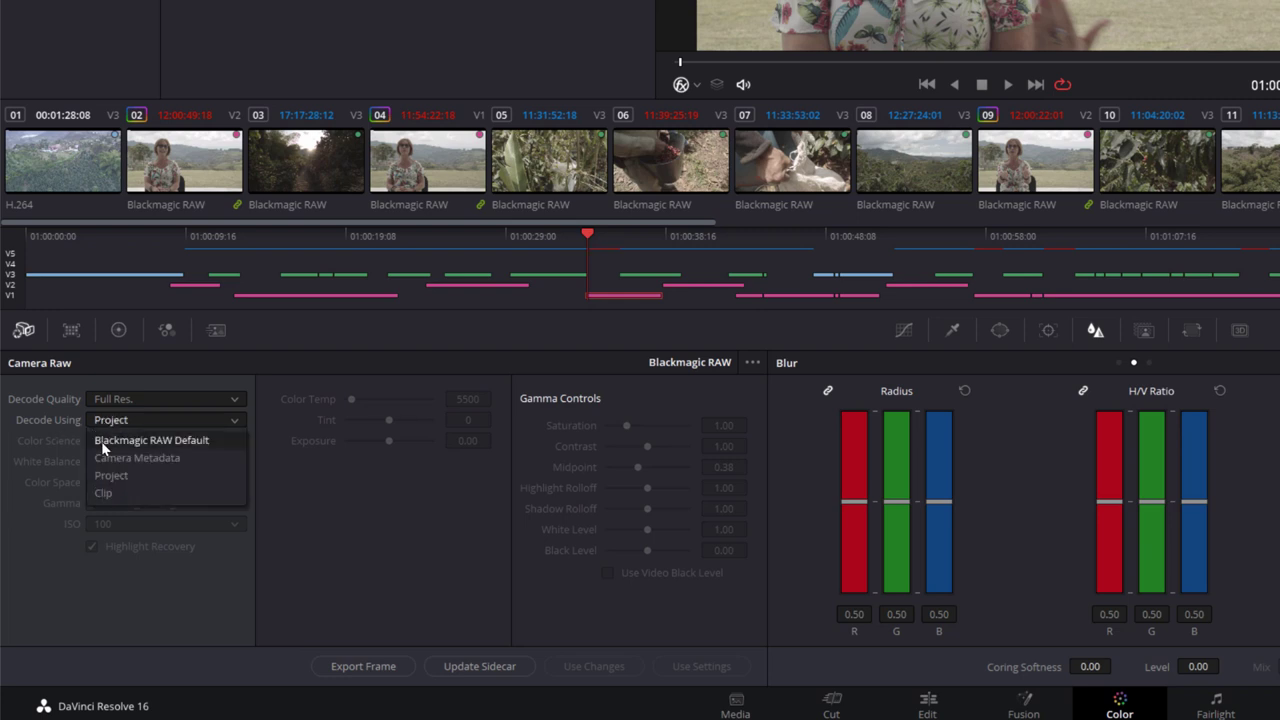
pyautogui.click(102, 493)
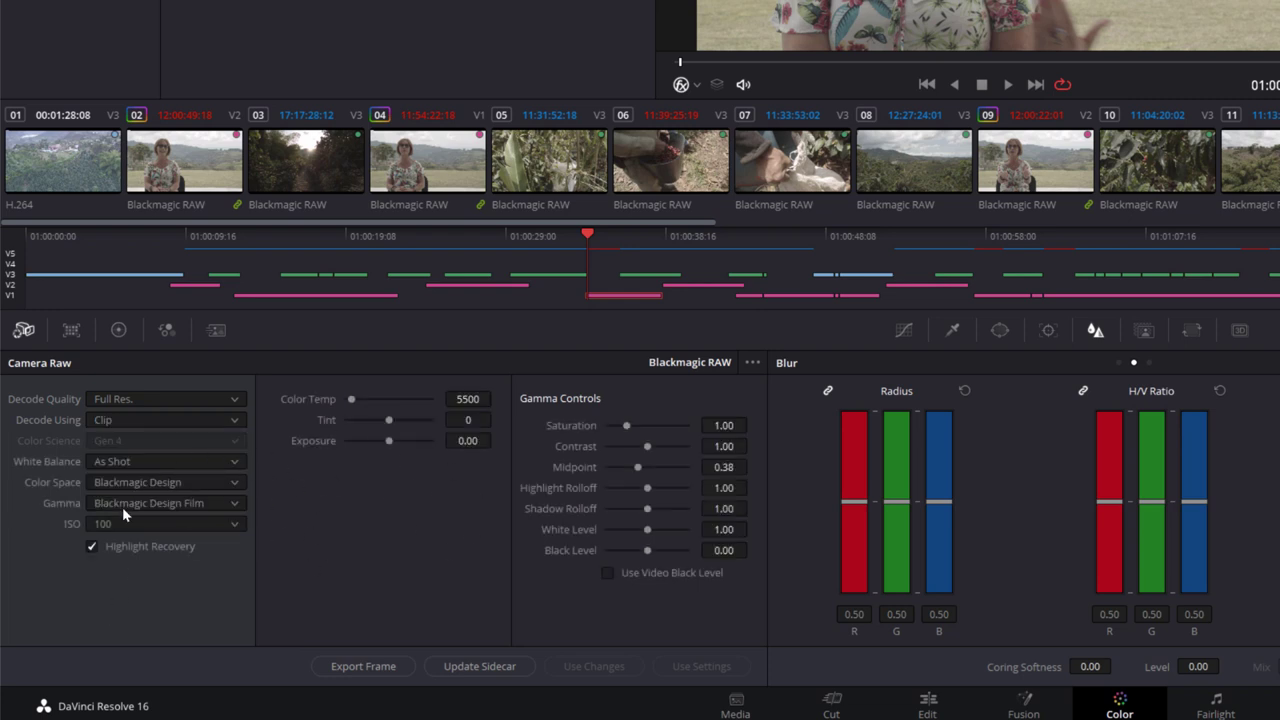
# - Inspect the white balance, colour space, gamma and ISO lists, leaving them unchanged at ISO 100
pyautogui.click(113, 465)
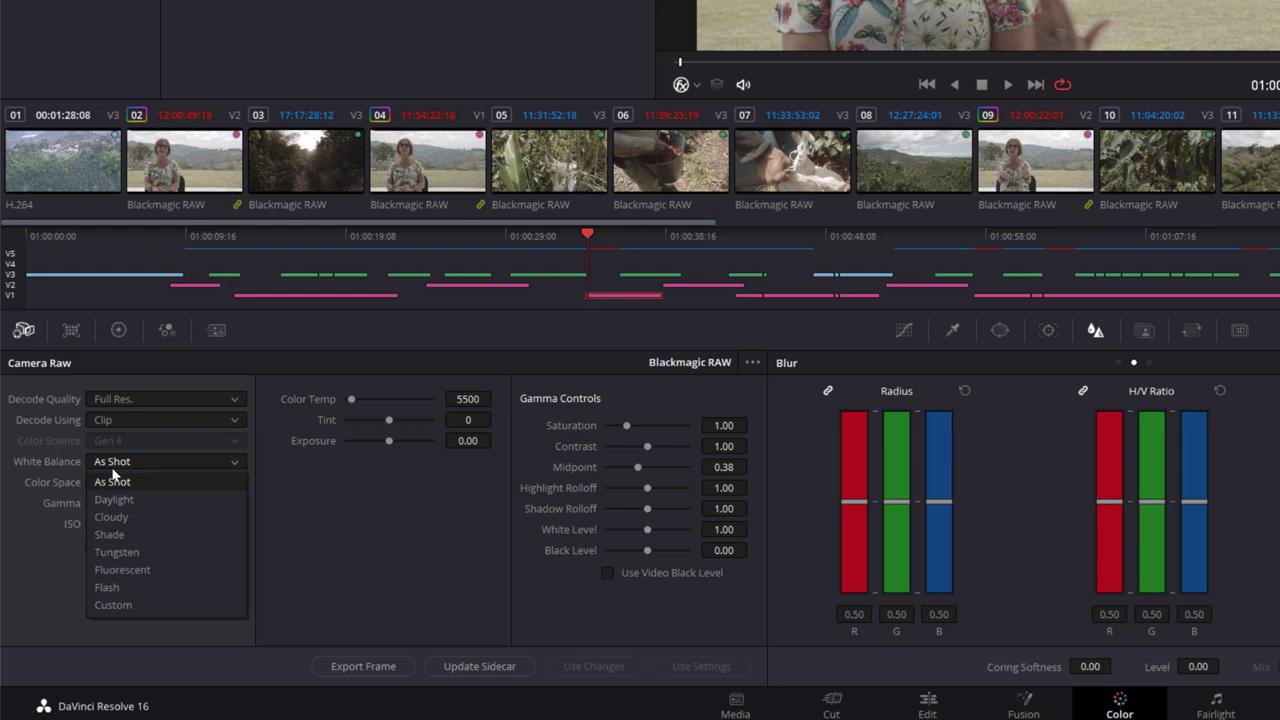
pyautogui.click(20, 593)
pyautogui.click(188, 484)
pyautogui.click(25, 555)
pyautogui.click(225, 506)
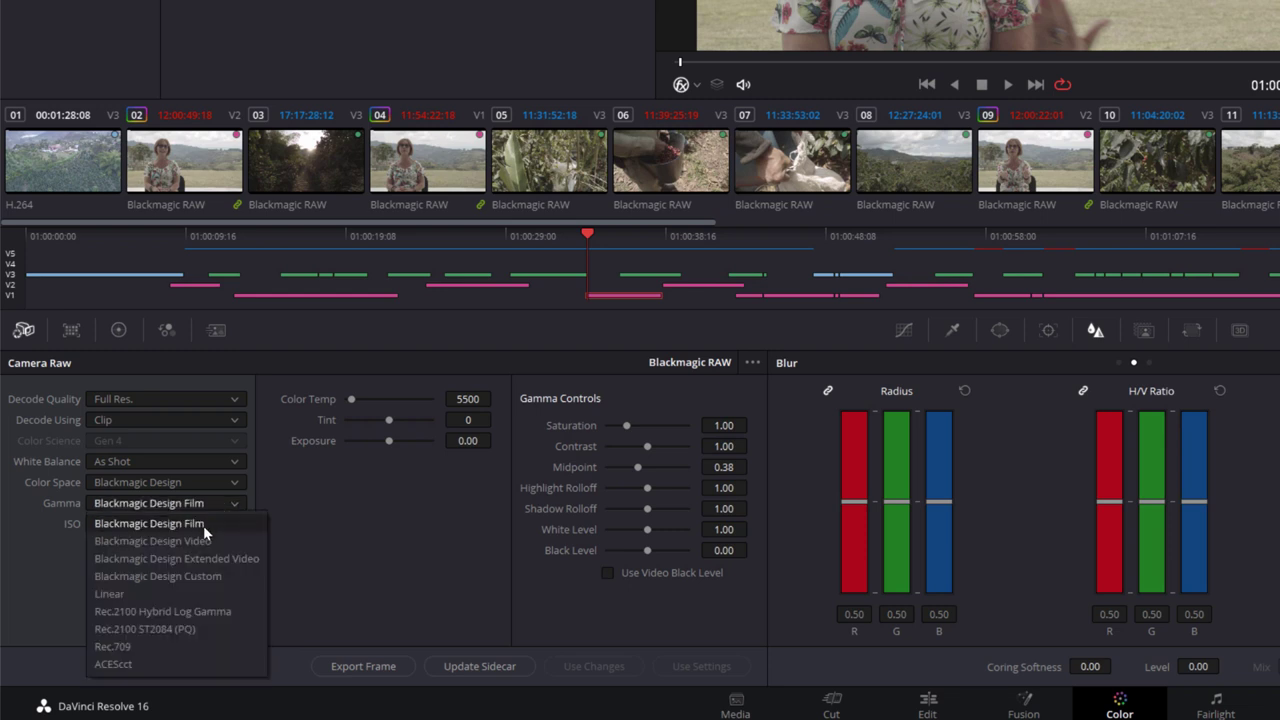
pyautogui.click(31, 551)
pyautogui.click(150, 526)
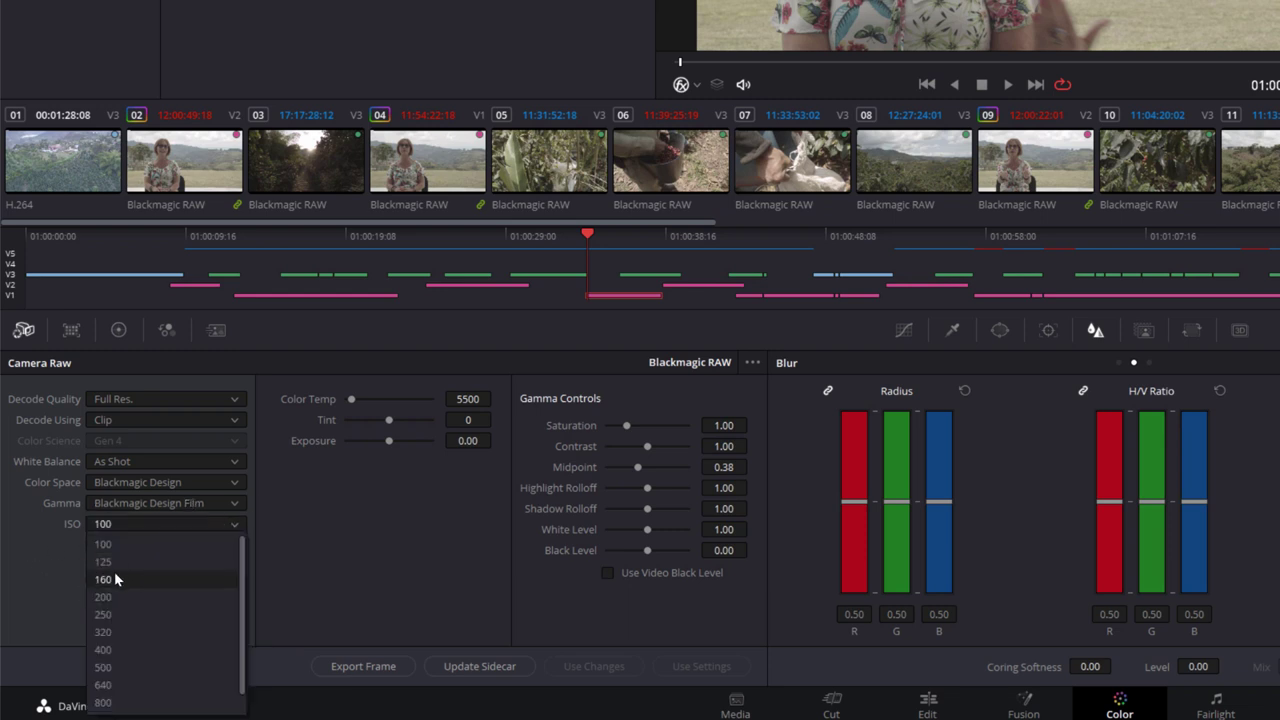
pyautogui.click(26, 603)
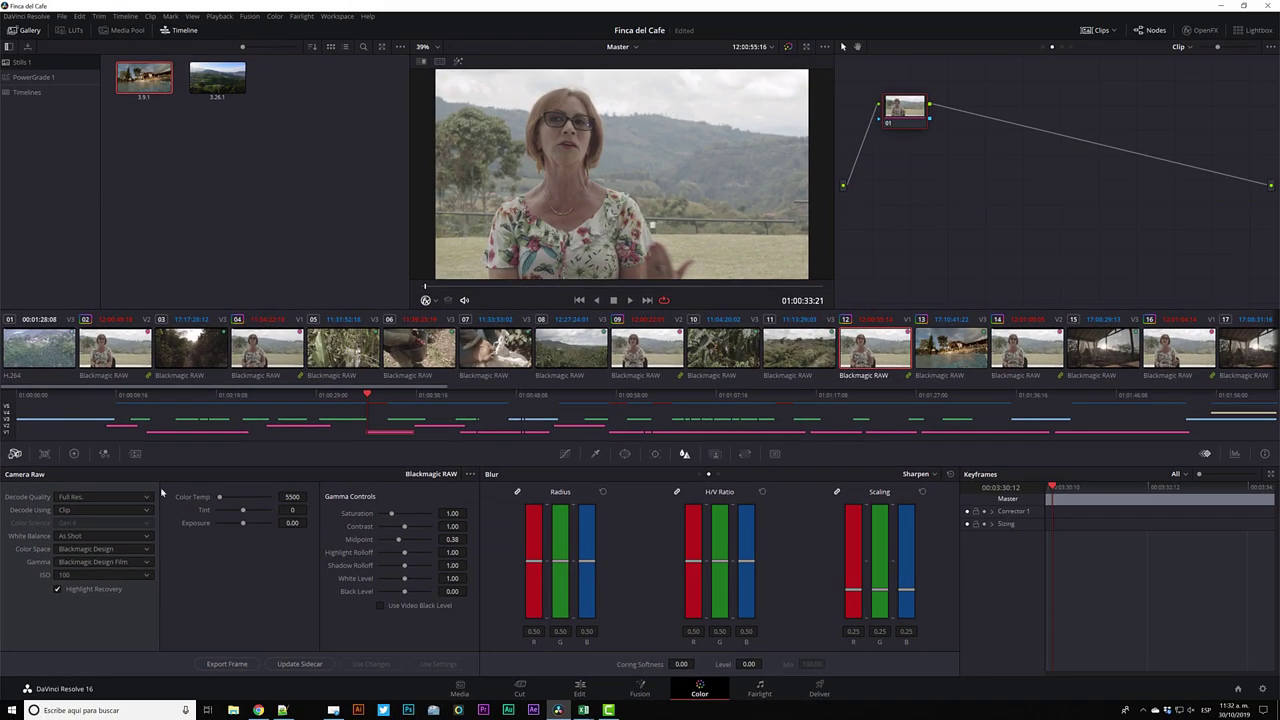
# - Toggle Highlight Recovery off and back on to compare the sky
pyautogui.click(57, 590)
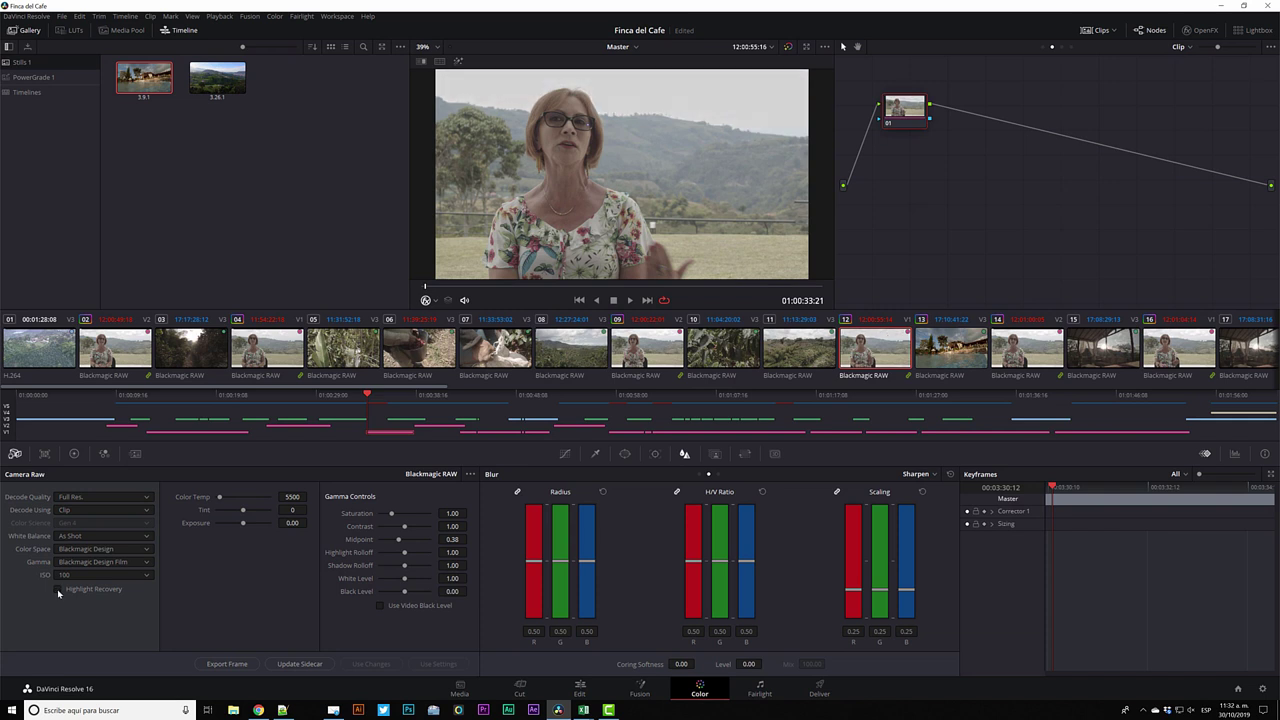
pyautogui.click(57, 589)
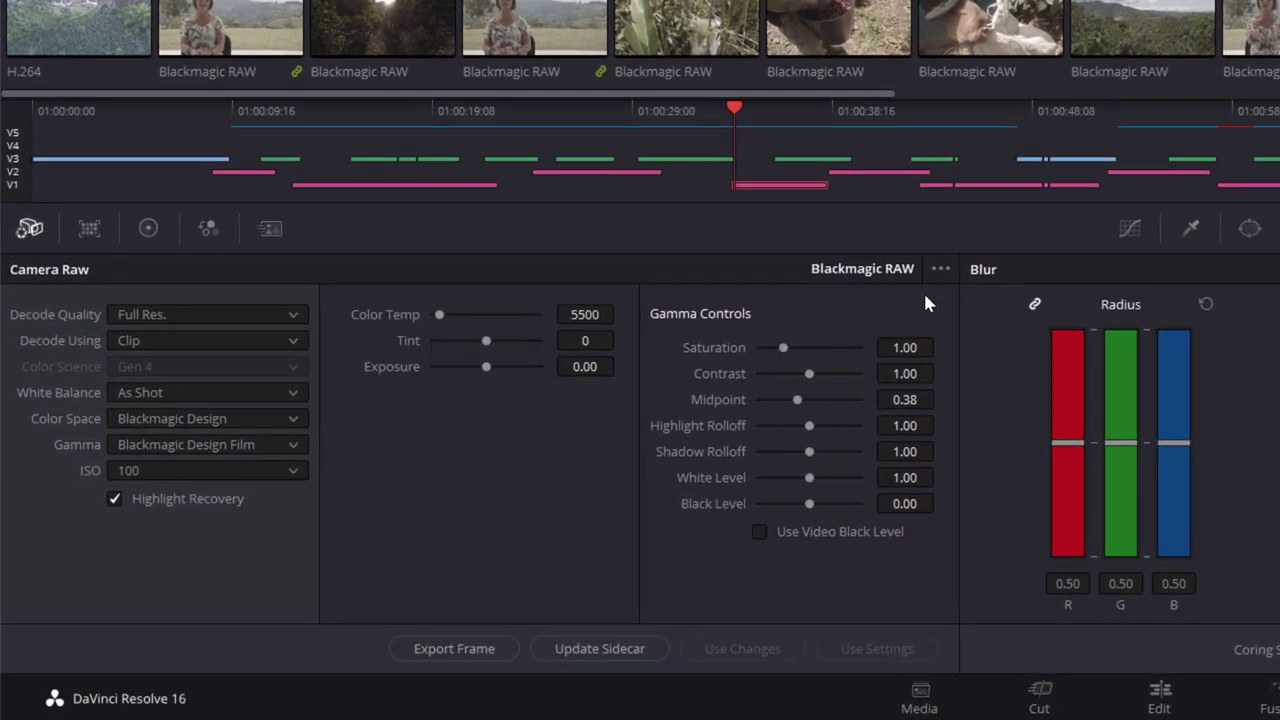
pyautogui.click(940, 270)
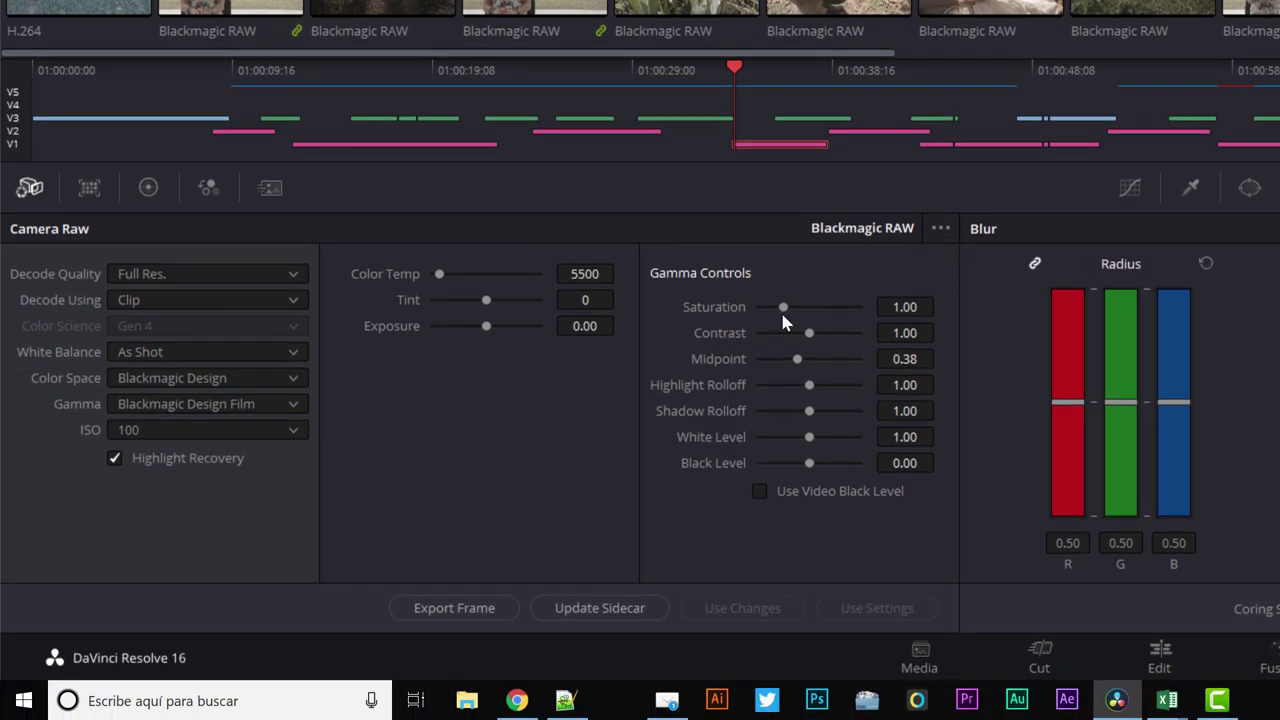
# - Raise RAW Saturation, Contrast and Highlight Rolloff, then reset the RAW settings to defaults
pyautogui.moveTo(780, 309)
pyautogui.mouseDown()
pyautogui.moveTo(864, 304)
pyautogui.moveTo(861, 333)
pyautogui.mouseUp()
pyautogui.moveTo(809, 385); pyautogui.dragTo(857, 385)
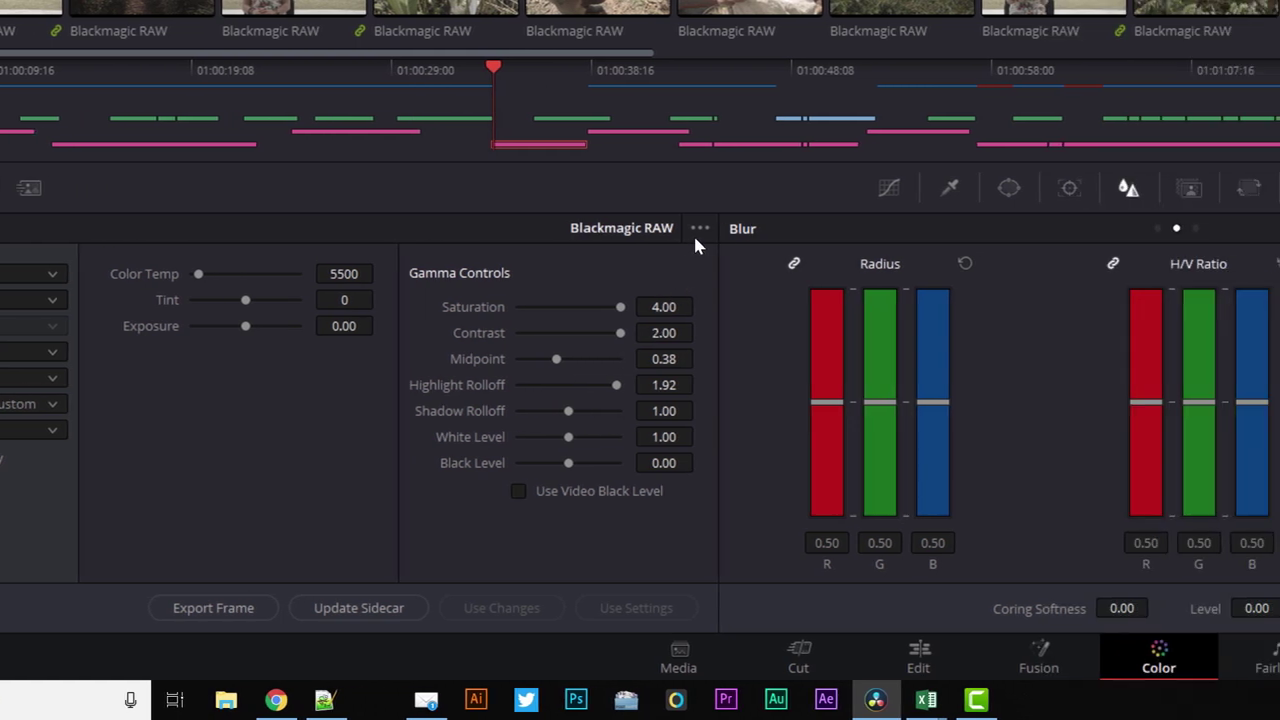
pyautogui.click(698, 232)
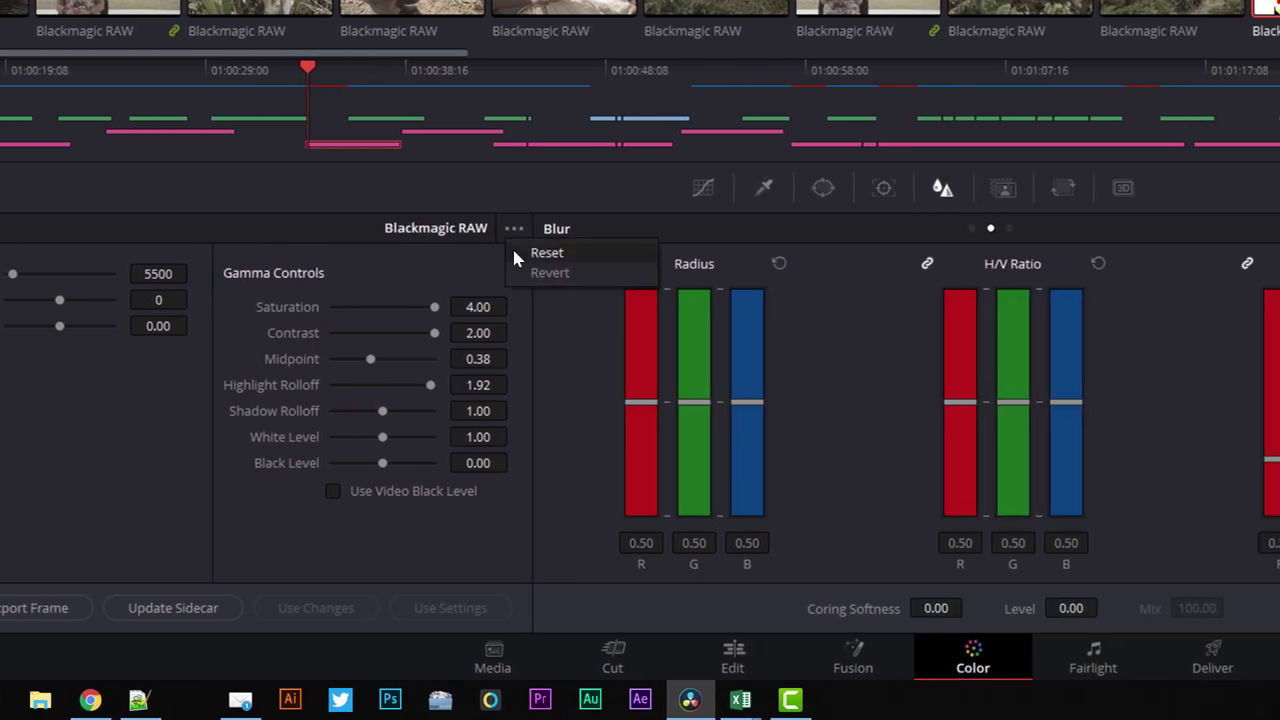
pyautogui.click(518, 250)
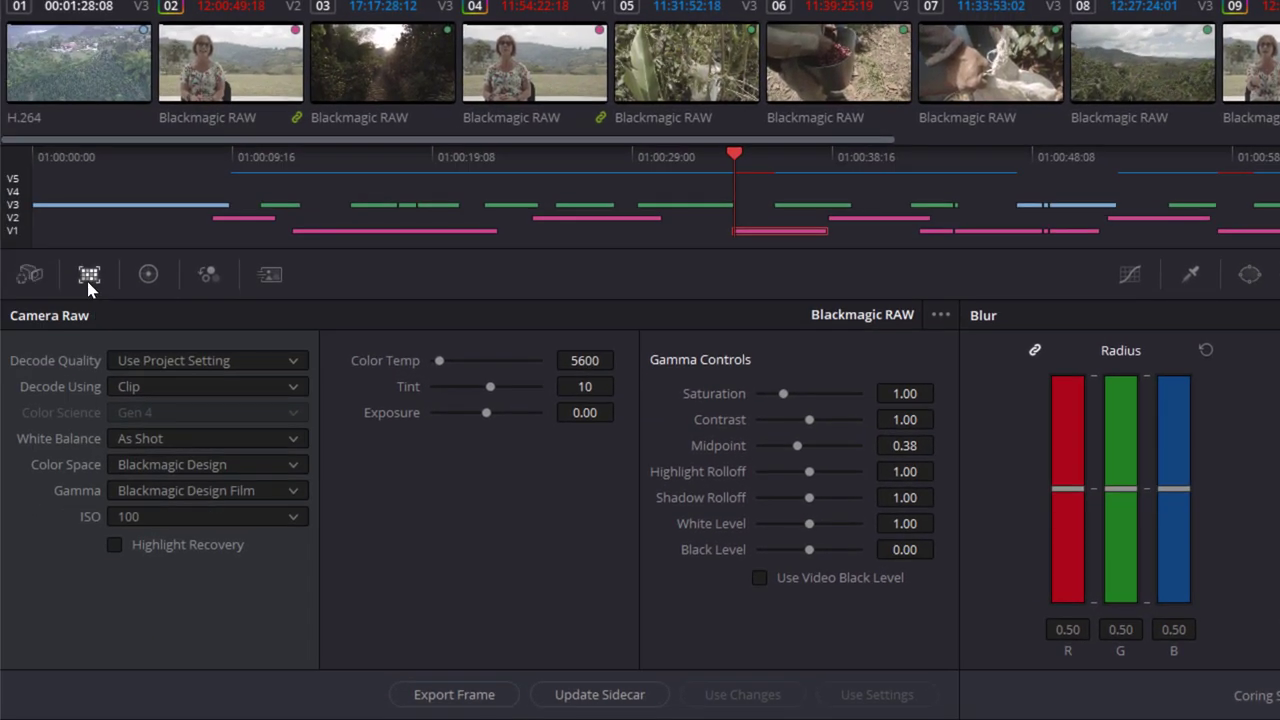
pyautogui.click(88, 280)
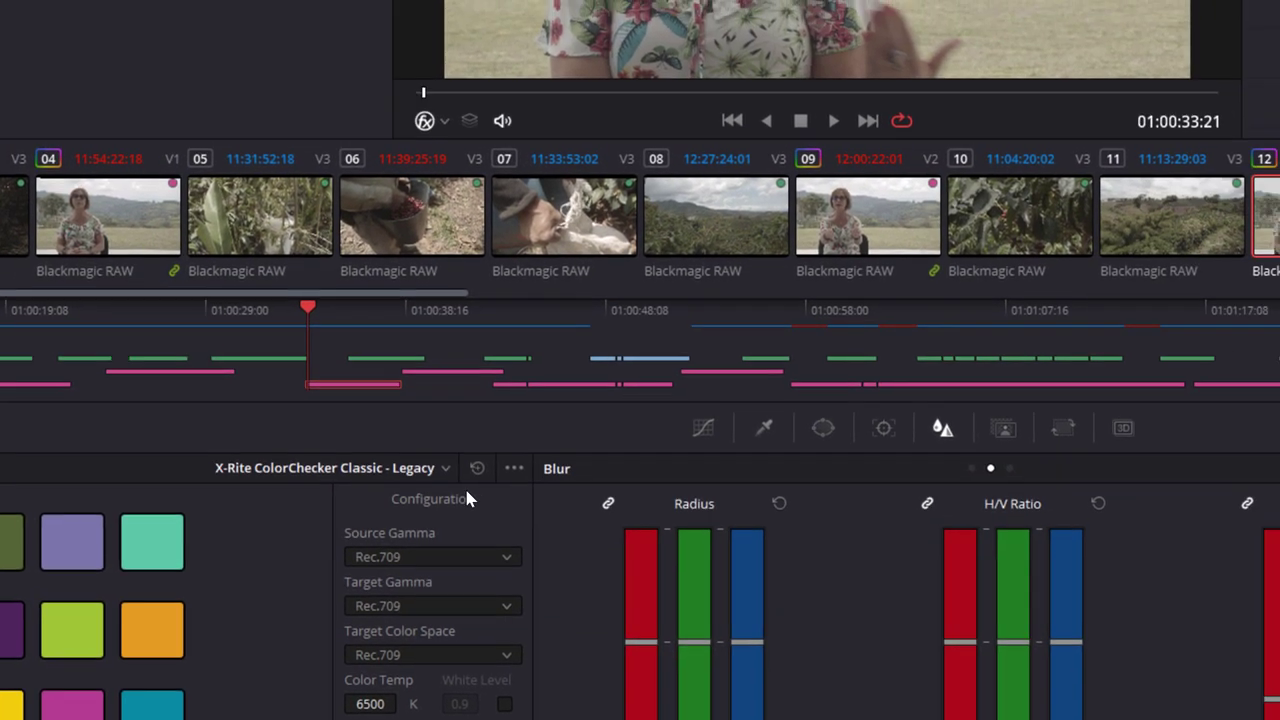
# - Choose the X-Rite ColorChecker Video chart and show the Color Chart overlay in the viewer
pyautogui.click(446, 469)
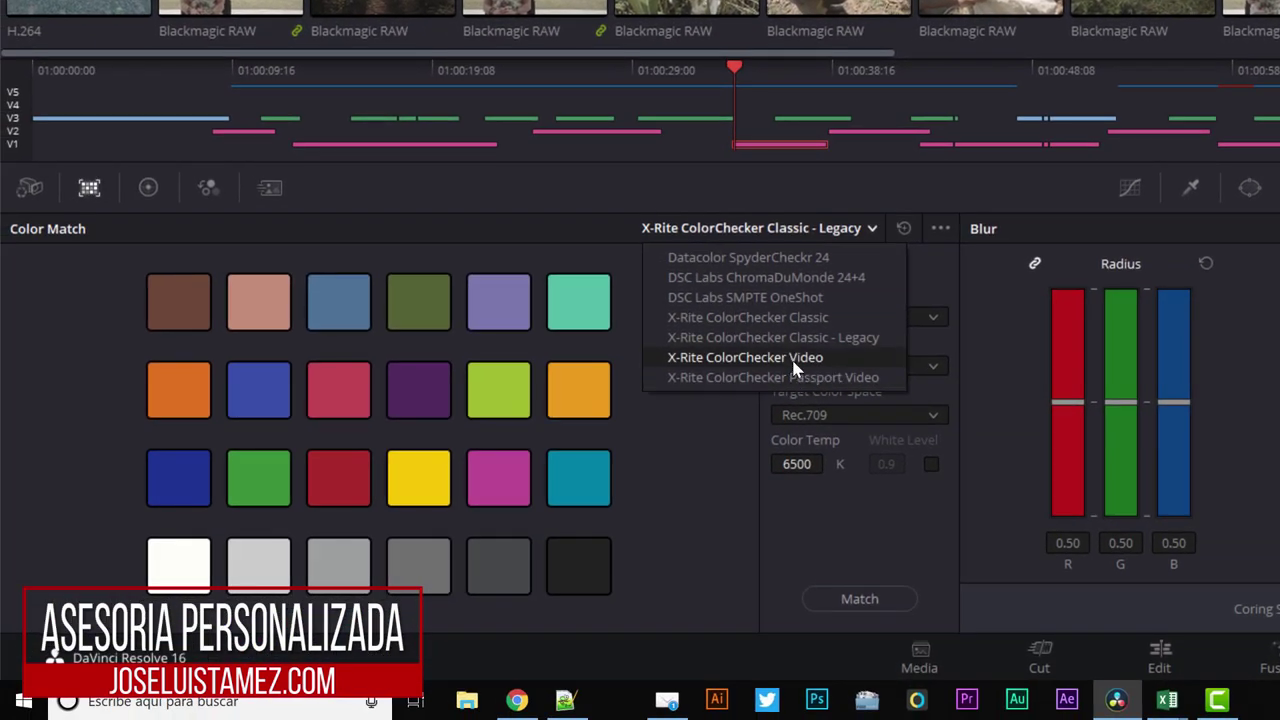
pyautogui.click(793, 360)
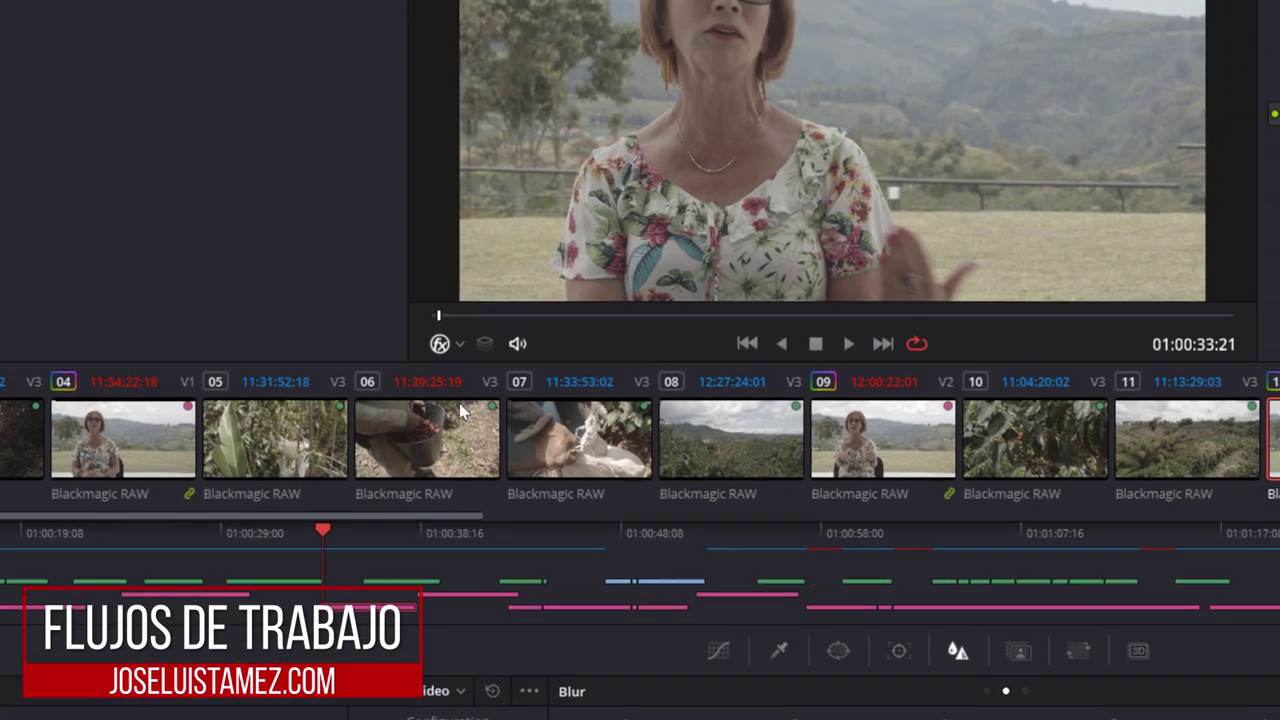
pyautogui.click(456, 344)
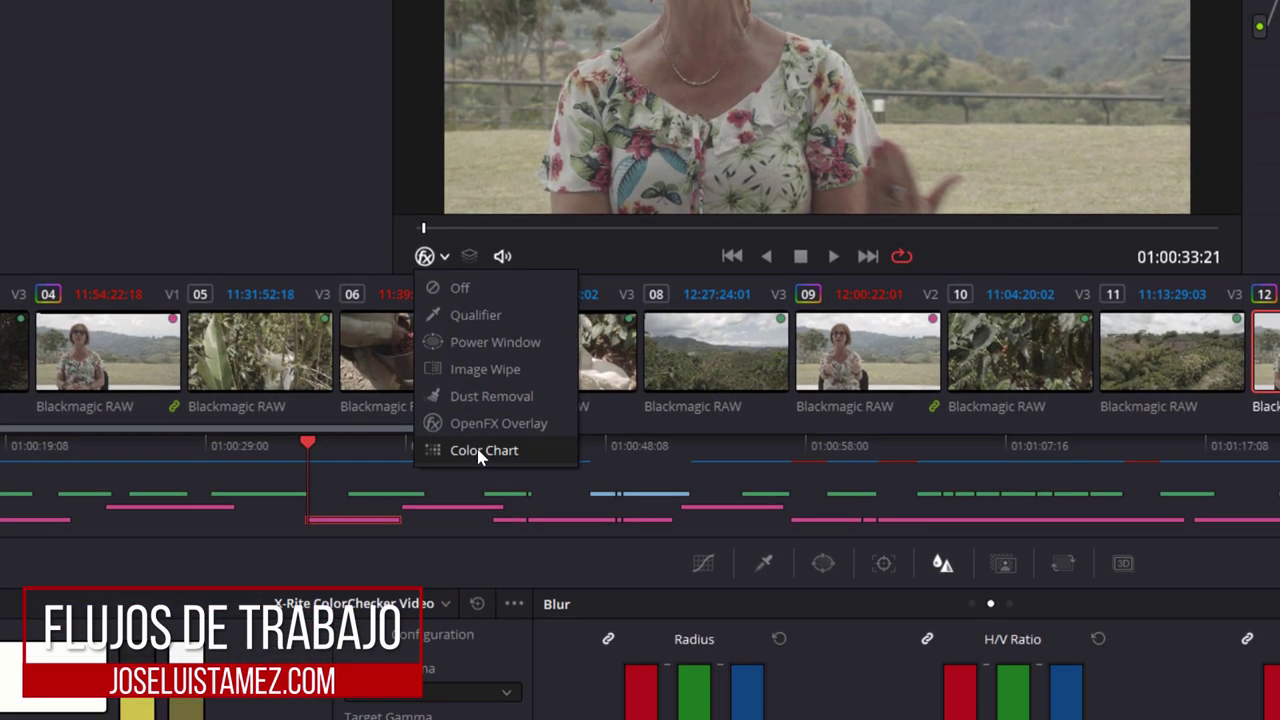
pyautogui.click(479, 451)
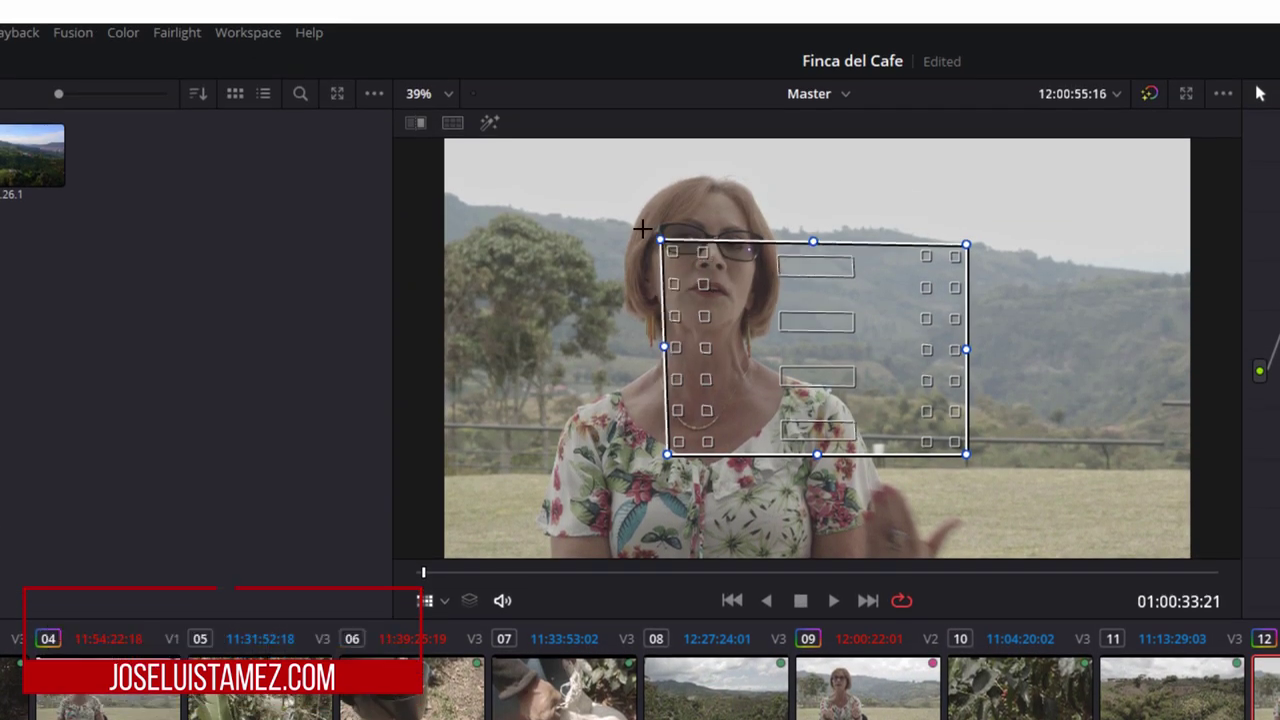
# - Drag the chart overlay's four corners to reshape it over the woman in the viewer
pyautogui.moveTo(660, 241); pyautogui.dragTo(621, 221)
pyautogui.moveTo(666, 456); pyautogui.dragTo(605, 503)
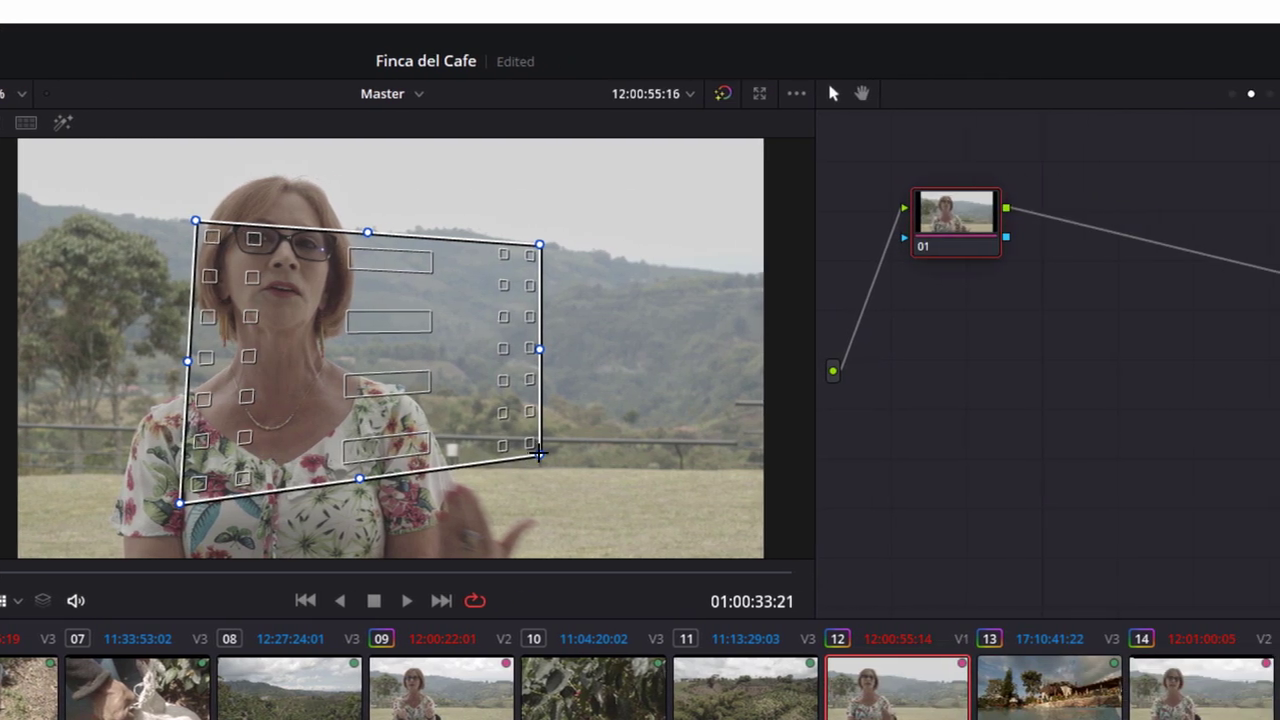
pyautogui.moveTo(538, 455); pyautogui.dragTo(619, 524)
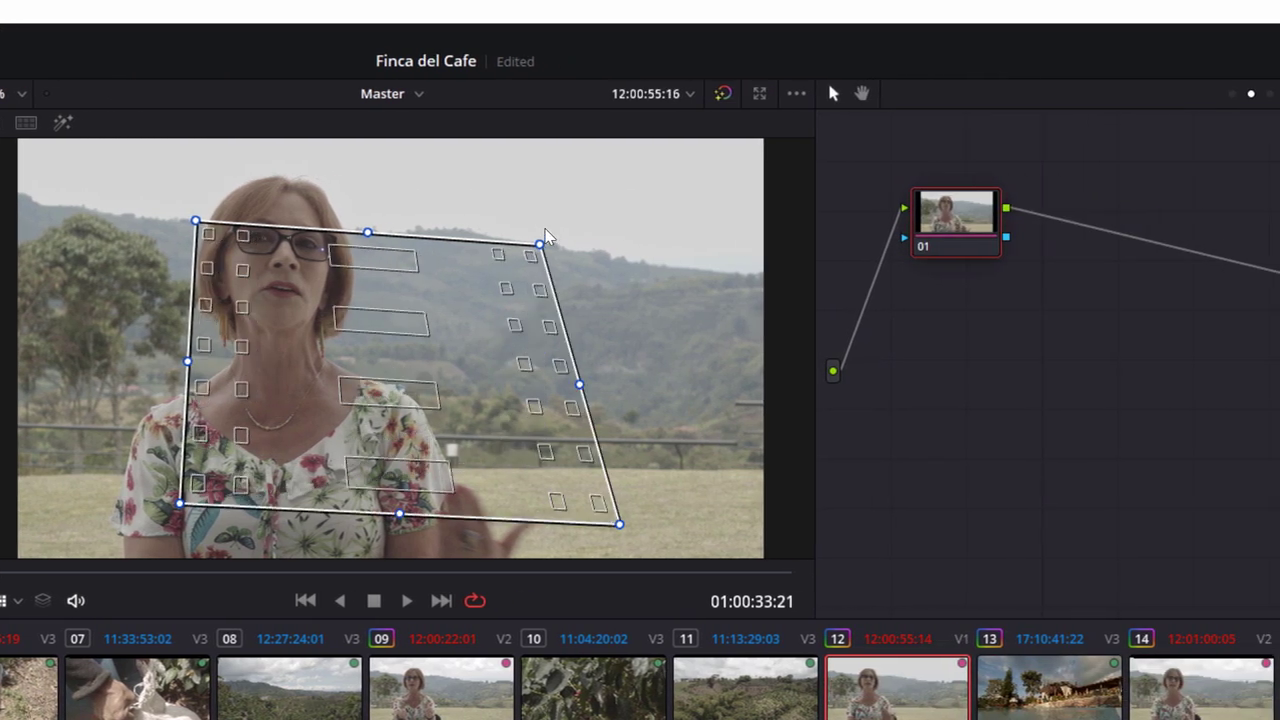
pyautogui.moveTo(540, 243); pyautogui.dragTo(571, 217)
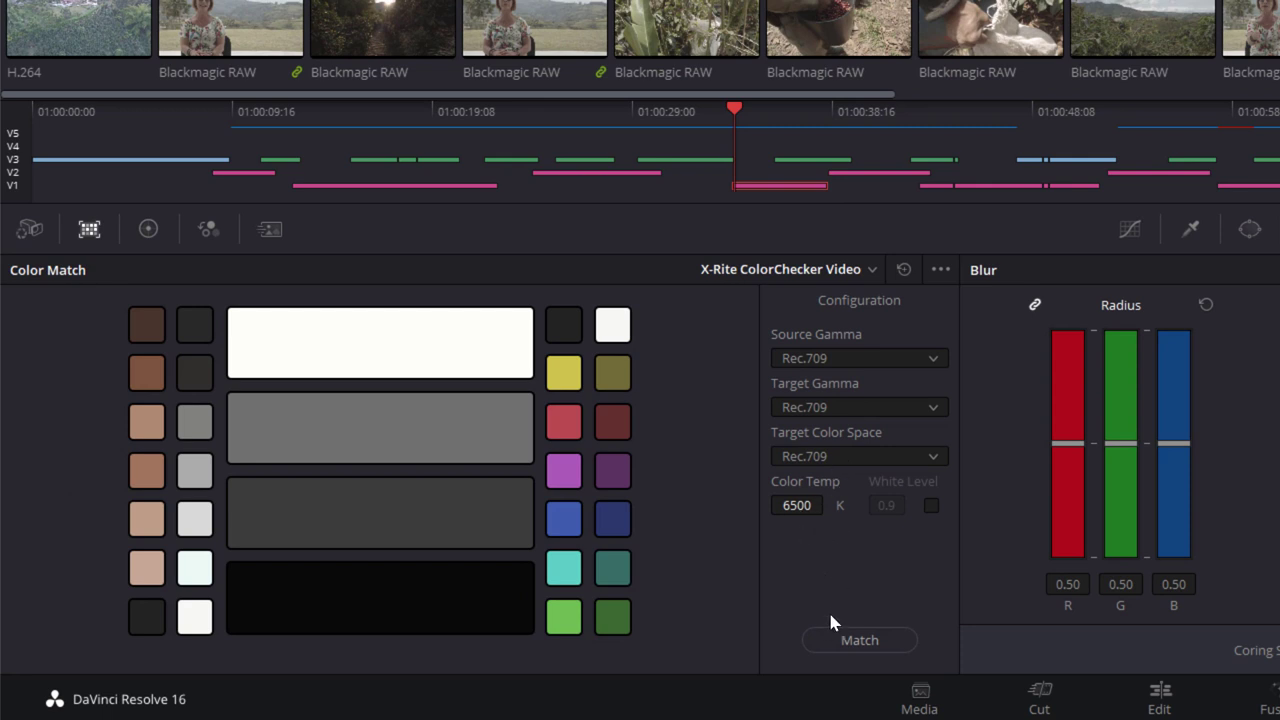
pyautogui.click(846, 642)
# - Return from Color Match to the Primaries colour wheels
pyautogui.click(147, 230)
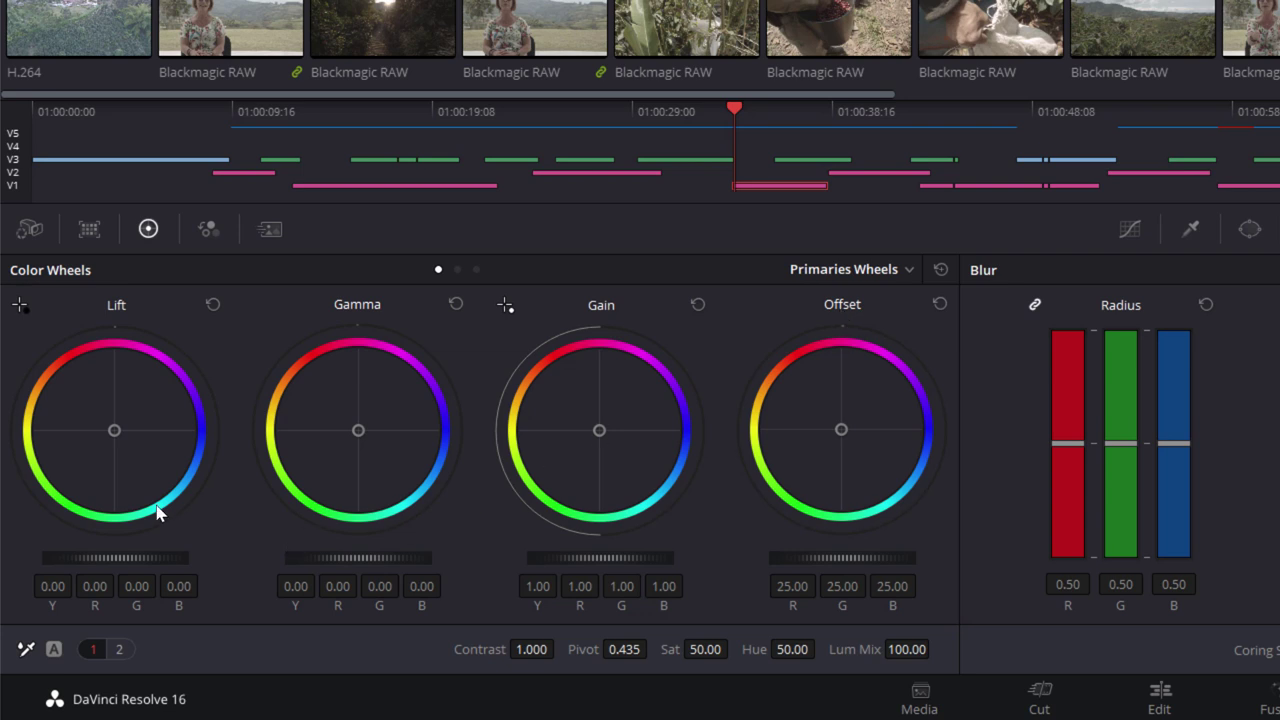
# - Try darkening and warming the Lift, resetting each change back to neutral 0.00
pyautogui.moveTo(115, 566); pyautogui.dragTo(25, 557)
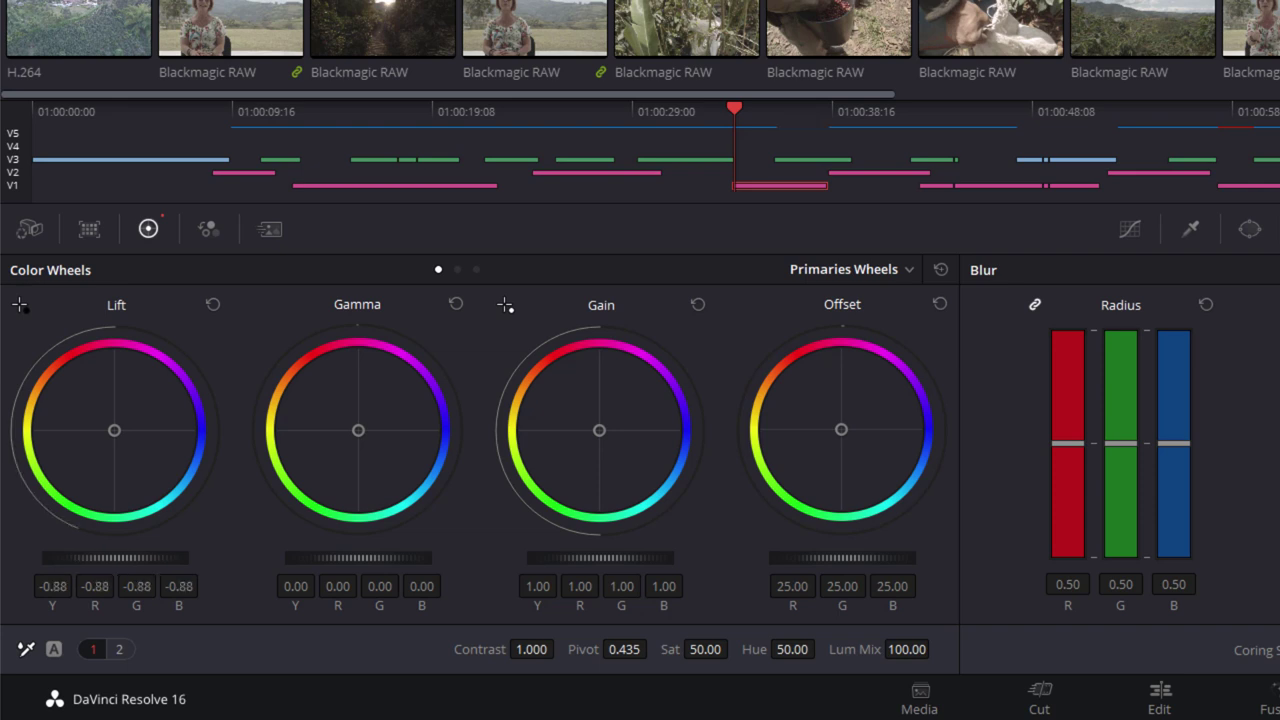
pyautogui.click(211, 308)
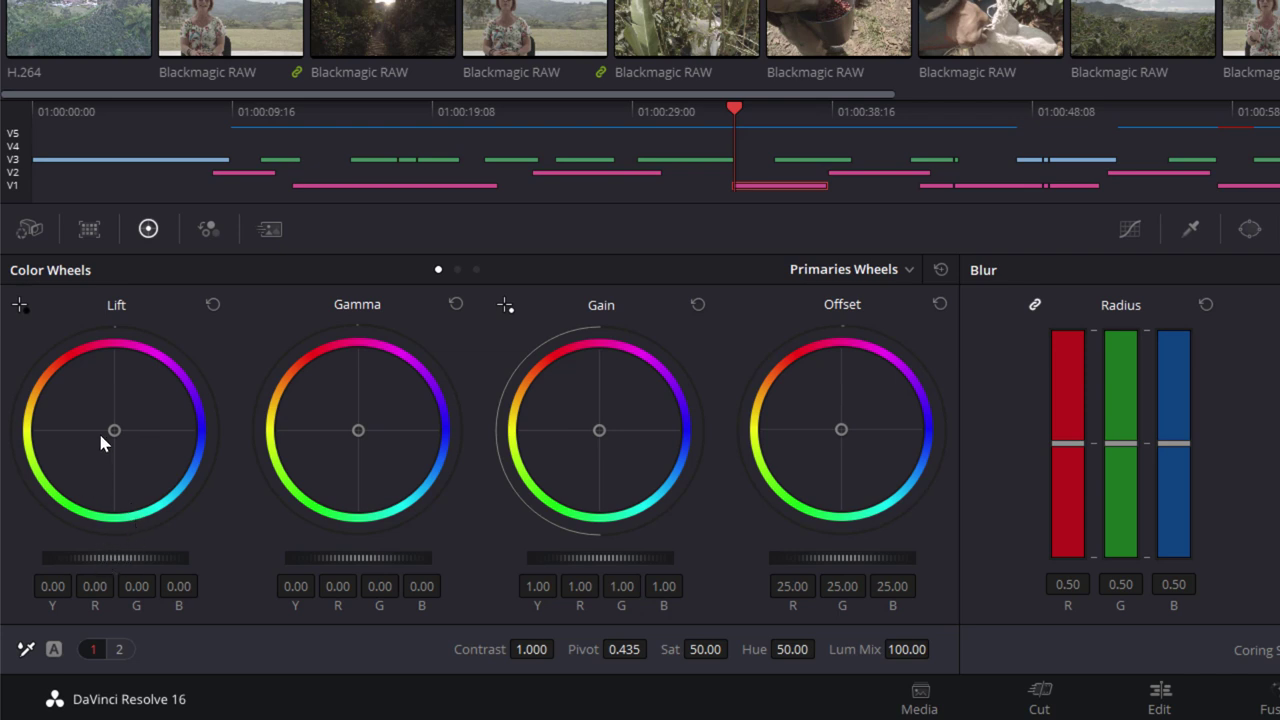
pyautogui.moveTo(115, 431); pyautogui.dragTo(88, 393)
pyautogui.doubleClick(111, 430)
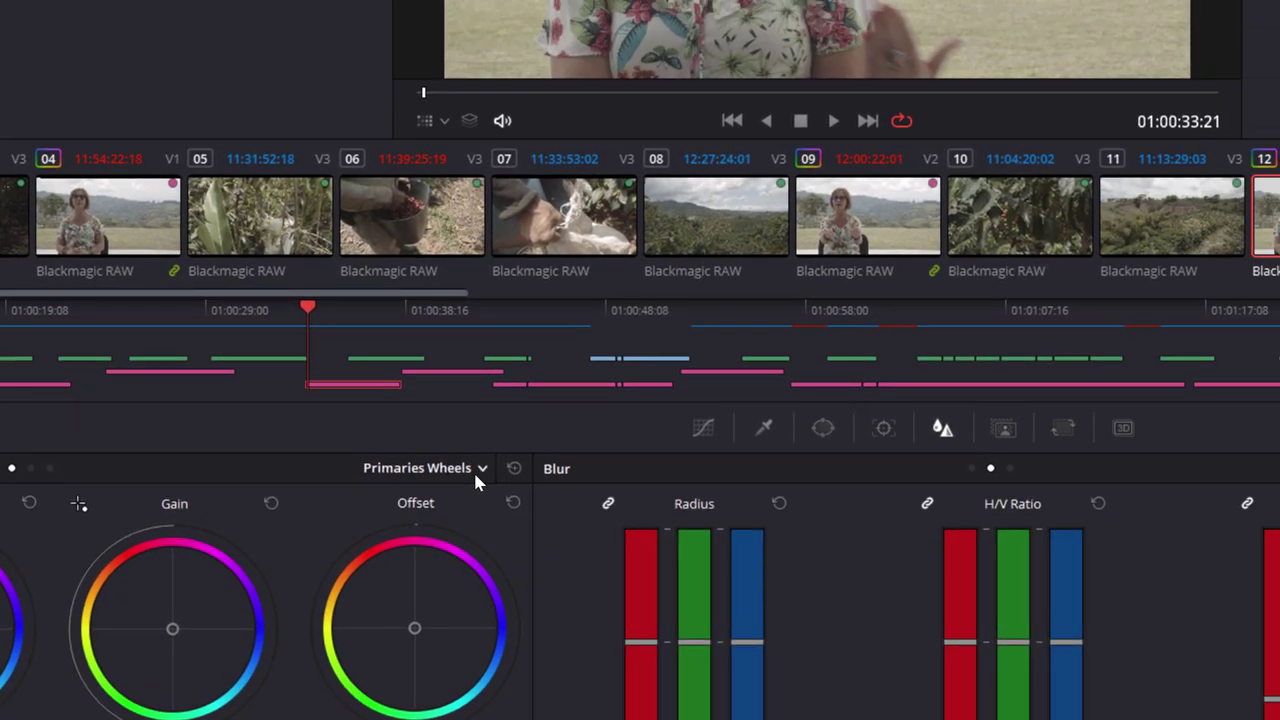
pyautogui.click(478, 472)
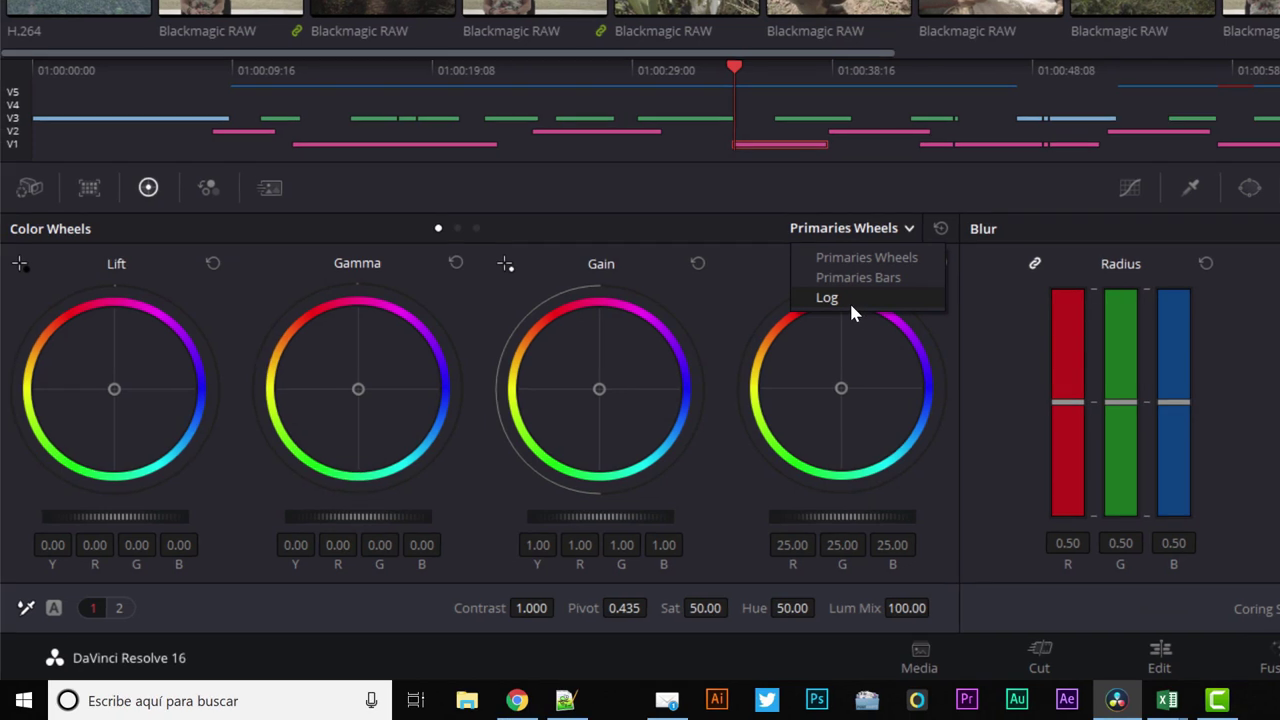
# - Switch the primaries from Log mode to the Primaries Bars layout
pyautogui.click(849, 301)
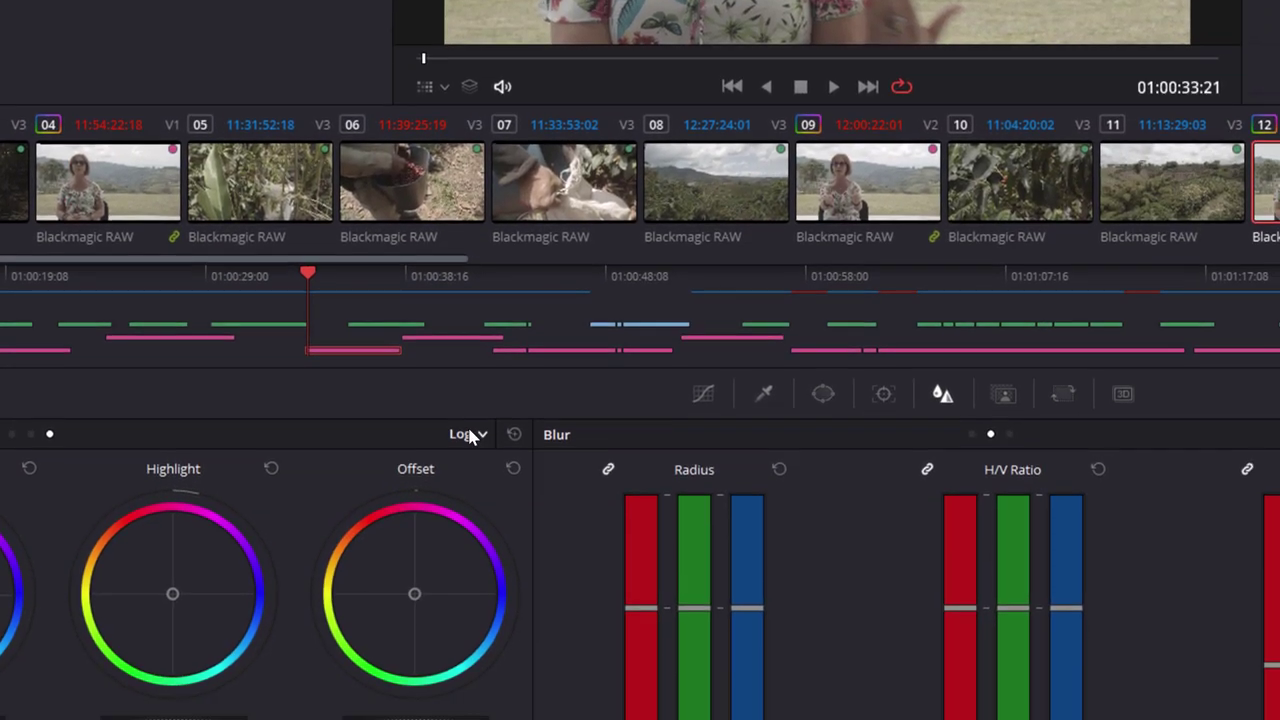
pyautogui.click(470, 436)
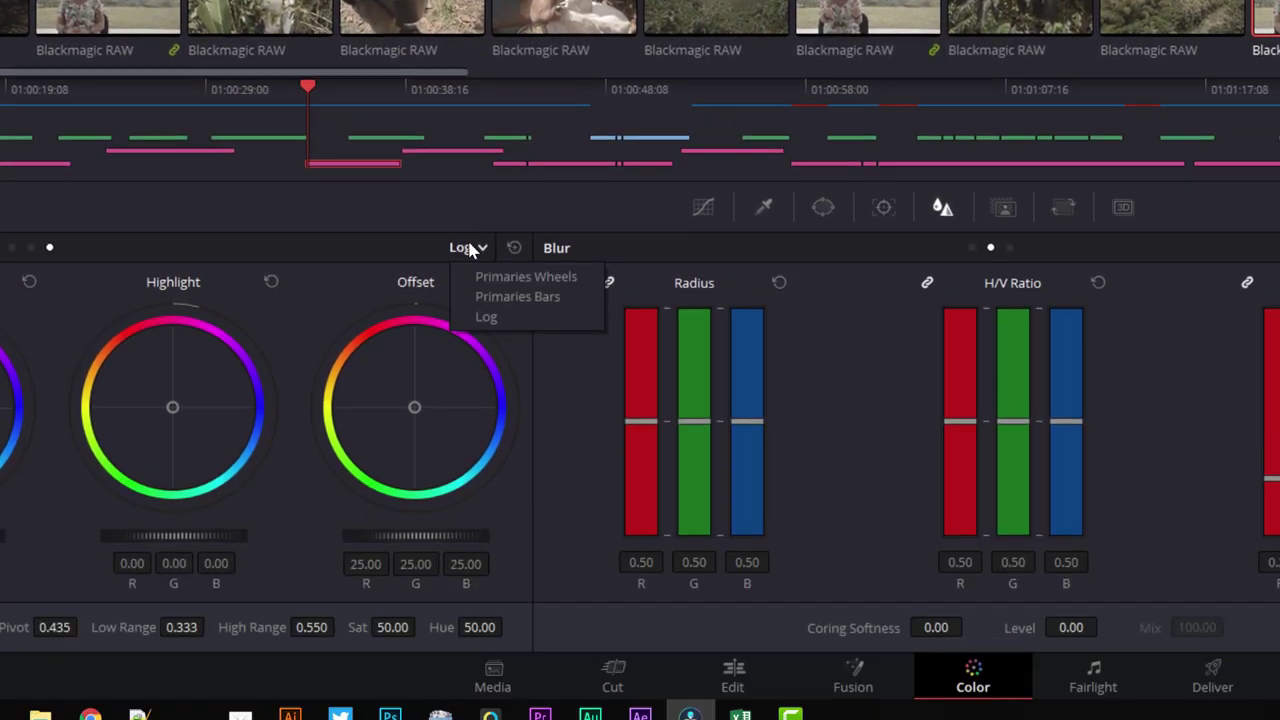
pyautogui.click(490, 480)
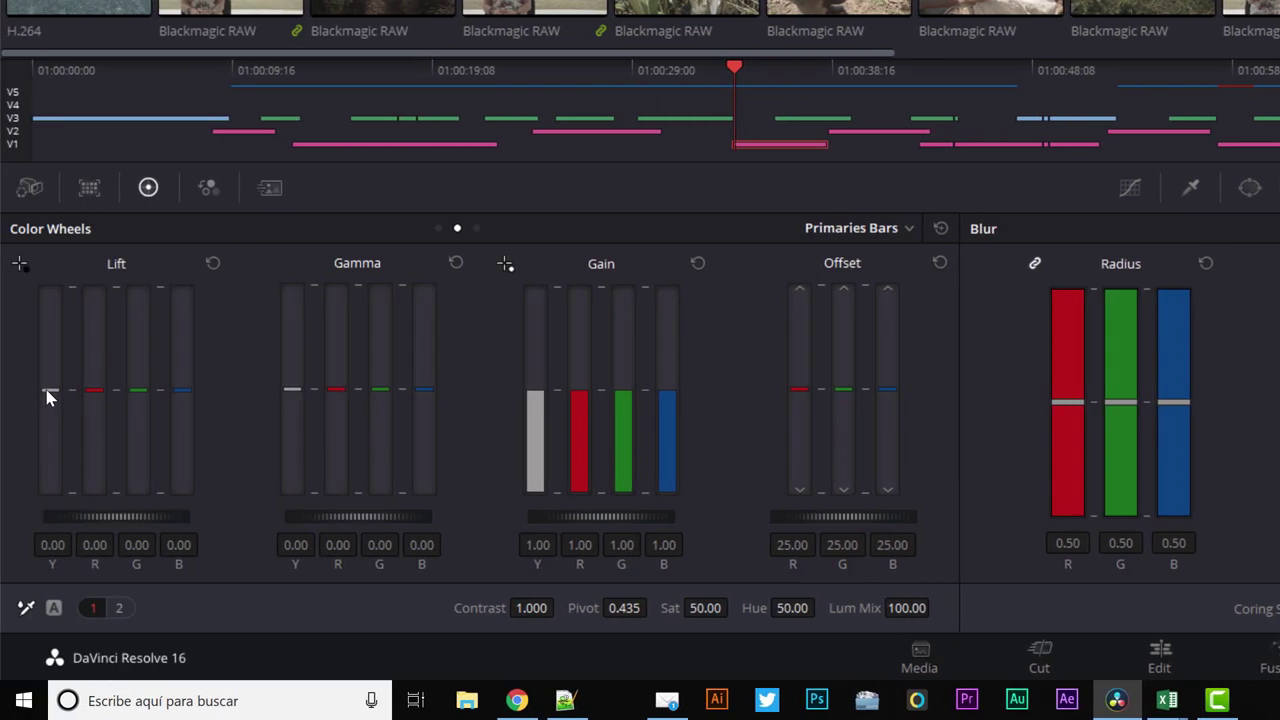
# - Try lowering Lift luminance and raising Lift red, reset both to zero, then return to Primaries Wheels
pyautogui.moveTo(50, 388)
pyautogui.mouseDown()
pyautogui.moveTo(50, 460)
pyautogui.moveTo(87, 381)
pyautogui.mouseUp()
pyautogui.click(212, 263)
pyautogui.moveTo(96, 388)
pyautogui.mouseDown()
pyautogui.moveTo(94, 350)
pyautogui.moveTo(152, 428)
pyautogui.mouseUp()
pyautogui.click(212, 263)
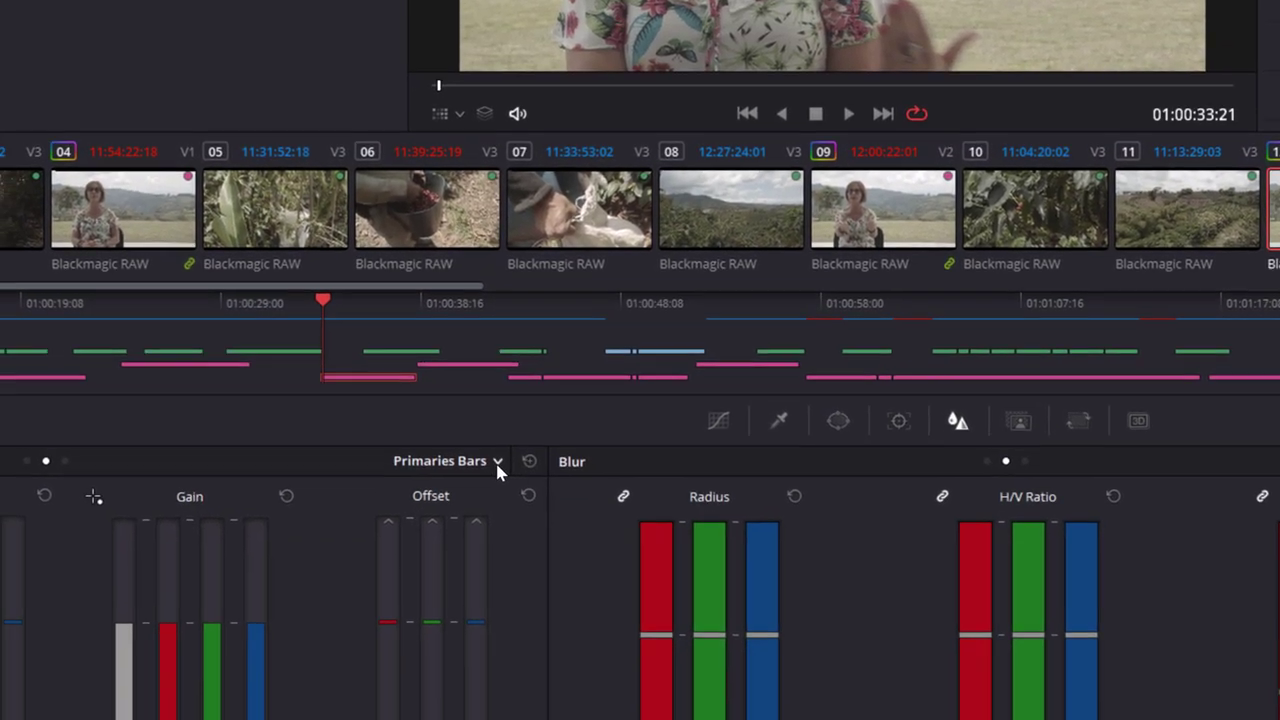
pyautogui.click(909, 229)
pyautogui.click(770, 351)
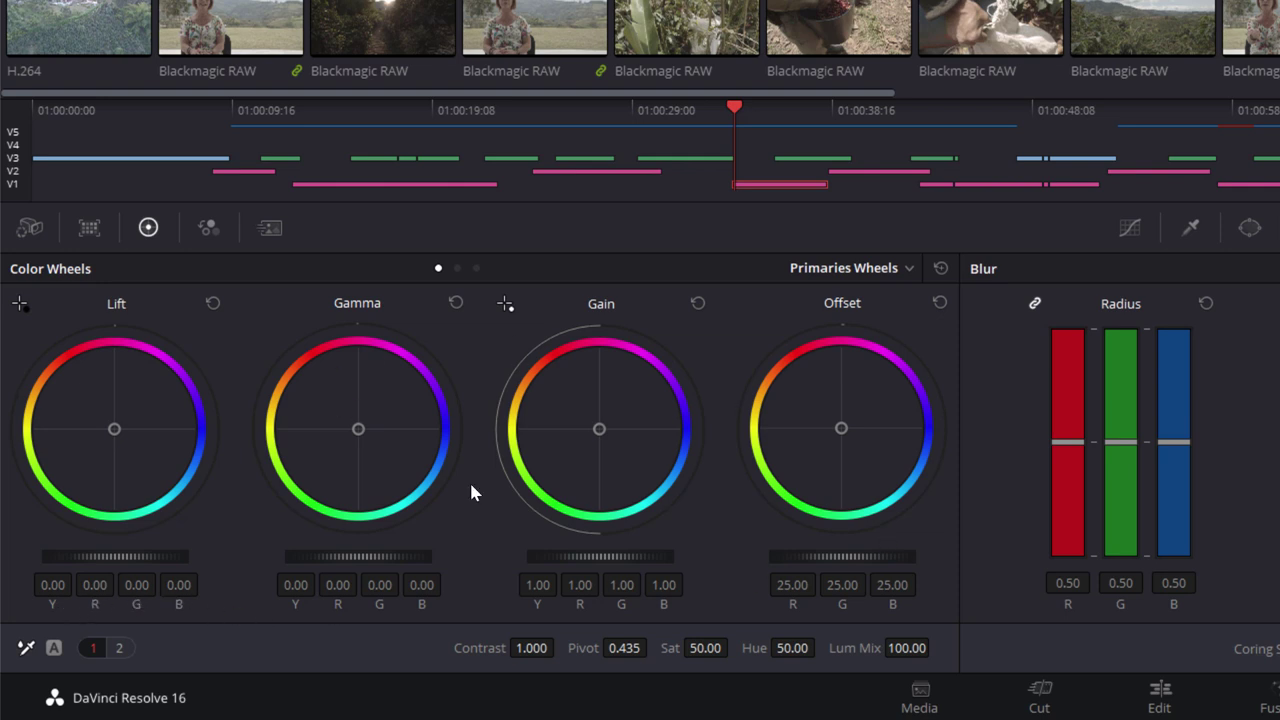
# - Preview the RGB Mixer, sample the image, view adjustment page 2, then show the RGB Mixer at identity values
pyautogui.click(206, 229)
pyautogui.click(148, 233)
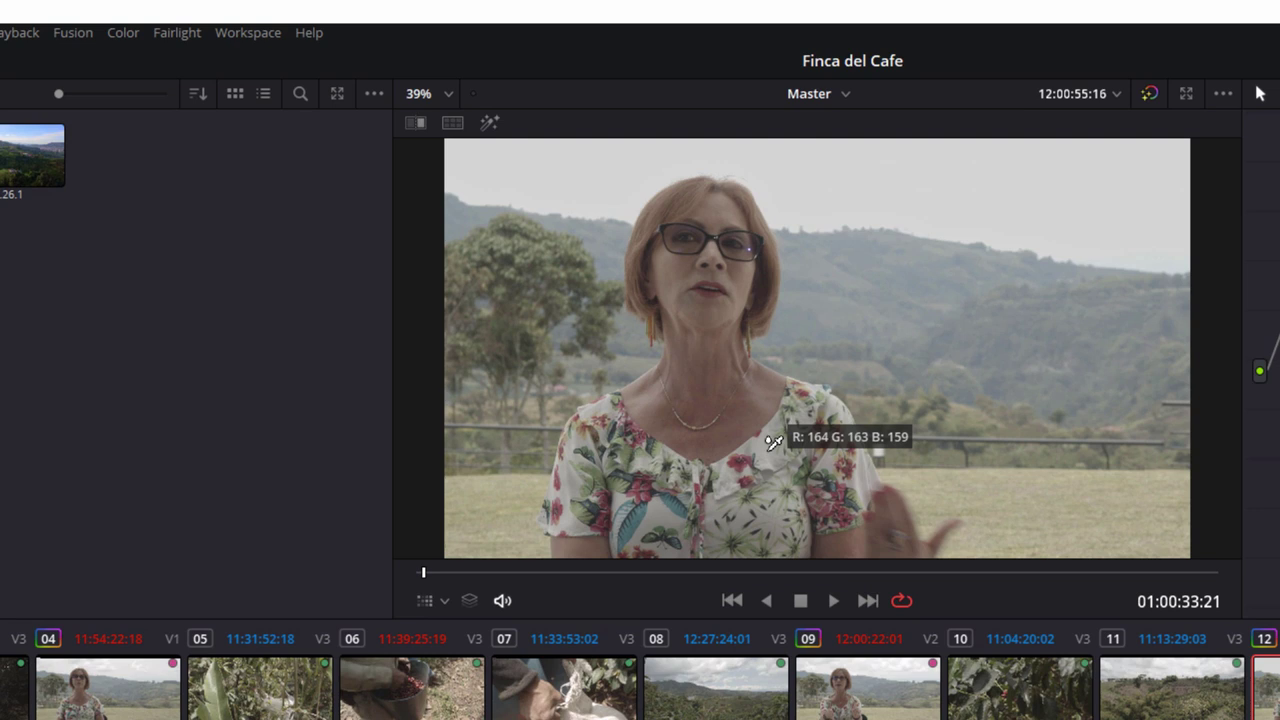
pyautogui.click(773, 441)
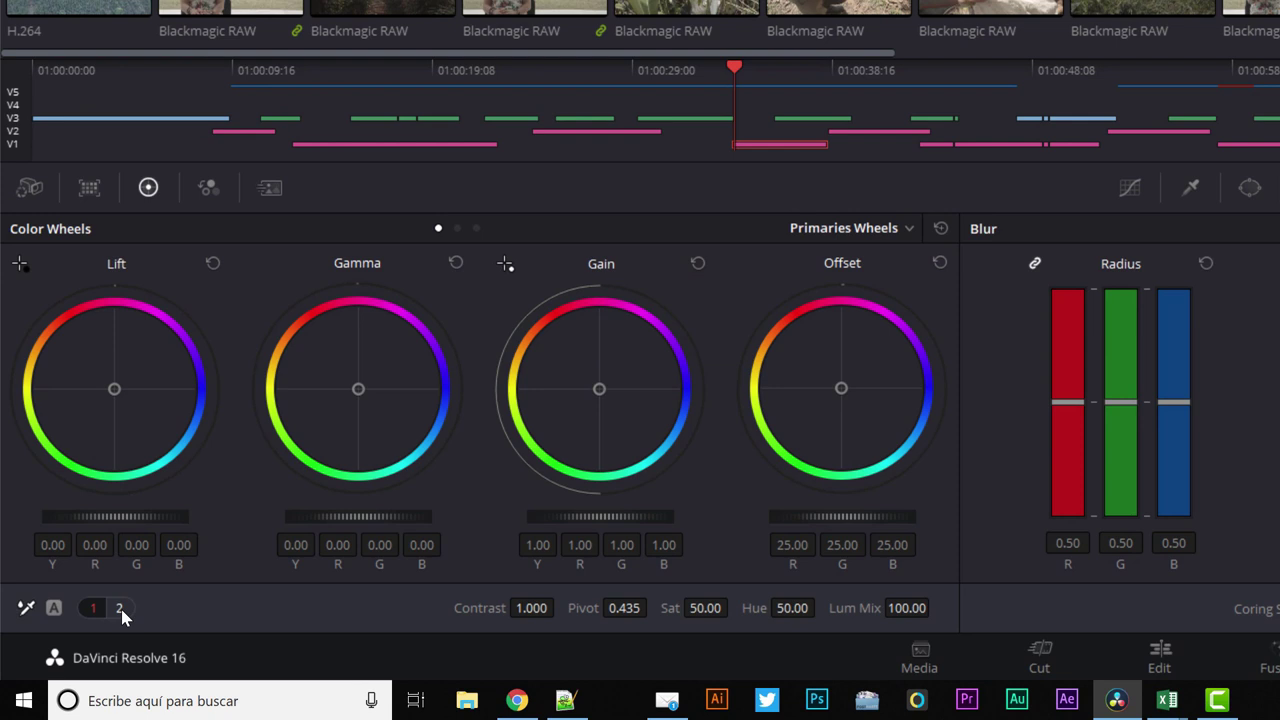
pyautogui.click(120, 609)
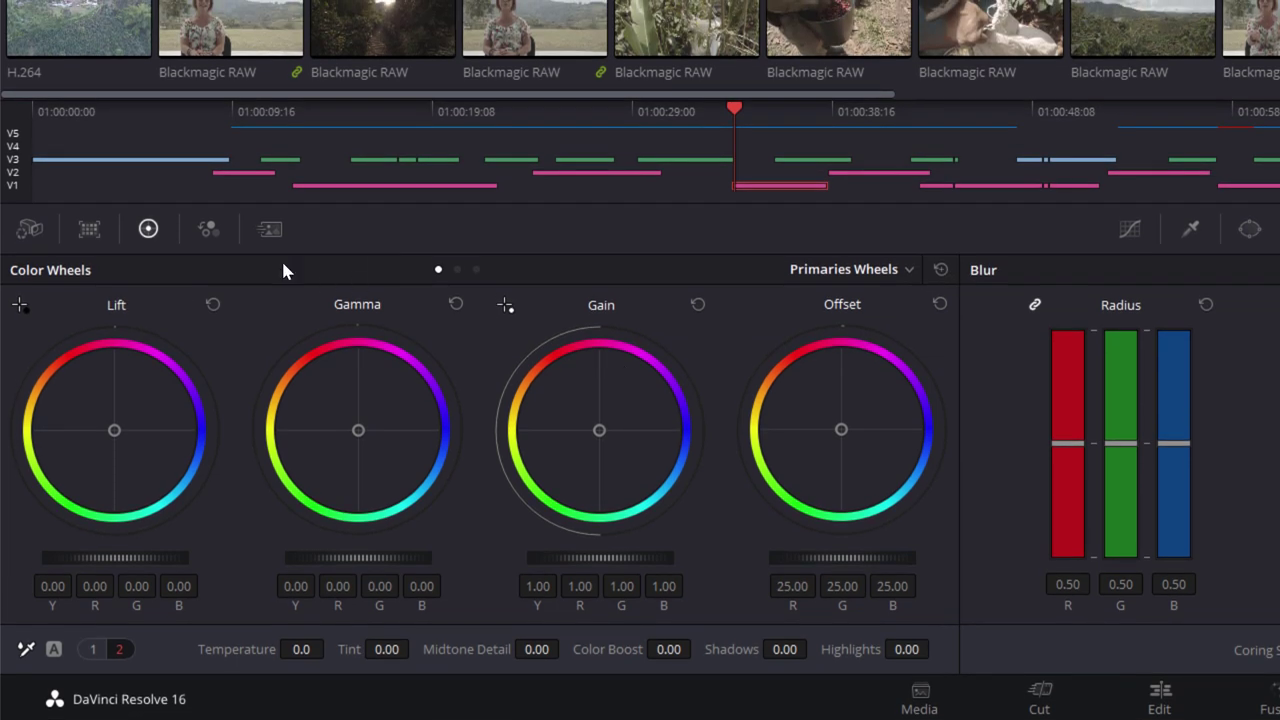
pyautogui.click(209, 189)
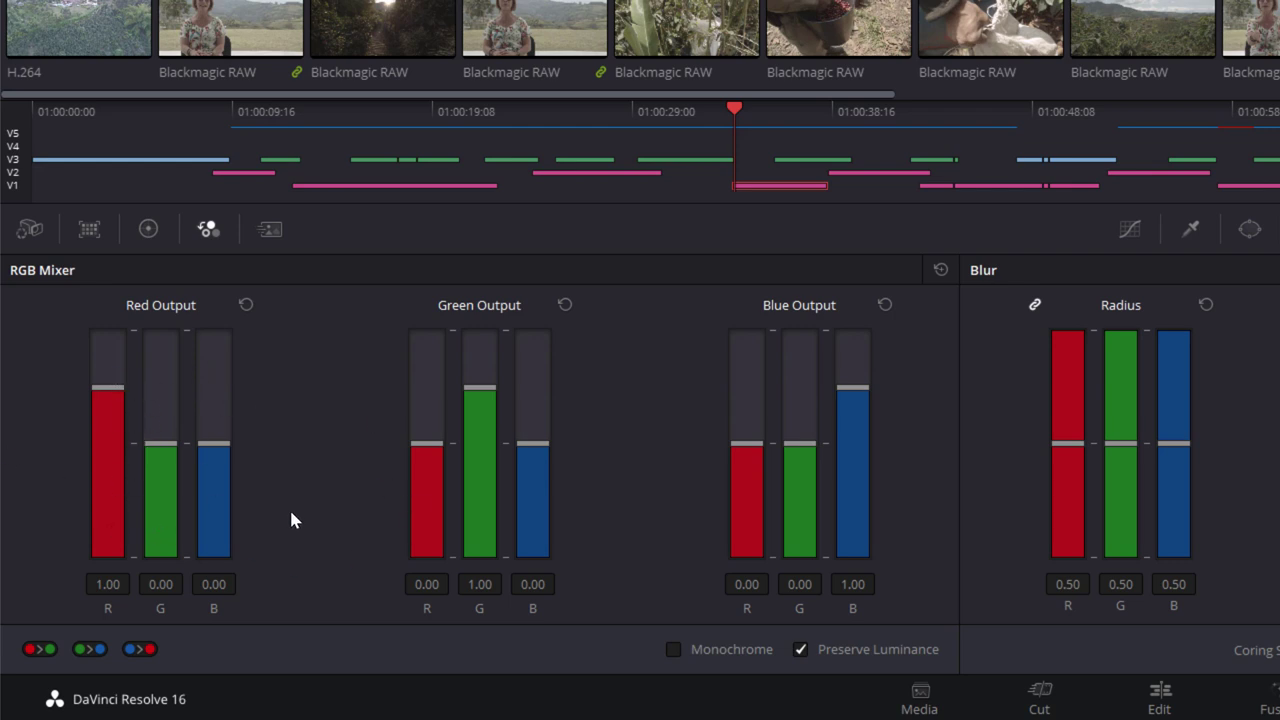
# - Lower the red output's red mix, then show Motion Effects with Temporal NR 0 and Motion Blur 0.0
pyautogui.moveTo(103, 393)
pyautogui.mouseDown()
pyautogui.moveTo(126, 425)
pyautogui.moveTo(120, 384)
pyautogui.mouseUp()
pyautogui.click(275, 226)
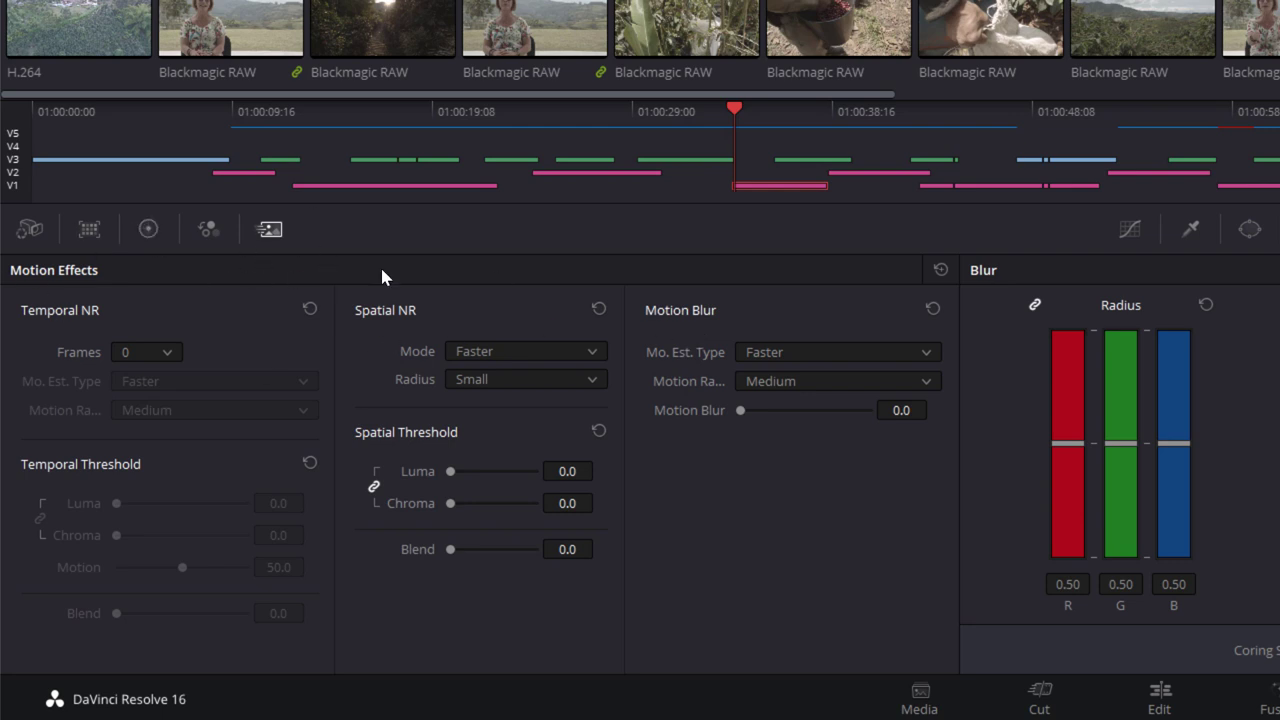
# - Go back to the Color Wheels, then show the untouched Custom Curves palette
pyautogui.click(163, 226)
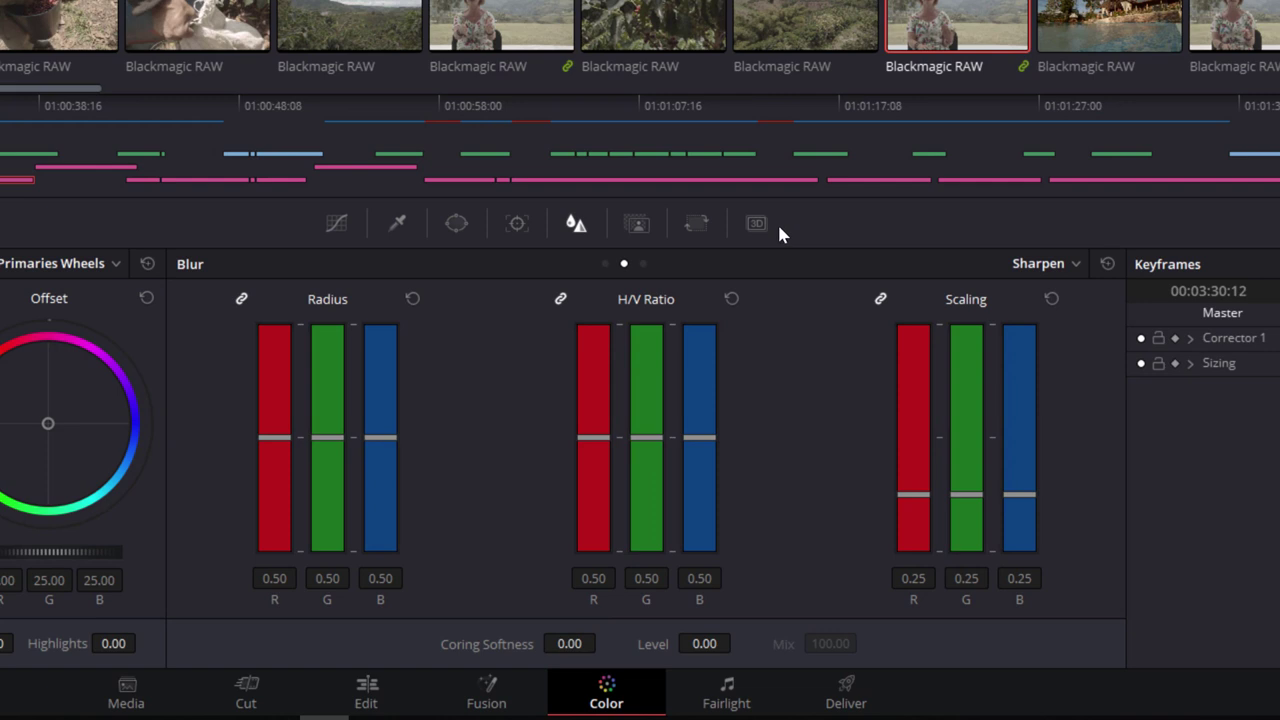
pyautogui.click(337, 224)
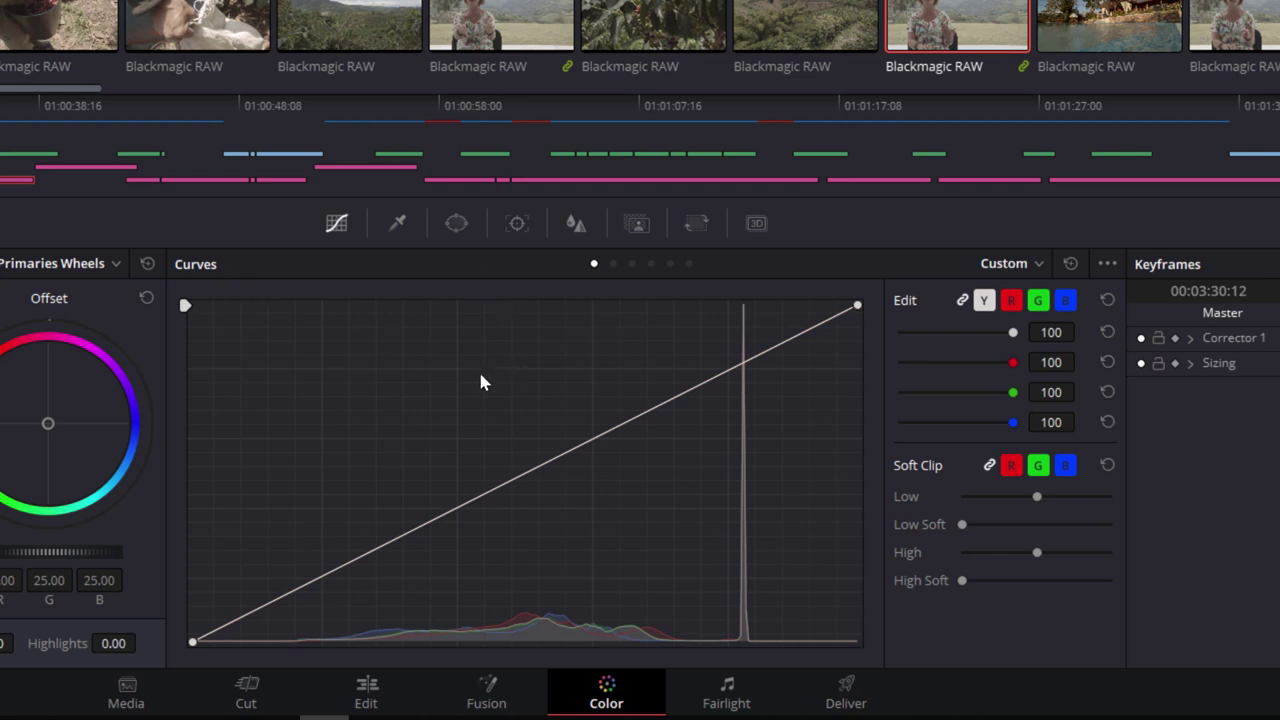
# - Switch the curve type to the flat Hue Vs Sat curve, then bring up the Qualifier
pyautogui.click(1032, 265)
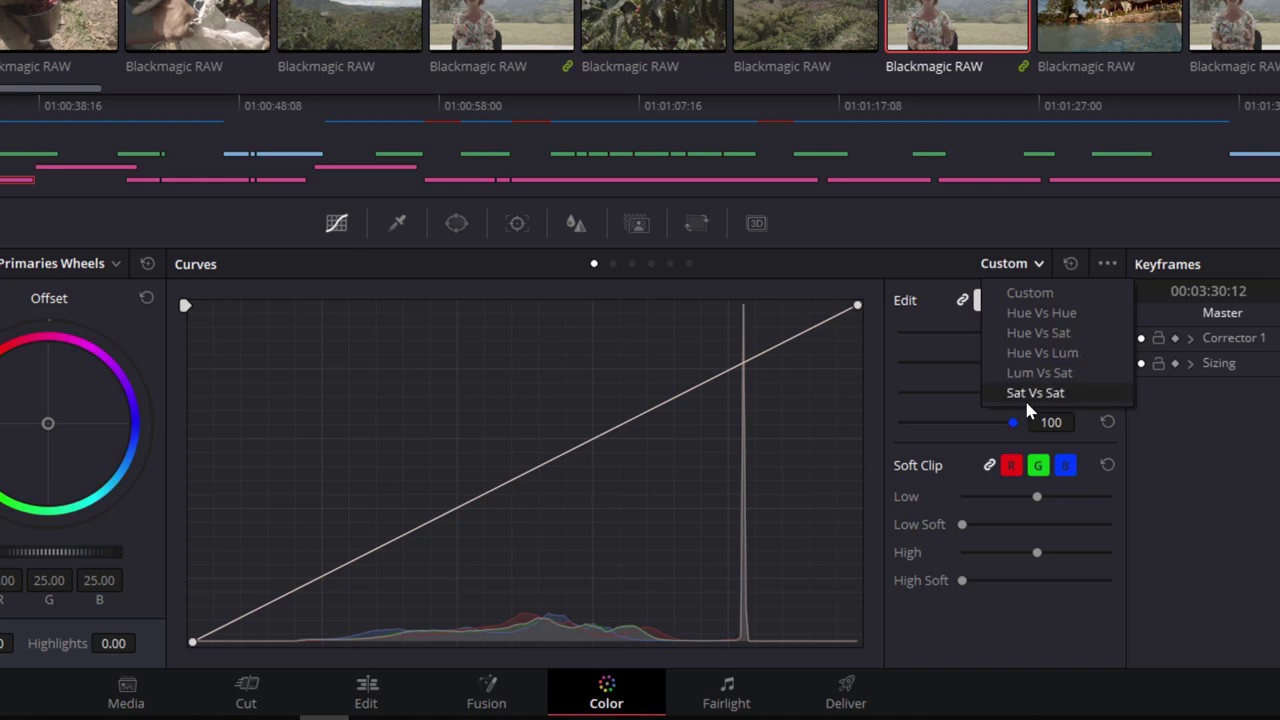
pyautogui.click(1071, 333)
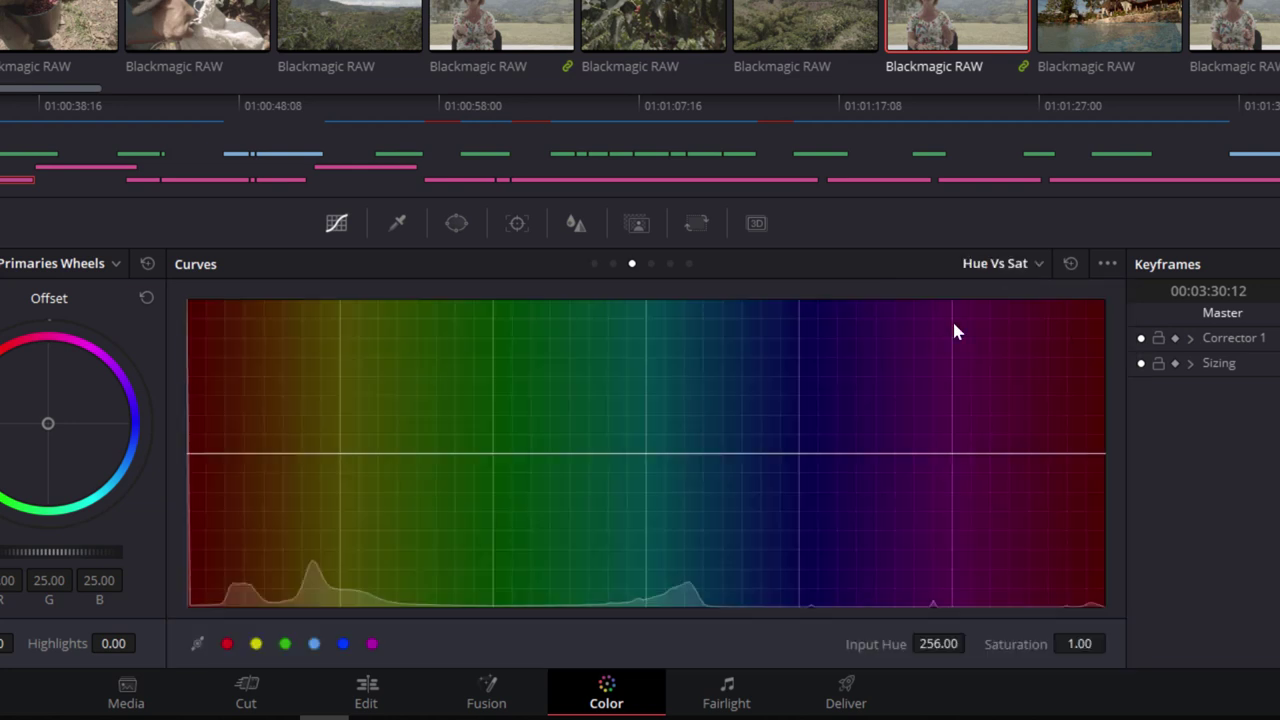
pyautogui.click(994, 266)
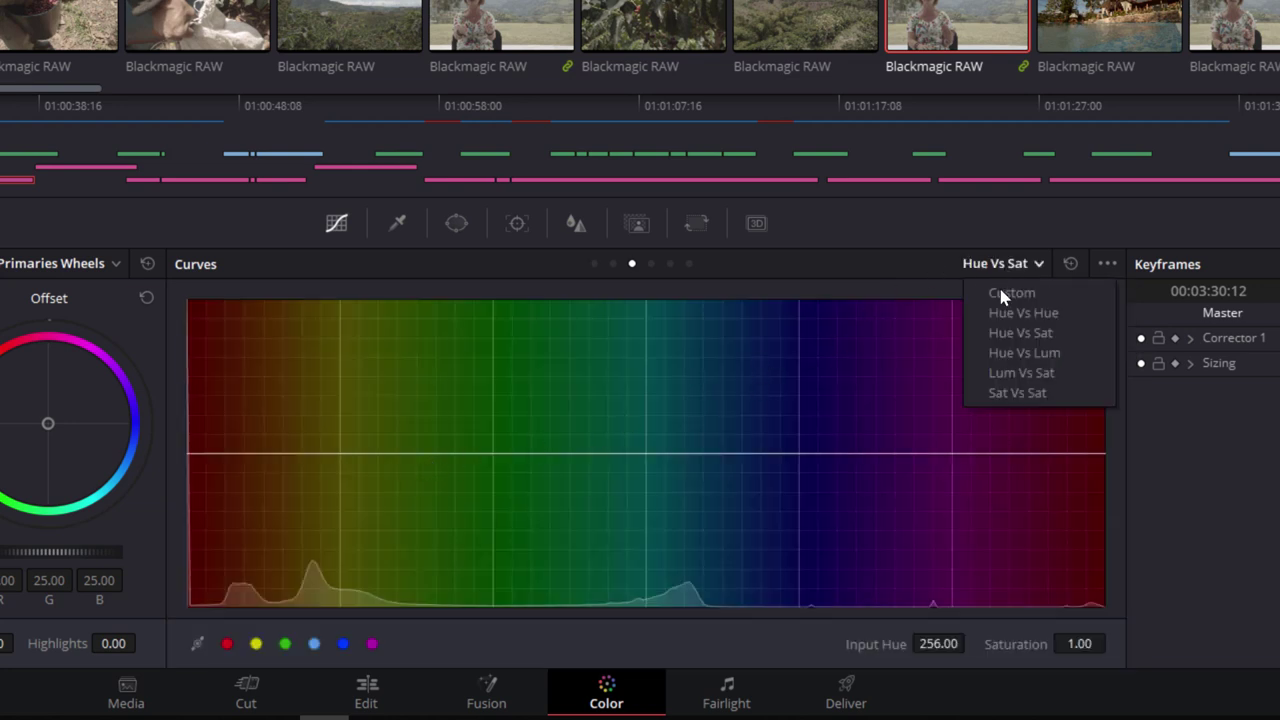
pyautogui.click(1015, 330)
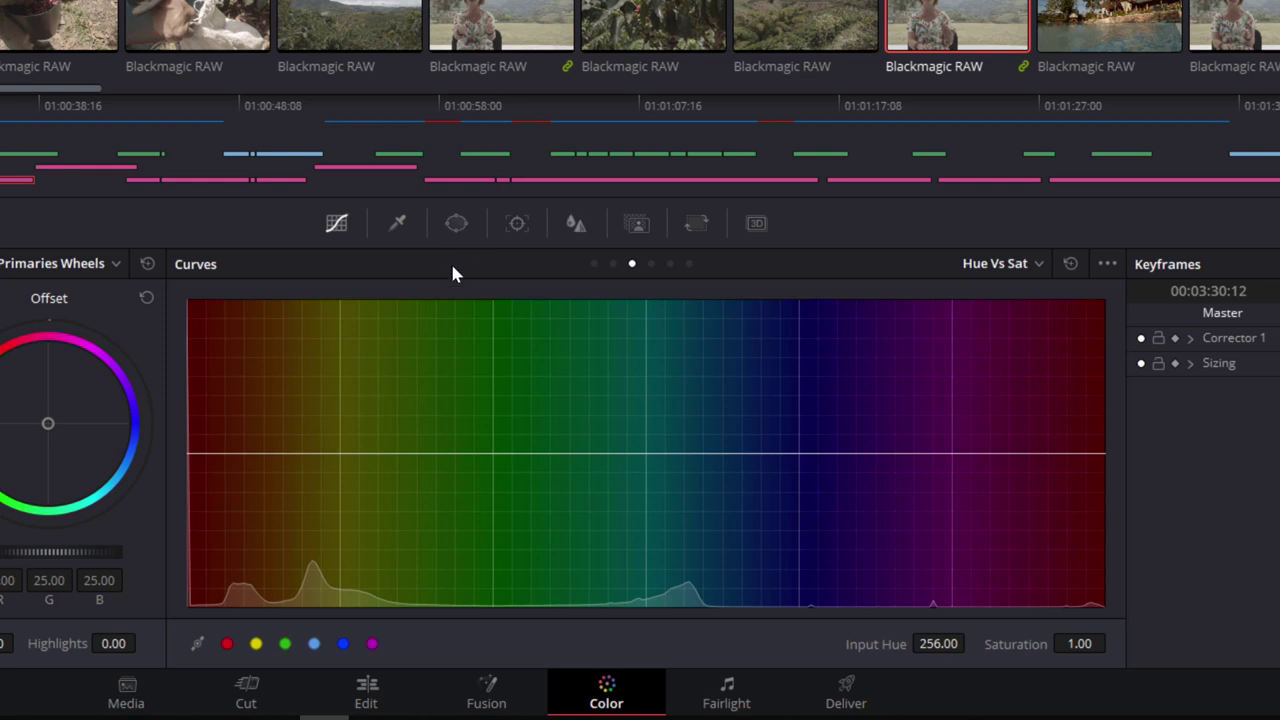
pyautogui.click(396, 224)
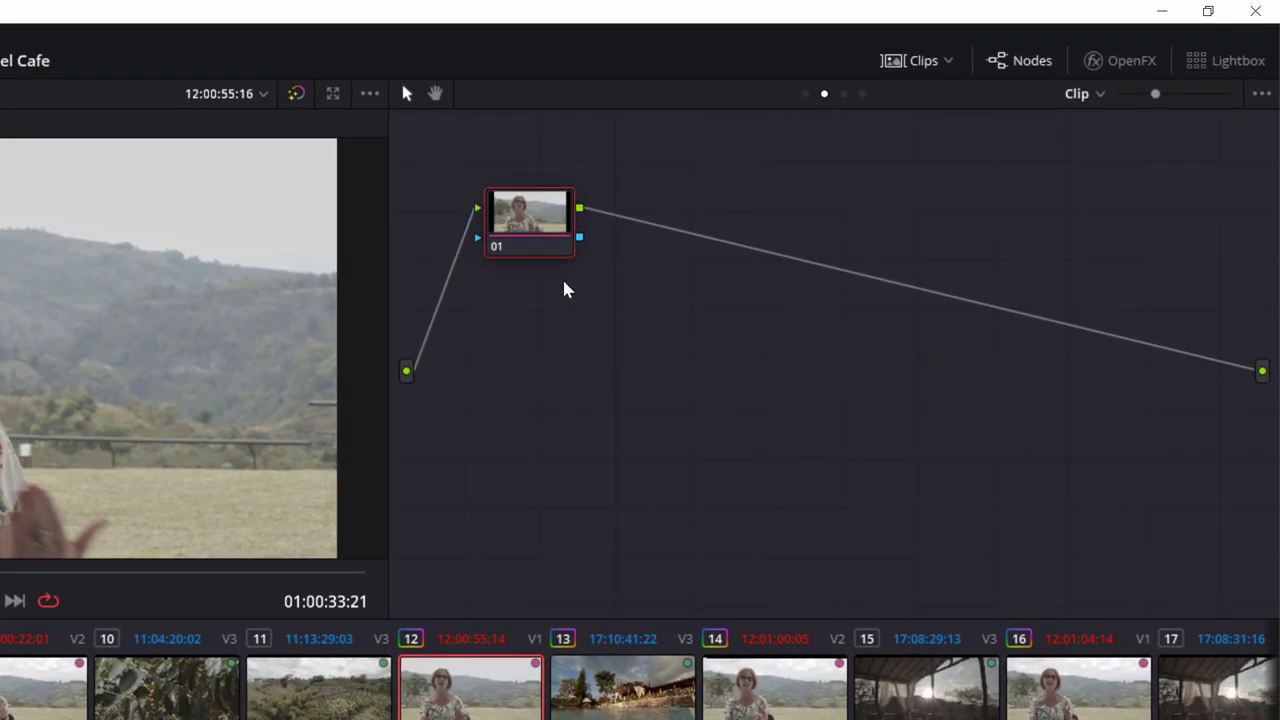
# - Add serial node 02 and qualify the skin tones with Highlight on, hue width 10.3, saturation high 7.2
pyautogui.hotkey('alt', 's')
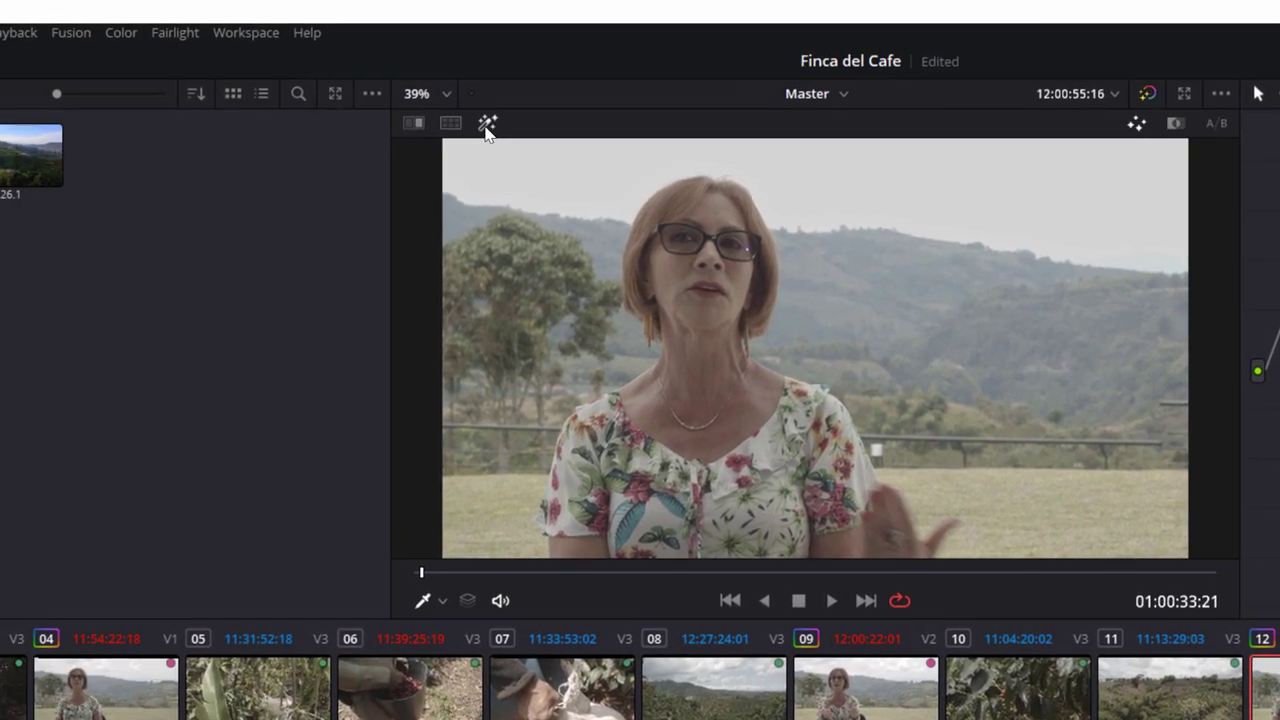
pyautogui.click(489, 122)
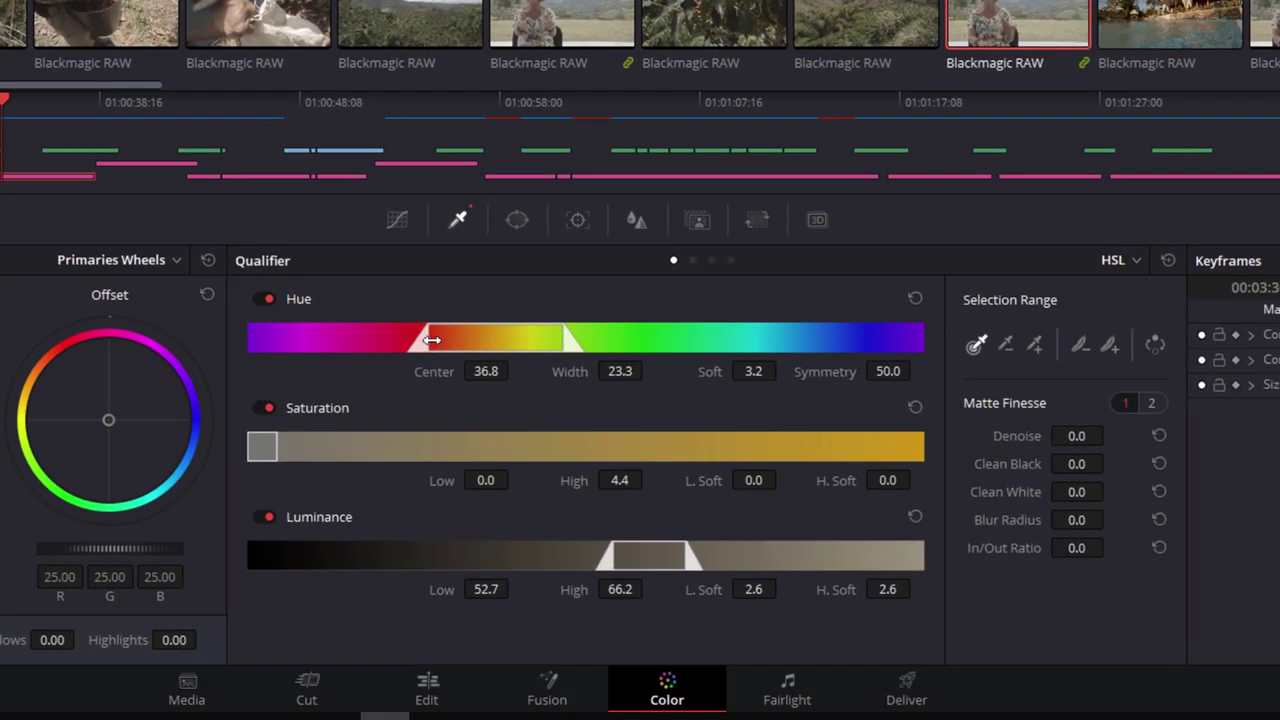
pyautogui.moveTo(432, 340); pyautogui.dragTo(520, 340)
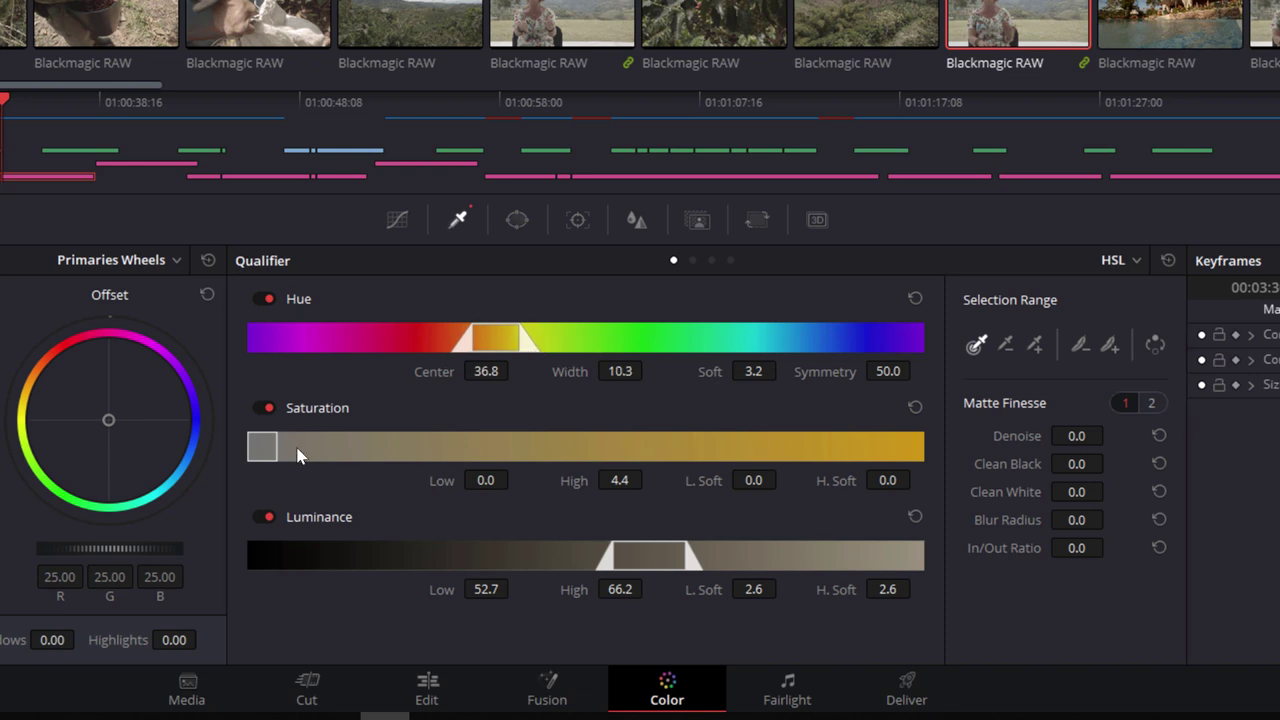
pyautogui.moveTo(285, 448); pyautogui.dragTo(303, 463)
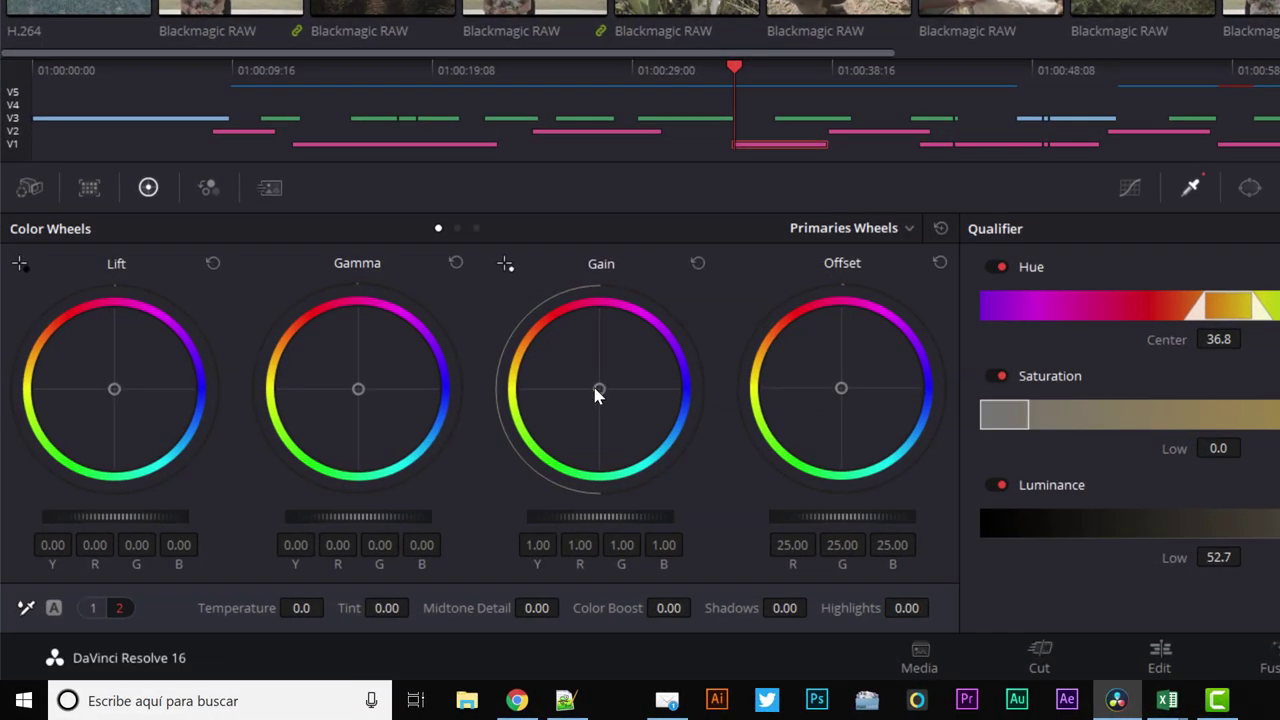
# - Warm the skin selection's gain to R 1.58, G 0.87, B 0.58, turn Highlight off, and show the Window palette
pyautogui.moveTo(299, 554); pyautogui.dragTo(291, 542)
pyautogui.moveTo(584, 364); pyautogui.dragTo(581, 359)
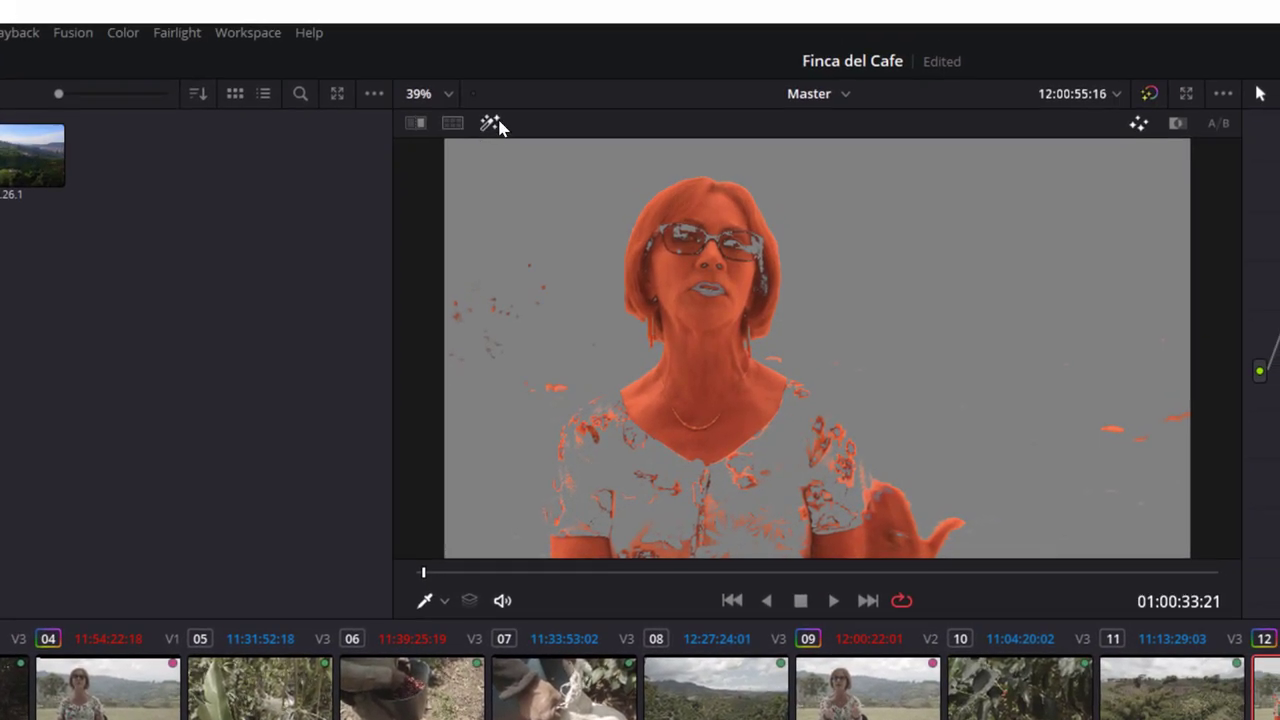
pyautogui.click(490, 125)
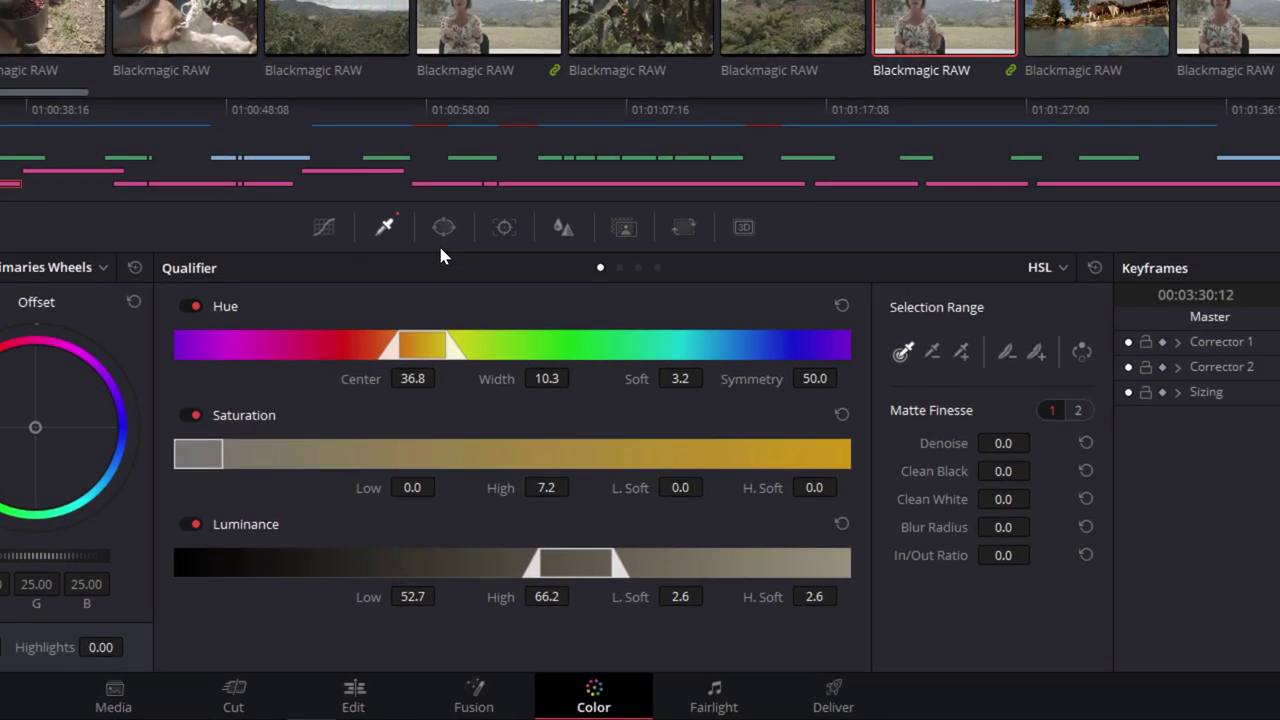
pyautogui.click(440, 232)
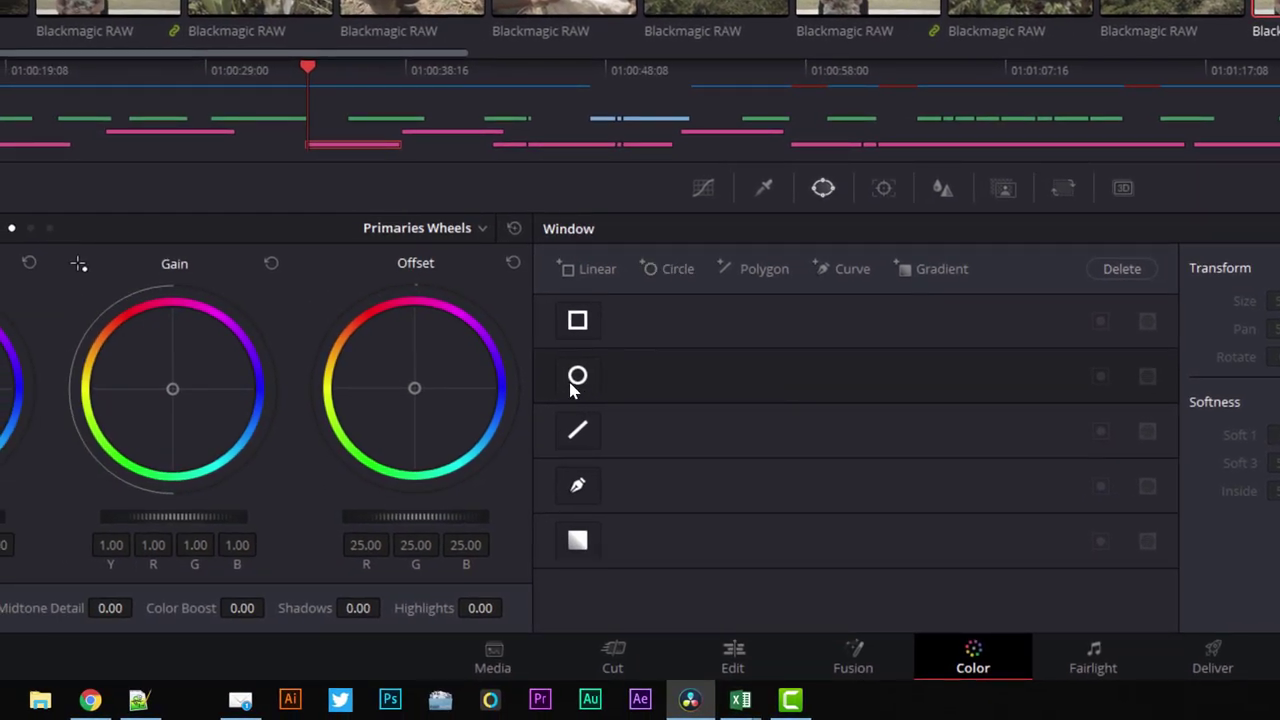
# - Enable a Circle power window on the new third node, Corrector 3
pyautogui.click(578, 377)
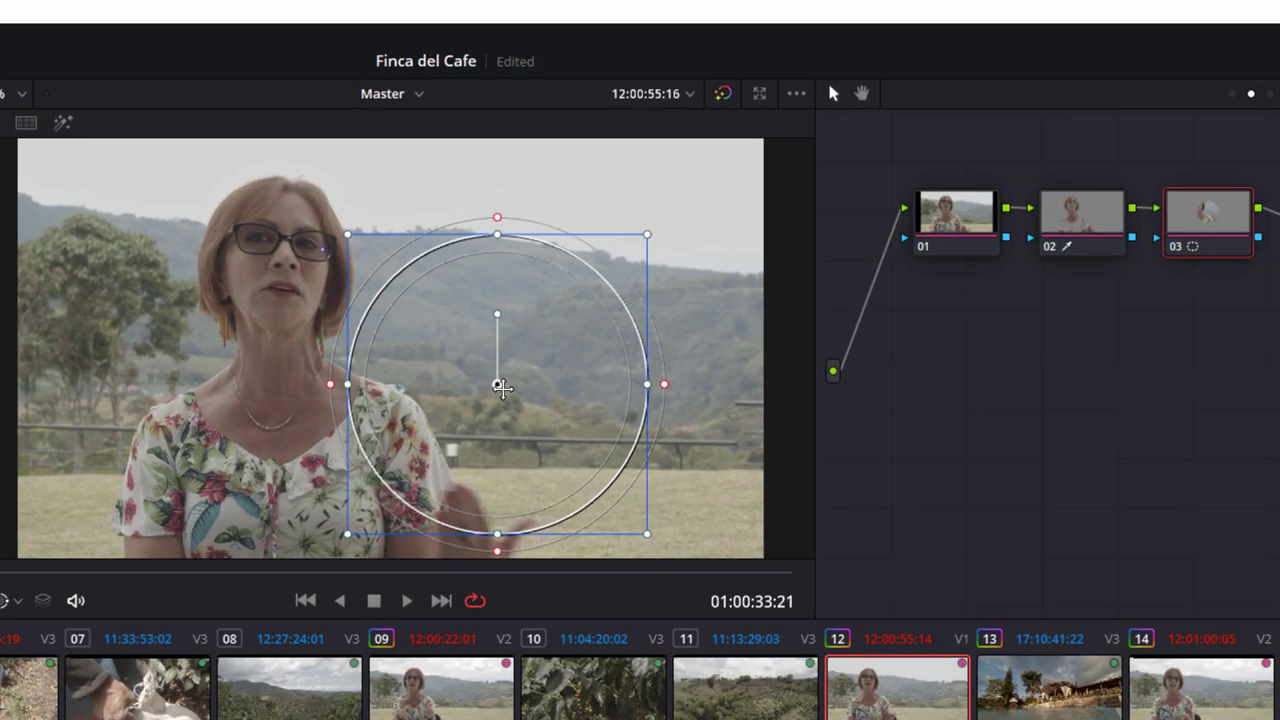
# - Move the circle onto the woman's face, shrink it into a centred narrow oval, and widen its softness
pyautogui.moveTo(501, 388); pyautogui.dragTo(280, 297)
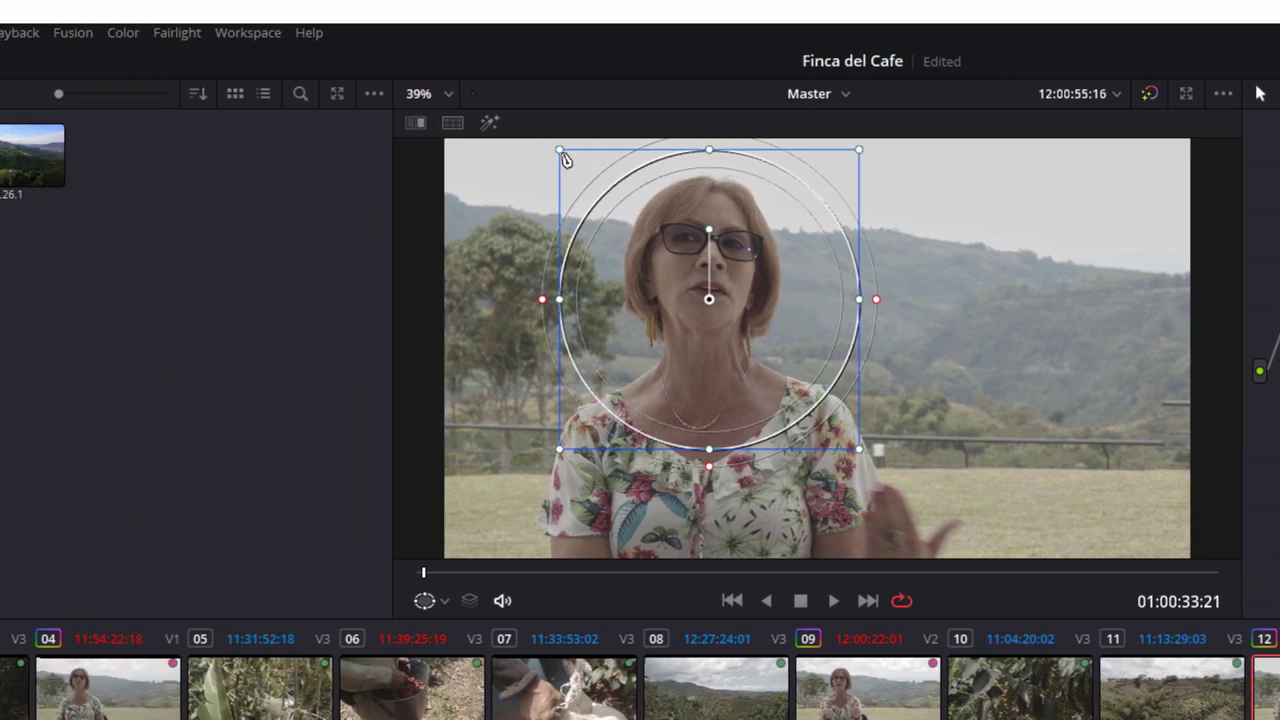
pyautogui.moveTo(263, 152); pyautogui.dragTo(302, 215)
pyautogui.moveTo(709, 298); pyautogui.dragTo(715, 264)
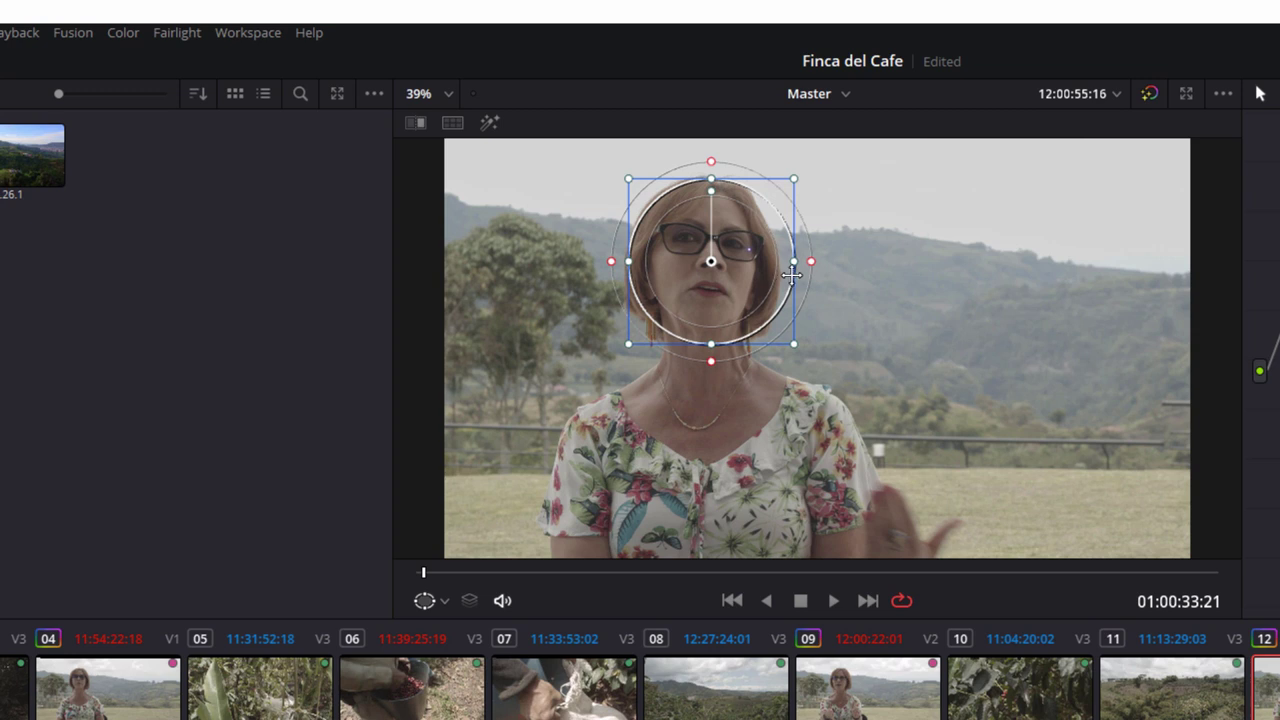
pyautogui.moveTo(794, 262); pyautogui.dragTo(713, 270)
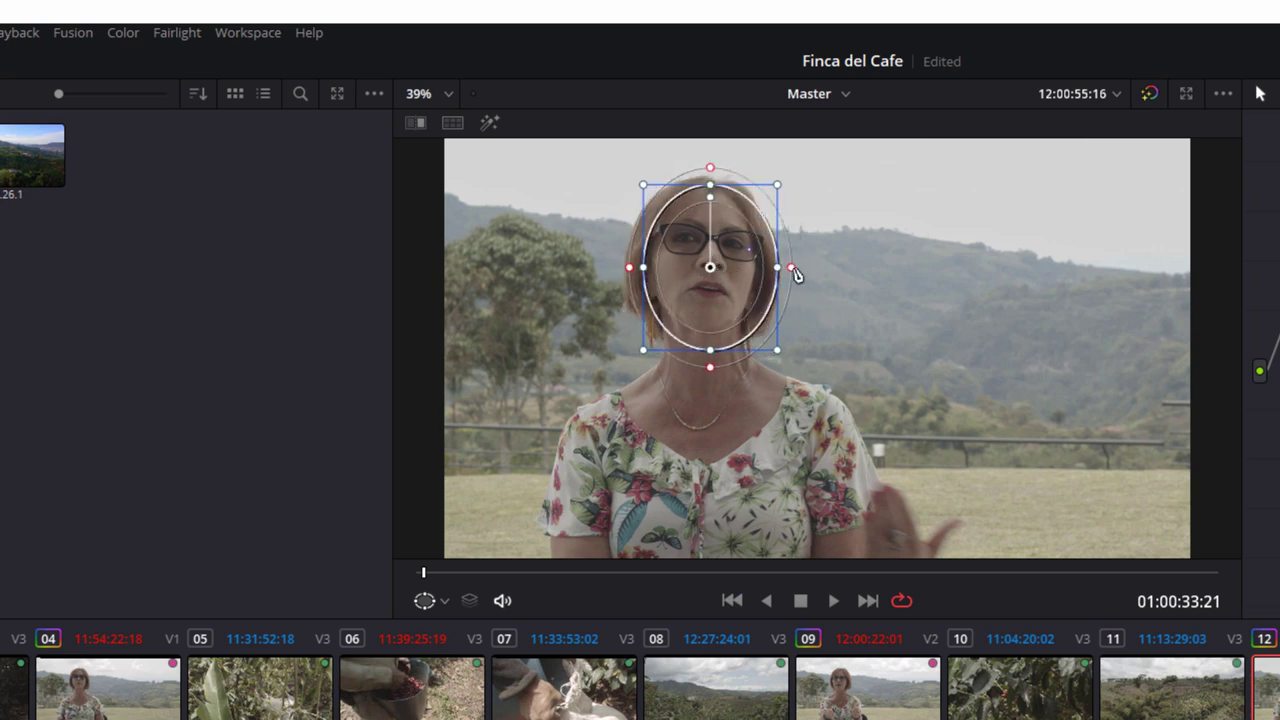
pyautogui.moveTo(792, 271)
pyautogui.mouseDown()
pyautogui.moveTo(818, 272)
pyautogui.moveTo(794, 270)
pyautogui.mouseUp()
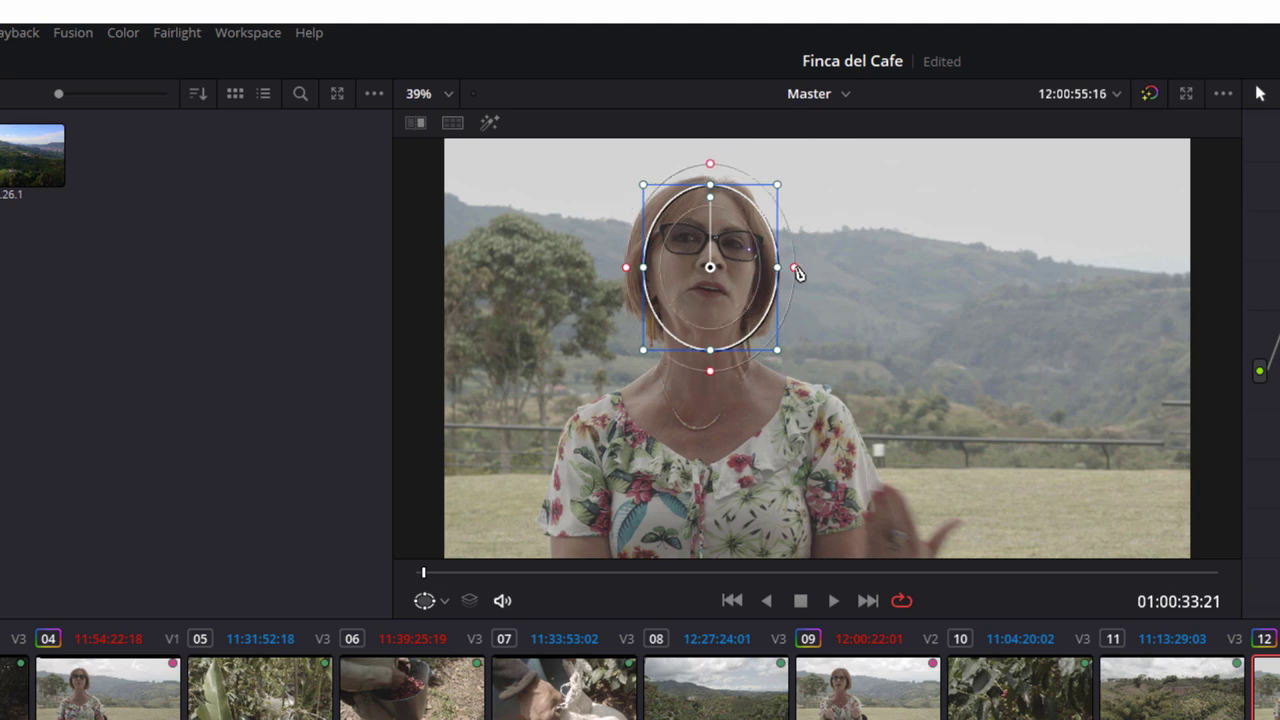
pyautogui.moveTo(709, 272); pyautogui.dragTo(702, 273)
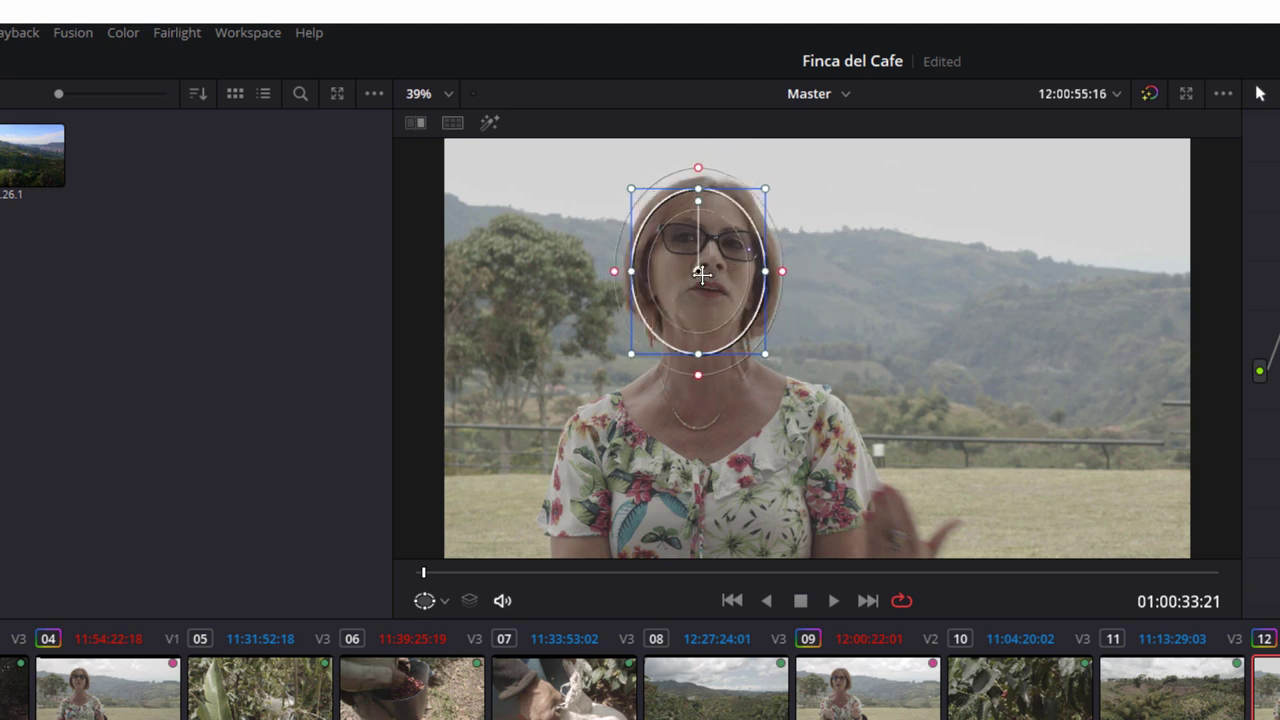
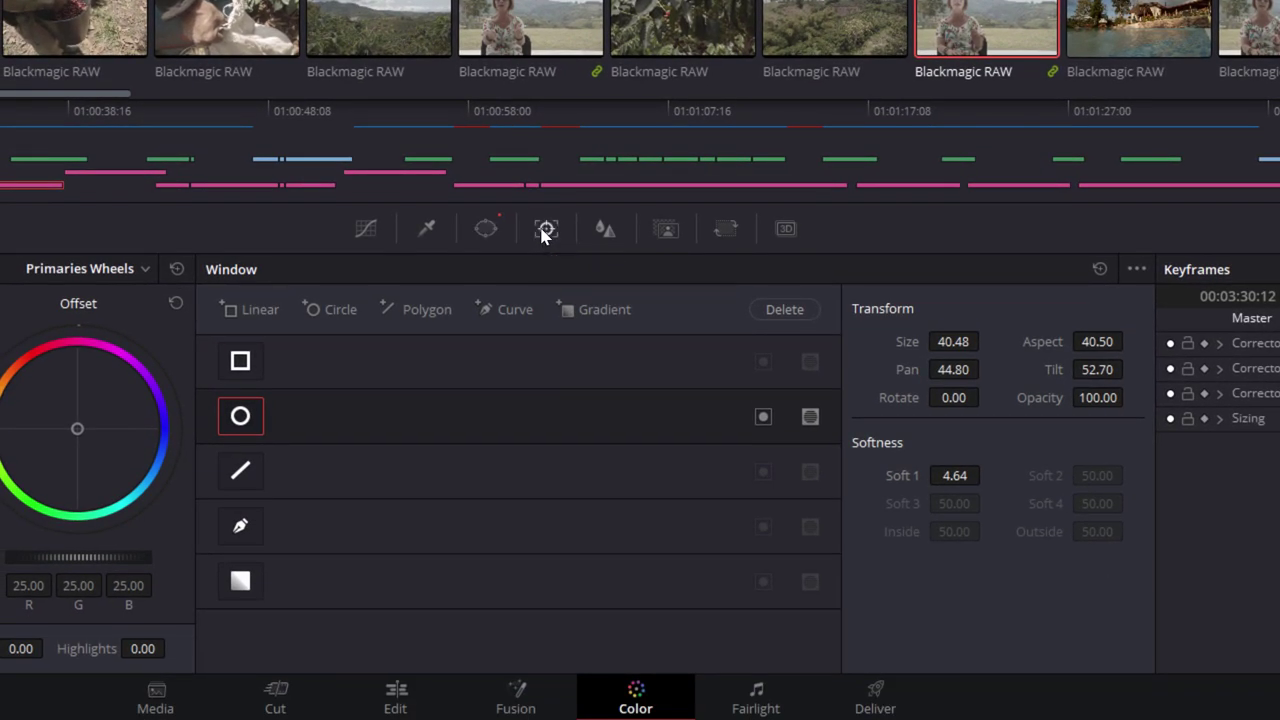
# - Track clip 12's circular window forward on the woman's face, then scrub back to verify it
pyautogui.click(545, 230)
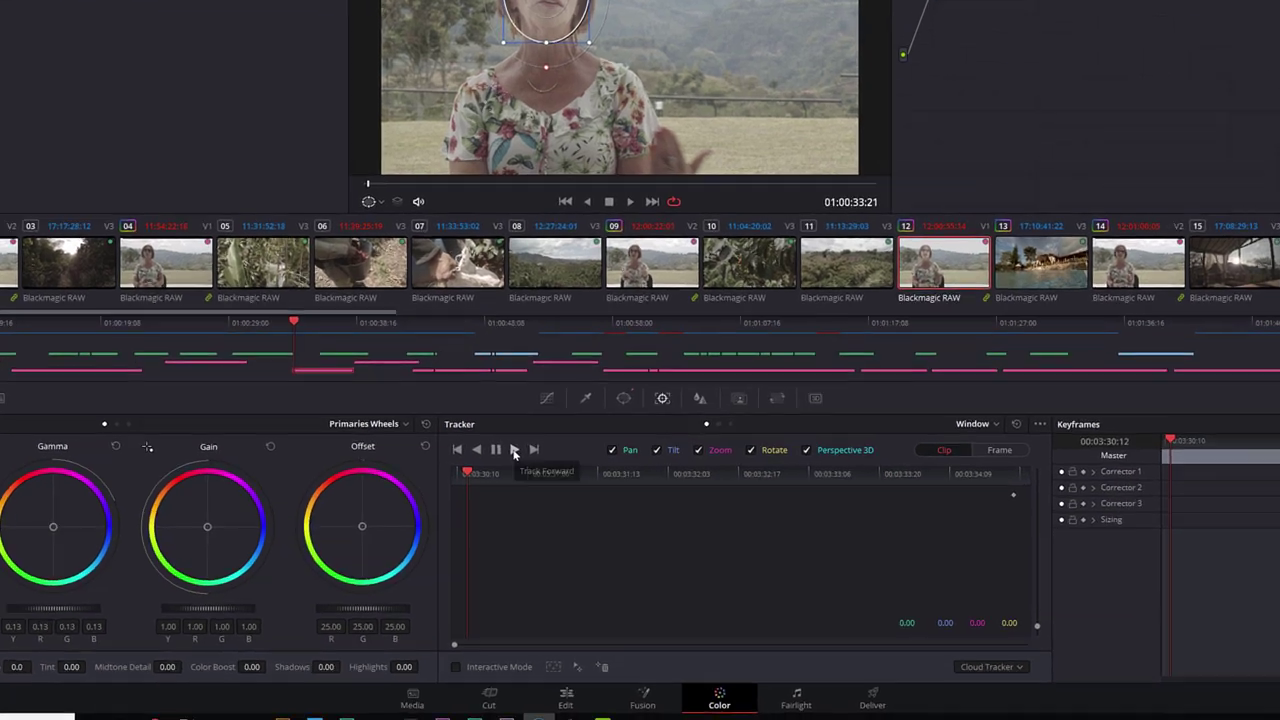
pyautogui.click(513, 450)
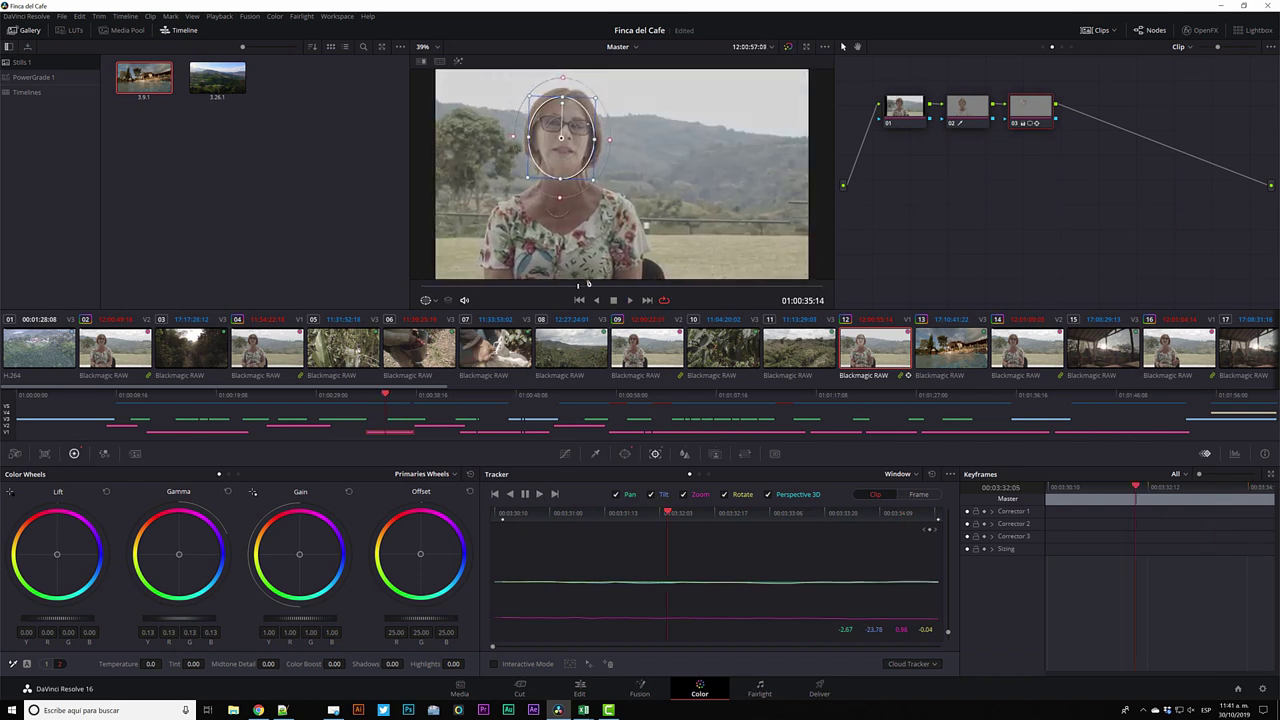
pyautogui.moveTo(588, 285); pyautogui.dragTo(477, 300)
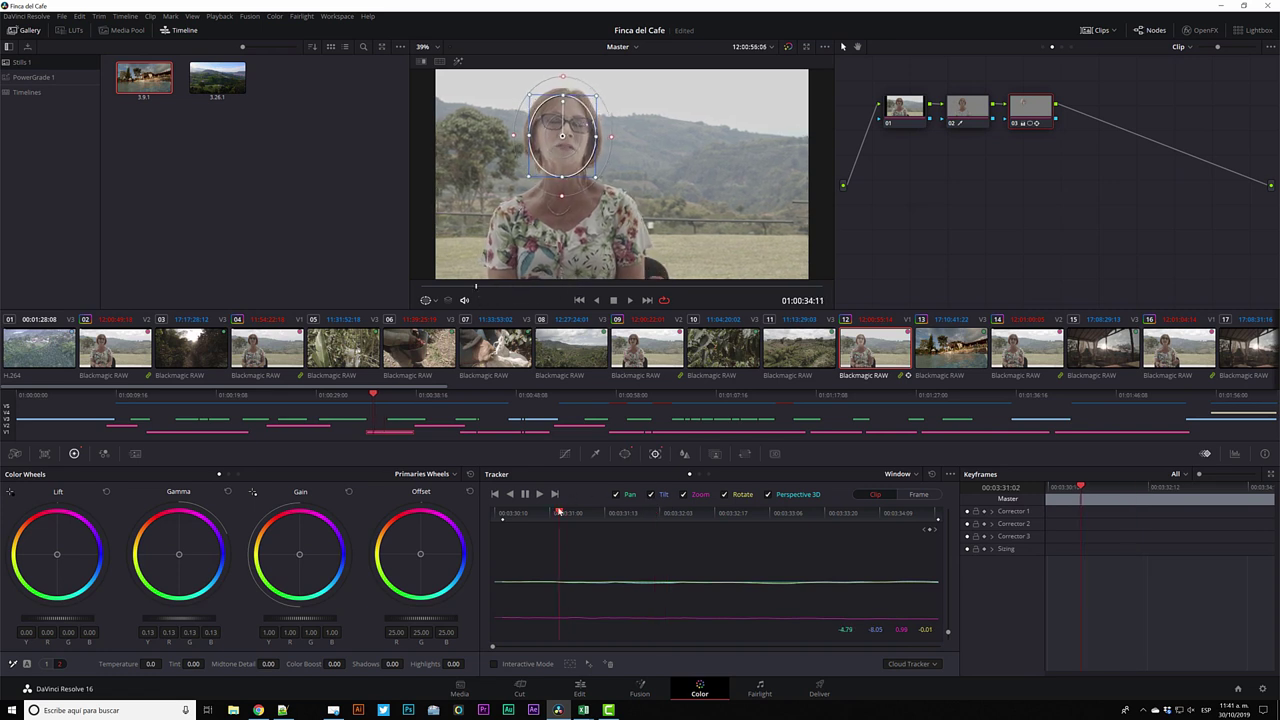
pyautogui.moveTo(558, 512); pyautogui.dragTo(494, 512)
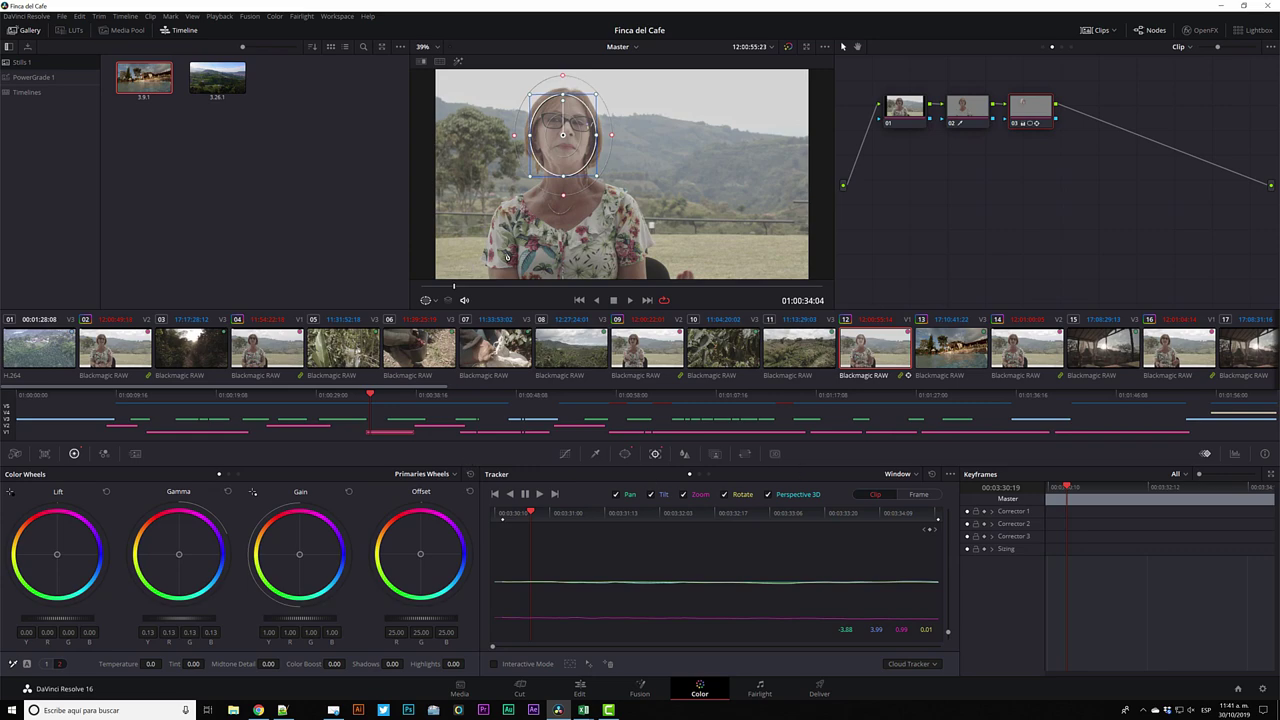
pyautogui.click(909, 475)
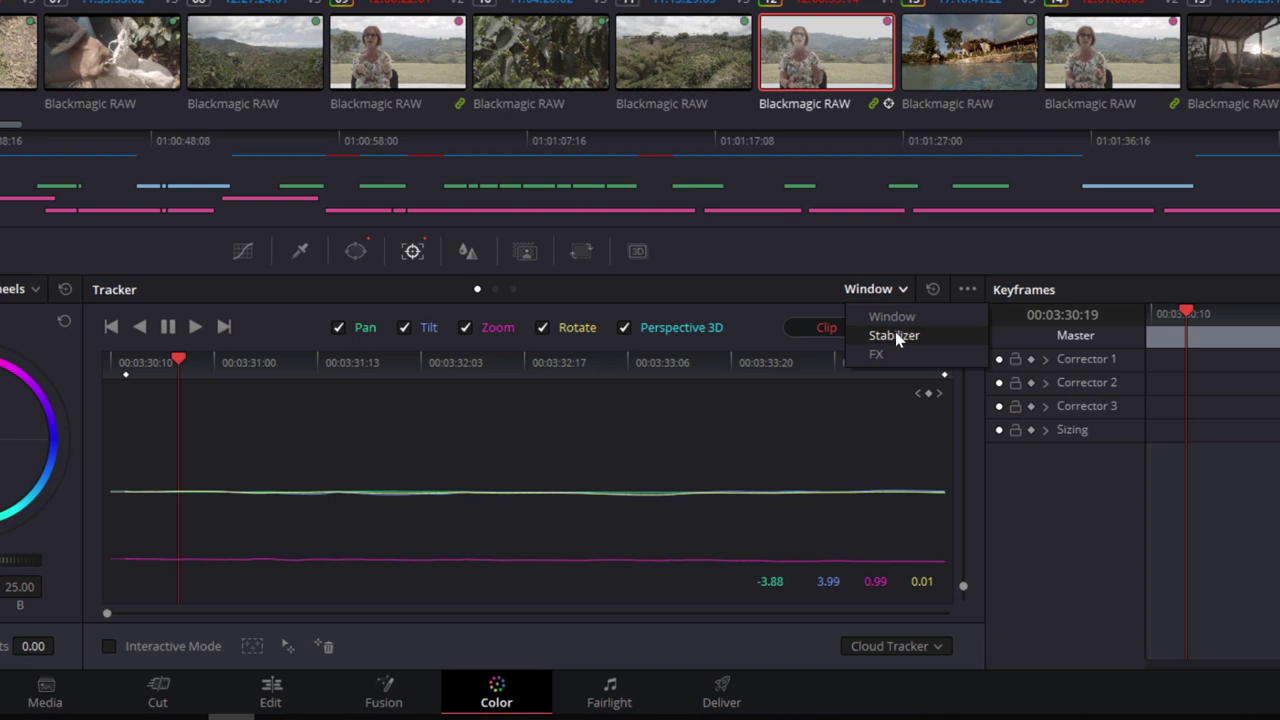
# - Stabilize coffee-plant clip 10 (cropping ratio 0.50, smooth 0.25, strength 1.00) and review it from the start
pyautogui.click(528, 36)
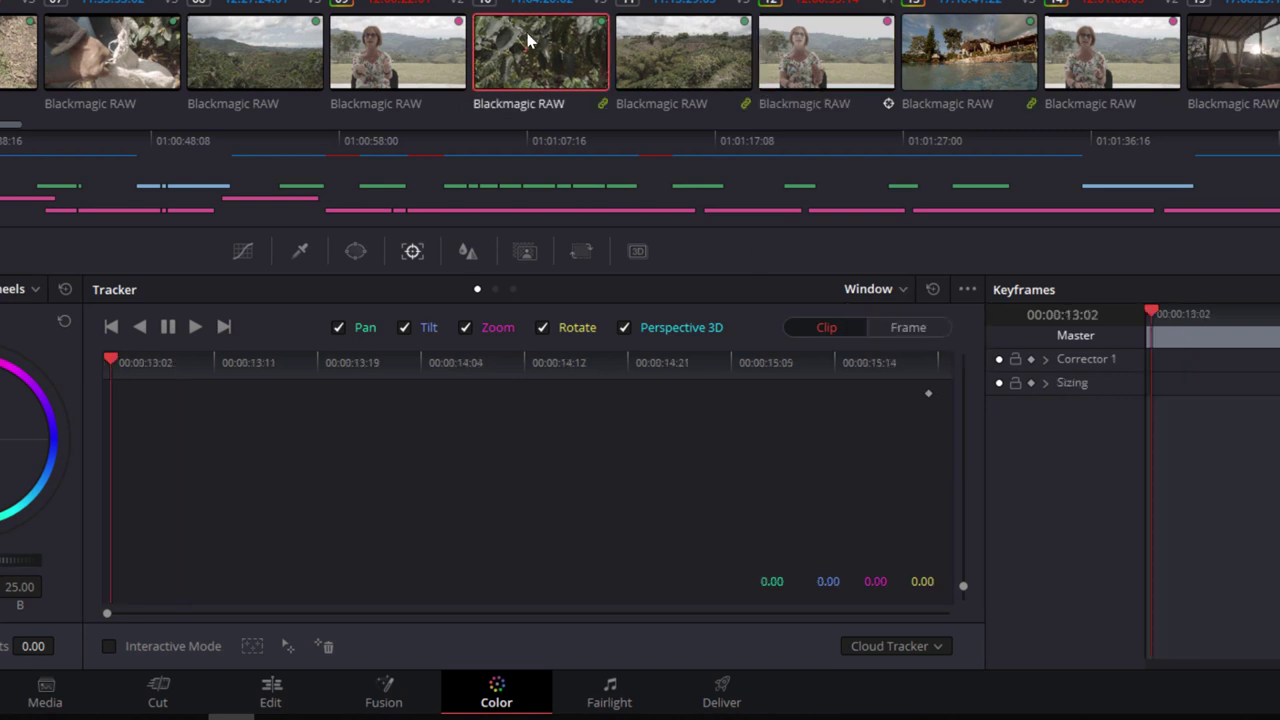
pyautogui.click(902, 290)
pyautogui.click(885, 337)
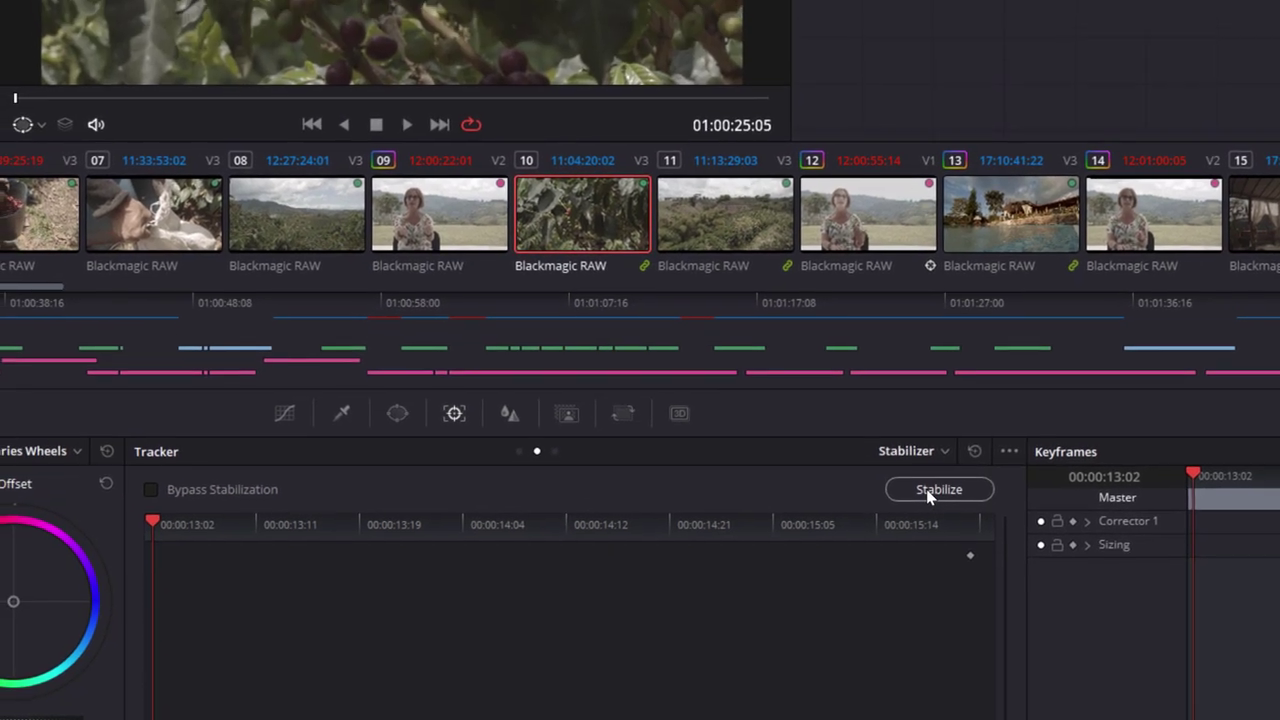
pyautogui.click(885, 327)
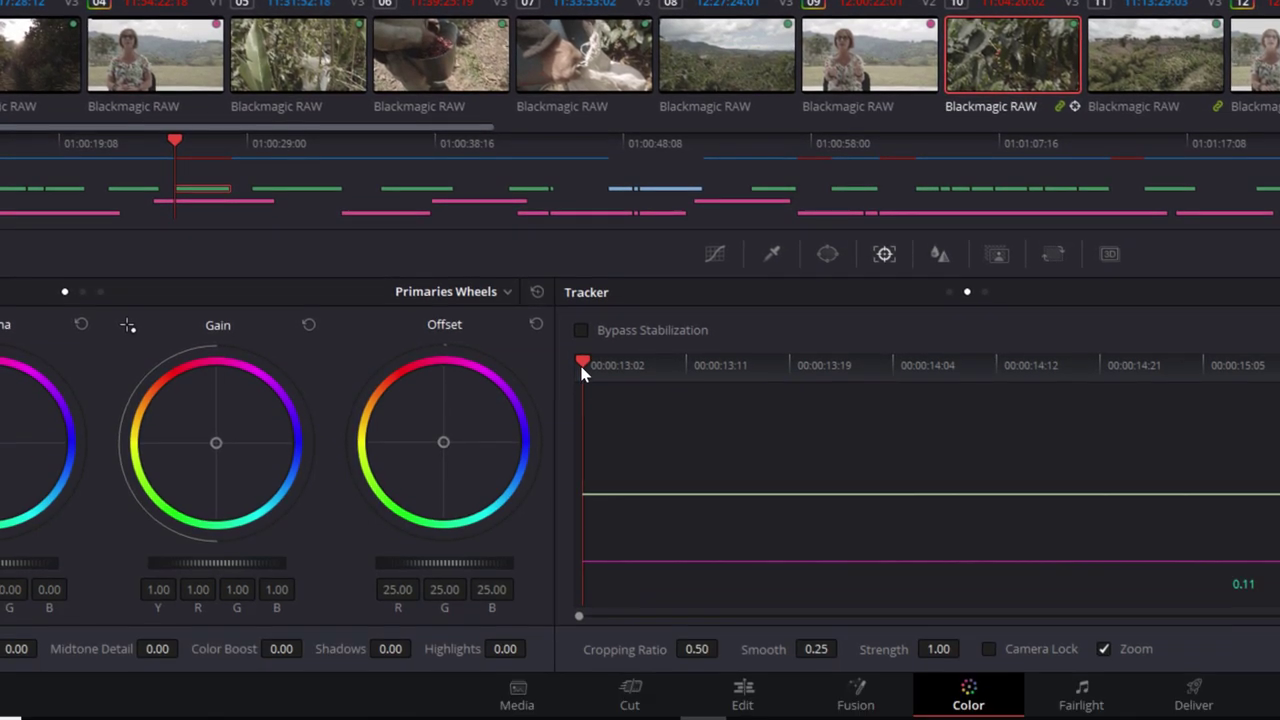
pyautogui.click(742, 366)
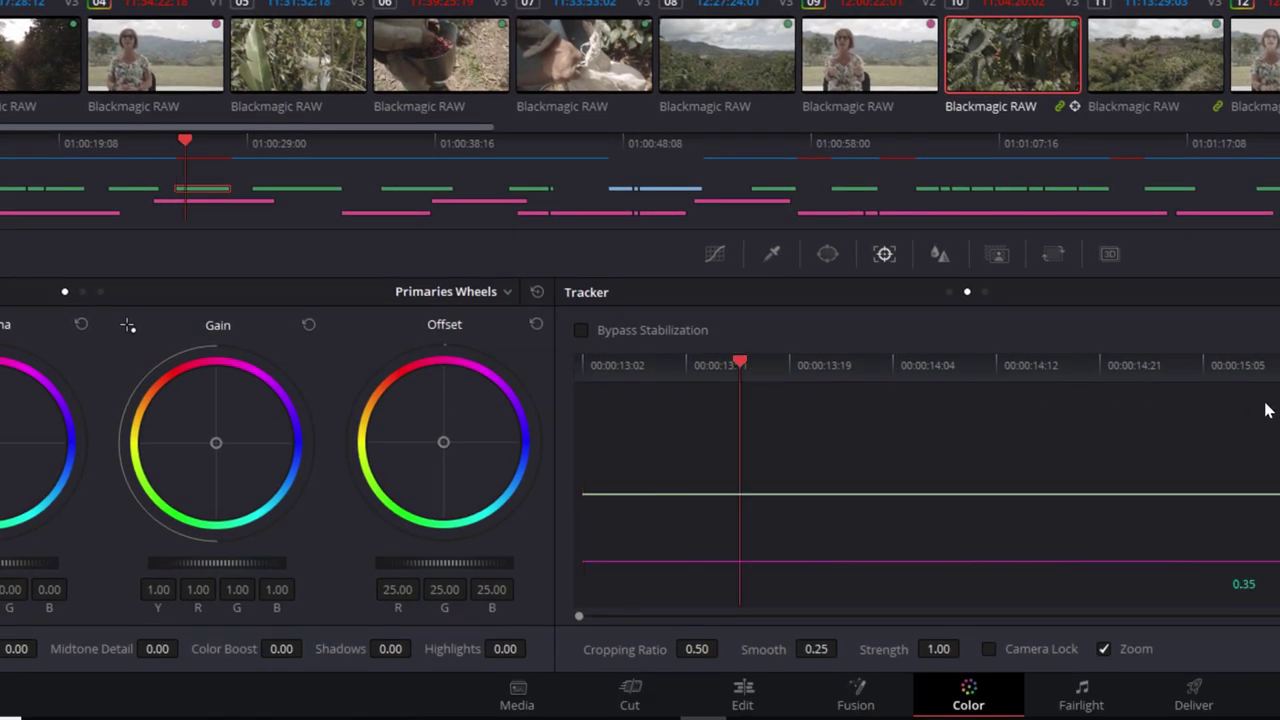
pyautogui.click(748, 360)
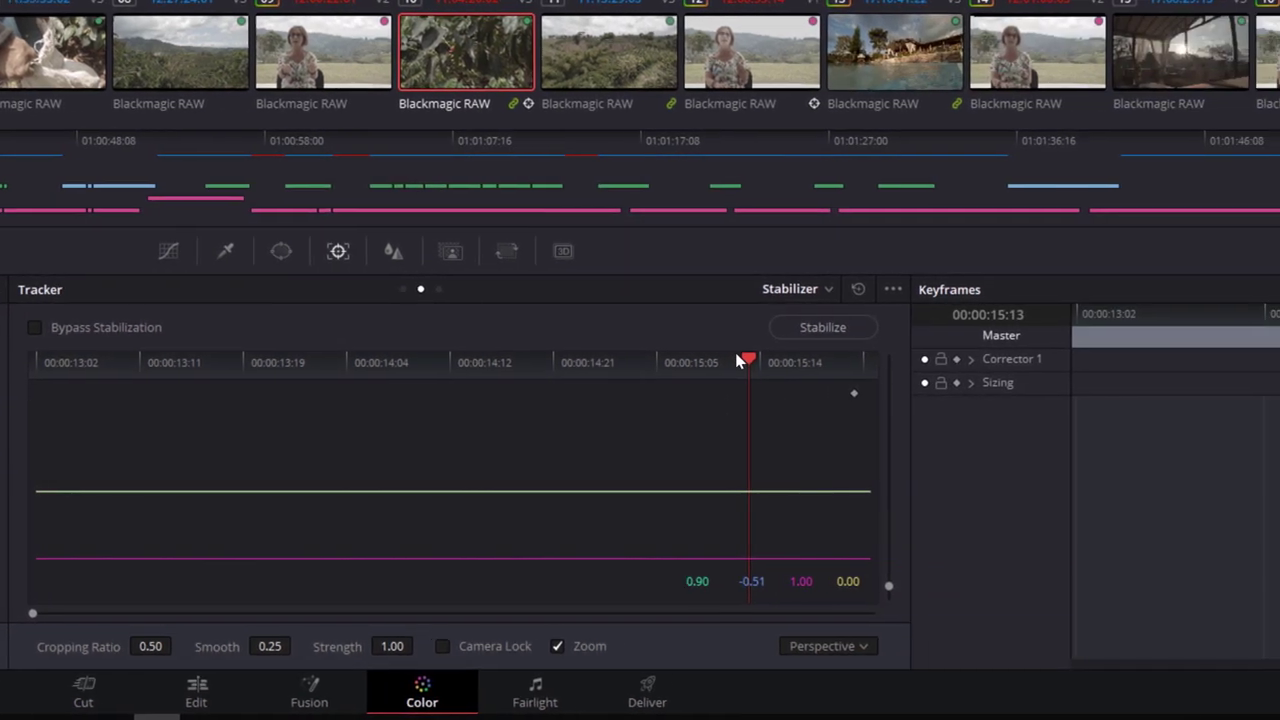
pyautogui.press('Home')
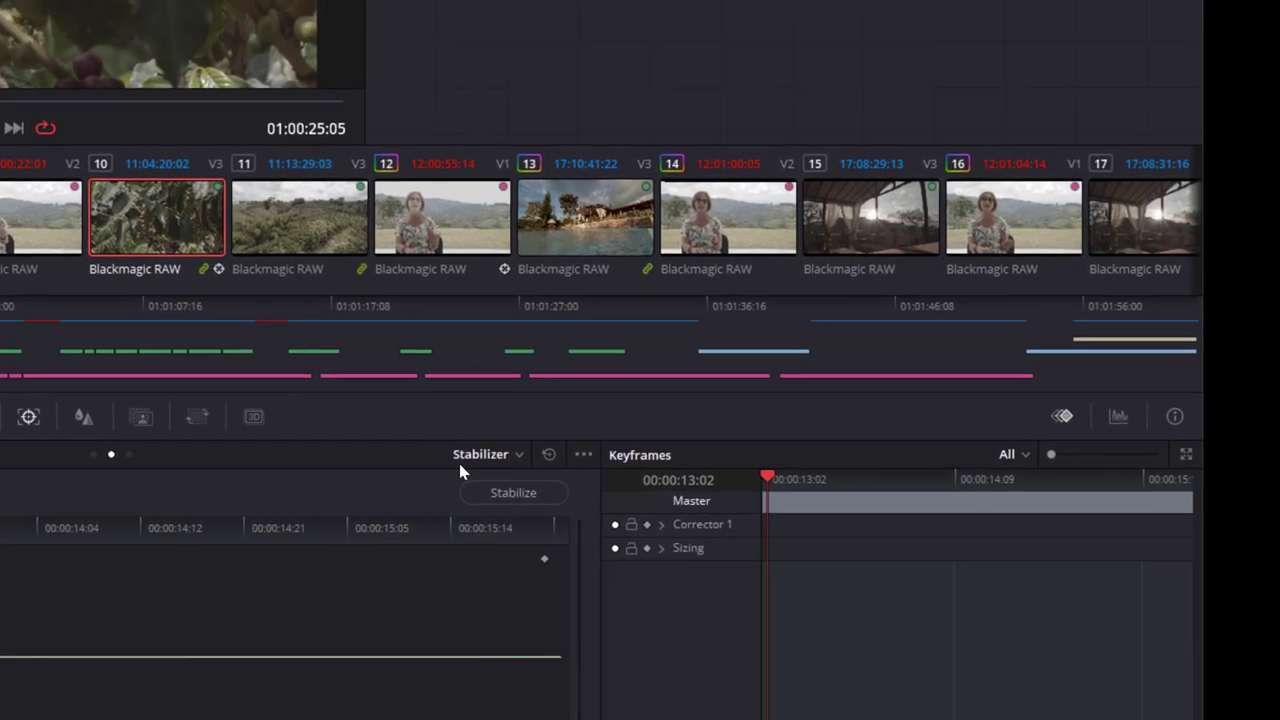
# - Switch clip 10's tracker to FX mode, then back to Window tracking
pyautogui.click(600, 411)
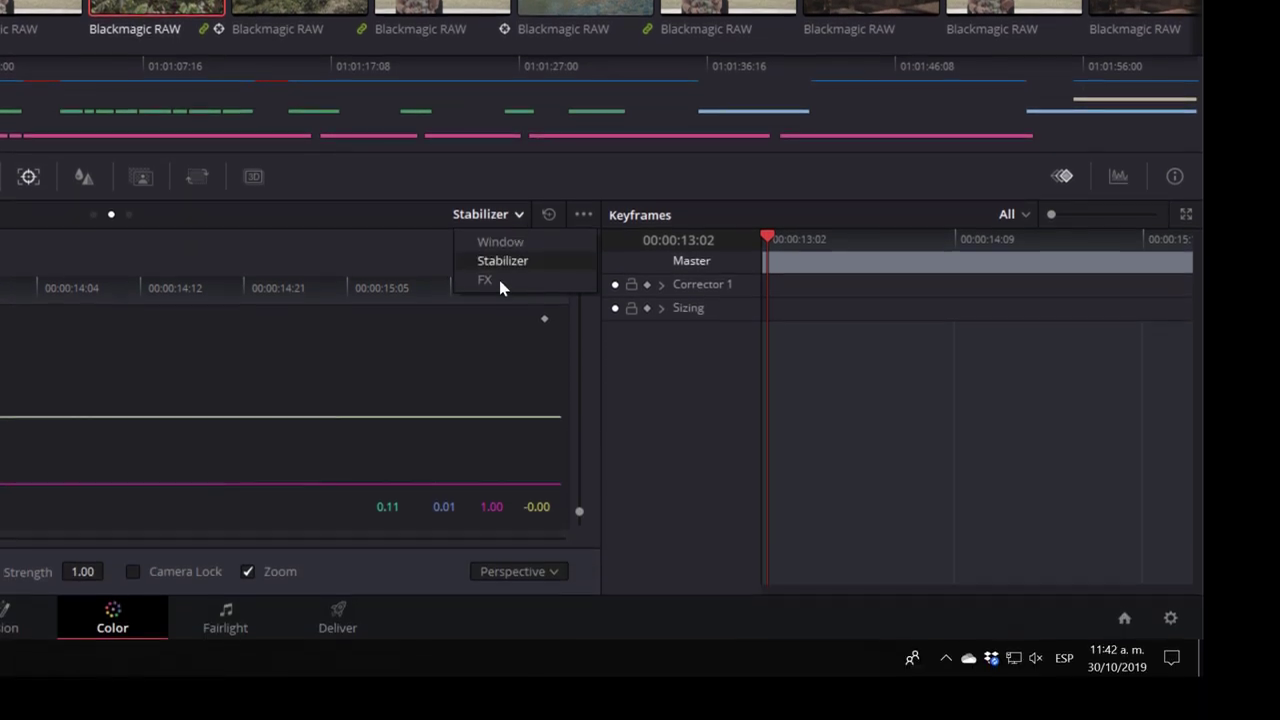
pyautogui.click(488, 281)
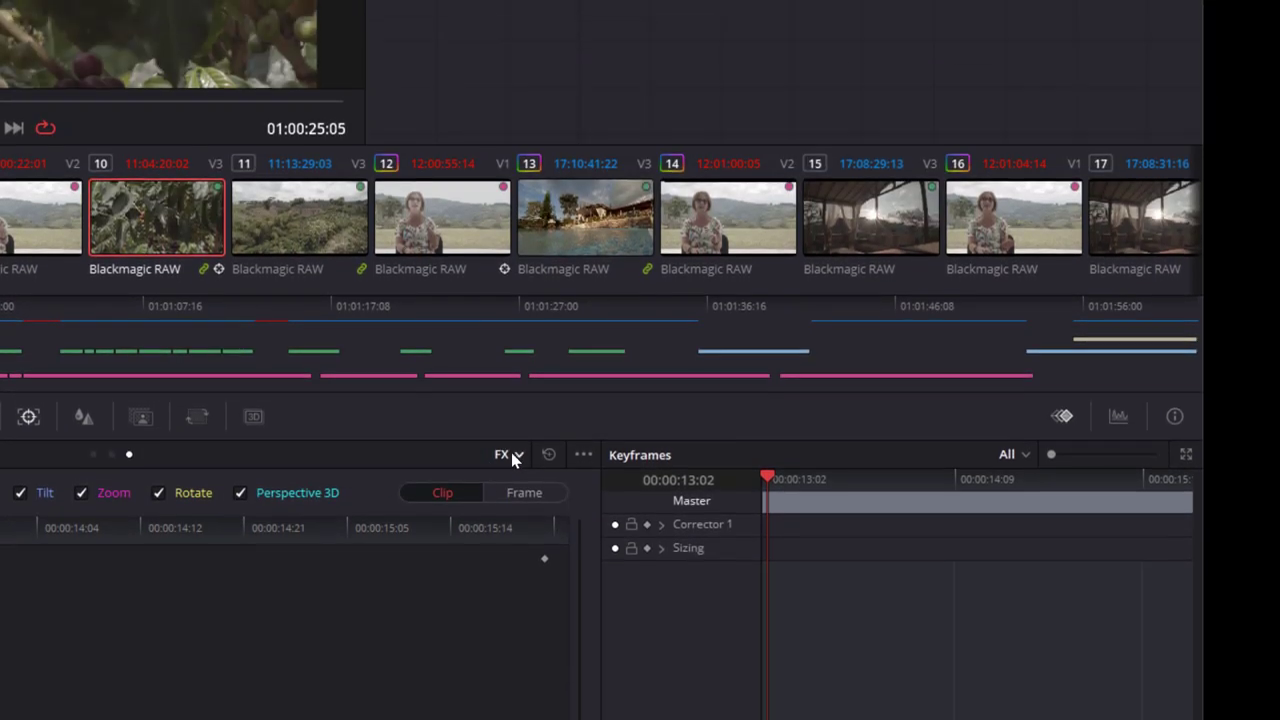
pyautogui.click(518, 455)
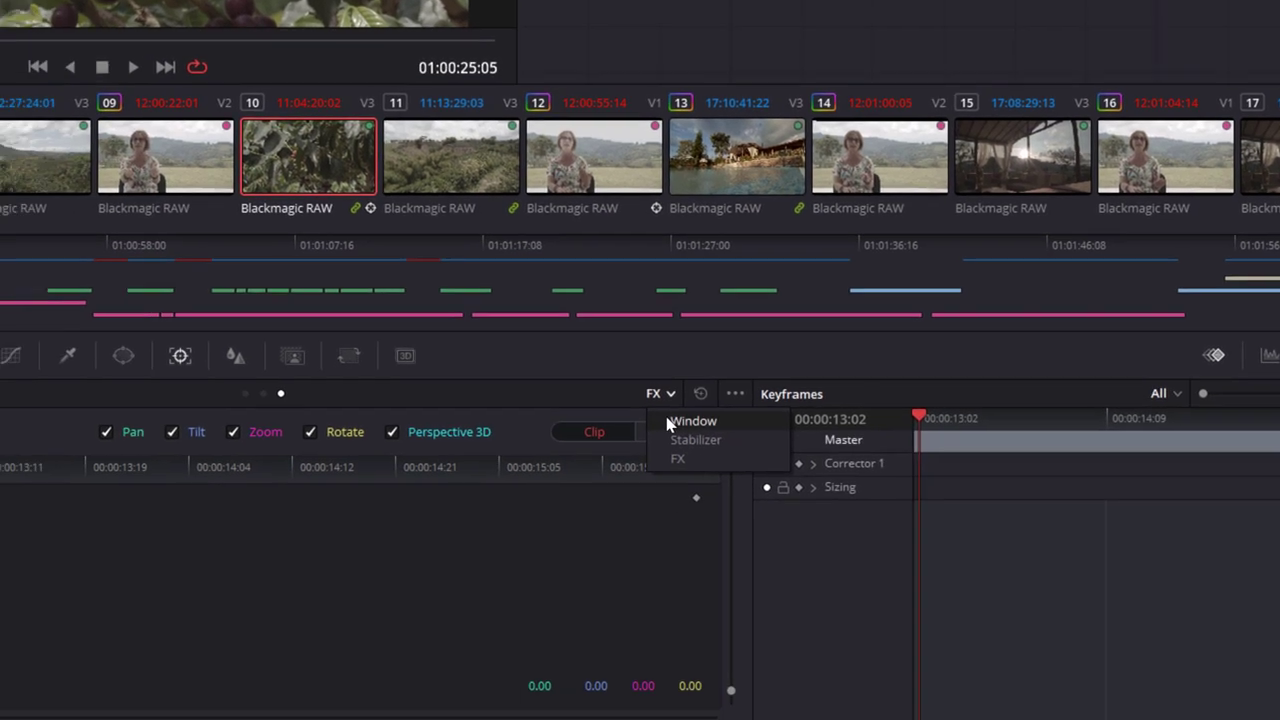
pyautogui.click(525, 481)
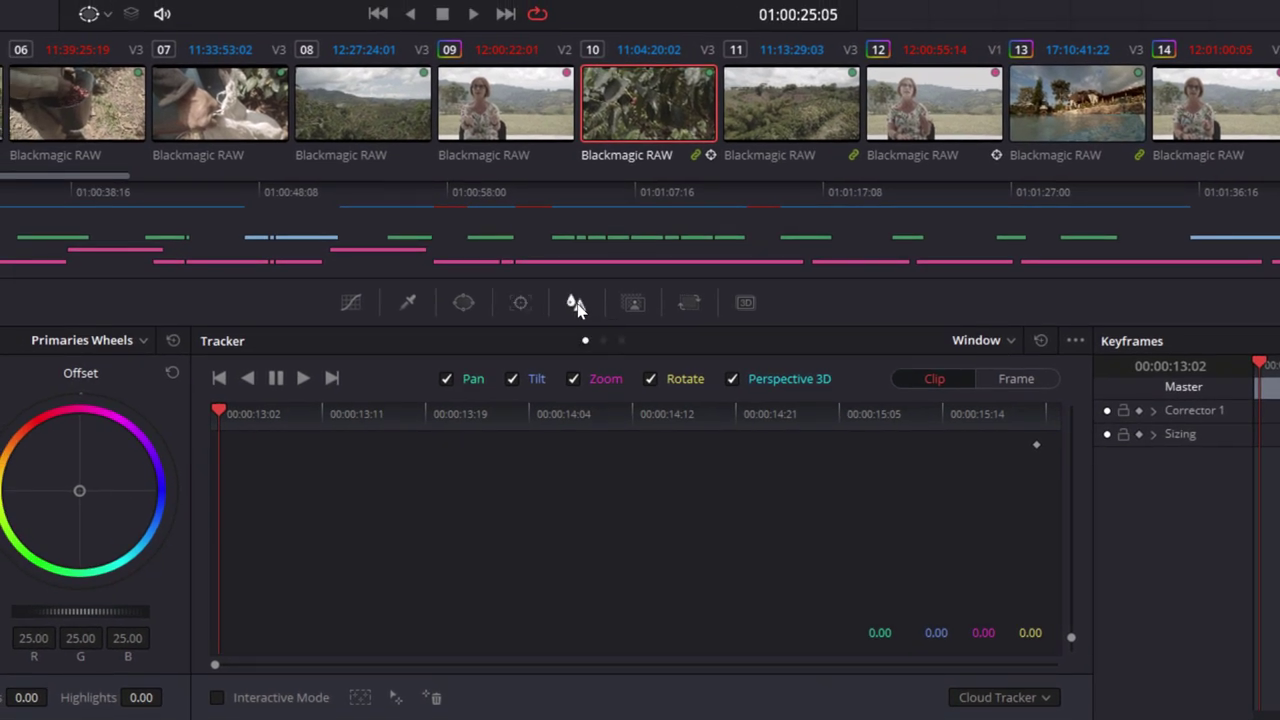
# - Try Blur mode on clip 10 with a larger radius on all channels
pyautogui.click(573, 303)
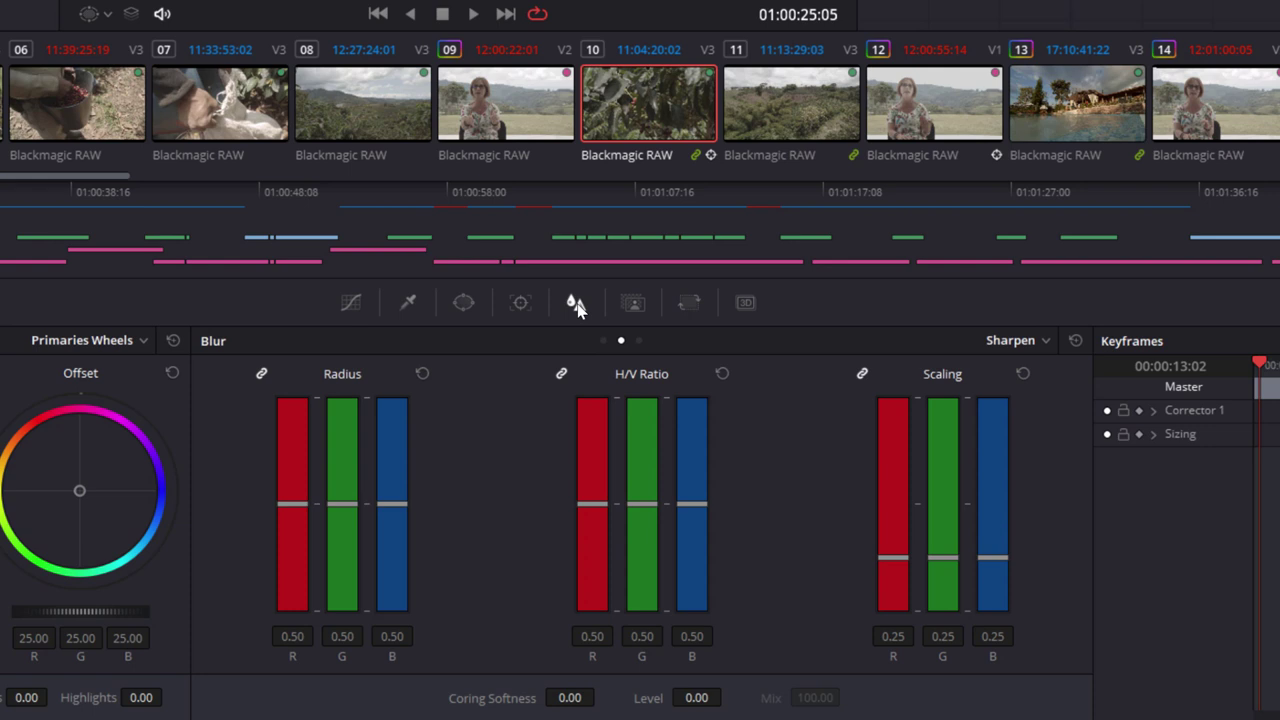
pyautogui.click(1032, 343)
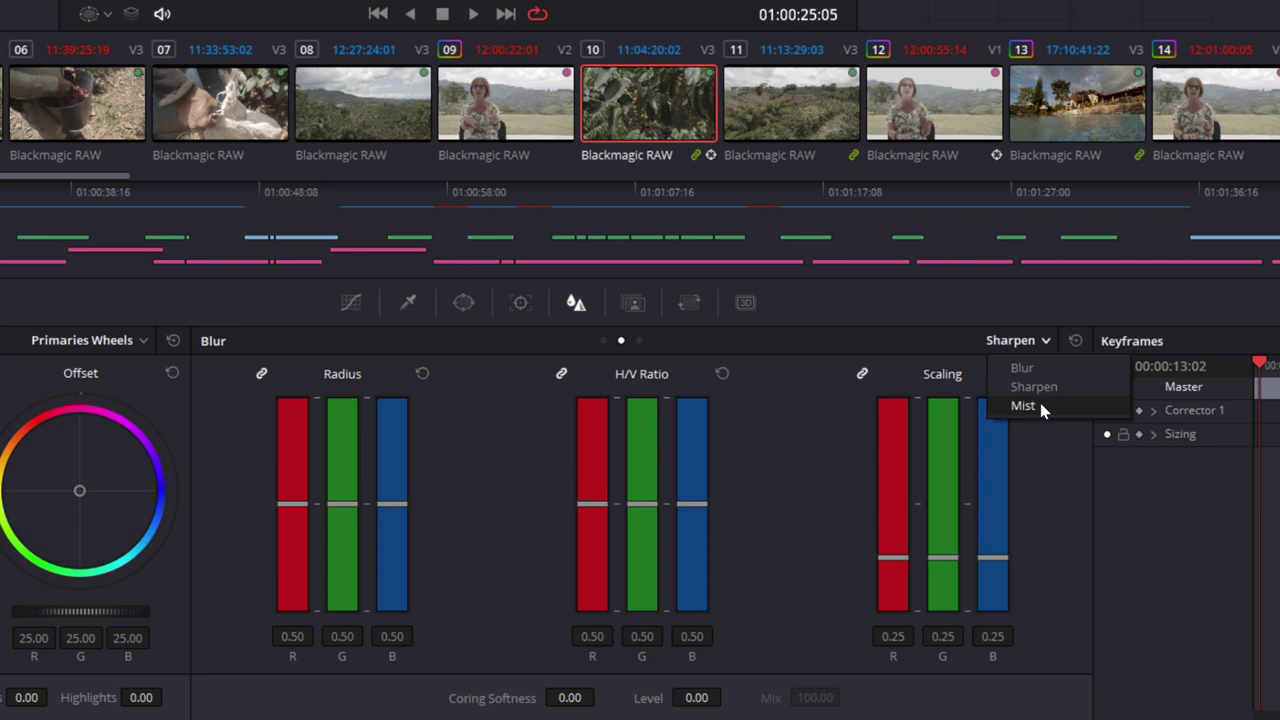
pyautogui.click(1030, 369)
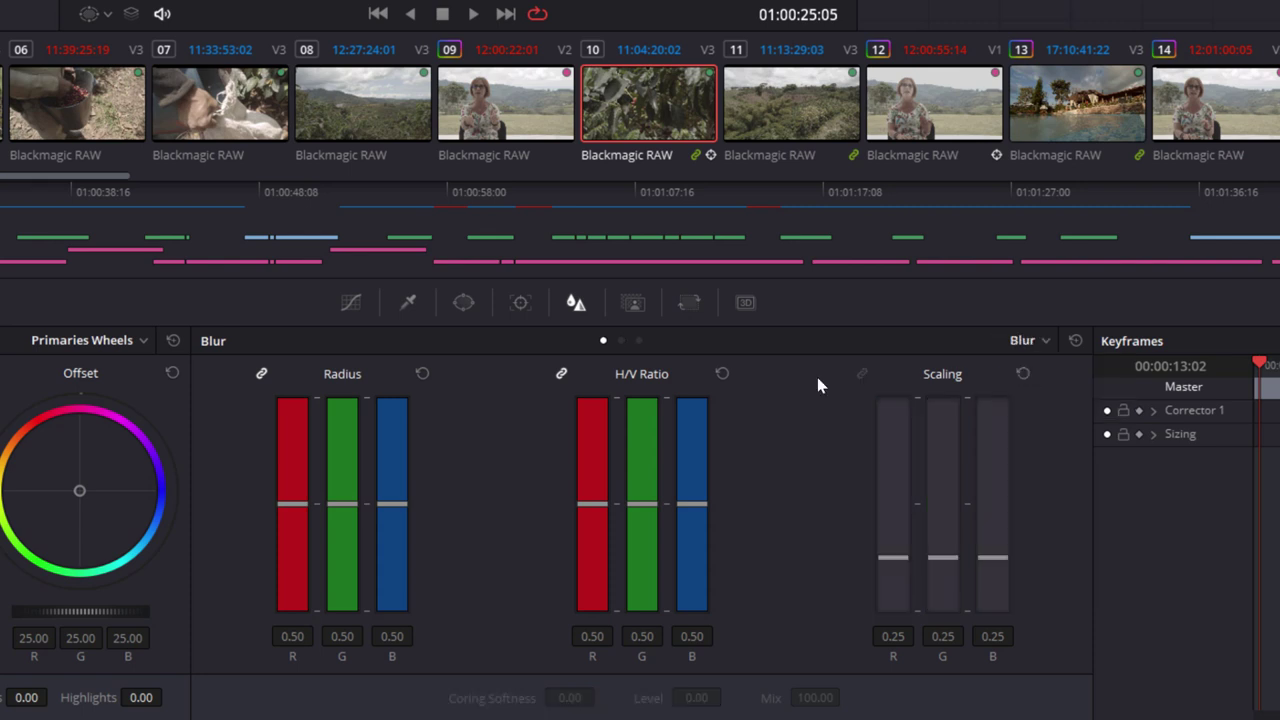
pyautogui.moveTo(332, 503)
pyautogui.mouseDown()
pyautogui.moveTo(340, 408)
pyautogui.moveTo(343, 558)
pyautogui.moveTo(340, 500)
pyautogui.mouseUp()
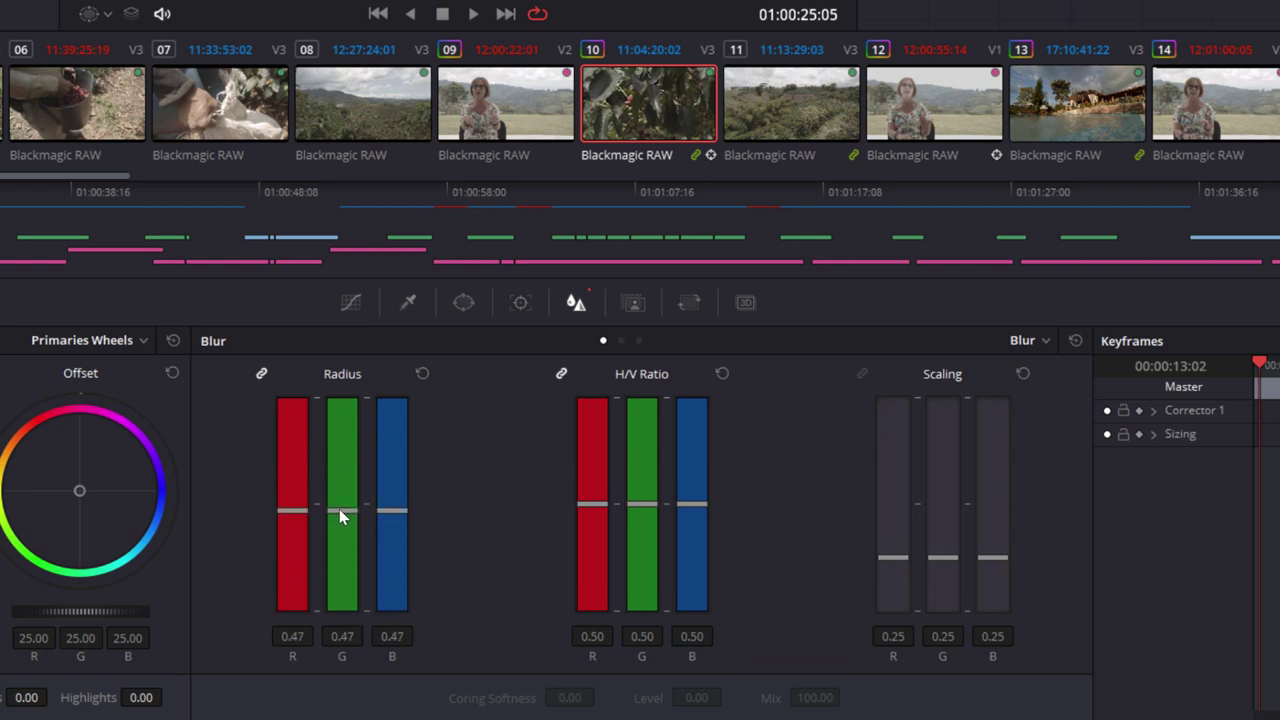
# - Try Sharpen mode with an adjusted radius, reset the blur settings, and show the Key controls
pyautogui.click(1025, 340)
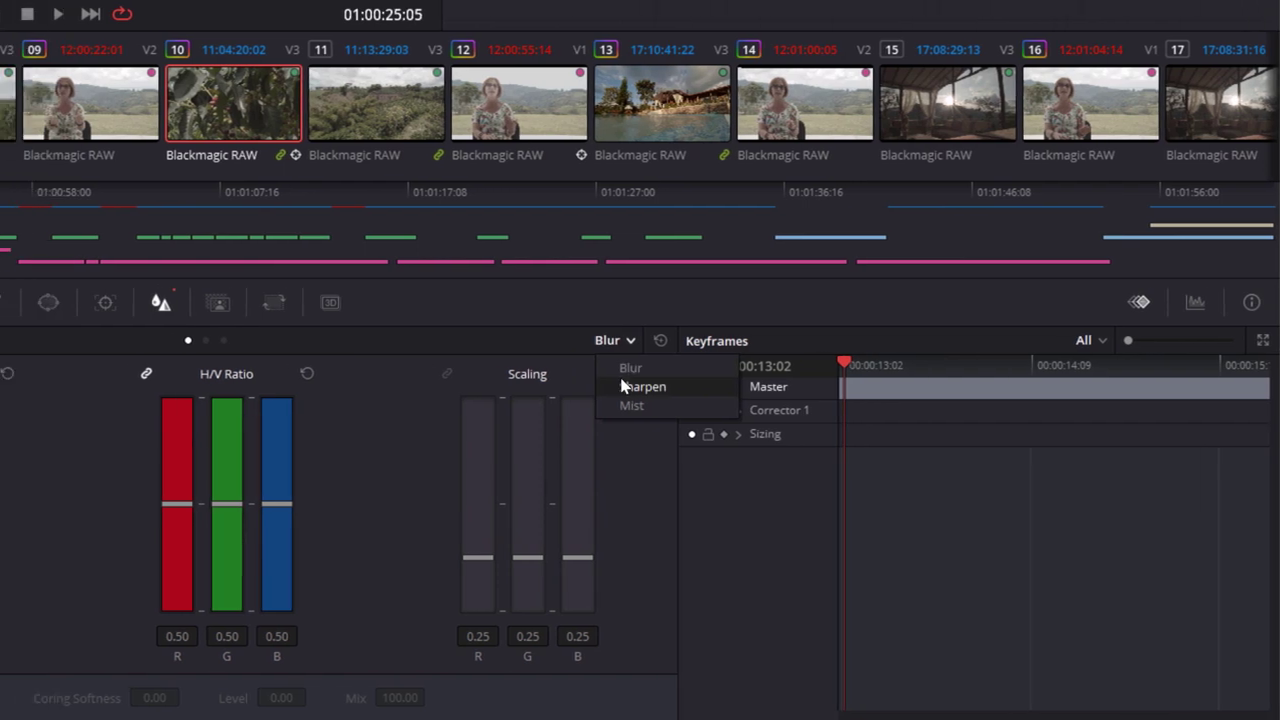
pyautogui.click(605, 386)
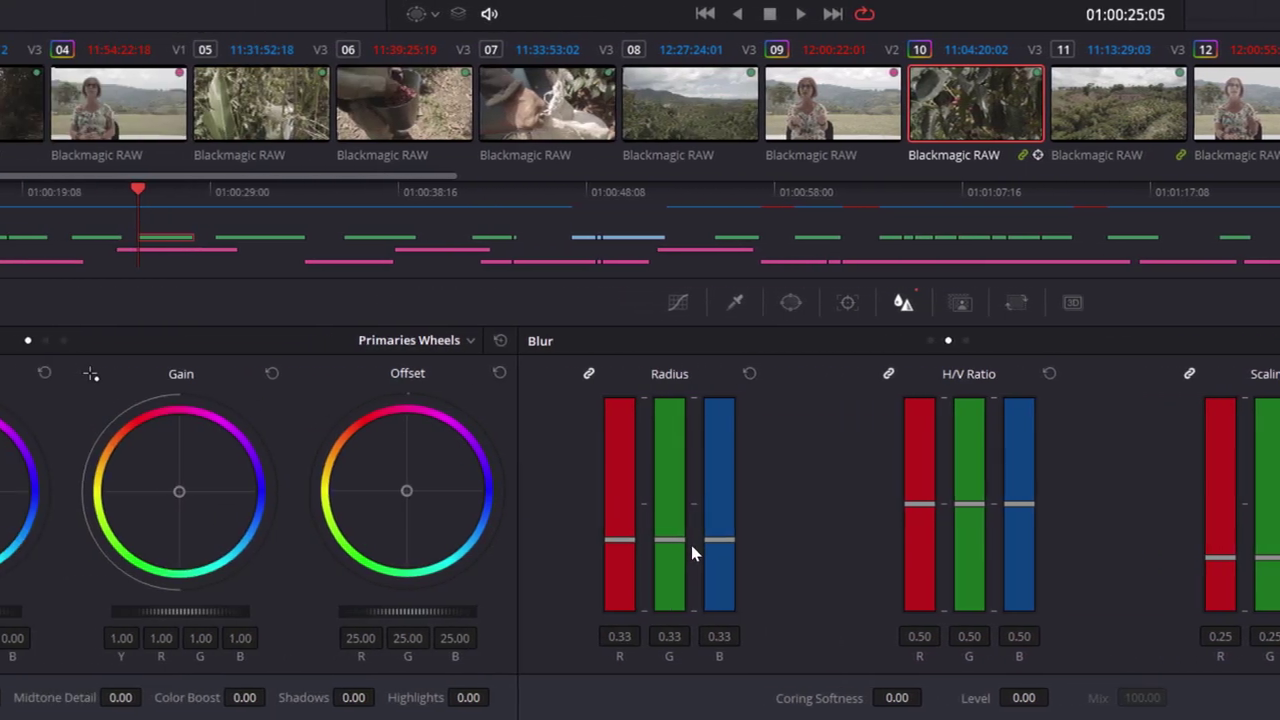
pyautogui.moveTo(691, 545); pyautogui.dragTo(688, 512)
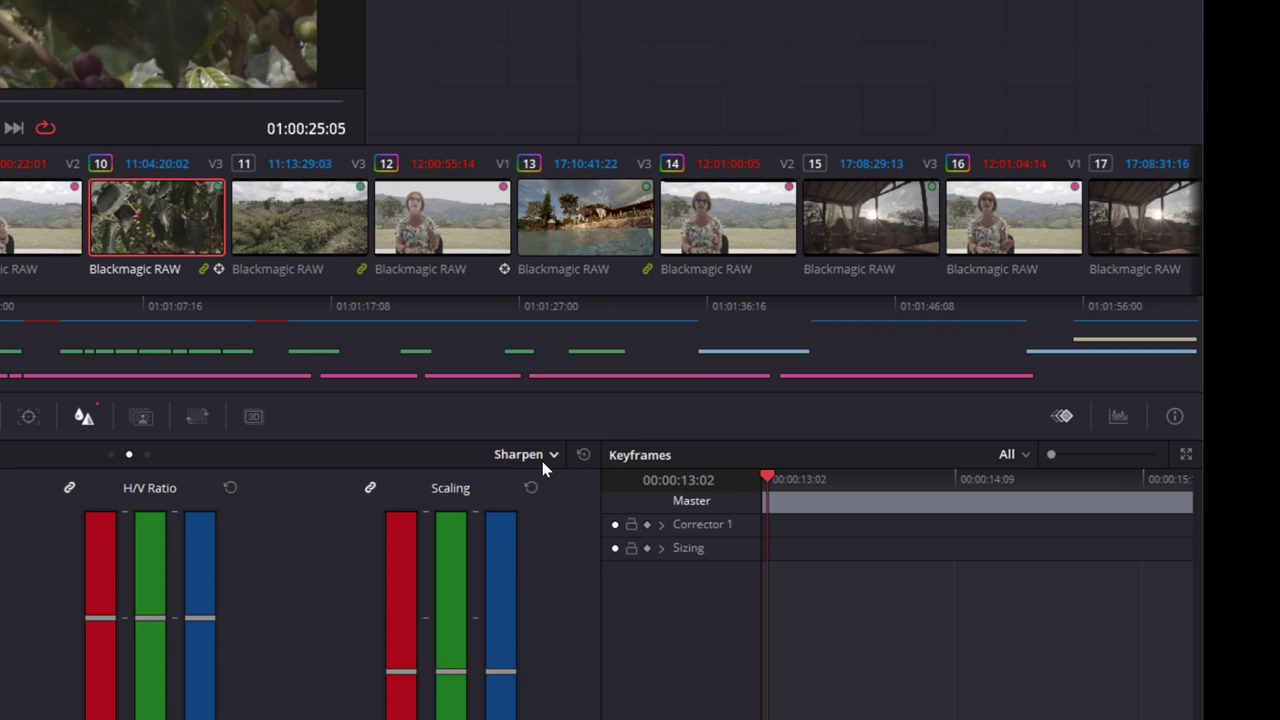
pyautogui.click(542, 461)
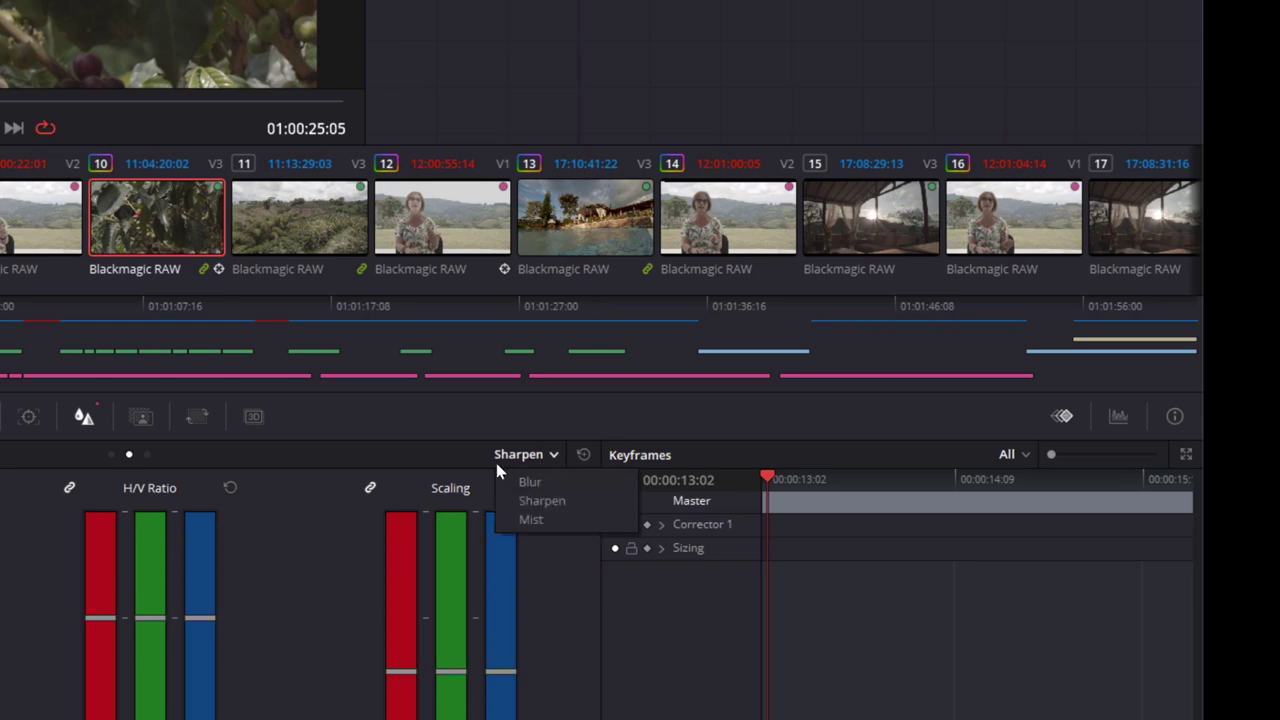
pyautogui.click(586, 456)
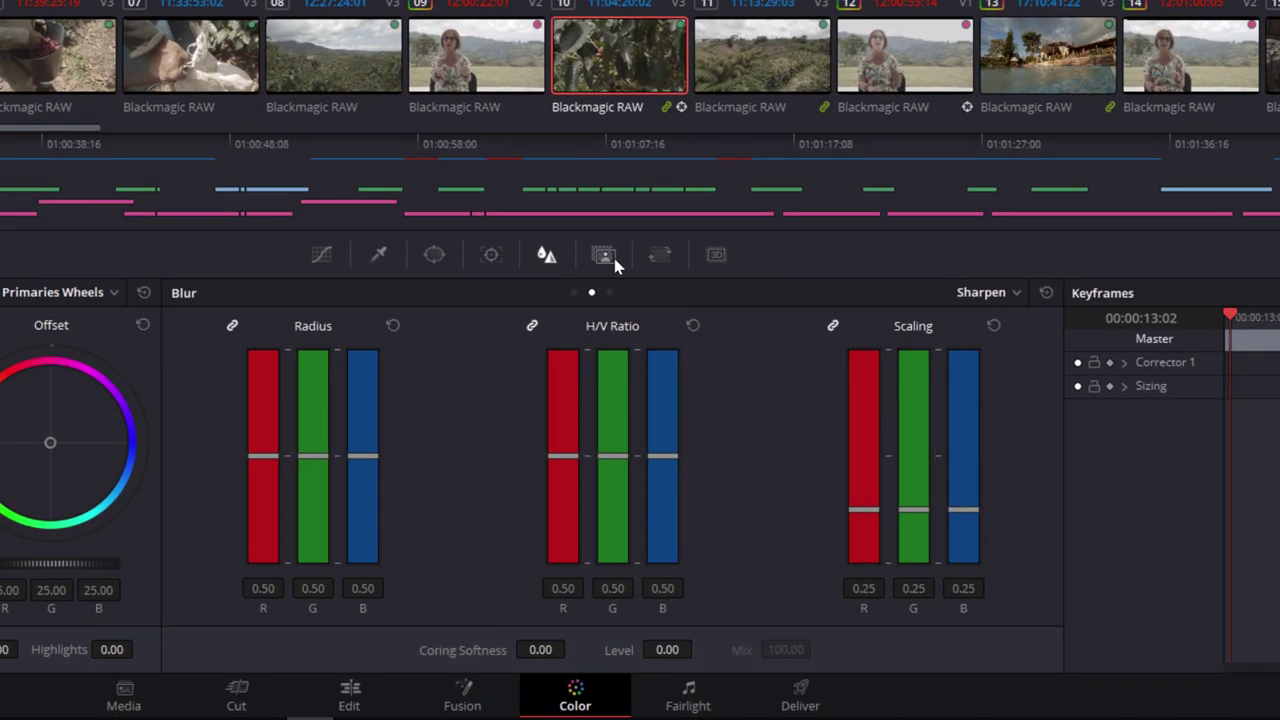
pyautogui.click(612, 257)
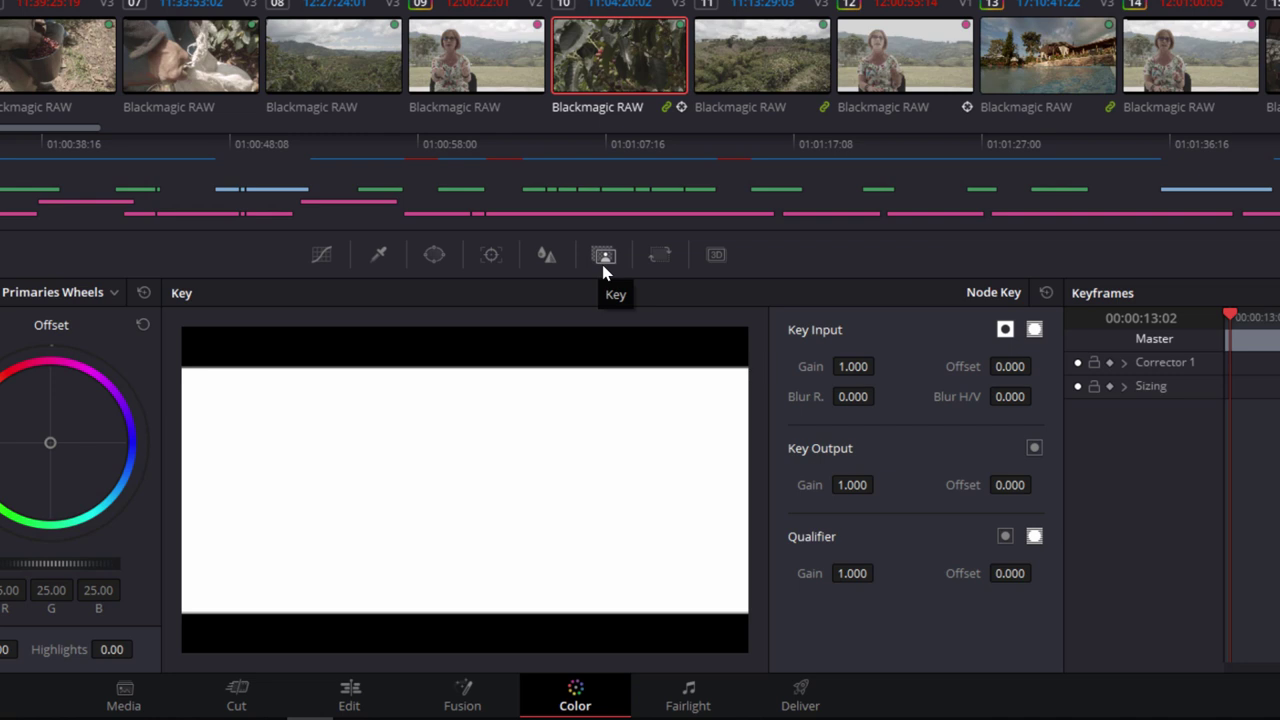
# - Try Input Sizing pan and a 0.640 width, then reset sizing to pan 0.000, width 1.000
pyautogui.click(660, 256)
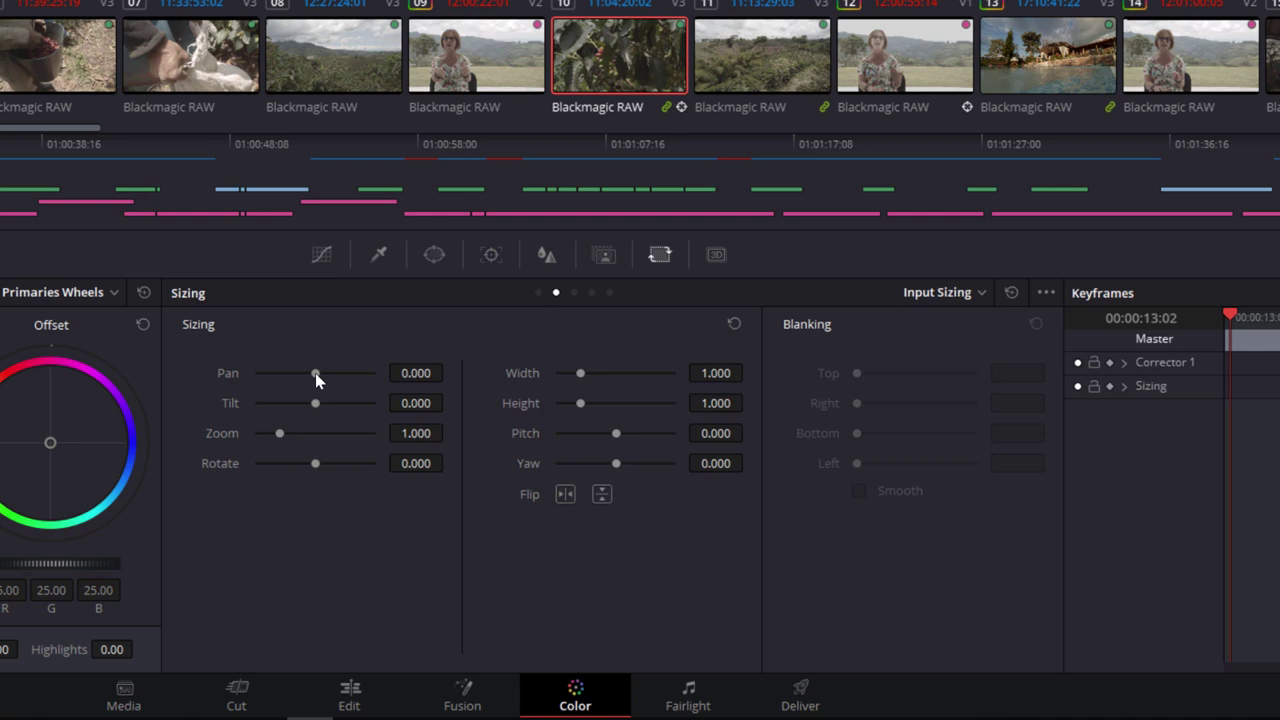
pyautogui.moveTo(315, 373); pyautogui.dragTo(309, 371)
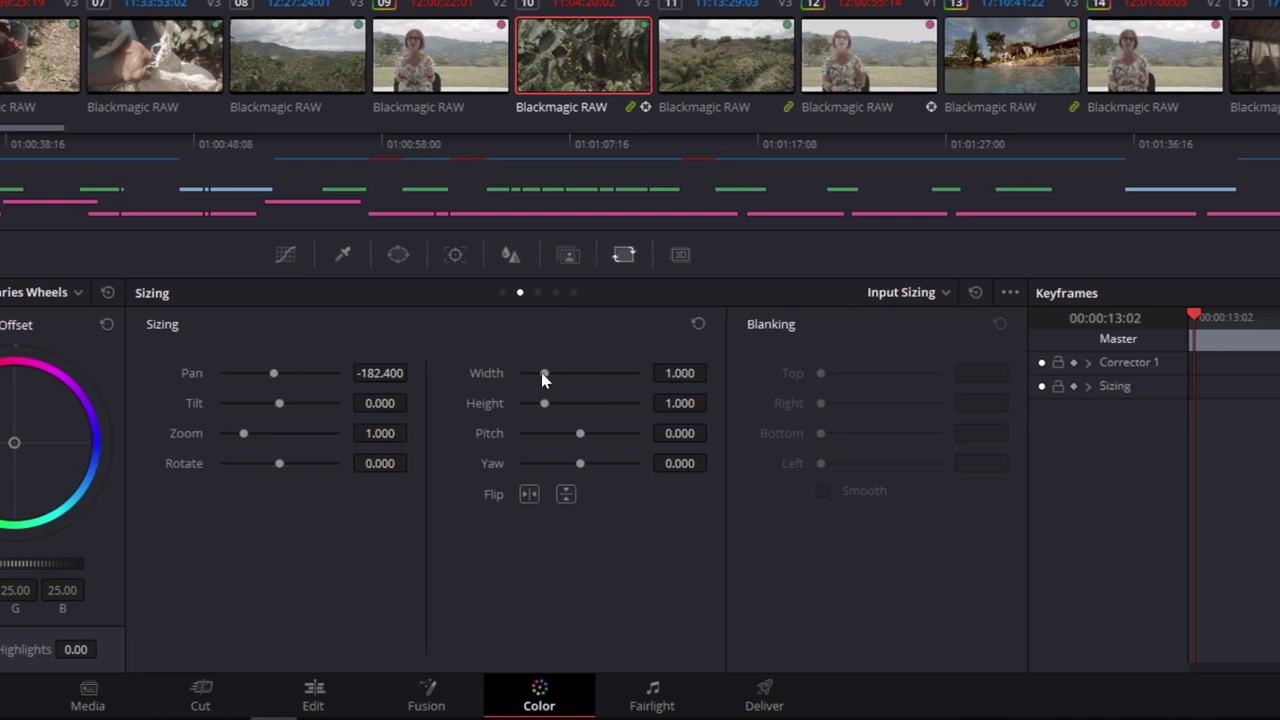
pyautogui.moveTo(545, 373)
pyautogui.mouseDown()
pyautogui.moveTo(533, 377)
pyautogui.moveTo(553, 371)
pyautogui.mouseUp()
pyautogui.click(698, 324)
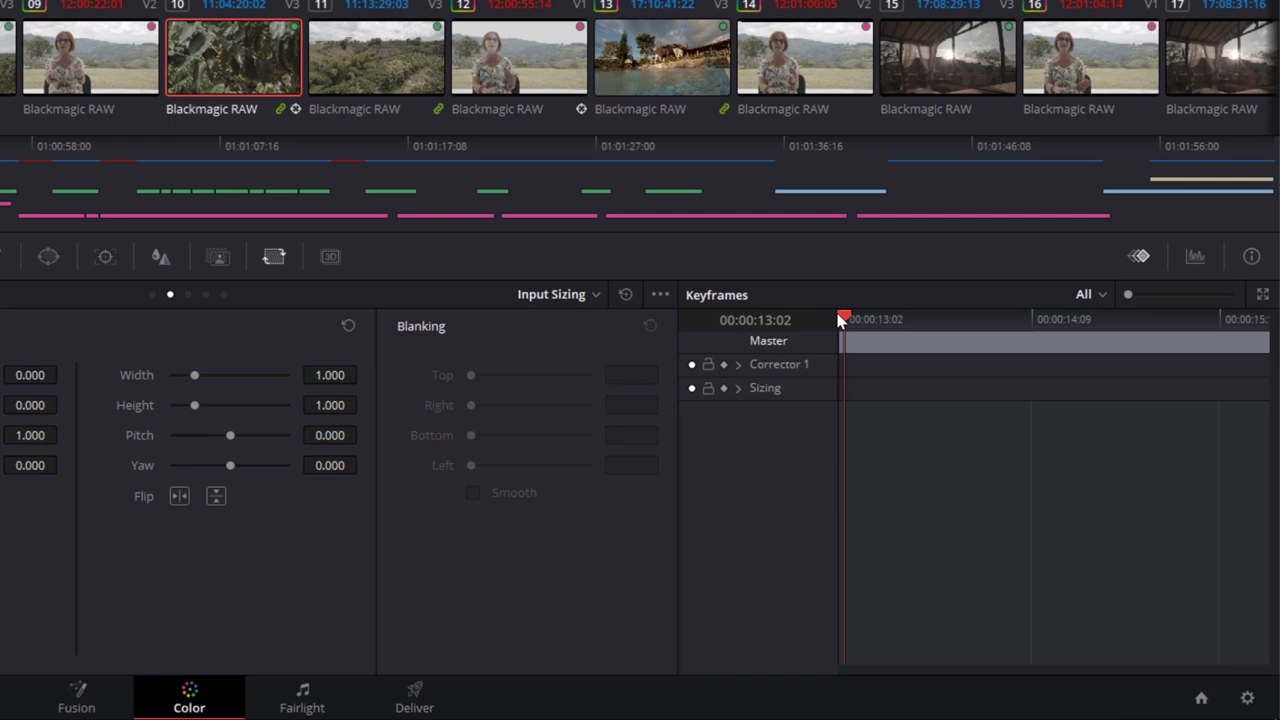
# - Play clip 10, preview around 00:00:13:17, and return to the start
pyautogui.press('space')
pyautogui.moveTo(957, 306); pyautogui.dragTo(937, 306)
pyautogui.moveTo(931, 315); pyautogui.dragTo(843, 318)
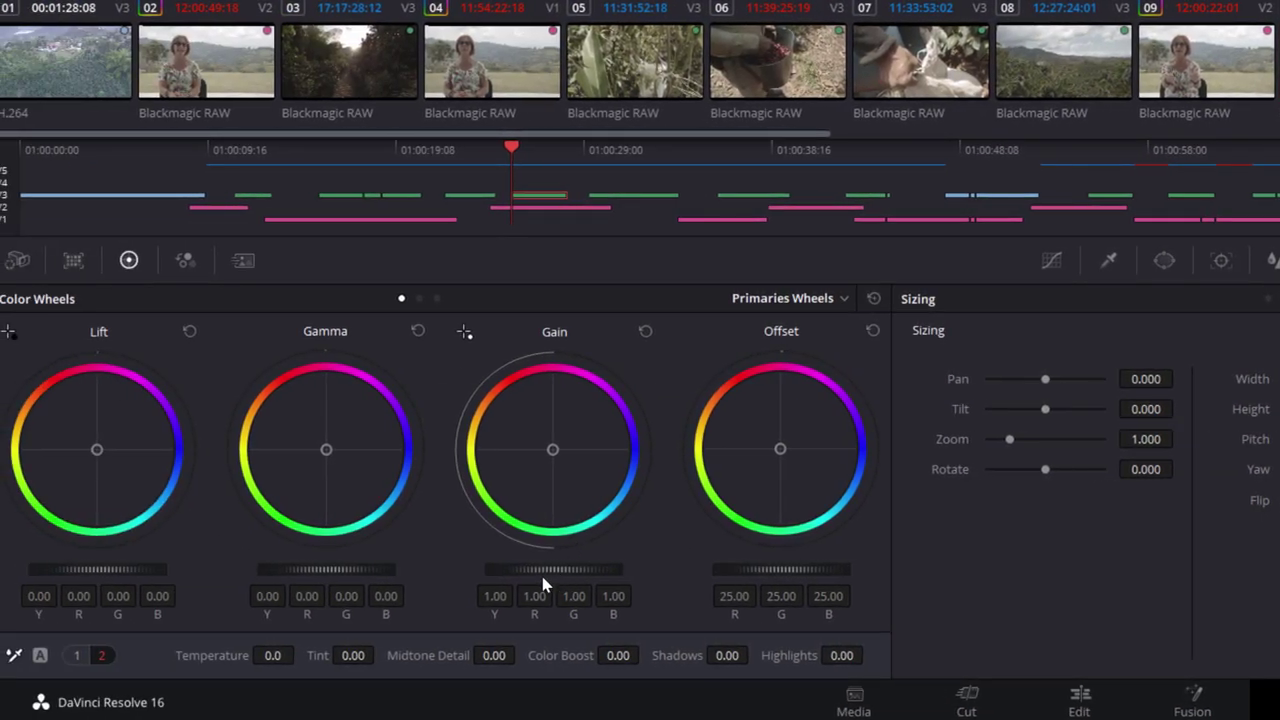
# - Raise Gain to 3.03, keyframe Corrector 1 at the start, and darken Offset to -40.50 later
pyautogui.moveTo(491, 569); pyautogui.dragTo(560, 569)
pyautogui.click(740, 368)
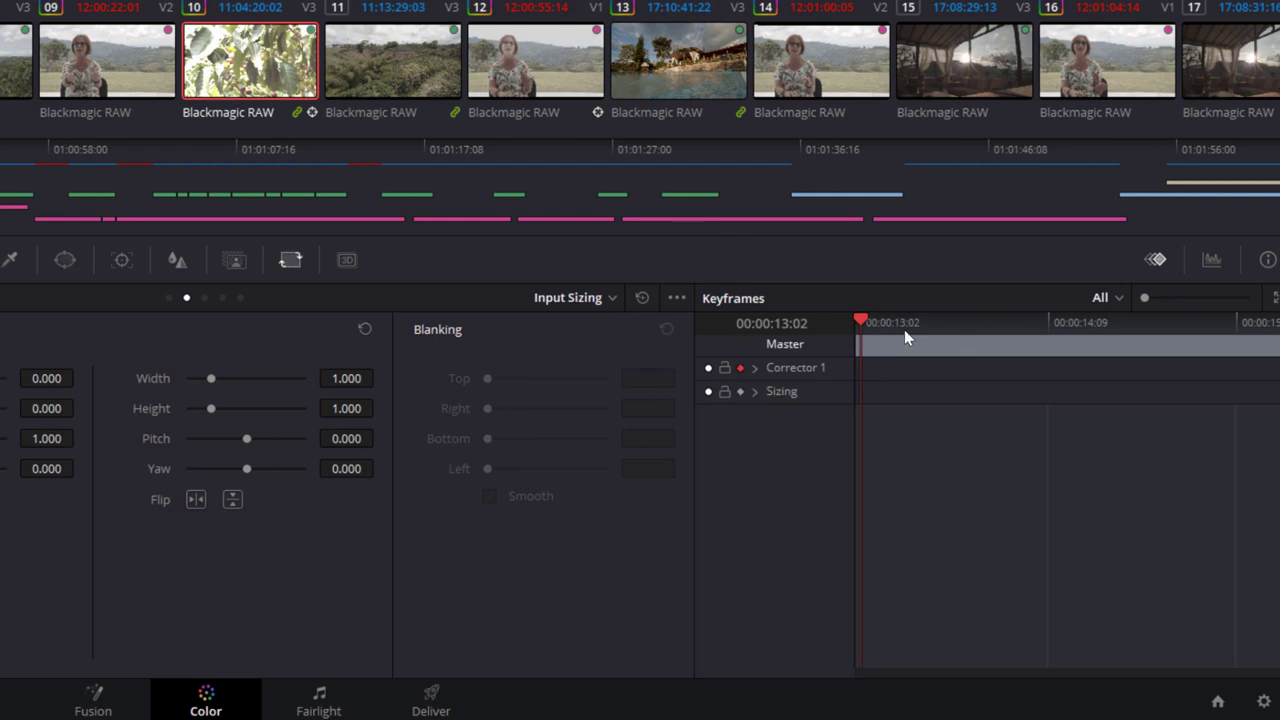
pyautogui.moveTo(864, 317); pyautogui.dragTo(1040, 320)
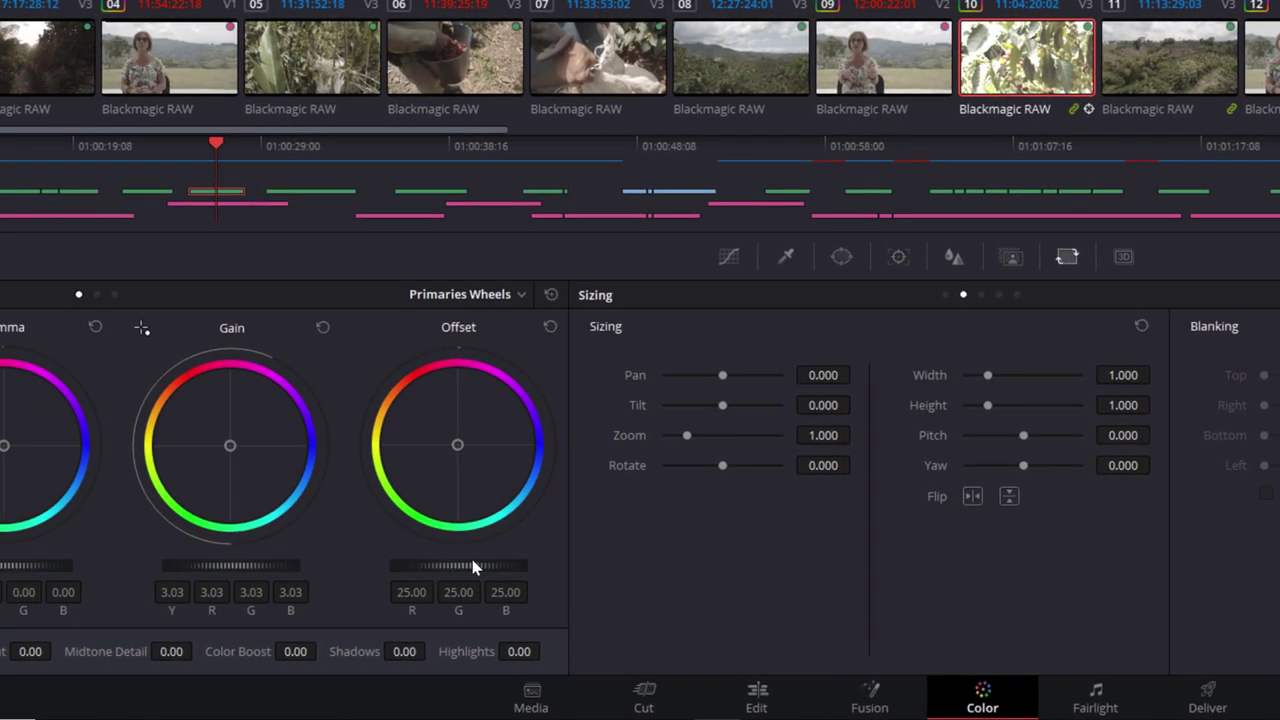
pyautogui.moveTo(513, 565); pyautogui.dragTo(513, 558)
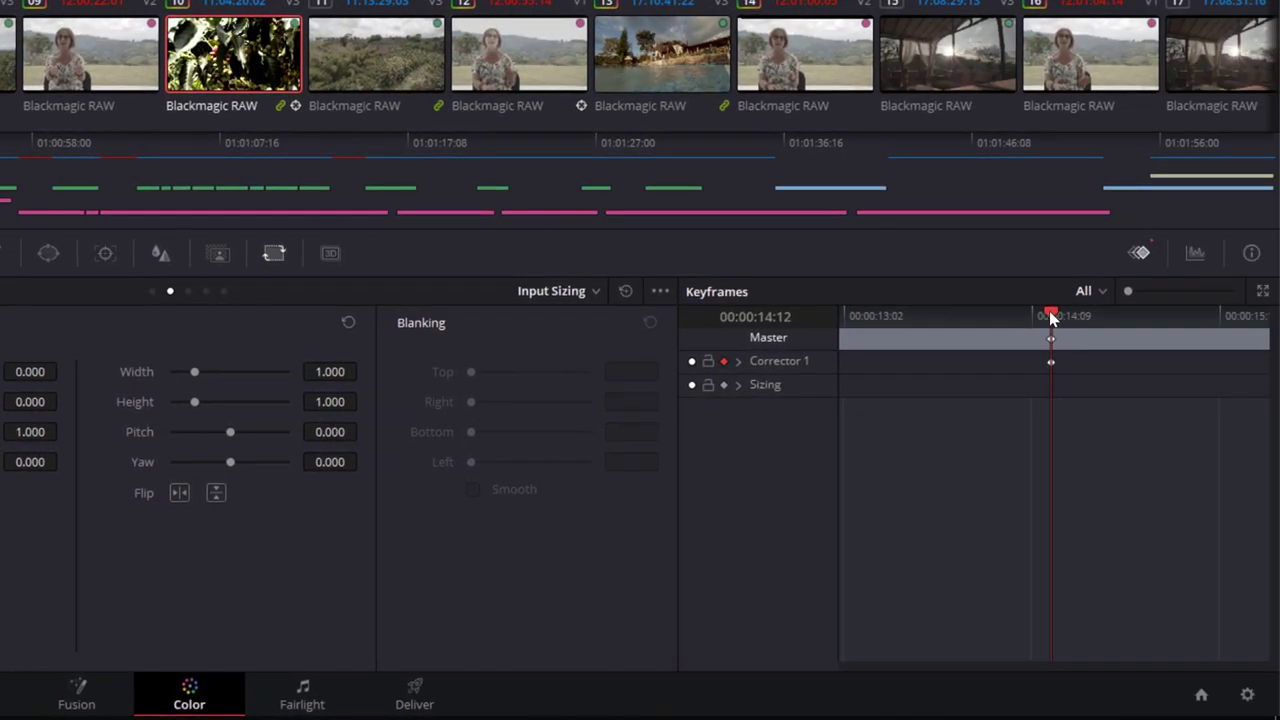
# - Raise the first keyframe's Offset to 50.70, preview the change, and select the second keyframe
pyautogui.moveTo(1050, 333); pyautogui.dragTo(766, 337)
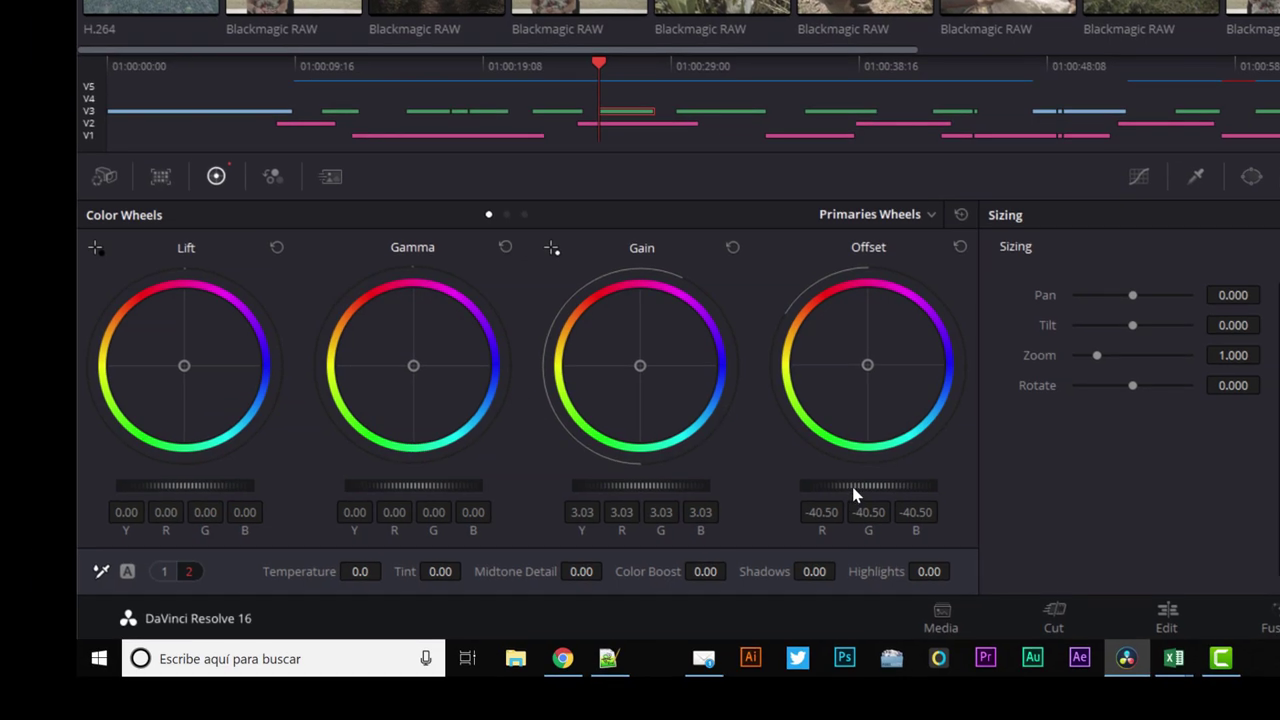
pyautogui.moveTo(855, 487); pyautogui.dragTo(946, 481)
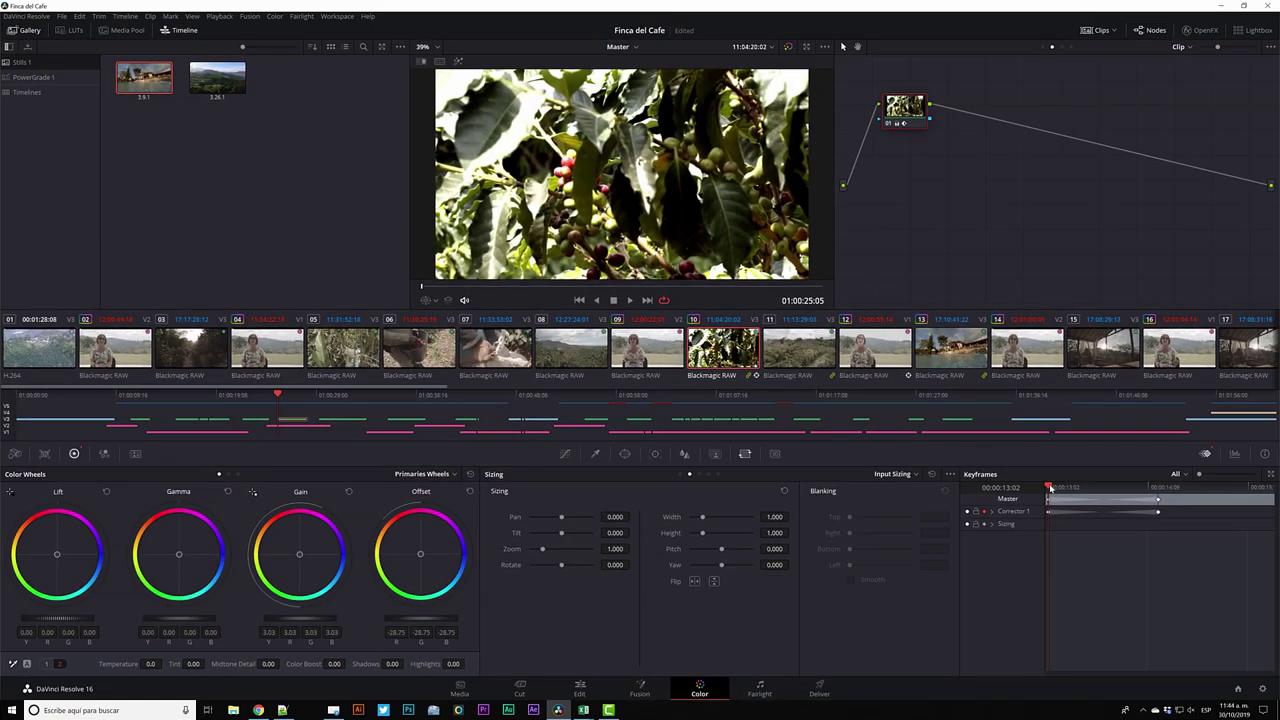
pyautogui.moveTo(411, 623); pyautogui.dragTo(460, 623)
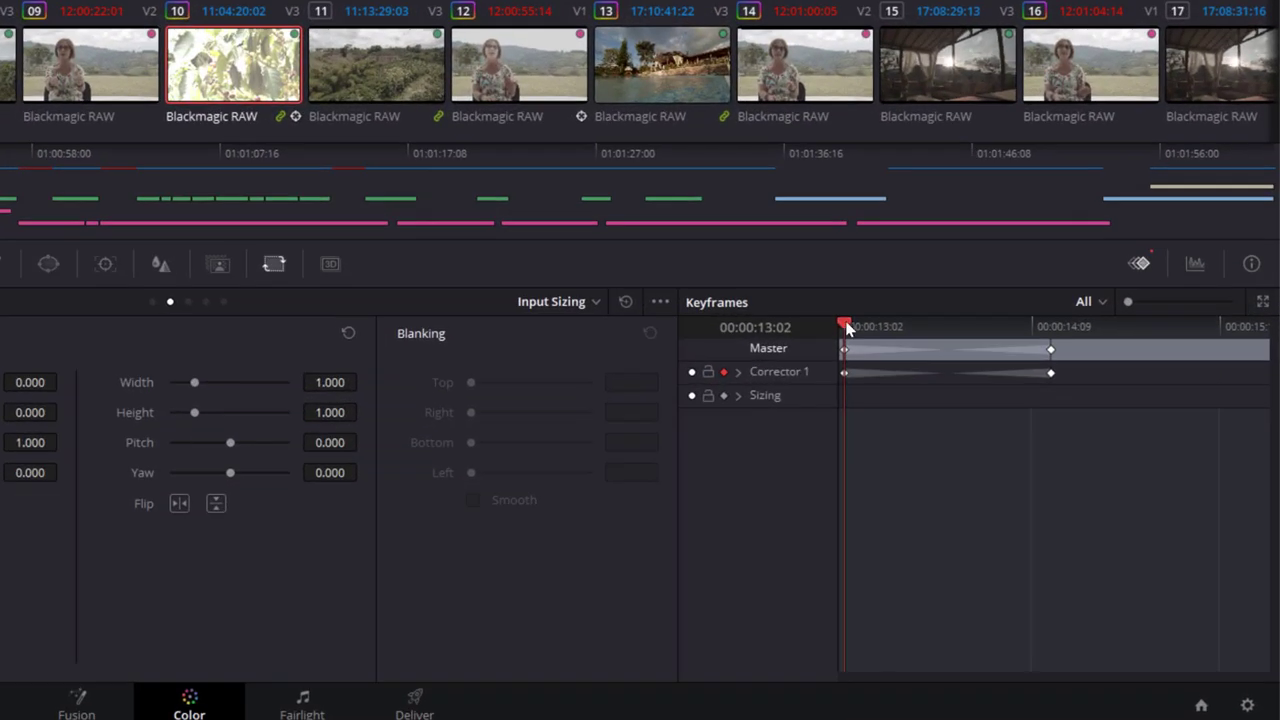
pyautogui.moveTo(899, 369); pyautogui.dragTo(970, 368)
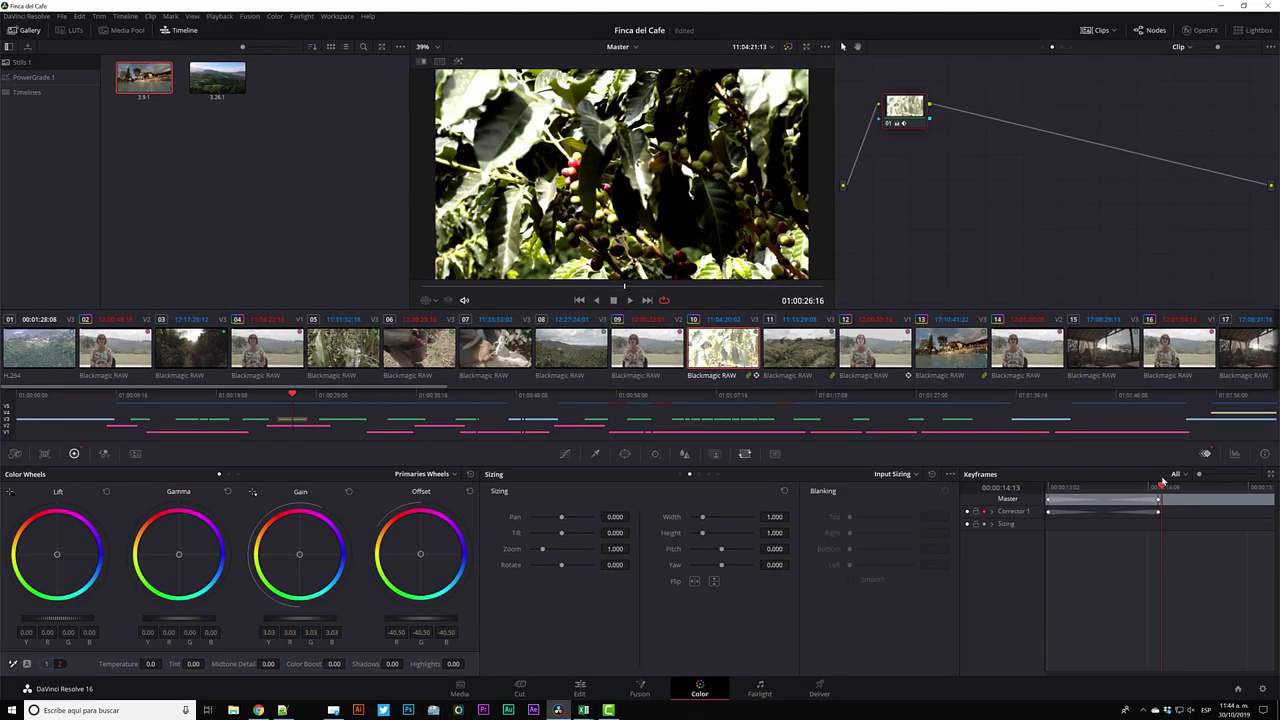
pyautogui.moveTo(930, 330)
pyautogui.mouseDown()
pyautogui.moveTo(1027, 517)
pyautogui.moveTo(1050, 487)
pyautogui.mouseUp()
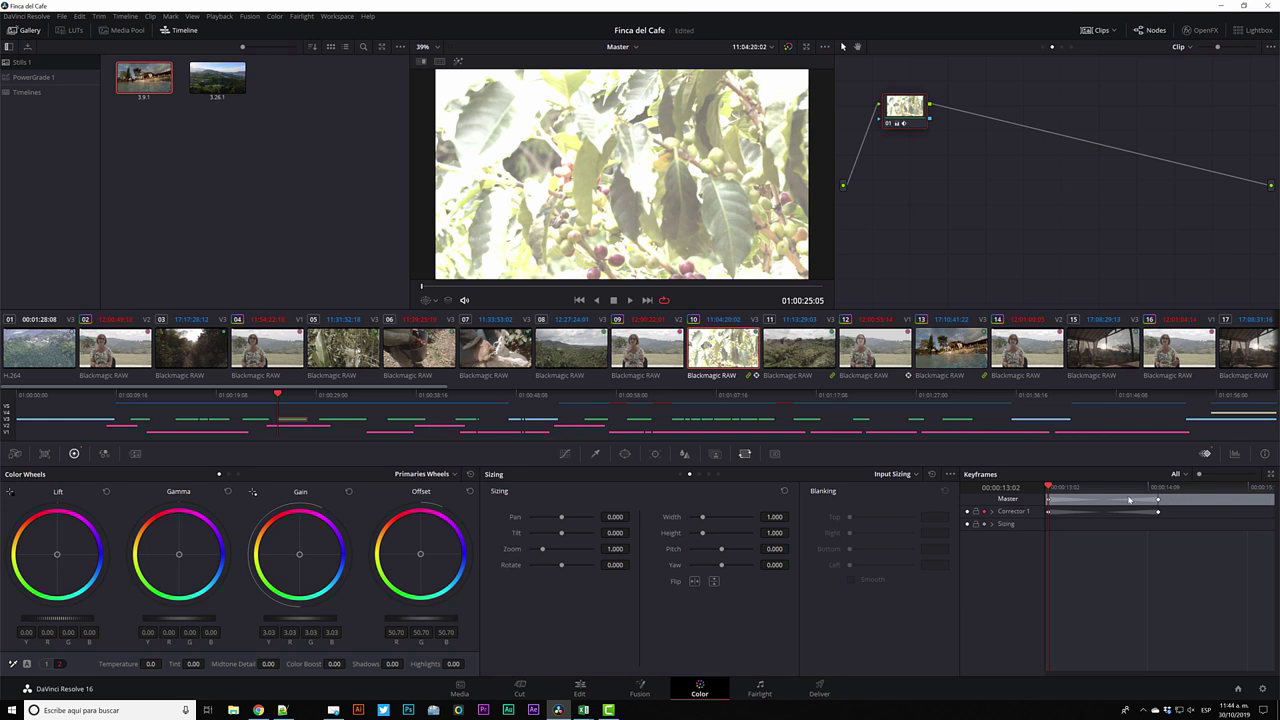
pyautogui.click(1157, 500)
# - Delete the second grade keyframe and reset node 01's grade to Gain 1.00, Offset 25.00
pyautogui.press('Delete')
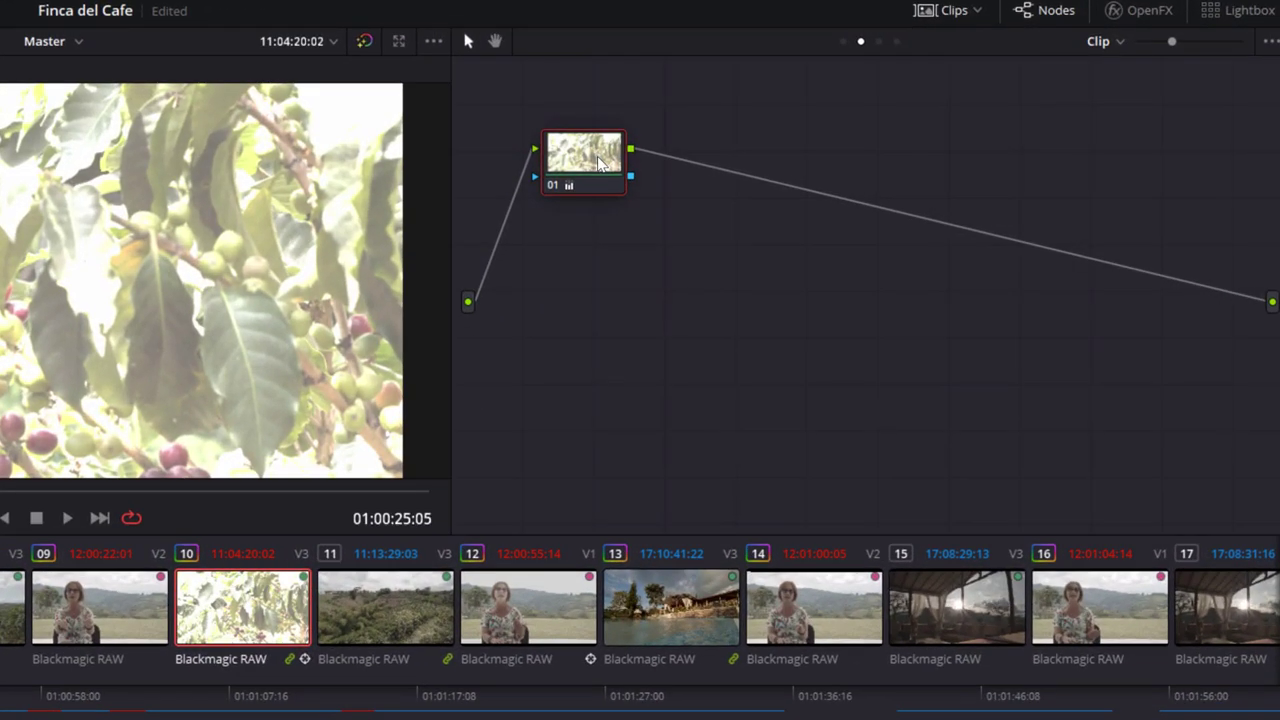
pyautogui.rightClick(599, 163)
pyautogui.click(632, 171)
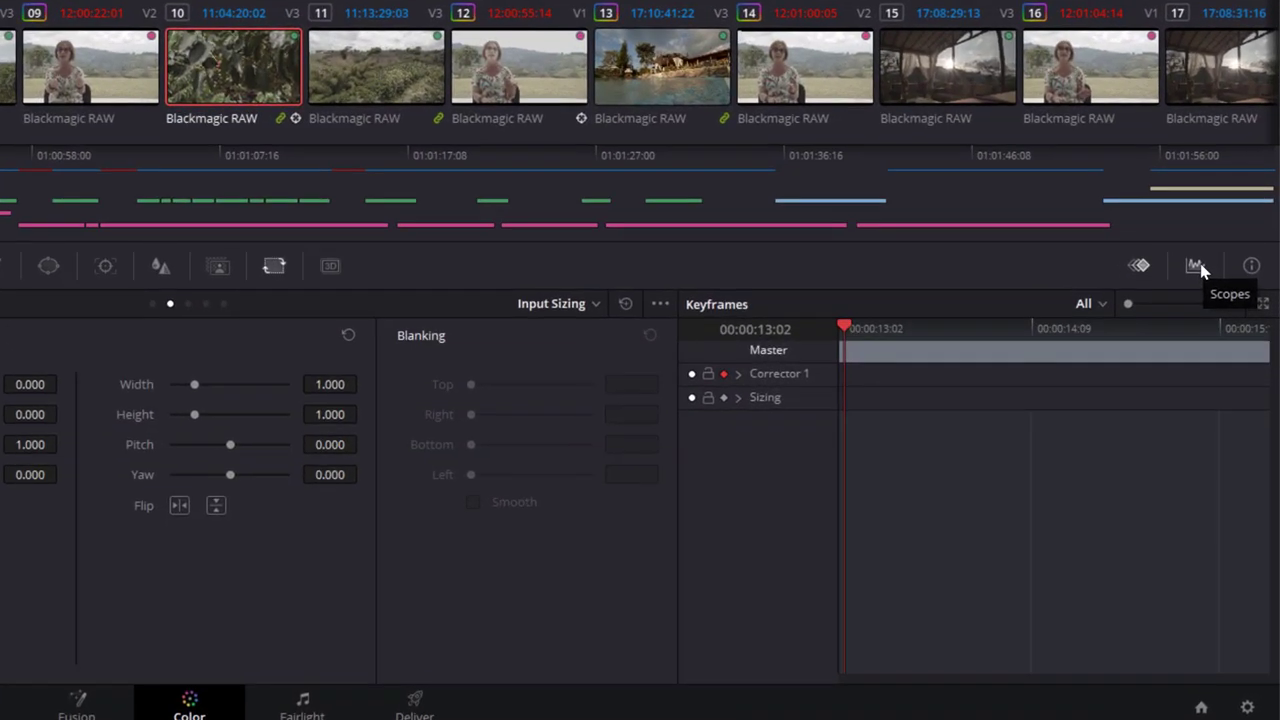
# - Show an RGB parade of clip 10, then float the scopes as a four-scope window
pyautogui.click(1238, 455)
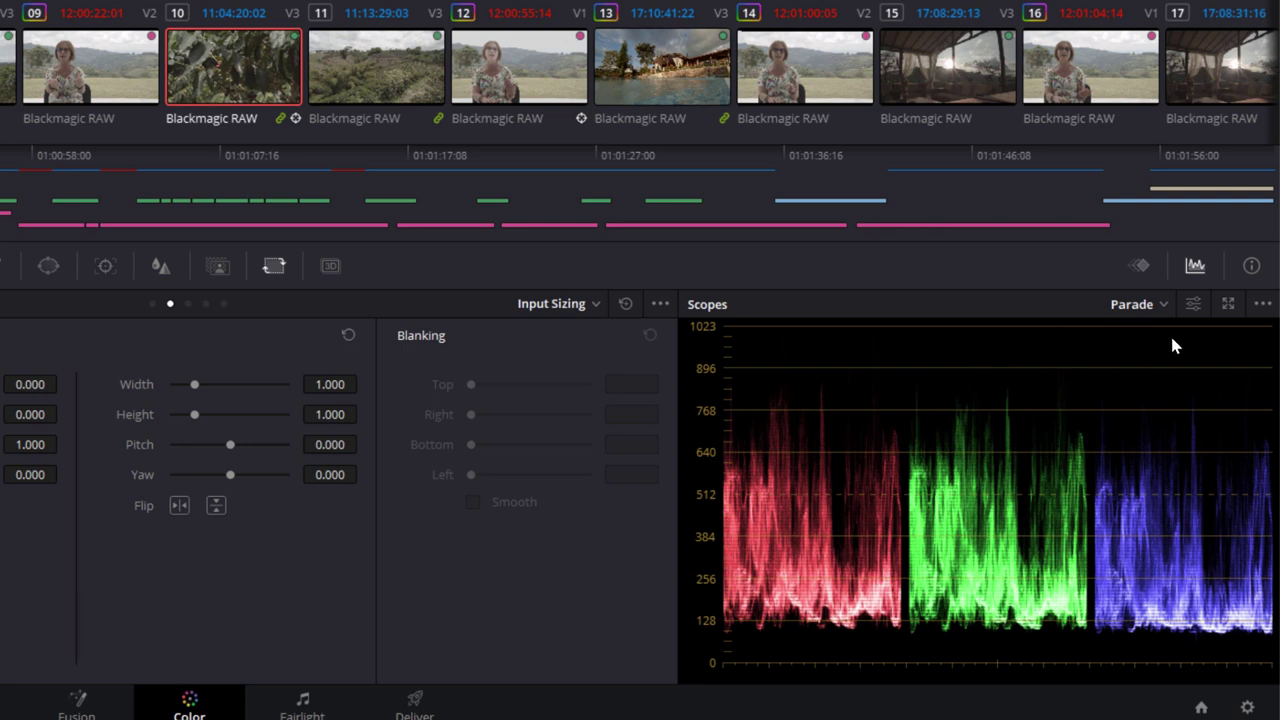
pyautogui.click(1160, 305)
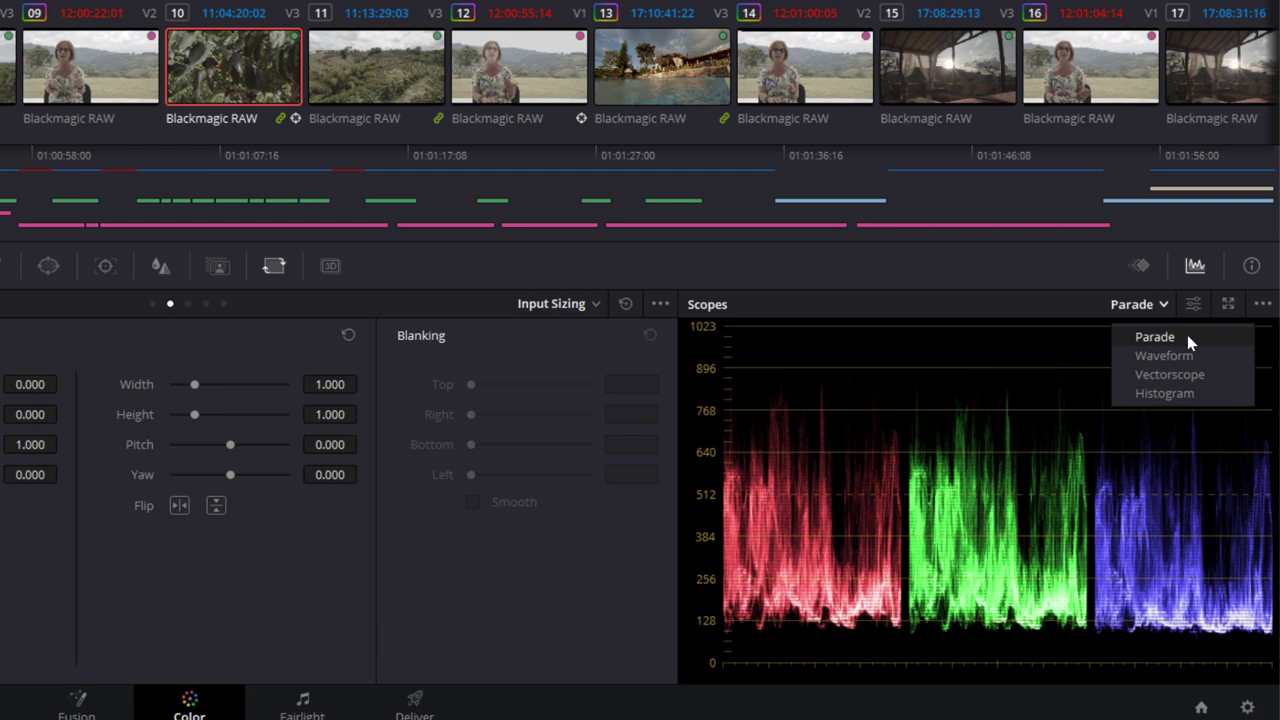
pyautogui.click(1228, 304)
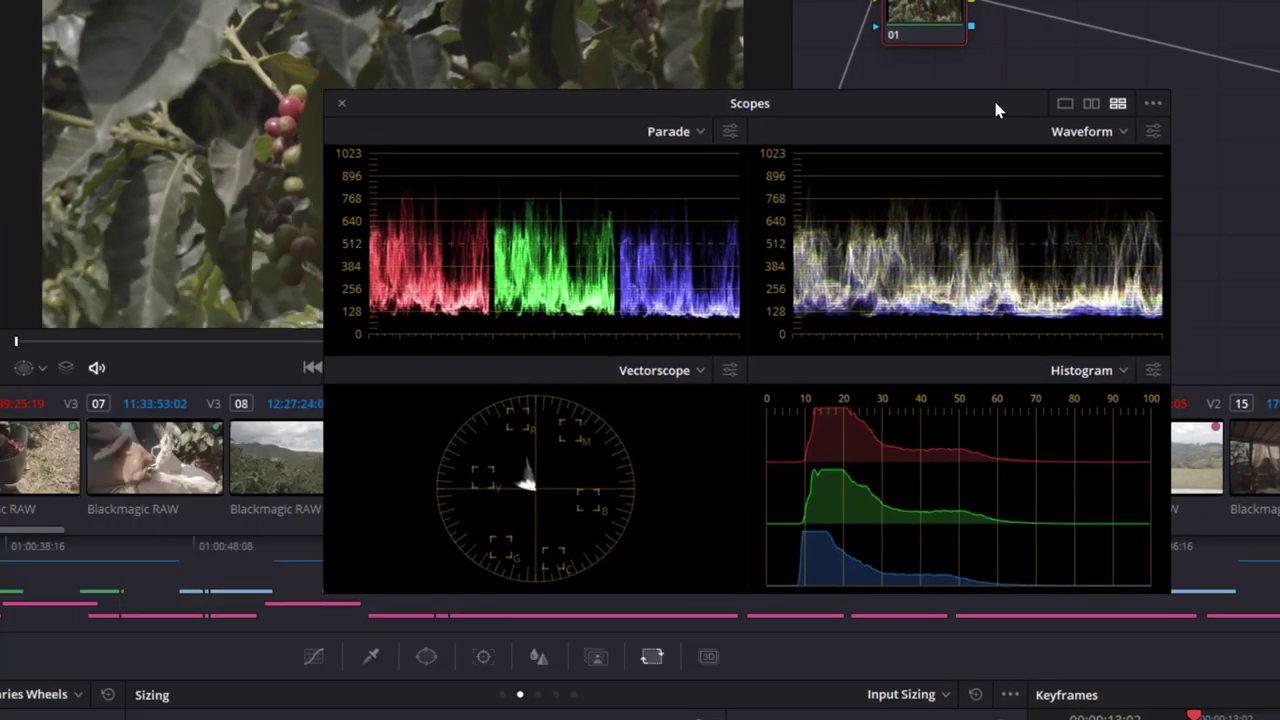
# - Move the floating four-scope window around to inspect each scope, then close it
pyautogui.moveTo(980, 108); pyautogui.dragTo(1014, 100)
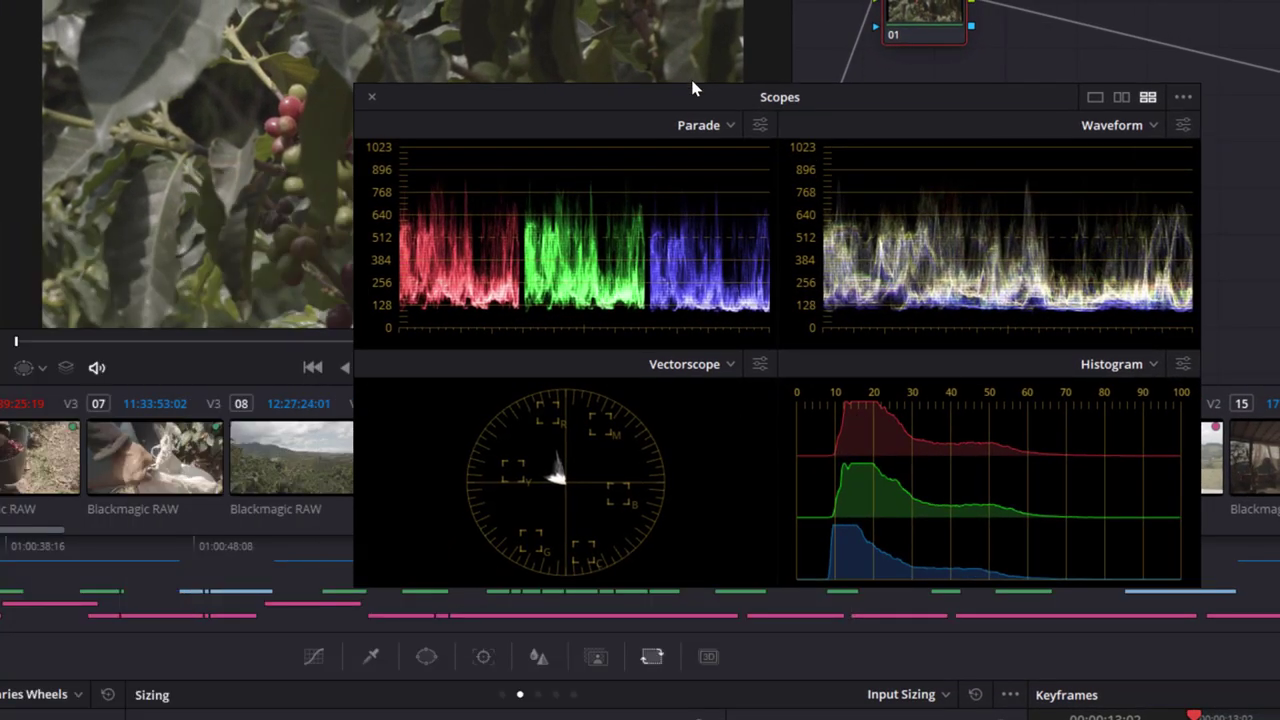
pyautogui.moveTo(618, 92); pyautogui.dragTo(656, 32)
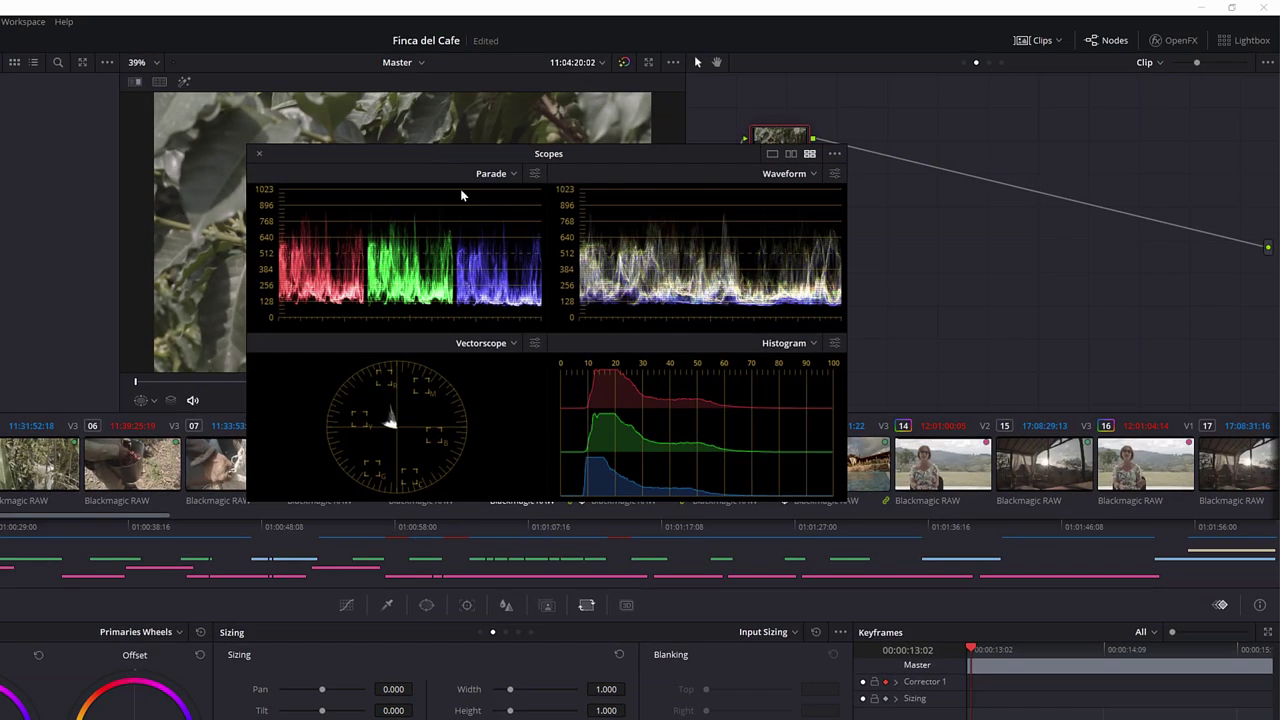
pyautogui.moveTo(500, 137); pyautogui.dragTo(397, 205)
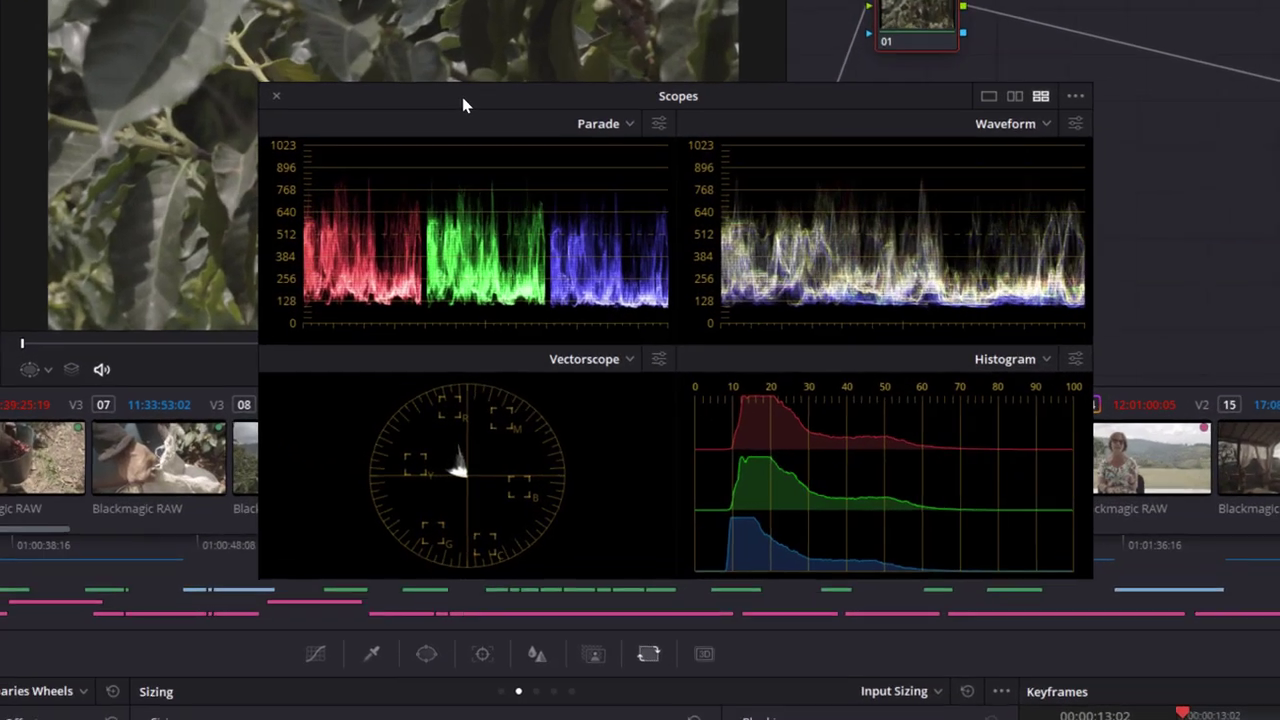
pyautogui.moveTo(462, 97); pyautogui.dragTo(620, 115)
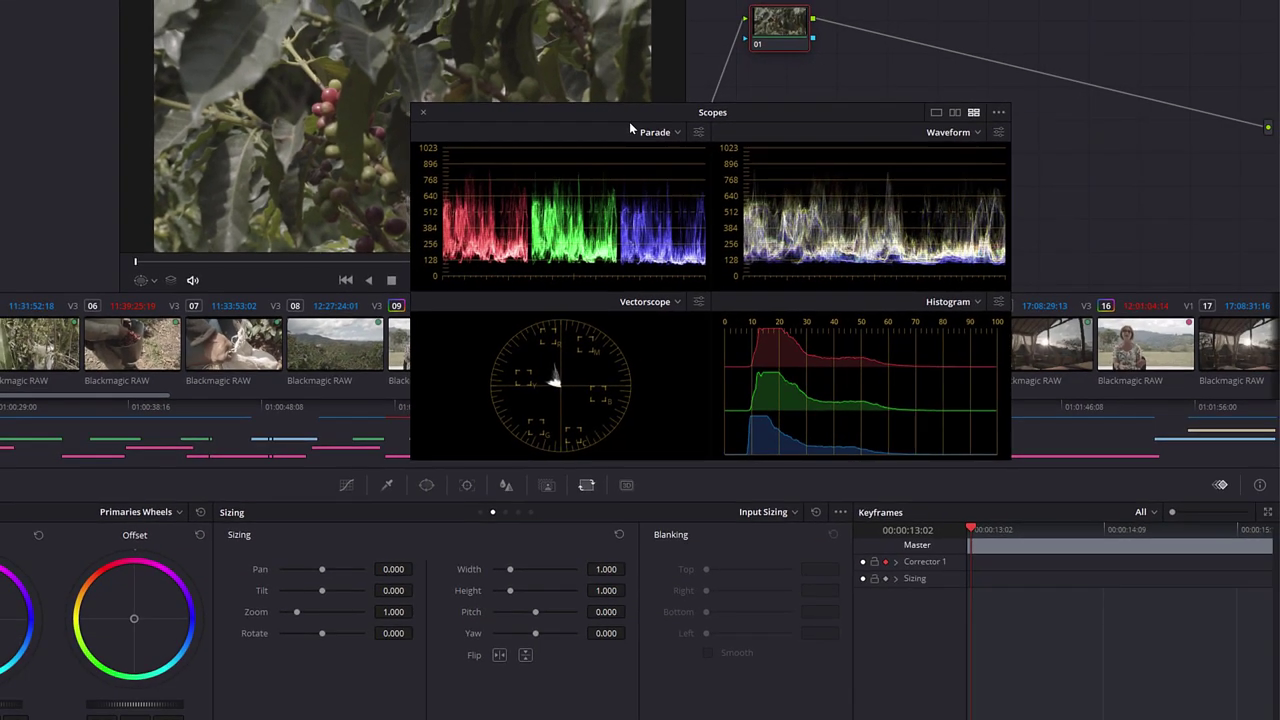
pyautogui.moveTo(629, 121); pyautogui.dragTo(815, 216)
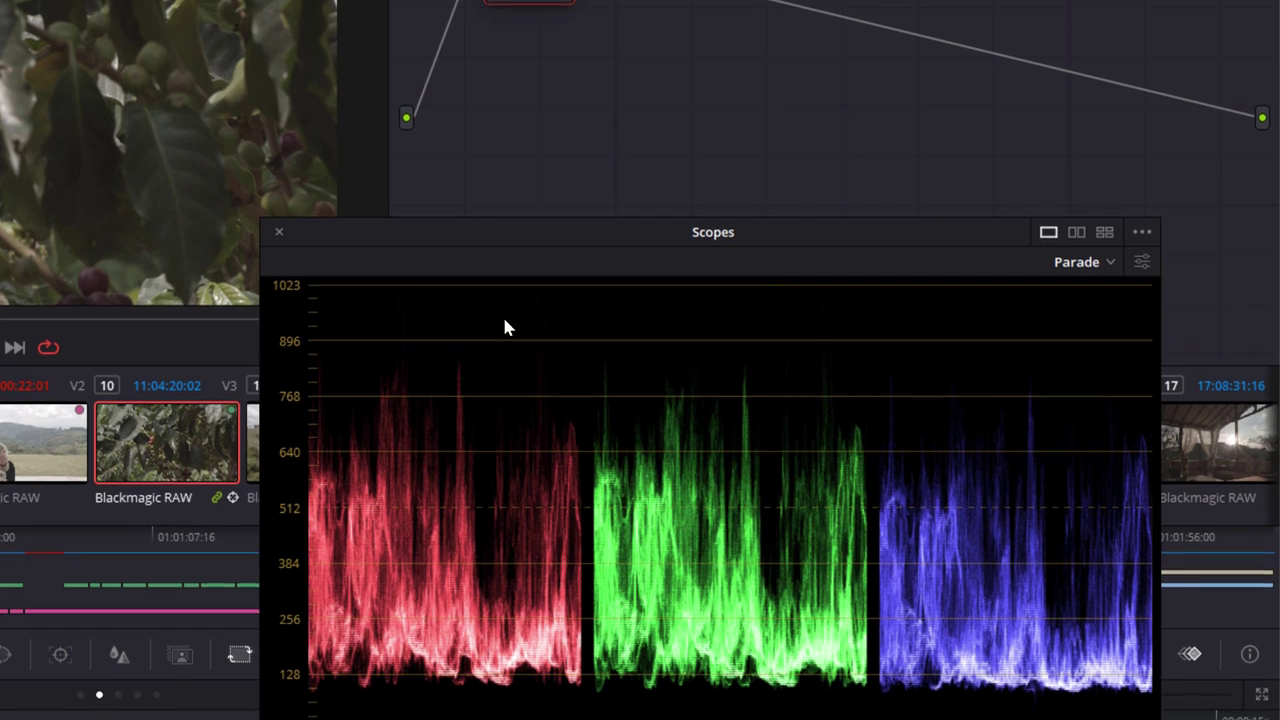
pyautogui.moveTo(451, 63); pyautogui.dragTo(577, 62)
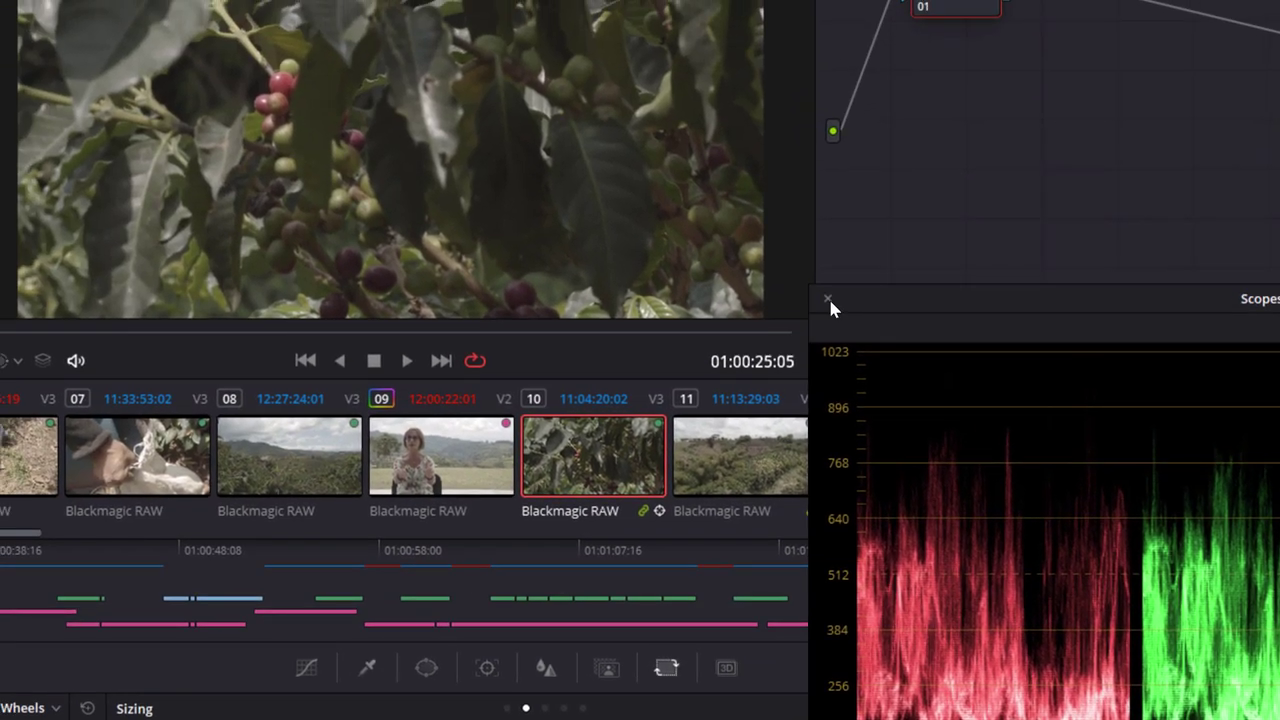
pyautogui.click(828, 299)
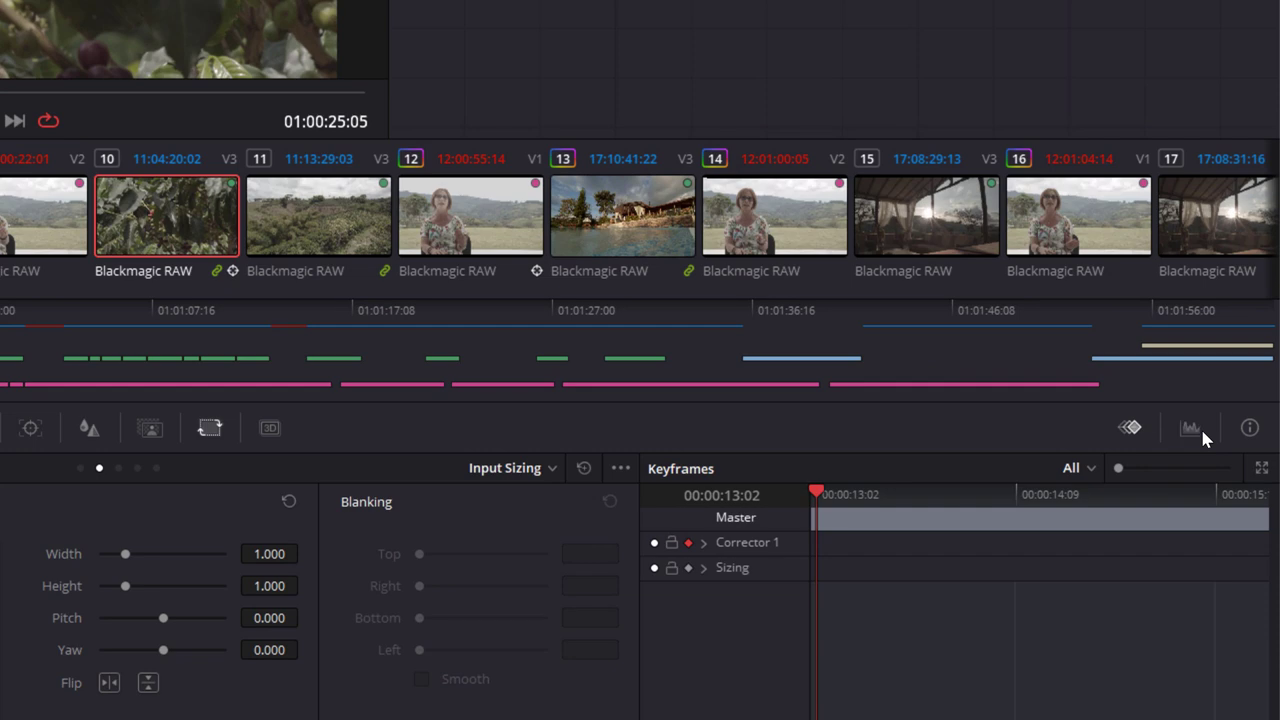
# - Show the docked scopes again and switch them to the Vectorscope for clip 10
pyautogui.click(1190, 430)
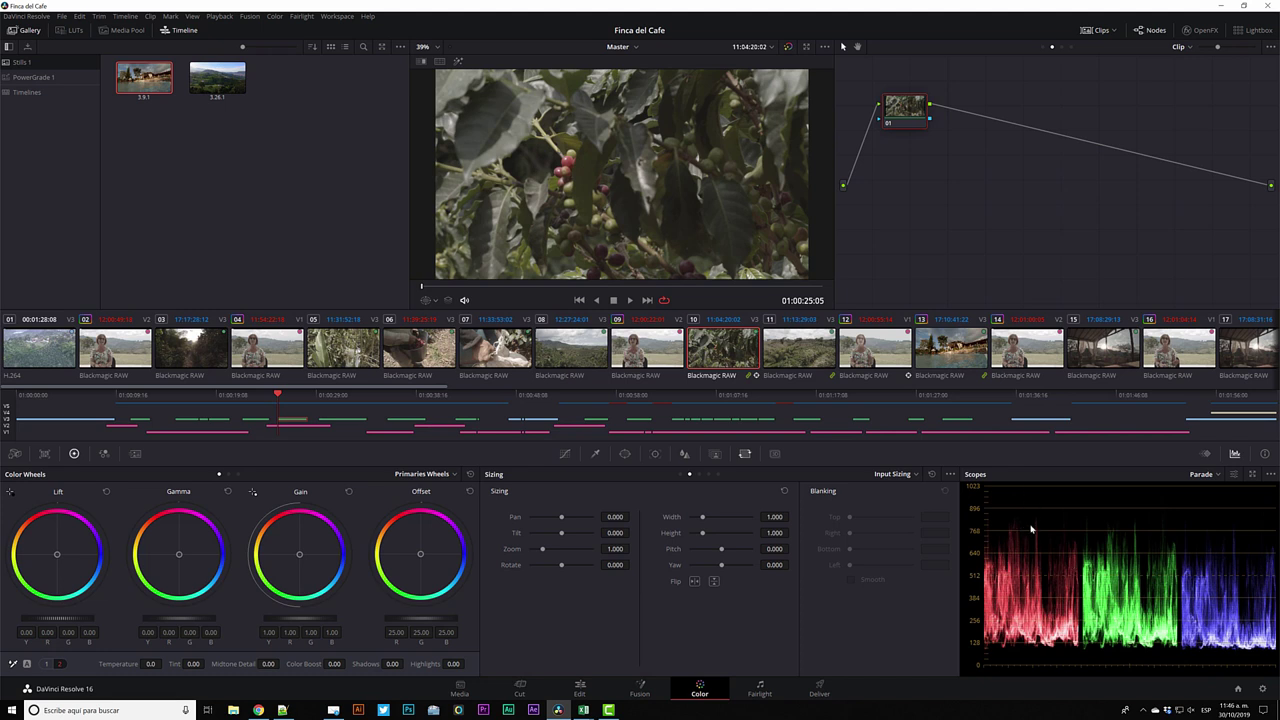
pyautogui.click(1203, 475)
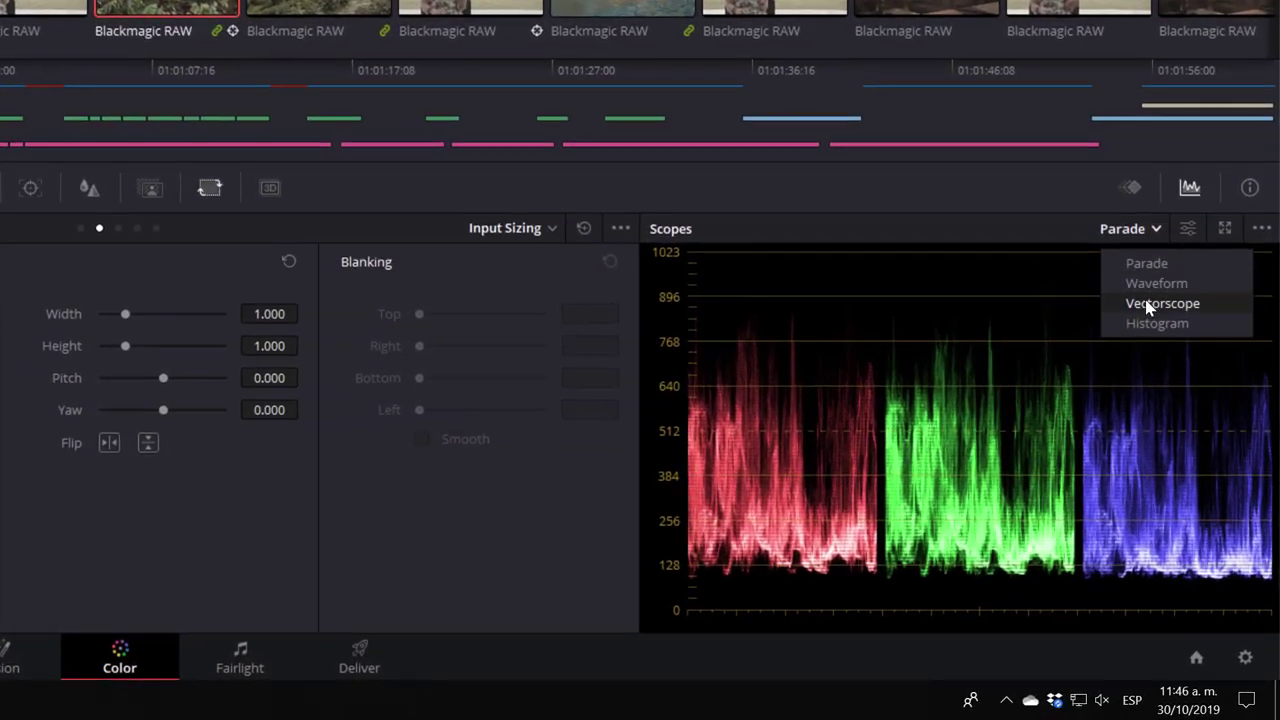
pyautogui.click(1160, 341)
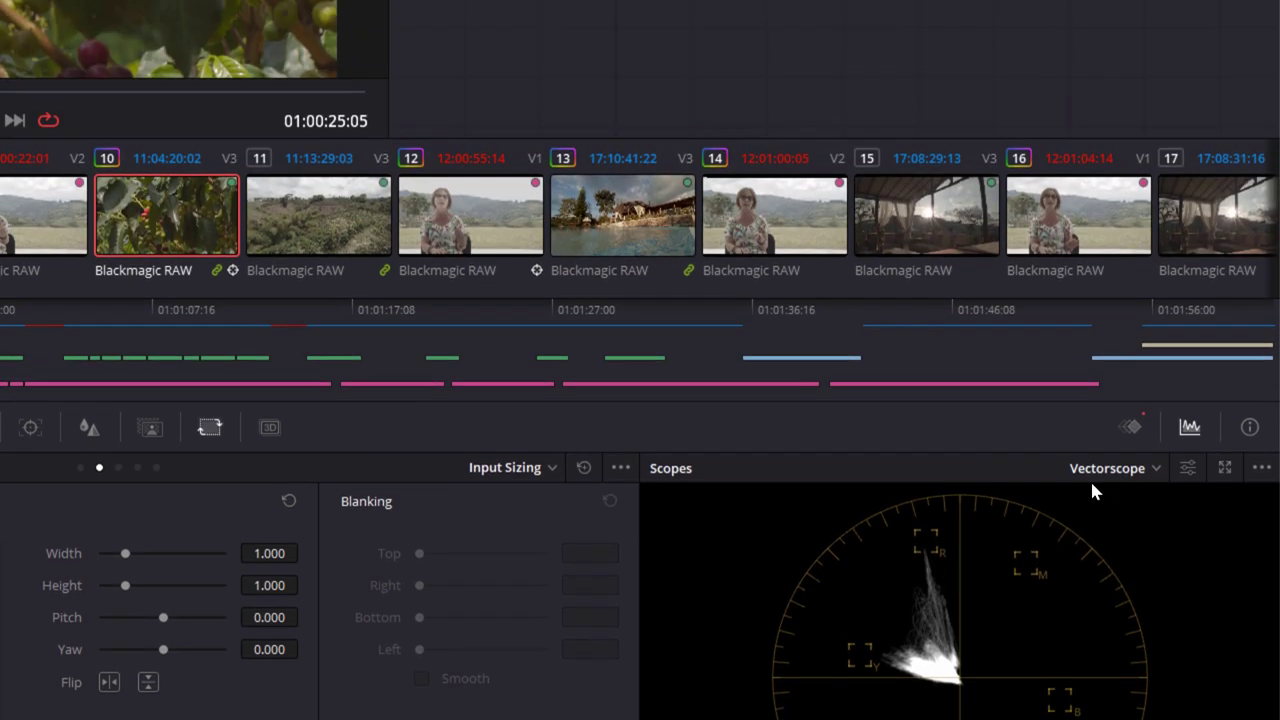
pyautogui.click(1108, 234)
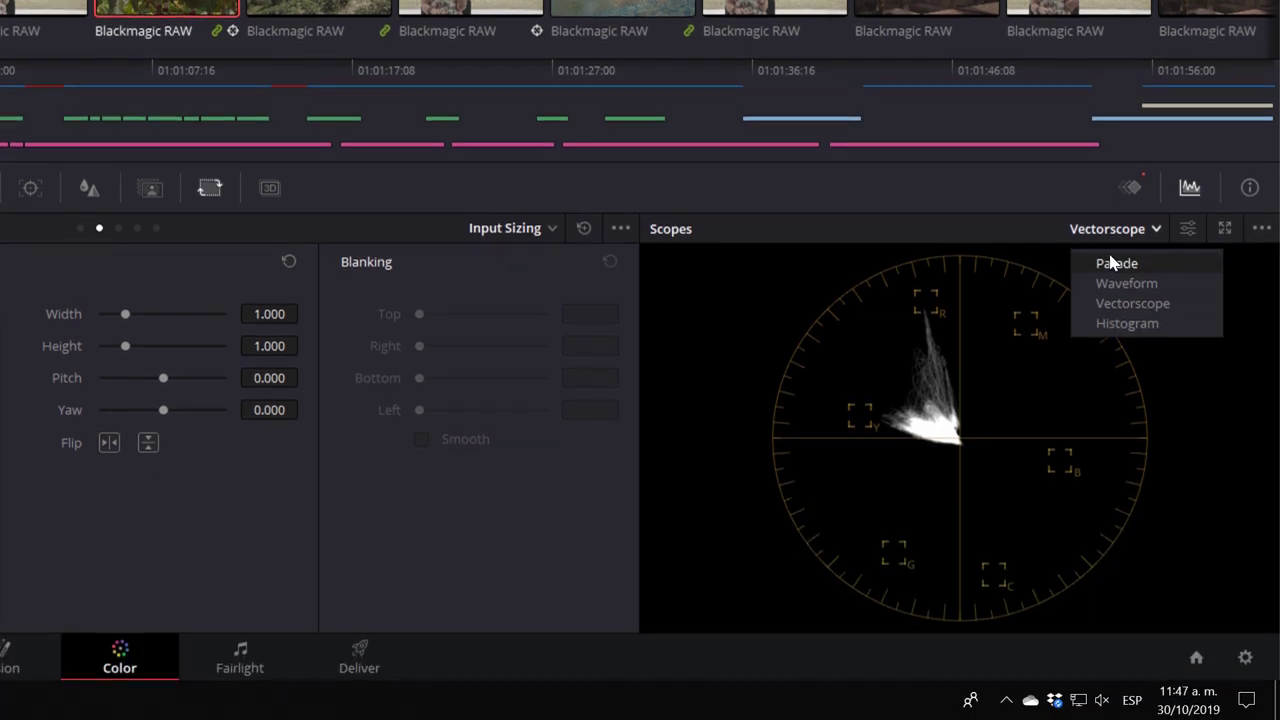
# - Switch the scope display from its current view back to the RGB Parade
pyautogui.click(1113, 263)
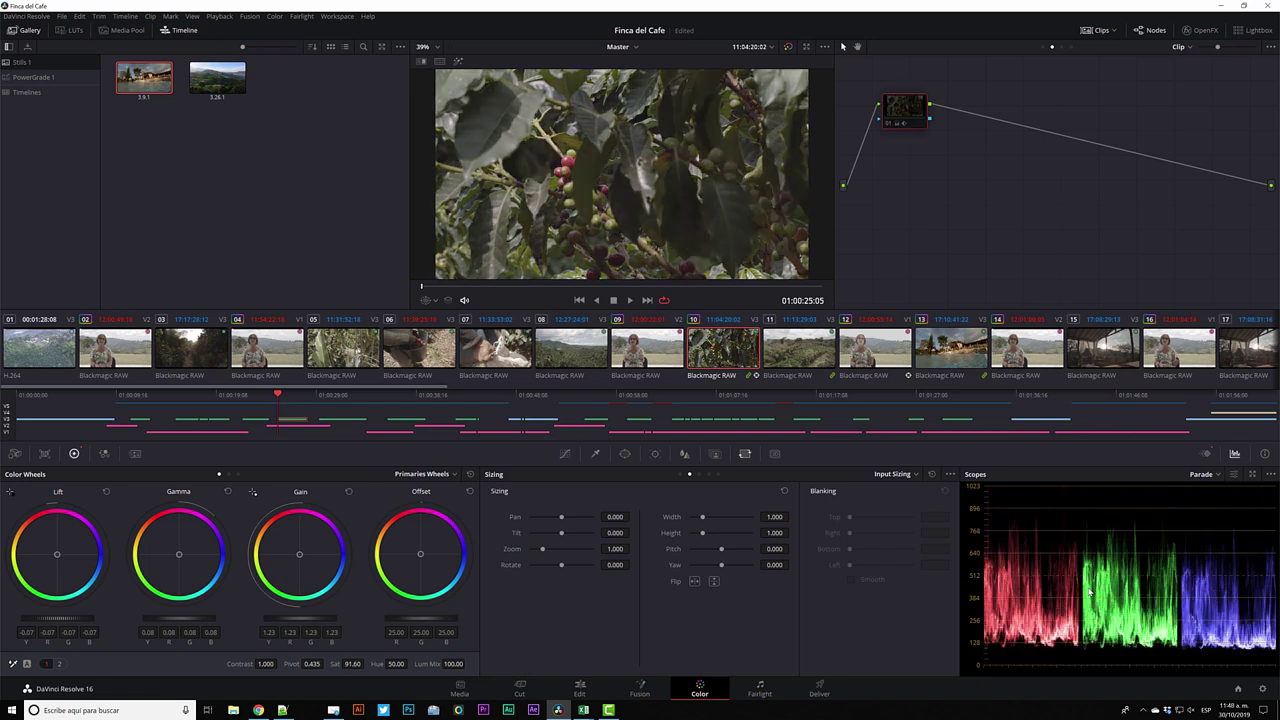
# - Re-enable clip 10's grade, save the project, bypass the grade to compare, then select clip 11
pyautogui.hotkey('shift', 'd')
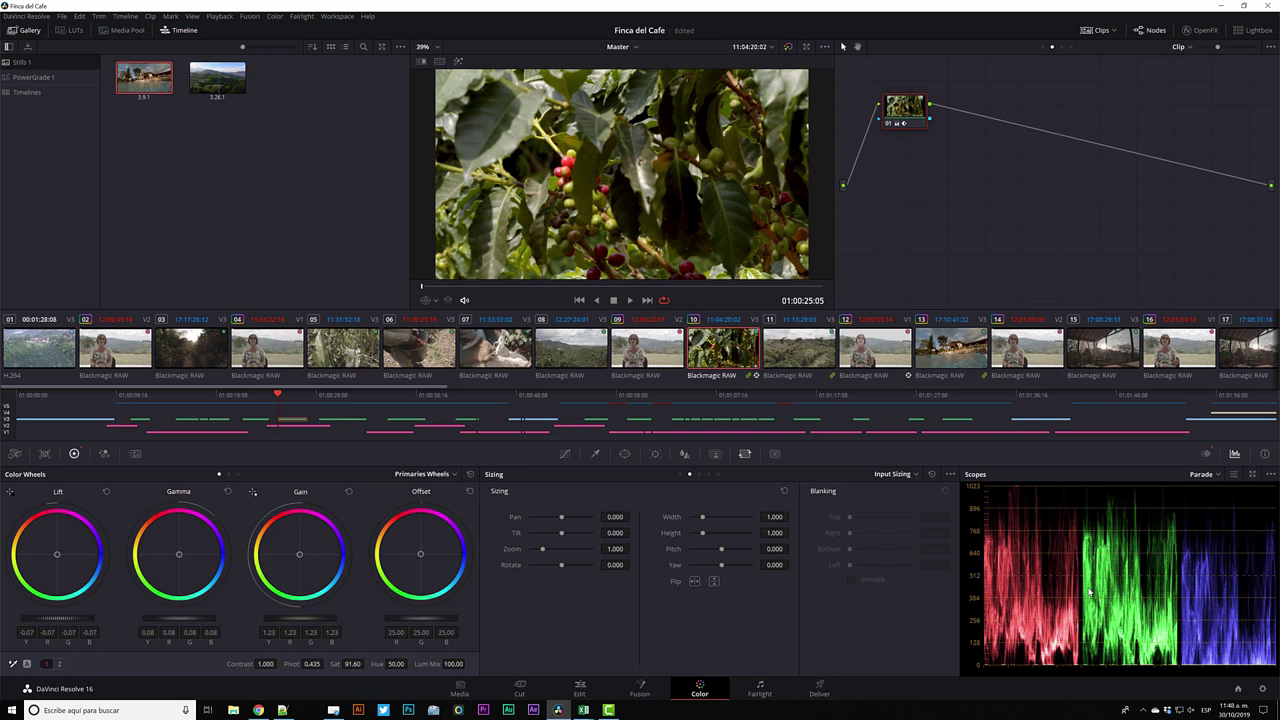
pyautogui.hotkey('ctrl', 's')
pyautogui.hotkey('ctrl', 'd')
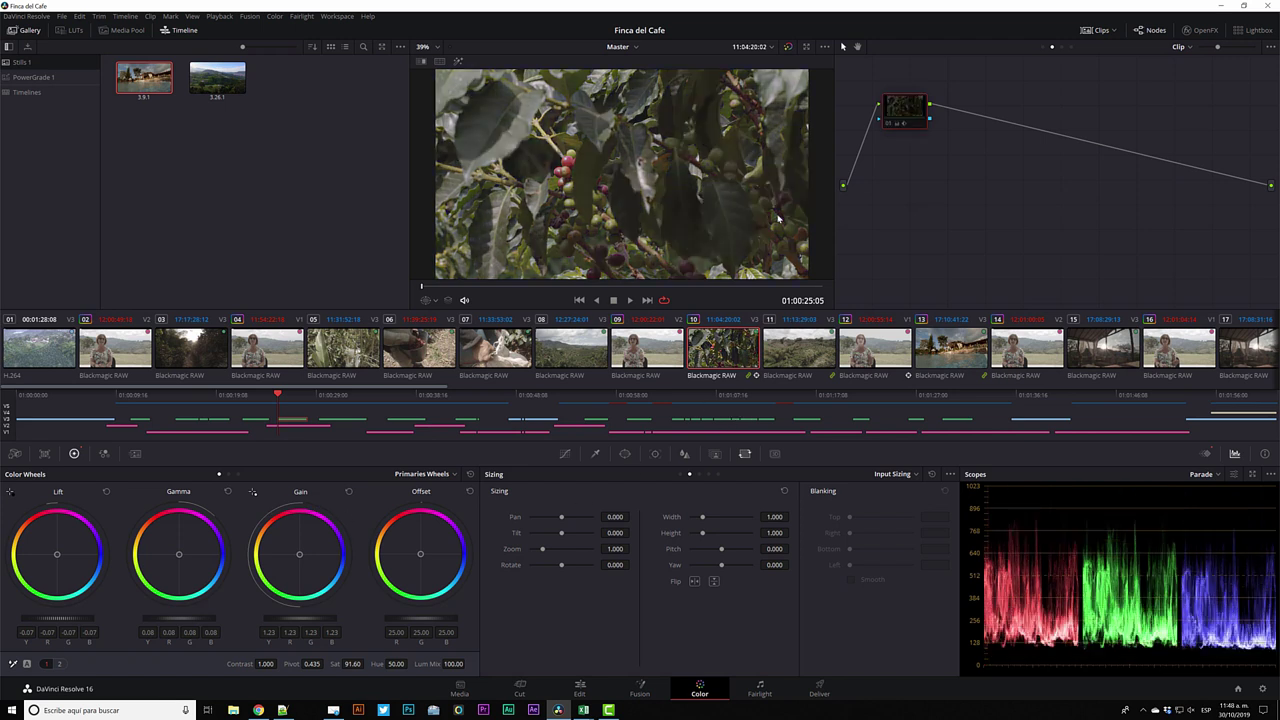
pyautogui.click(798, 358)
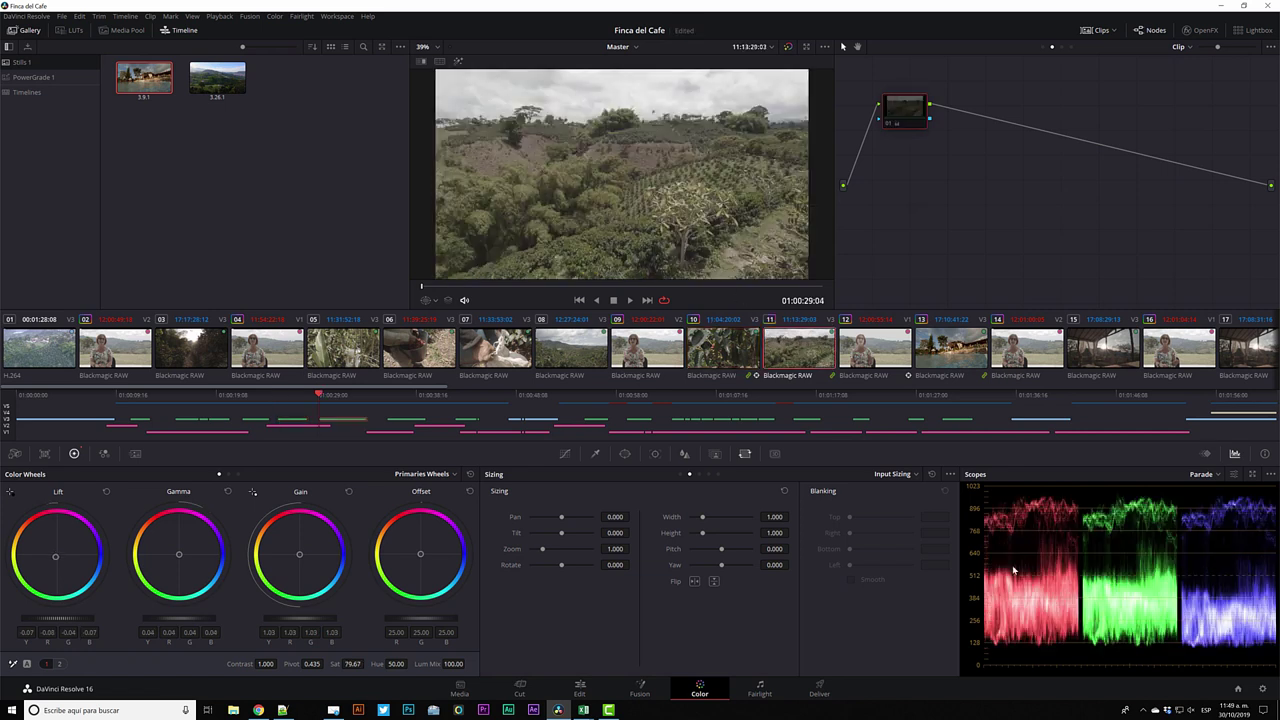